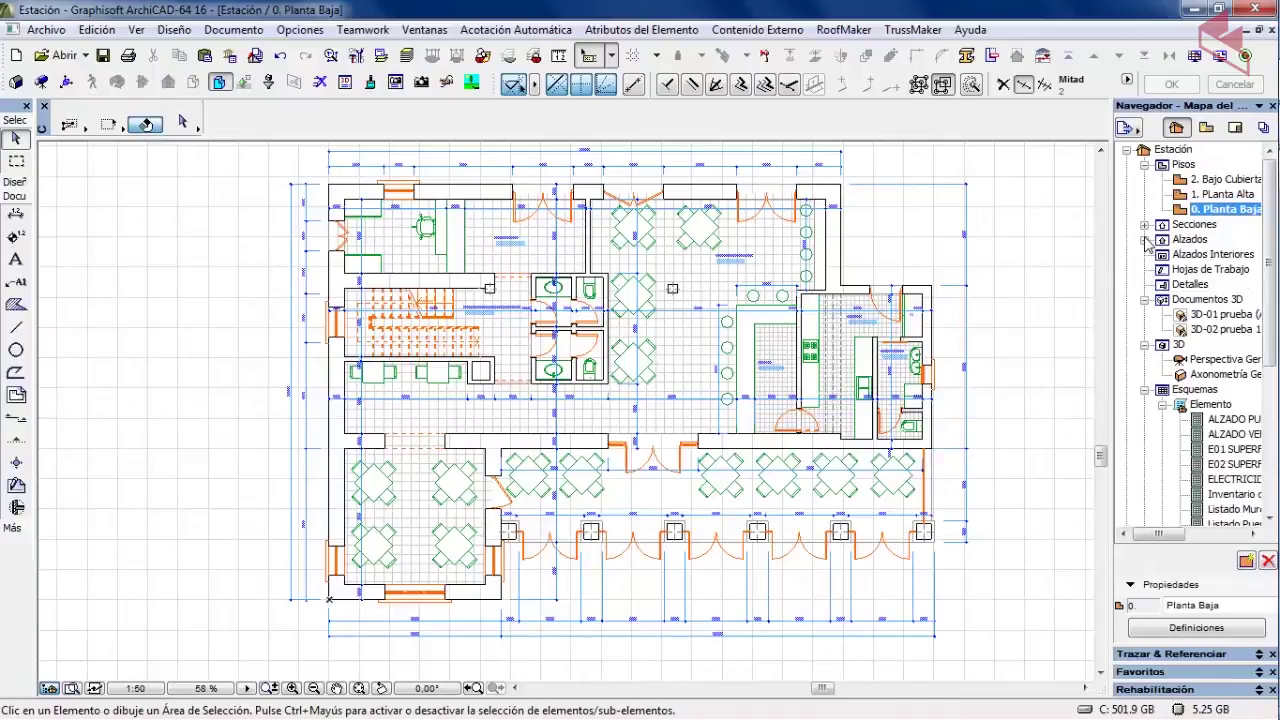
# - Collapse the Pisos branch of the project map and open the default settings of the Interior Elevation tool
pyautogui.click(1145, 164)
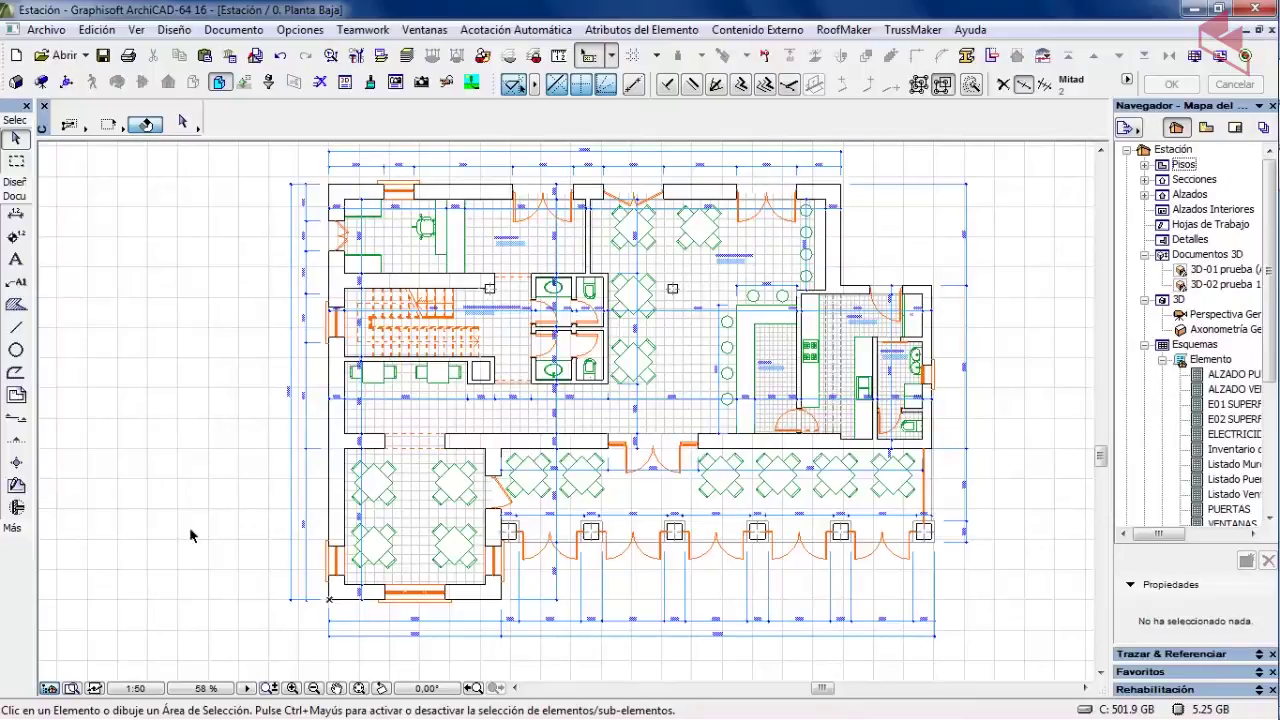
pyautogui.click(16, 462)
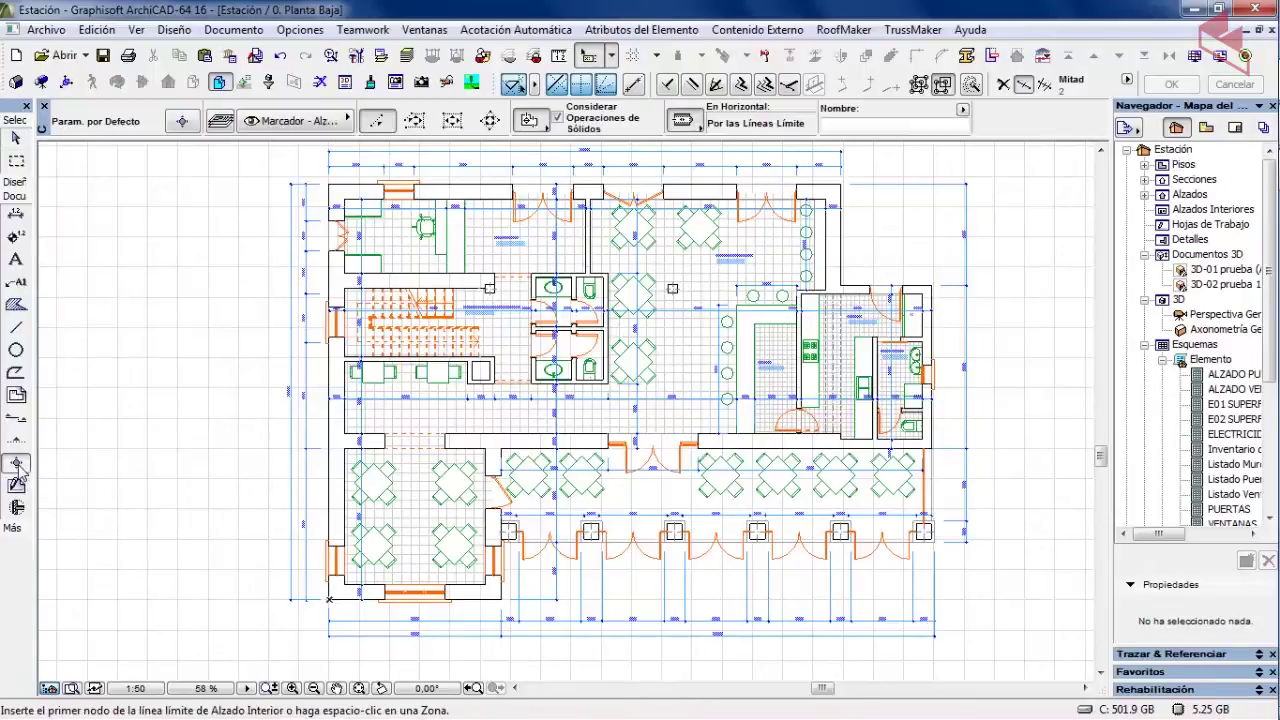
pyautogui.click(182, 121)
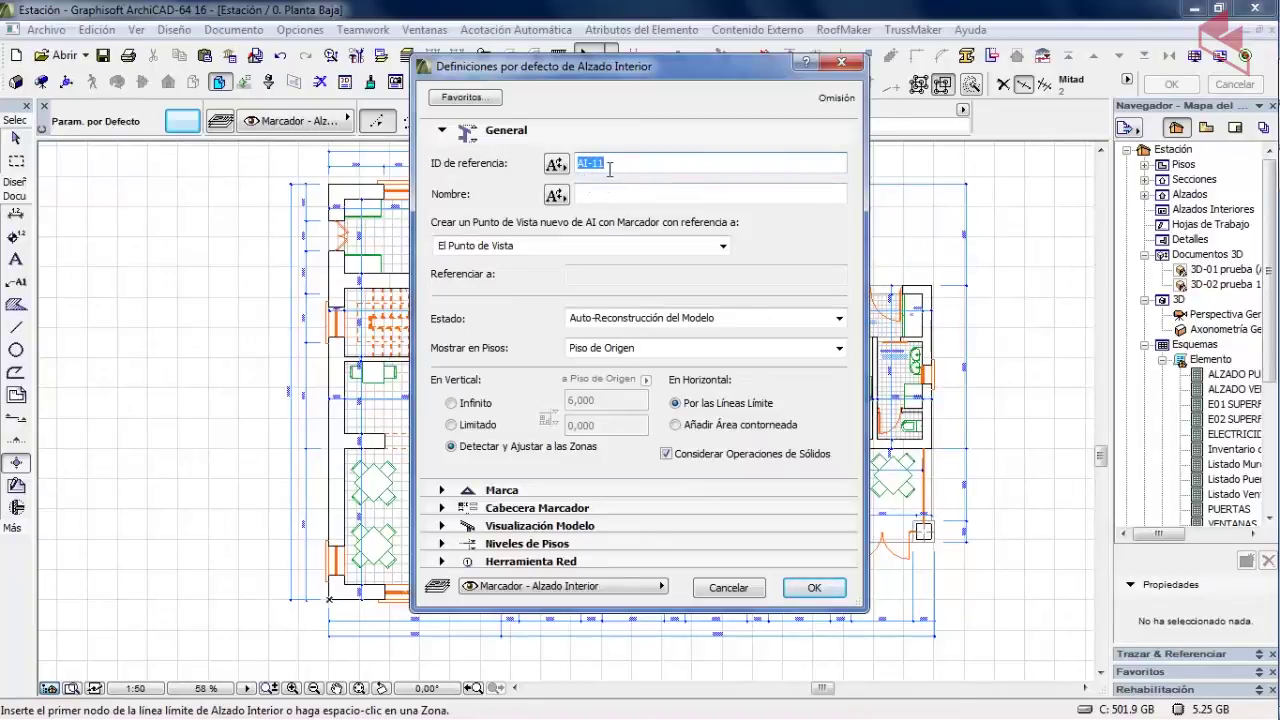
pyautogui.click(556, 166)
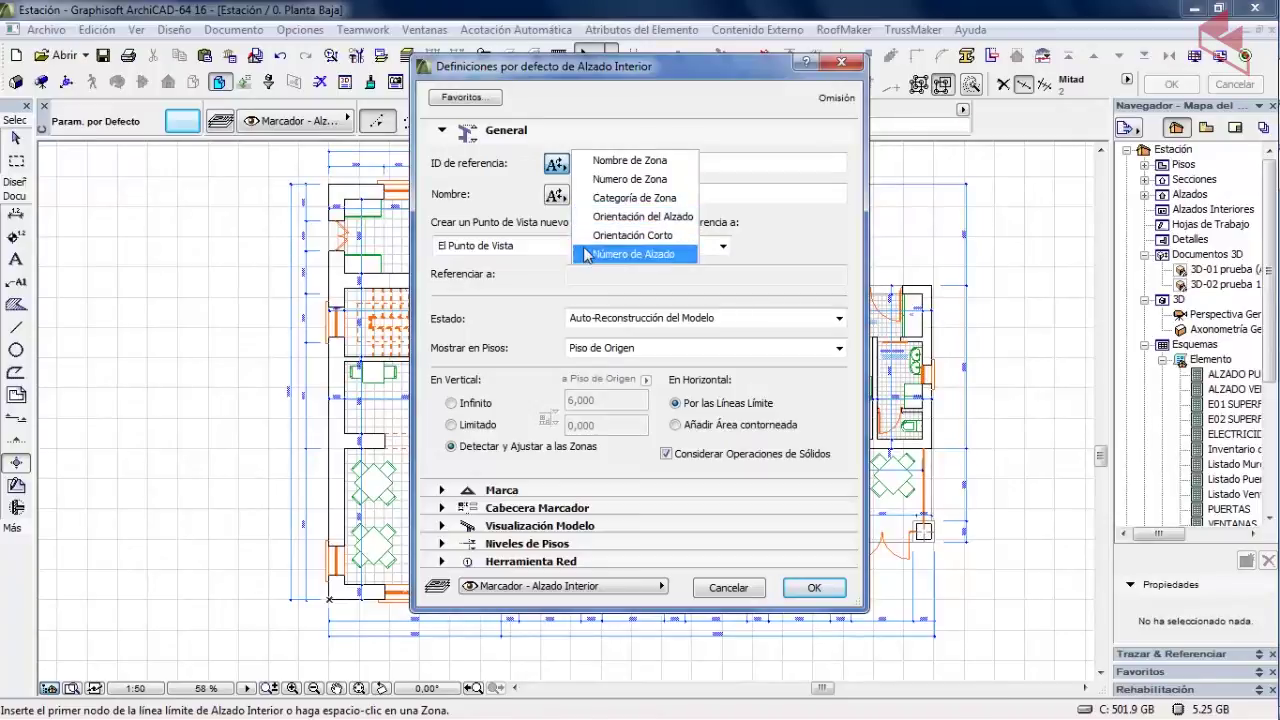
pyautogui.click(522, 188)
pyautogui.click(557, 196)
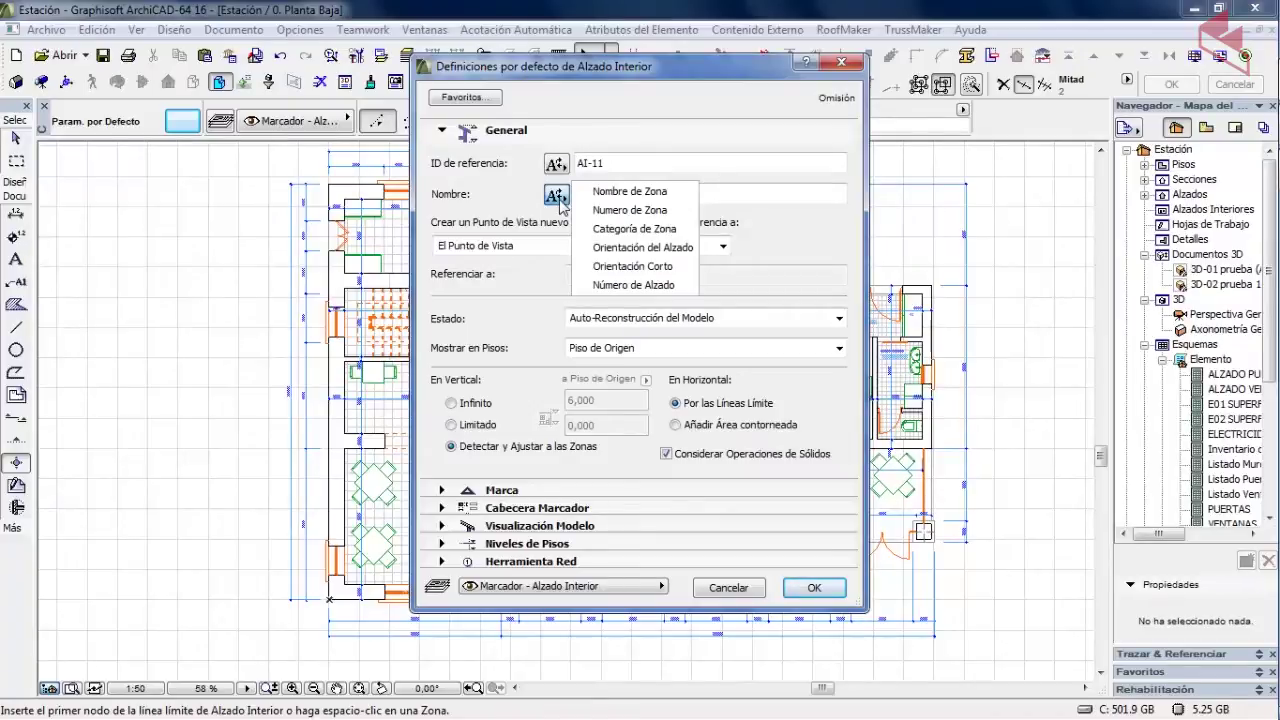
pyautogui.click(640, 191)
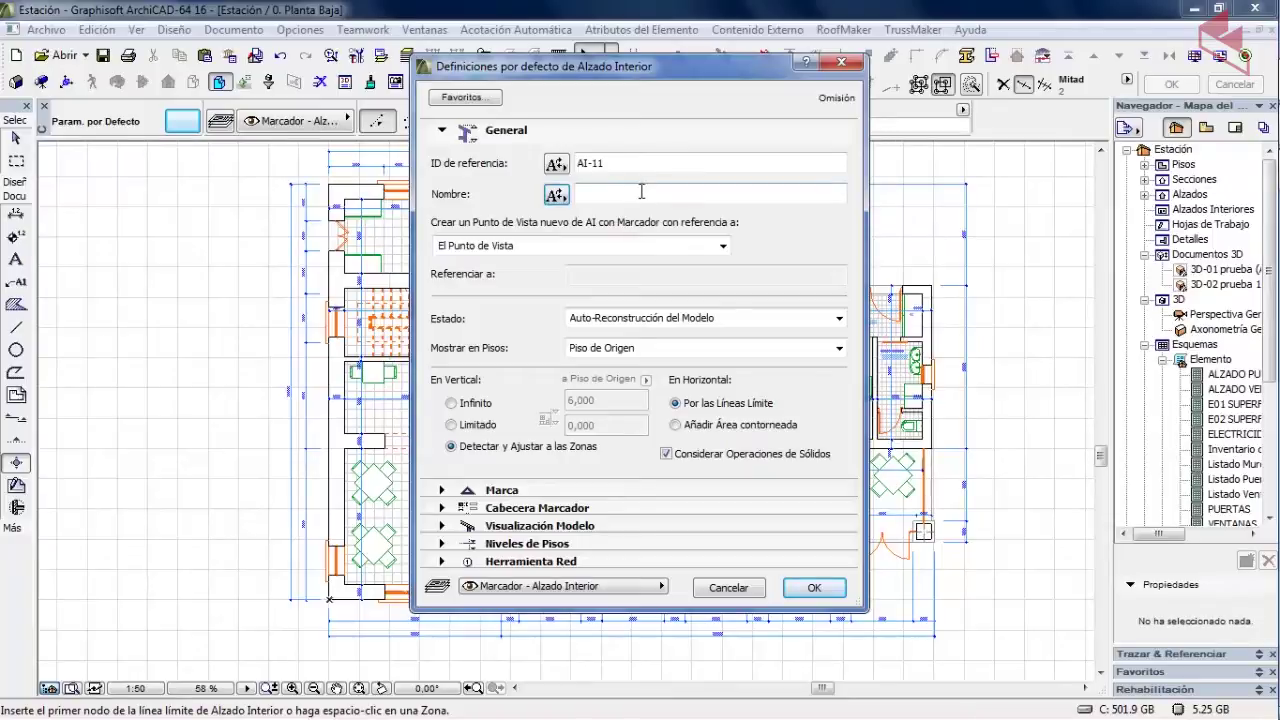
# - Set the interior elevation's reference ID to AI-01 and its name to COMEDOR 1
pyautogui.doubleClick(633, 163)
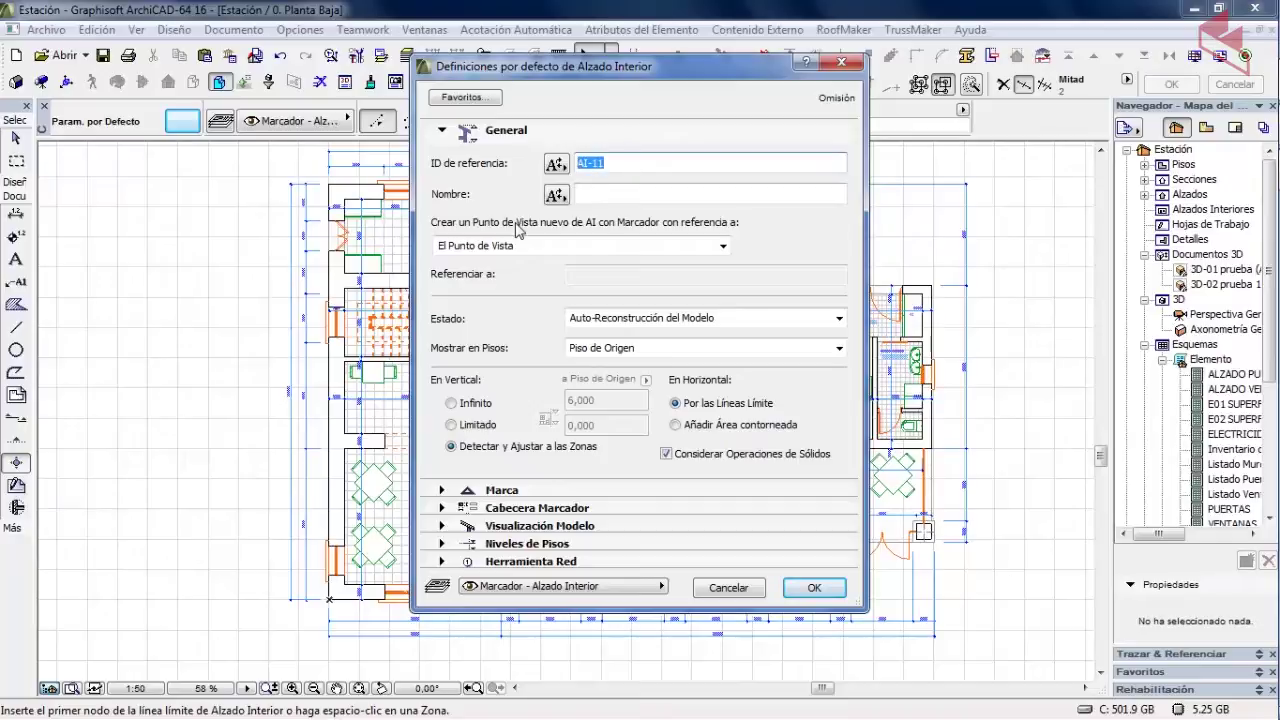
pyautogui.write('AI-')
pyautogui.click(604, 192)
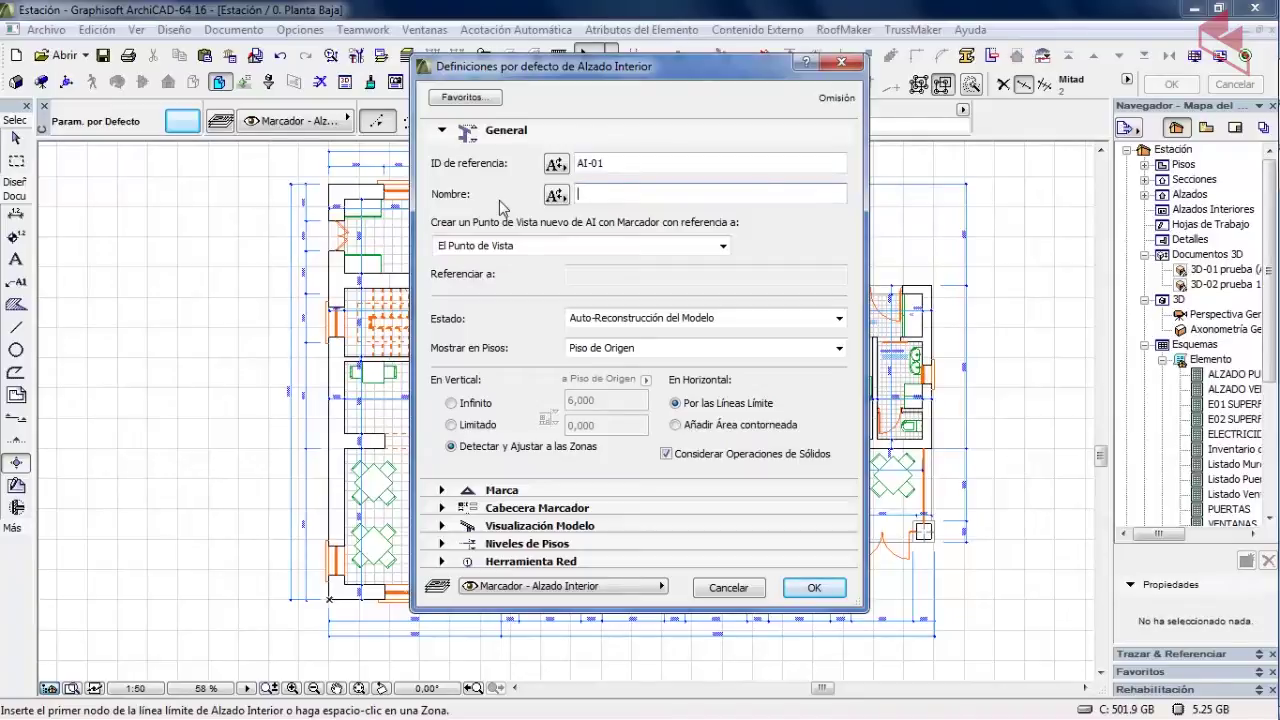
pyautogui.write('COMEDOR 1')
# - Keep the status as Auto-Reconstrucción del Modelo and choose Piso de Origen for the stories on which the elevation is shown
pyautogui.click(610, 320)
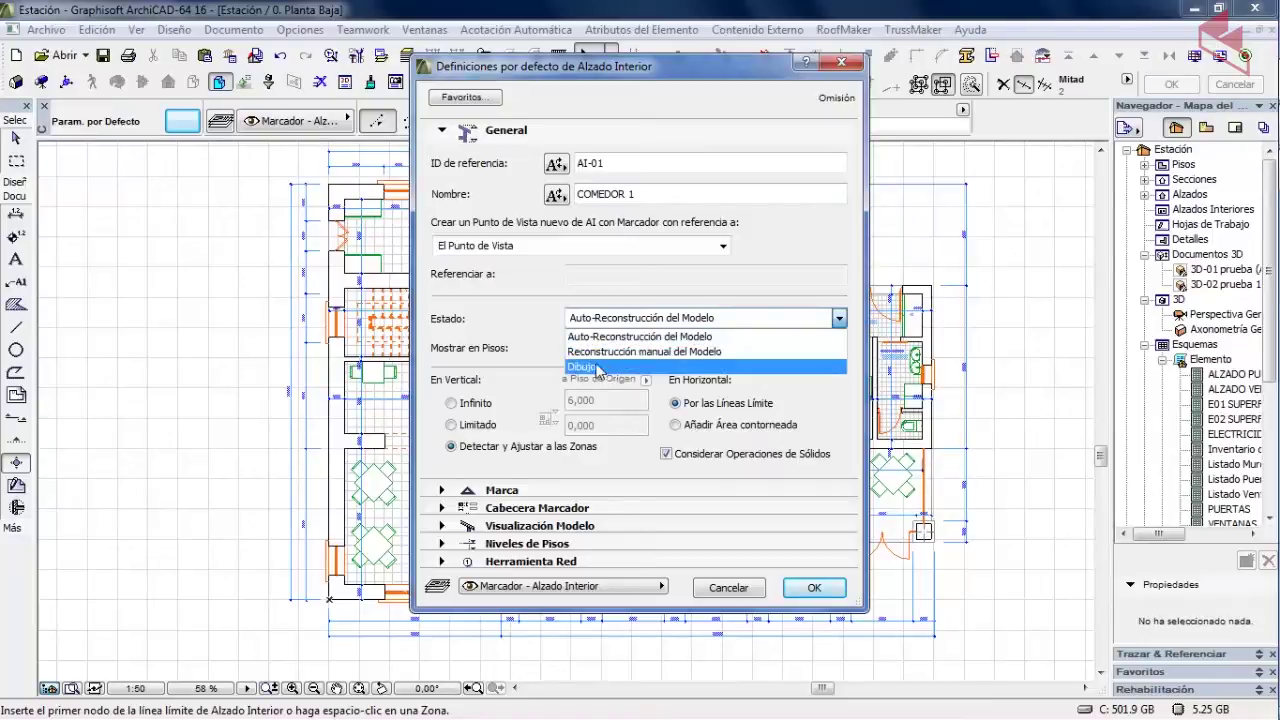
pyautogui.click(548, 346)
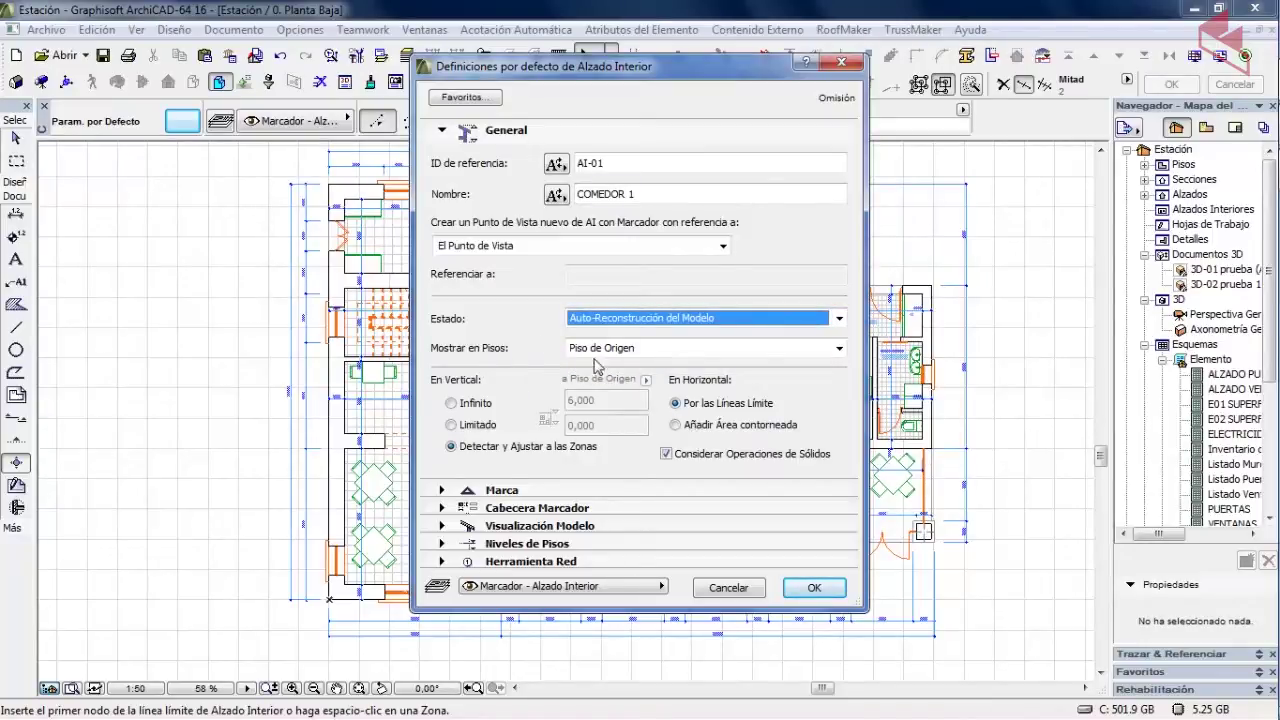
pyautogui.click(663, 352)
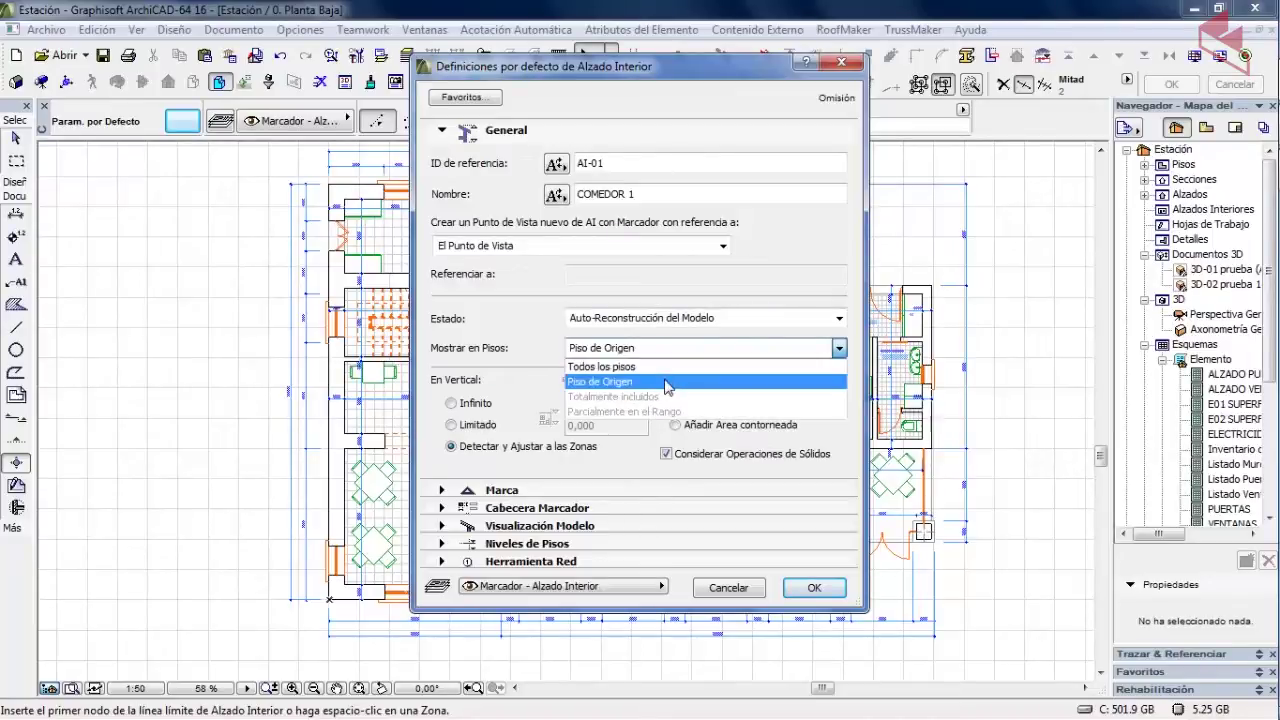
pyautogui.click(666, 382)
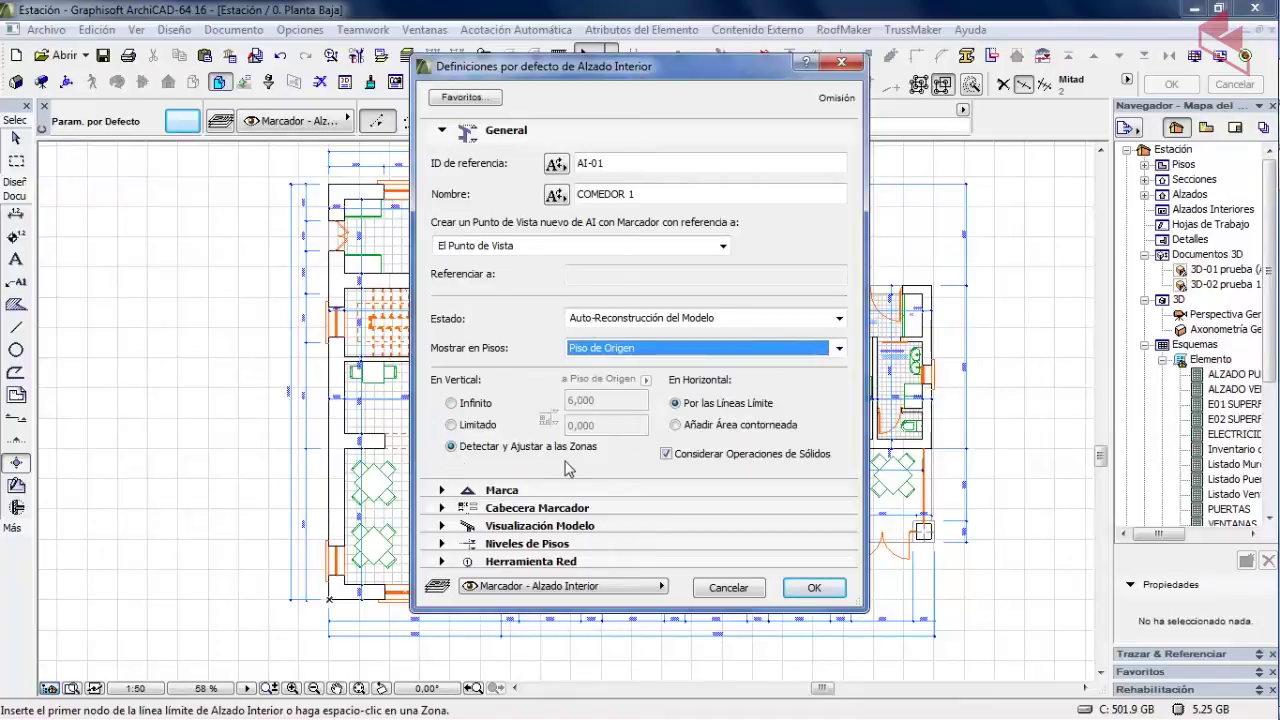
# - Try the Infinito and Limitado vertical ranges, and return the range to Detectar y Ajustar a las Zonas
pyautogui.click(468, 403)
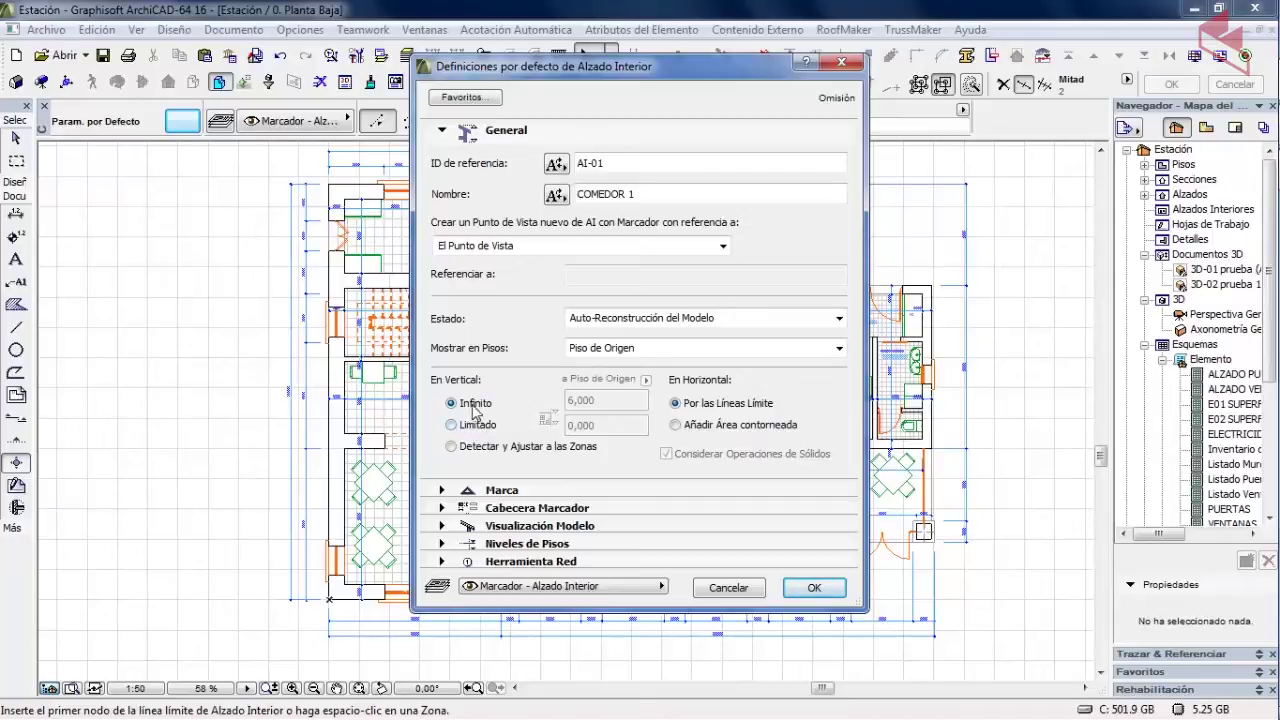
pyautogui.click(476, 425)
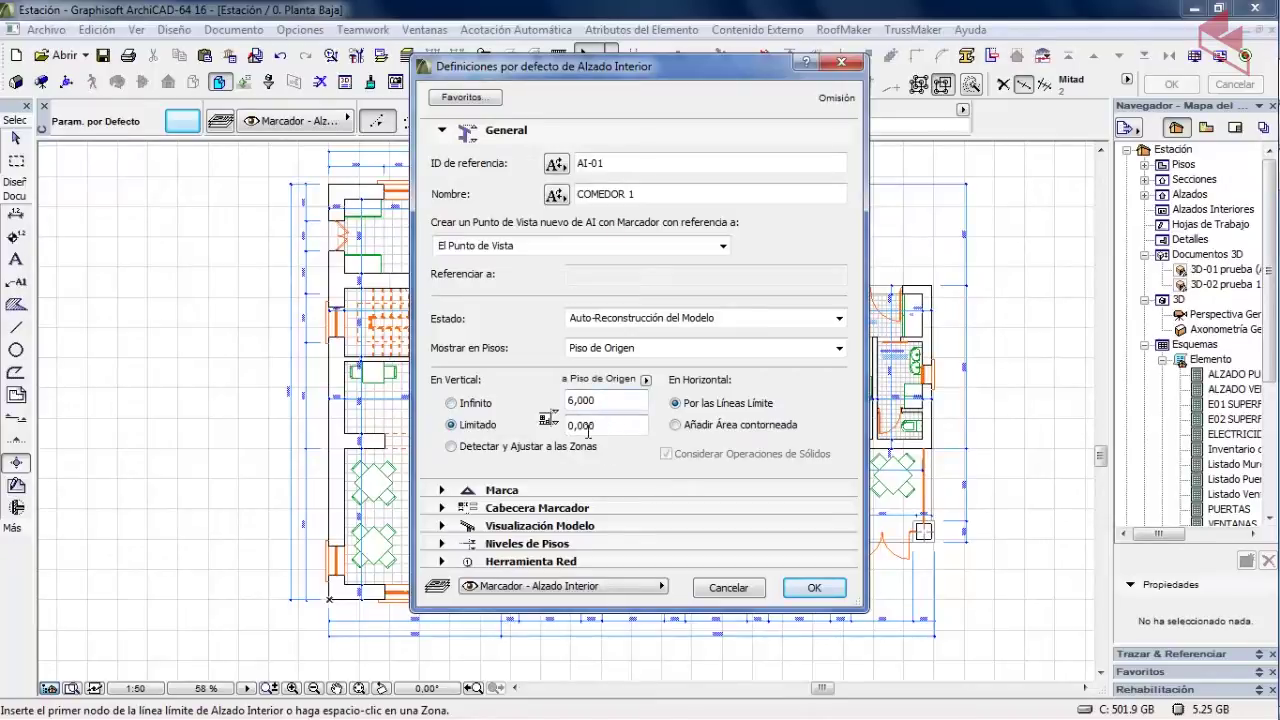
pyautogui.click(492, 447)
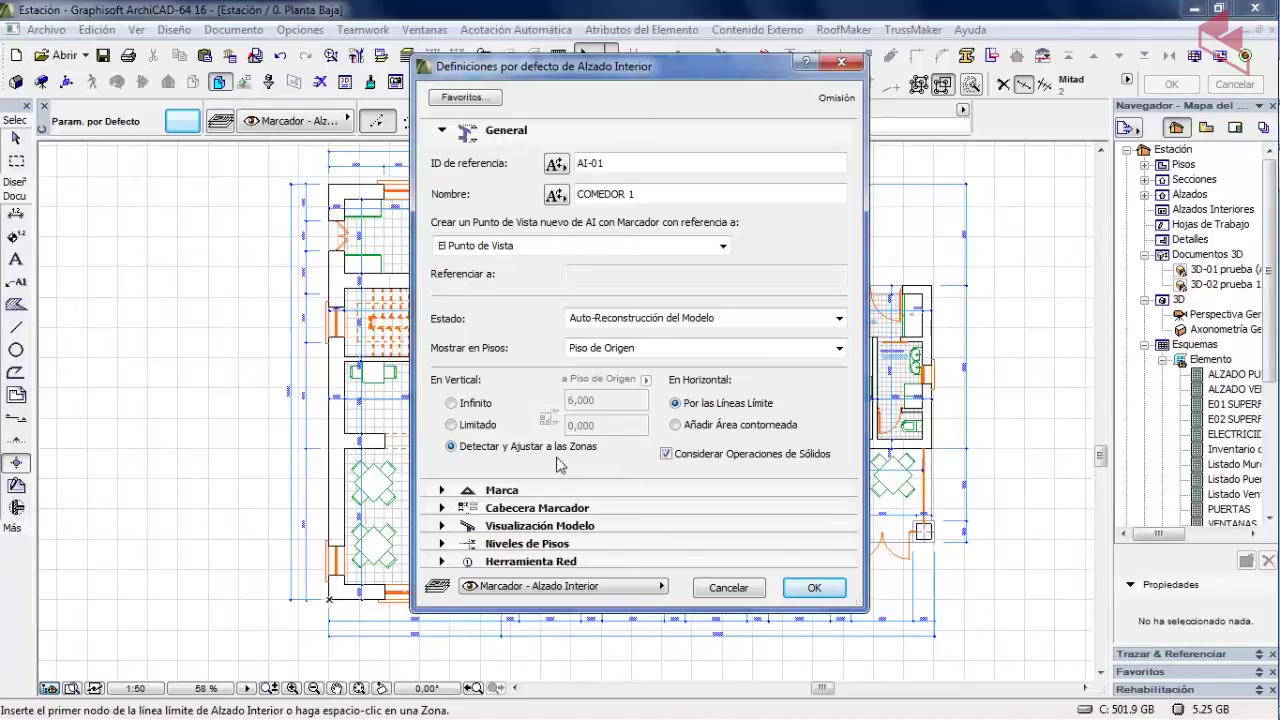
# - Choose Marcador AI Incluido as the marker type for the interior elevation
pyautogui.click(517, 490)
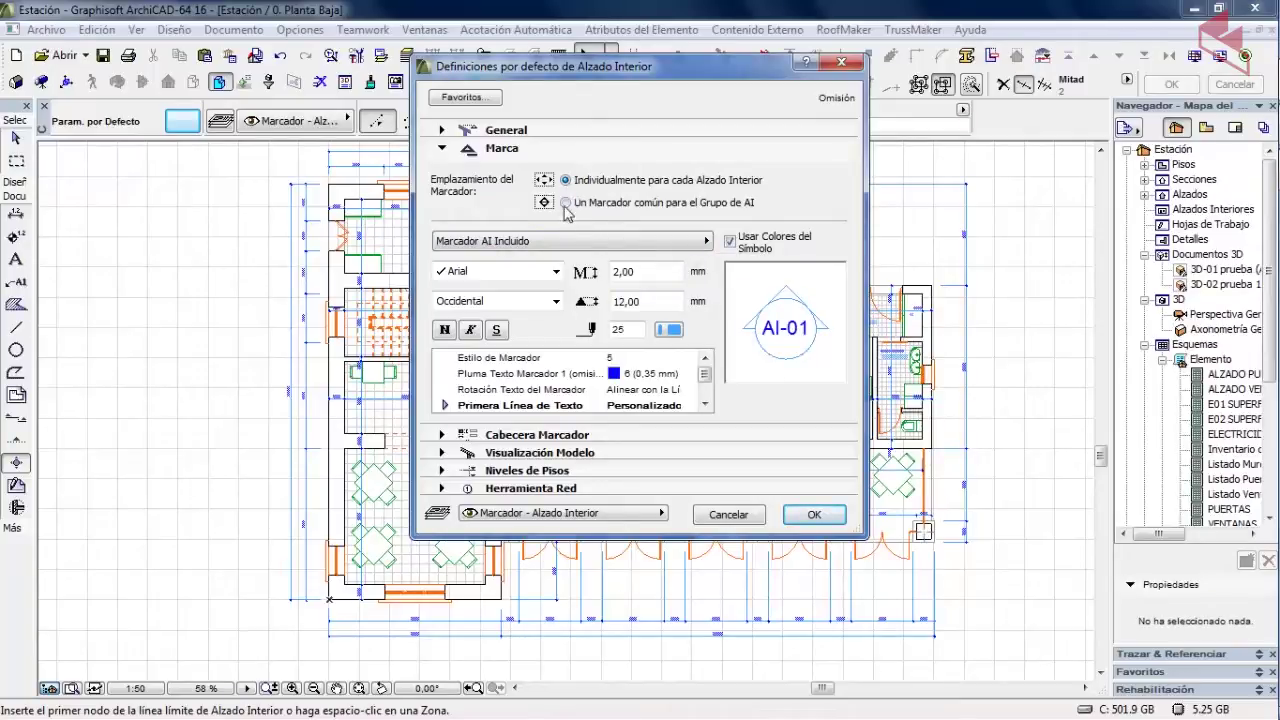
pyautogui.click(543, 249)
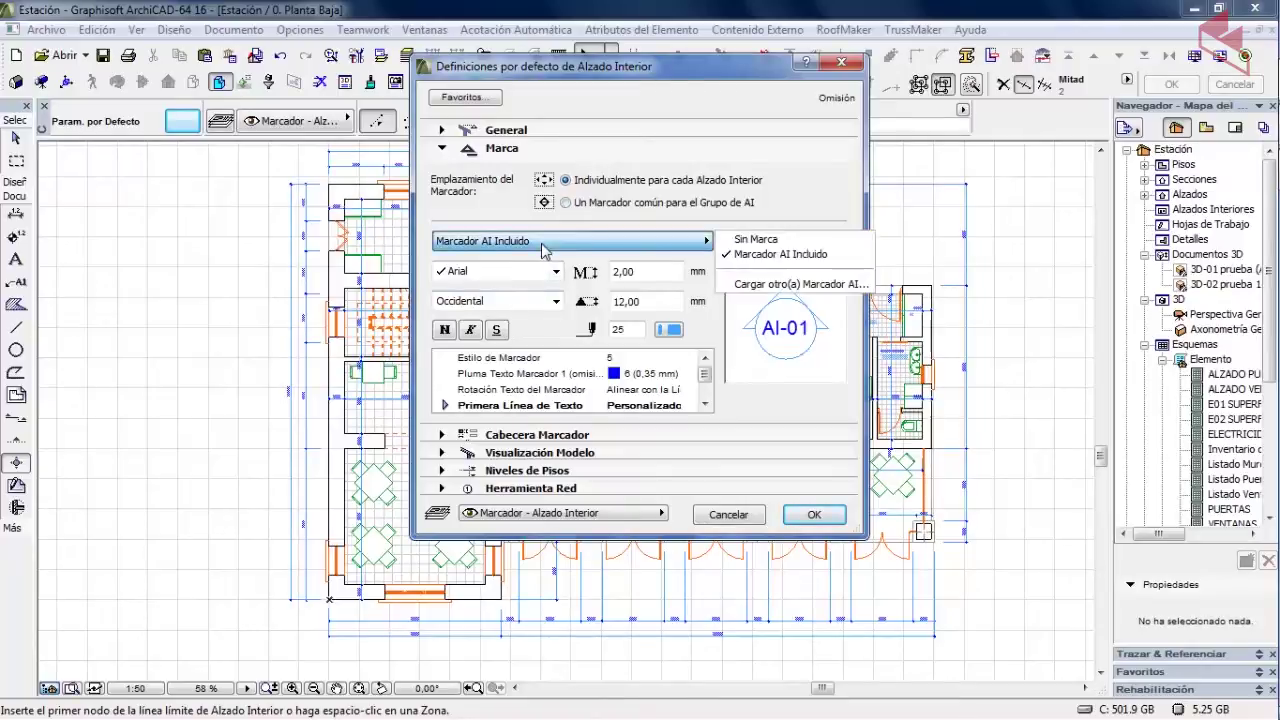
pyautogui.click(756, 256)
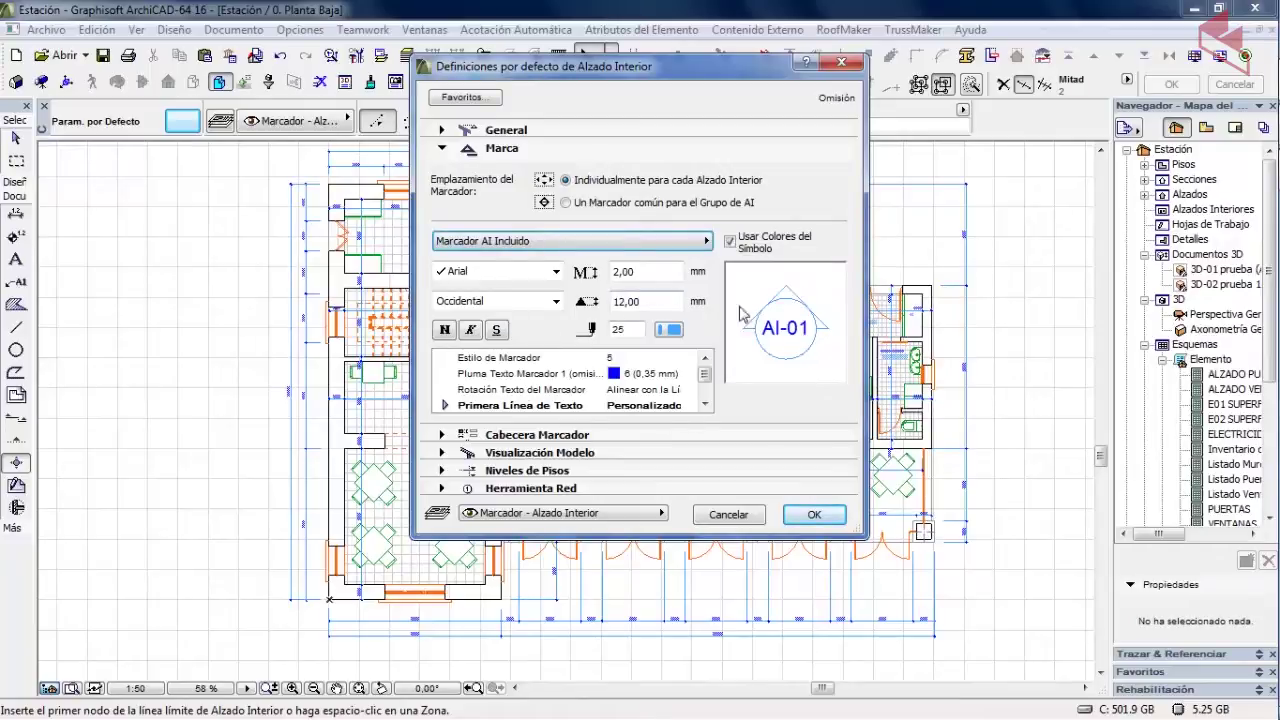
# - Examine the available marker header styles and the model display options for the interior elevation
pyautogui.click(575, 437)
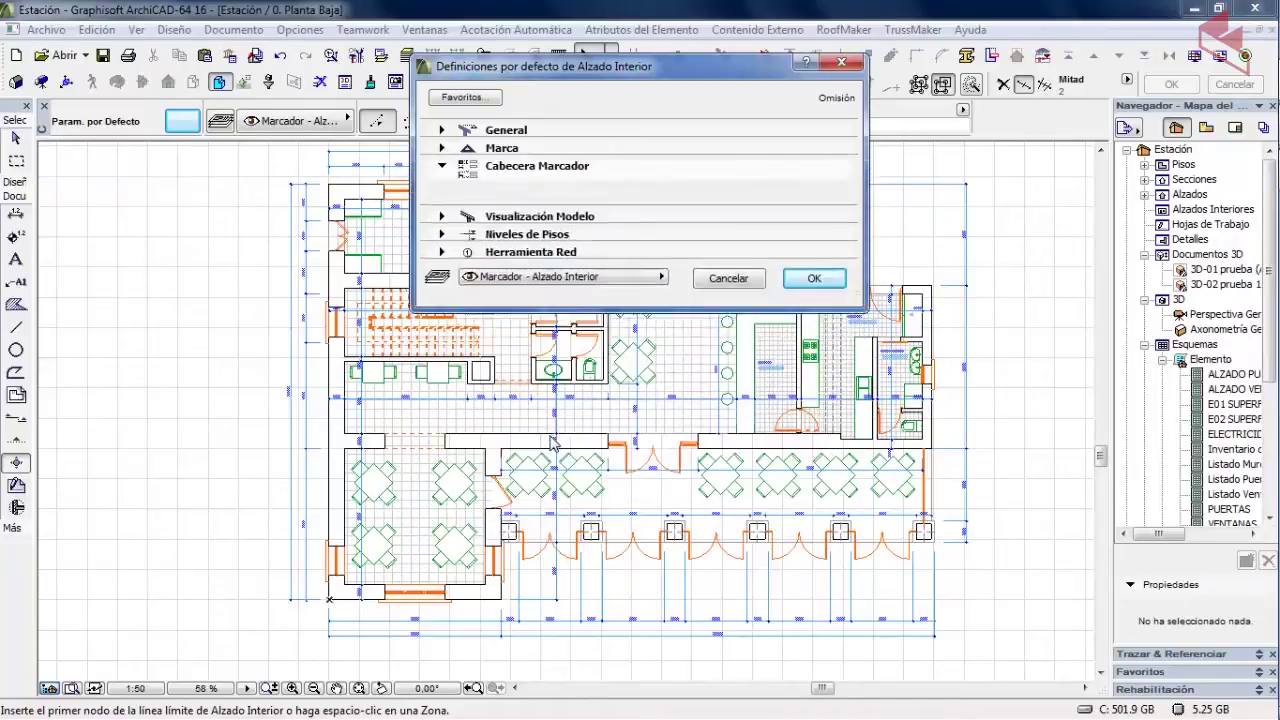
pyautogui.click(668, 234)
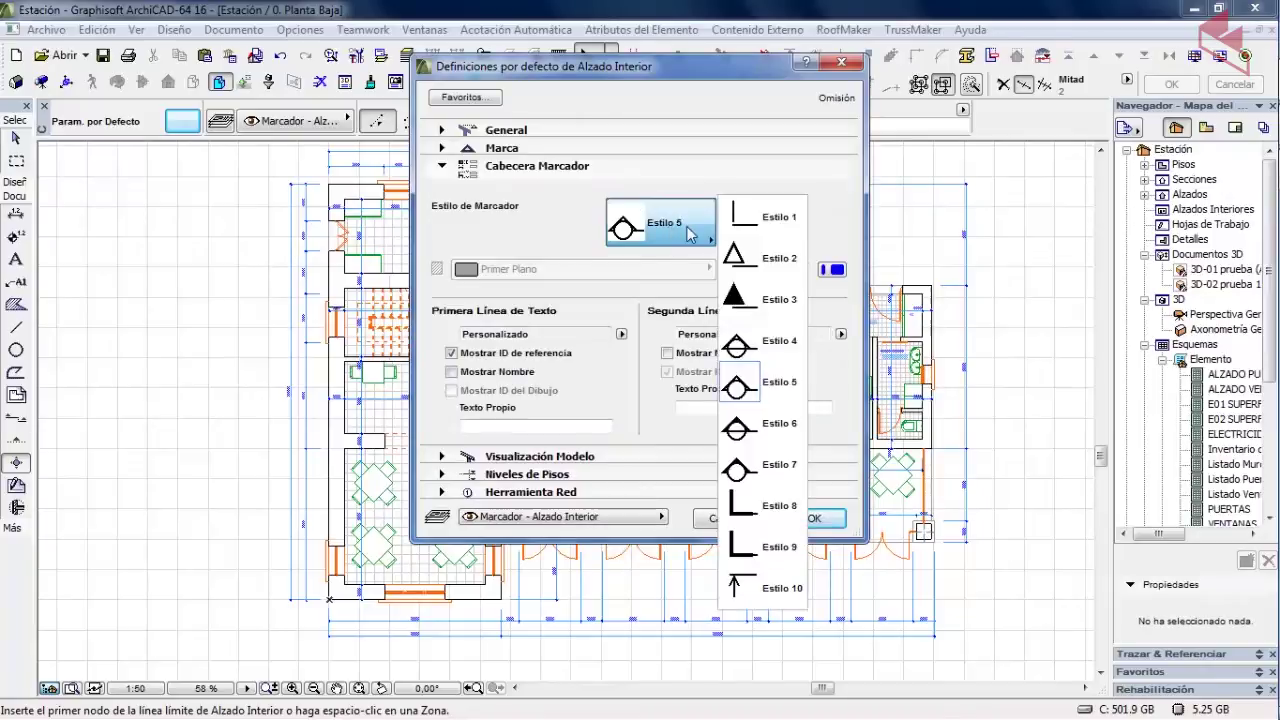
pyautogui.click(540, 240)
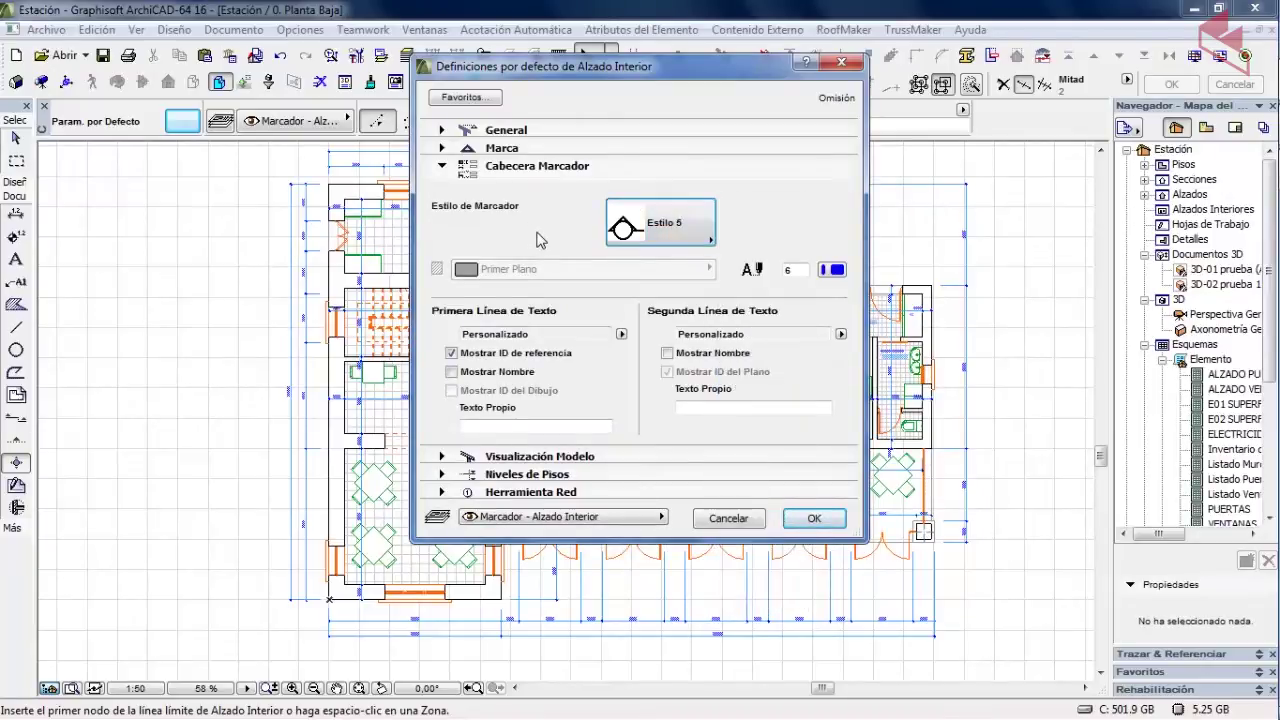
pyautogui.click(516, 458)
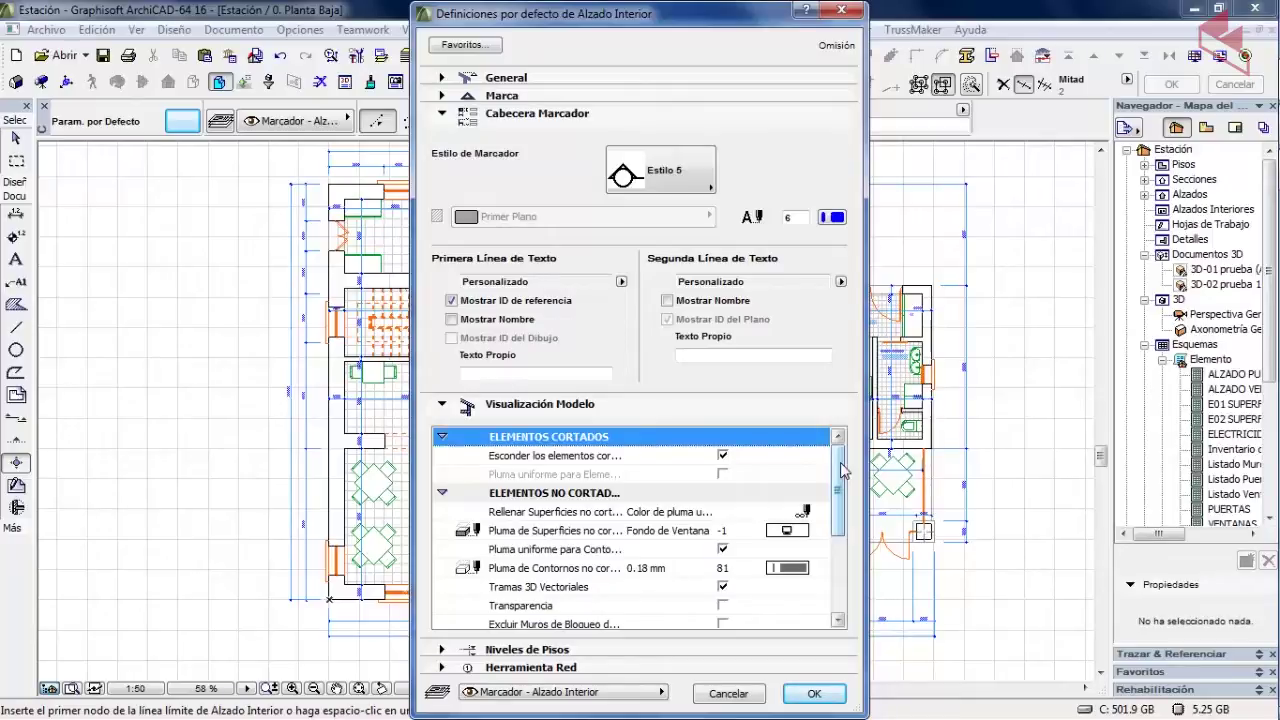
pyautogui.moveTo(840, 462); pyautogui.dragTo(845, 543)
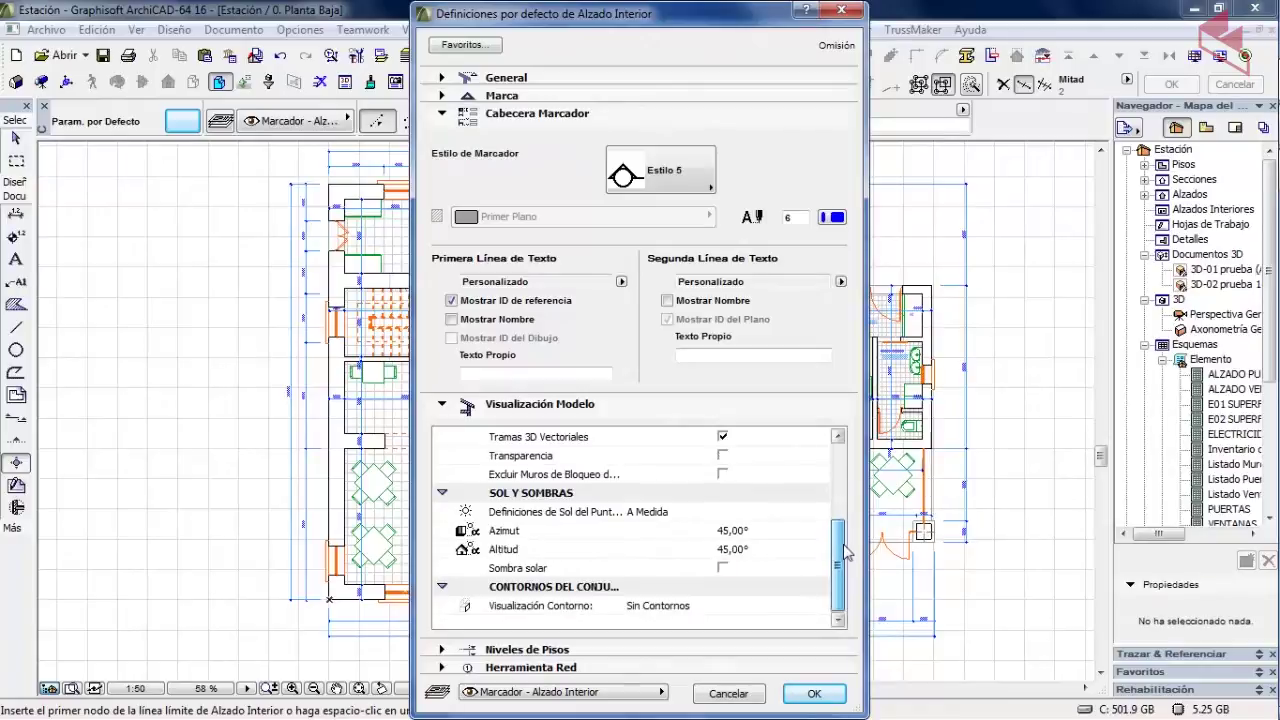
# - Try the Mostrar Solo option for displaying story levels, and set it back to Nada
pyautogui.click(505, 652)
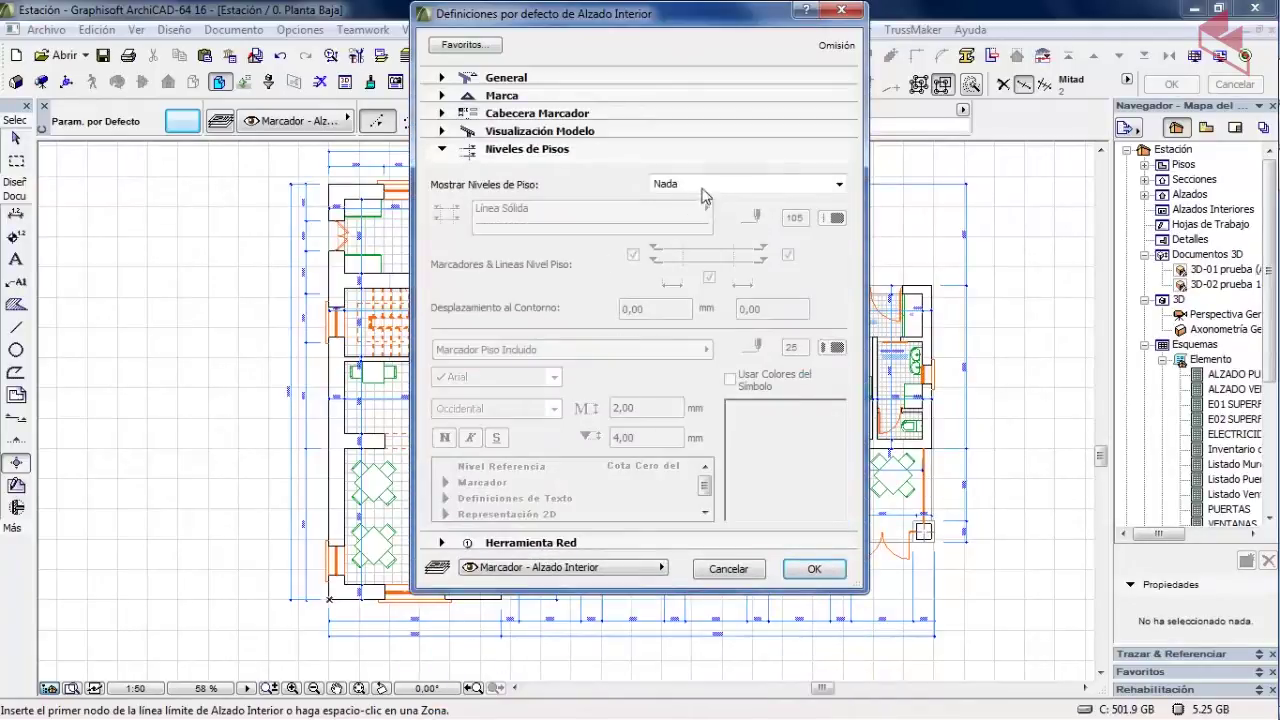
pyautogui.click(745, 186)
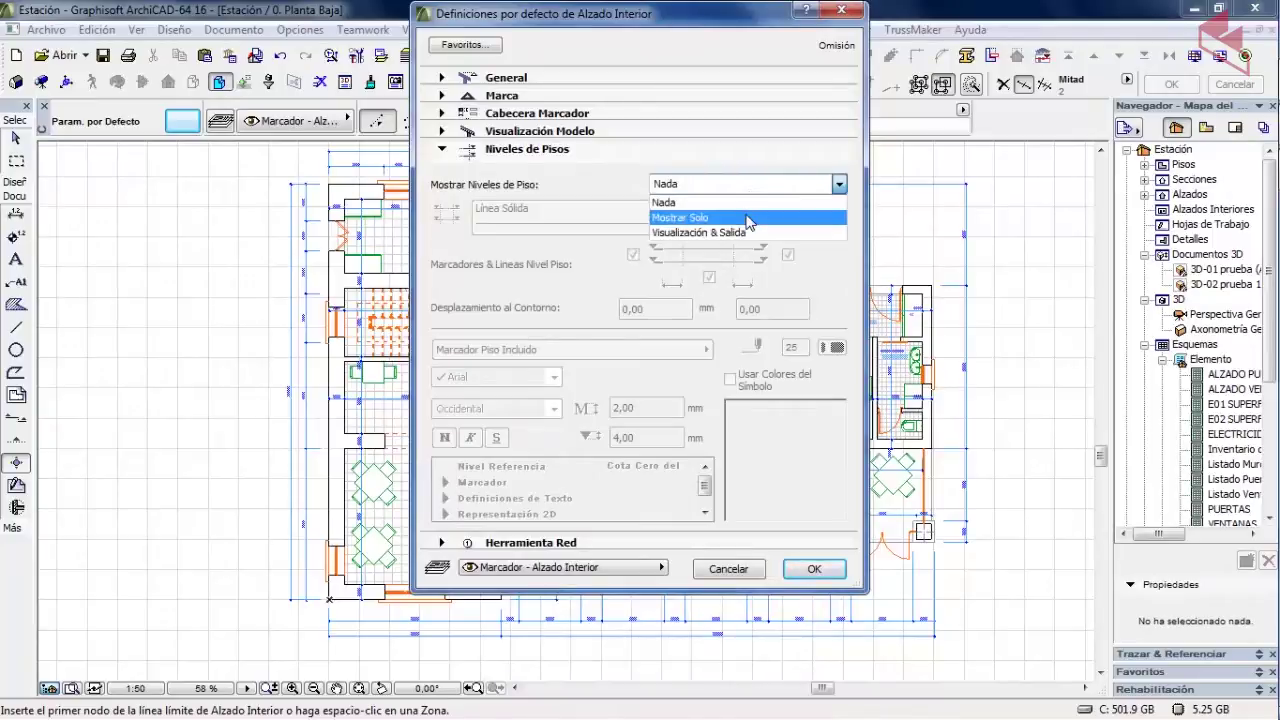
pyautogui.click(735, 200)
pyautogui.click(720, 186)
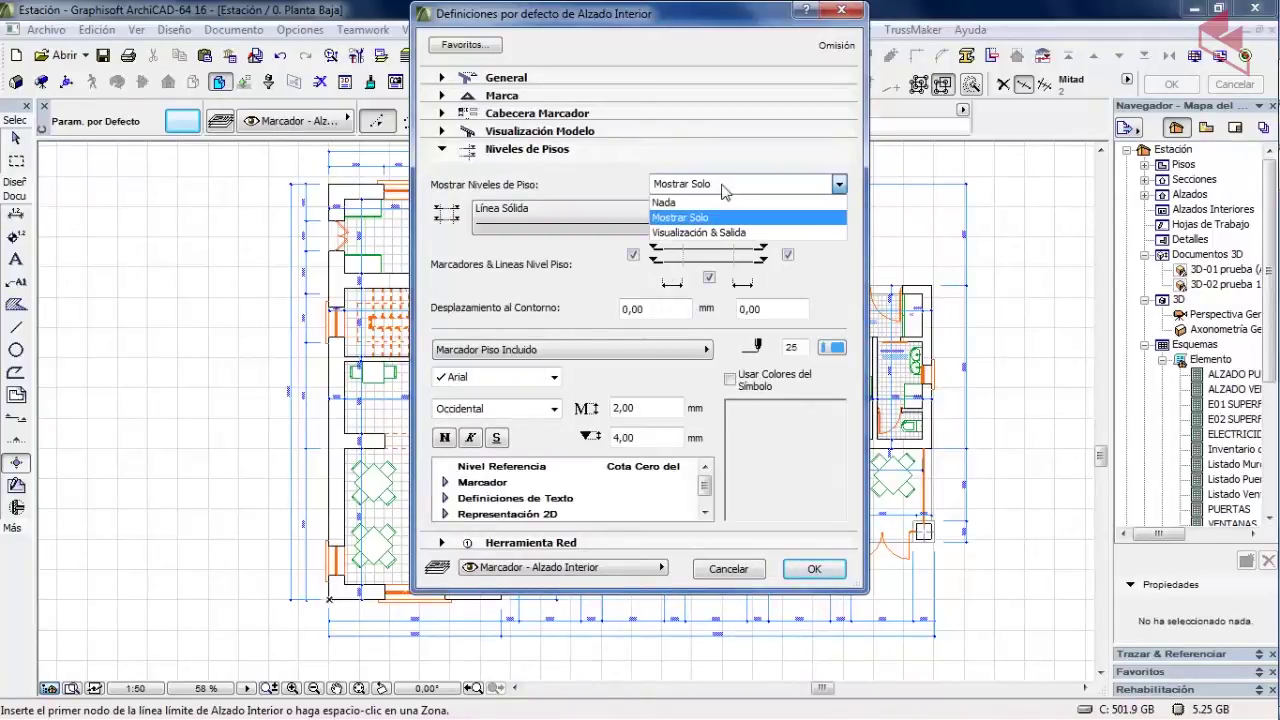
pyautogui.click(720, 200)
# - Switch the display of grid elements on and back off, and accept the interior elevation defaults
pyautogui.click(572, 545)
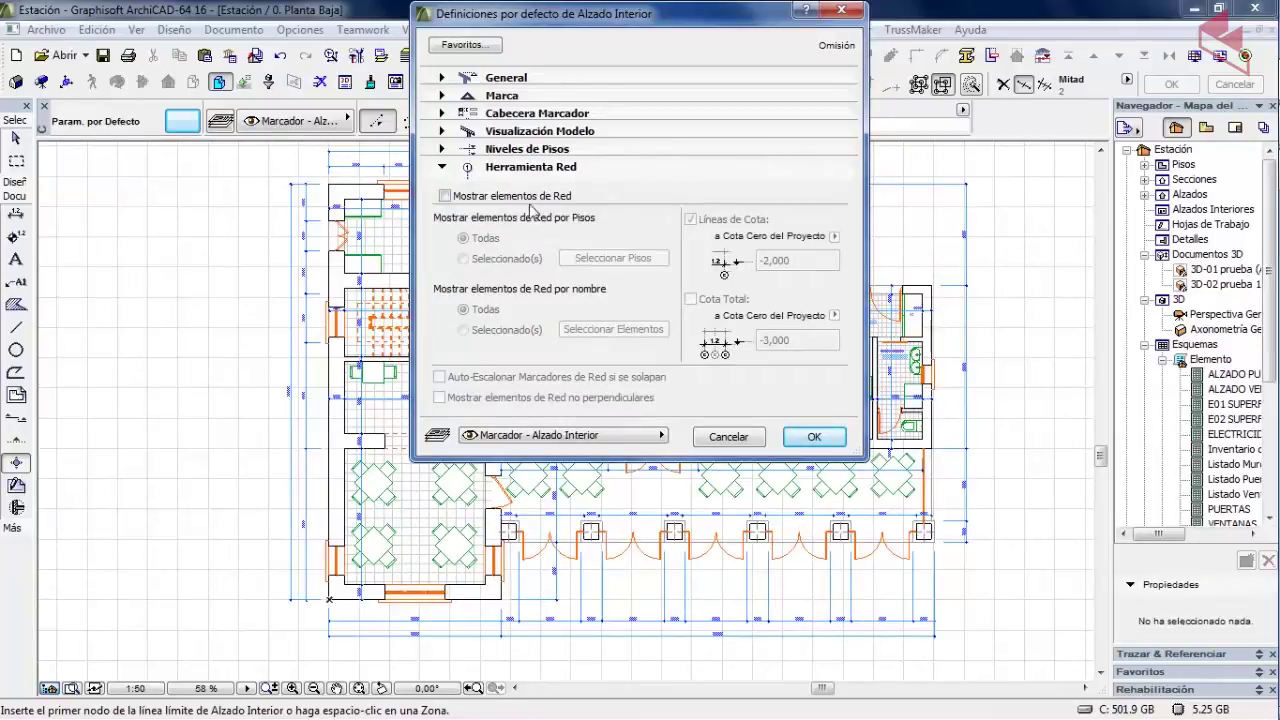
pyautogui.click(446, 196)
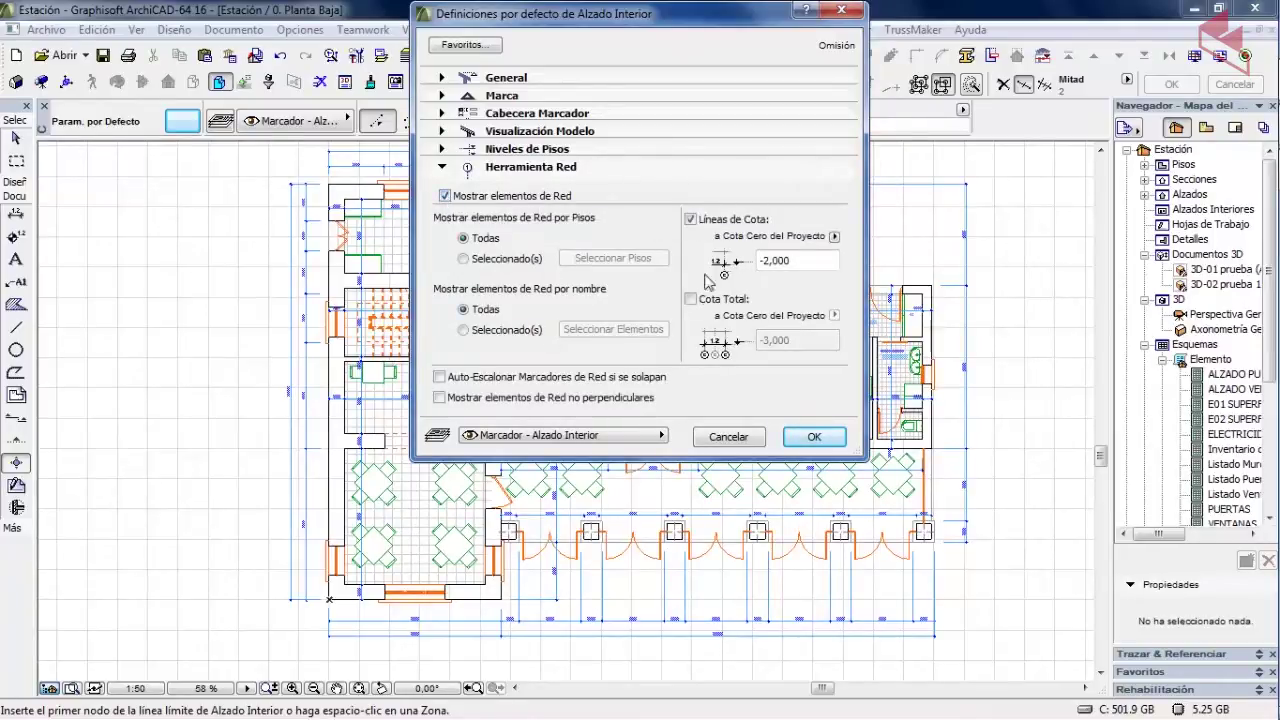
pyautogui.click(445, 196)
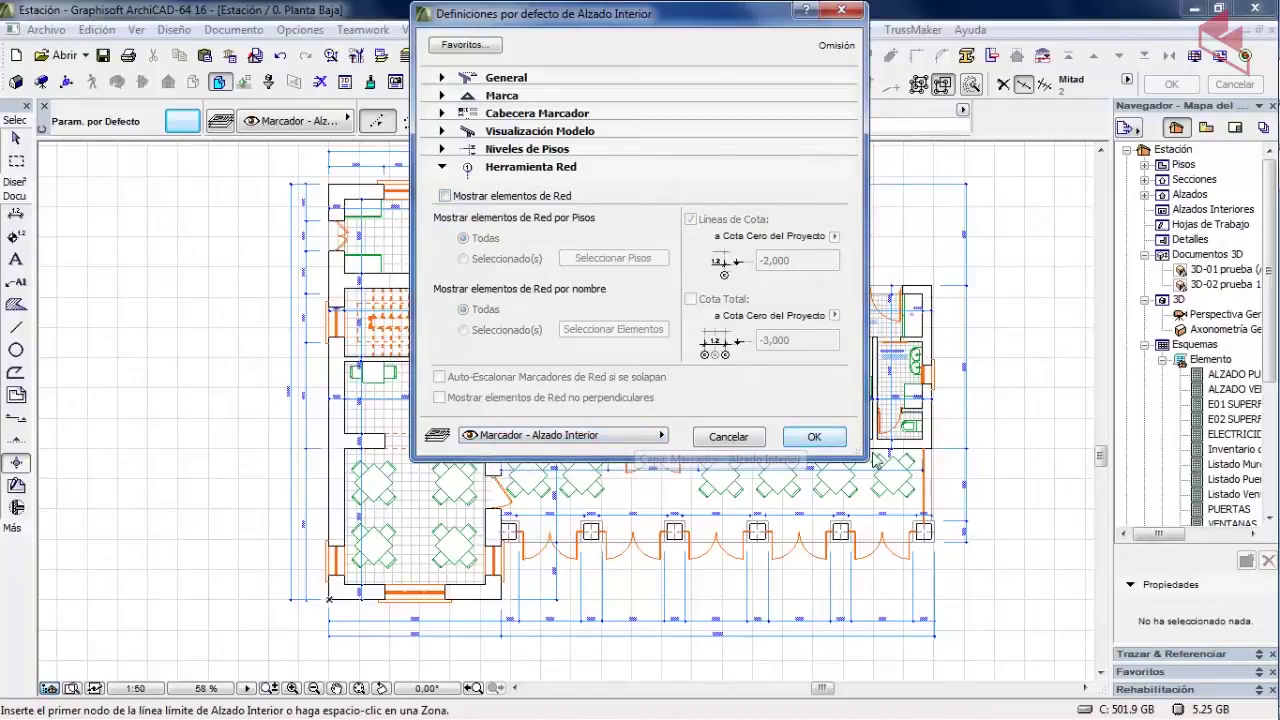
pyautogui.click(820, 438)
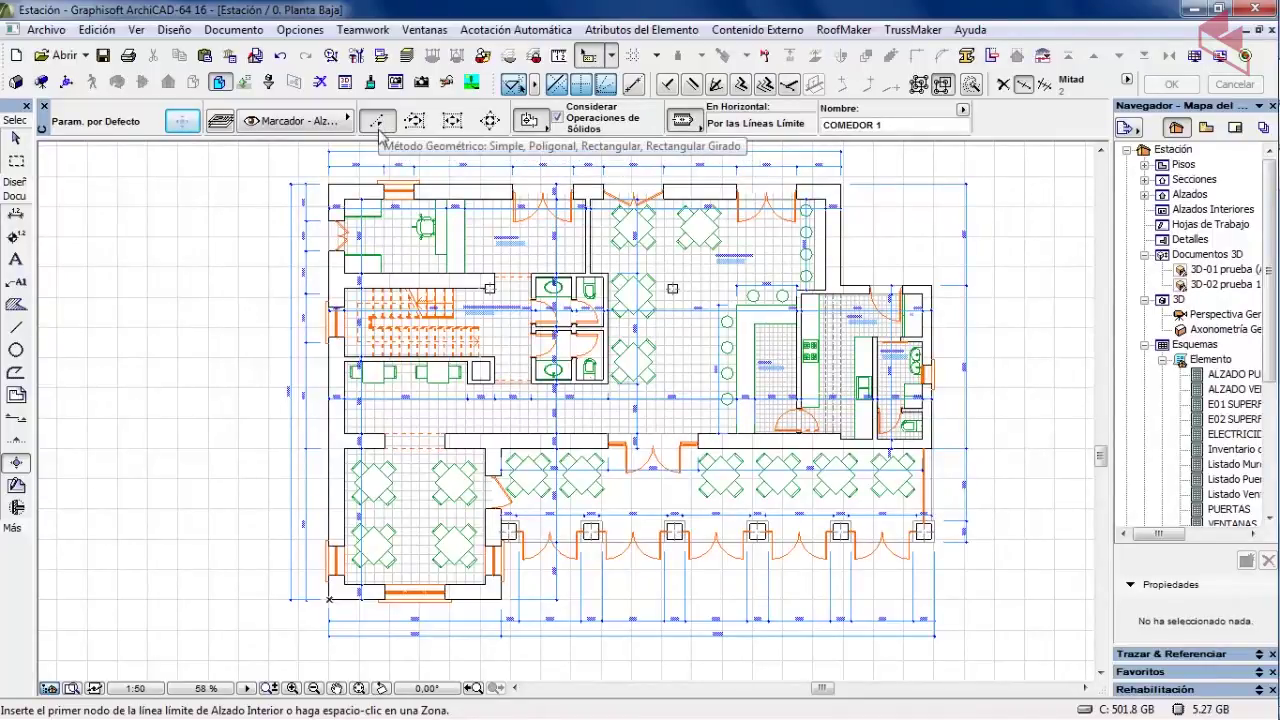
# - Draw the interior elevation's limit line about 14.97 m along the public room's lower wall, from its west corner to the bar partition
pyautogui.scroll(3, 422, 453)
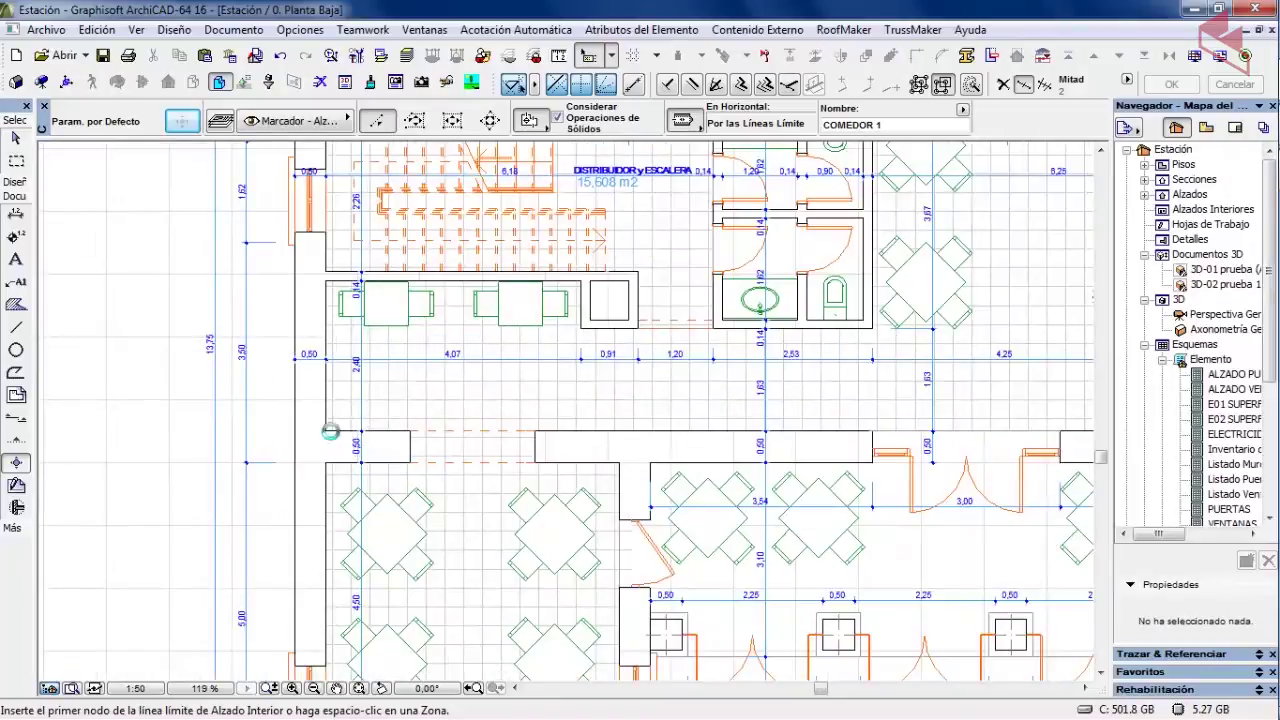
pyautogui.click(345, 437)
pyautogui.scroll(-4, 470, 420)
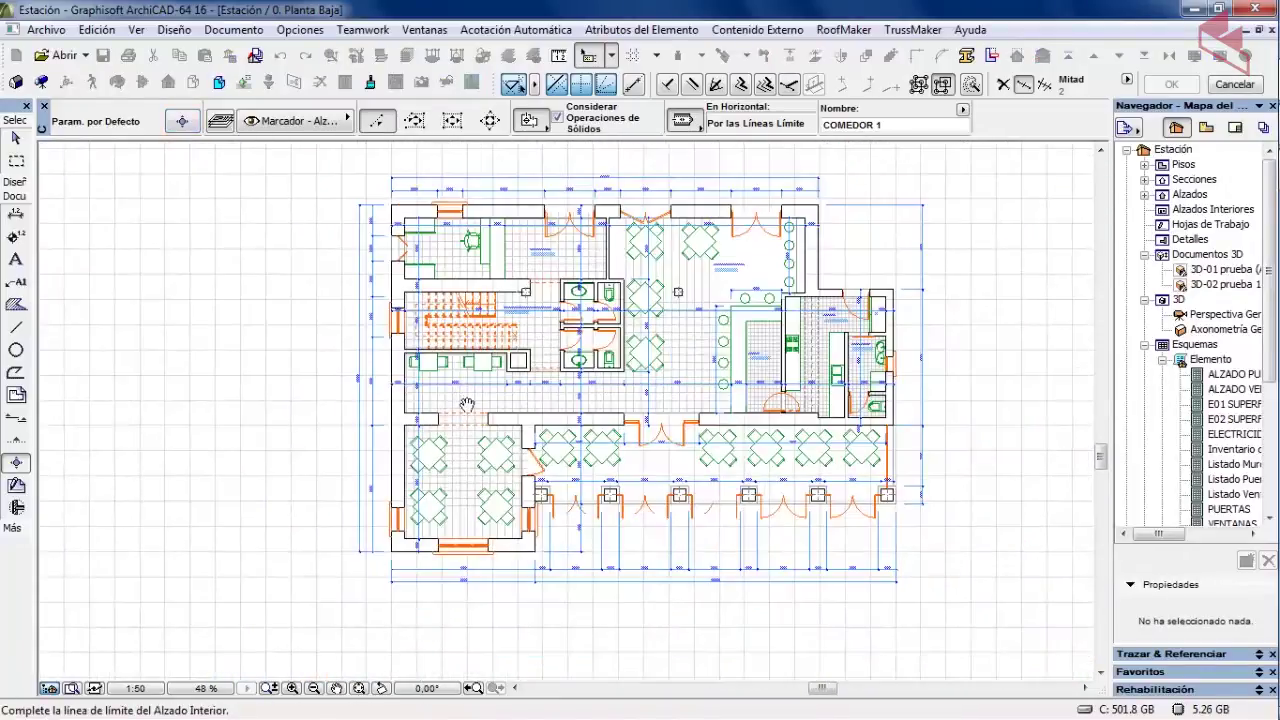
pyautogui.scroll(2, 460, 400)
pyautogui.scroll(2, 520, 413)
pyautogui.scroll(3, 520, 413)
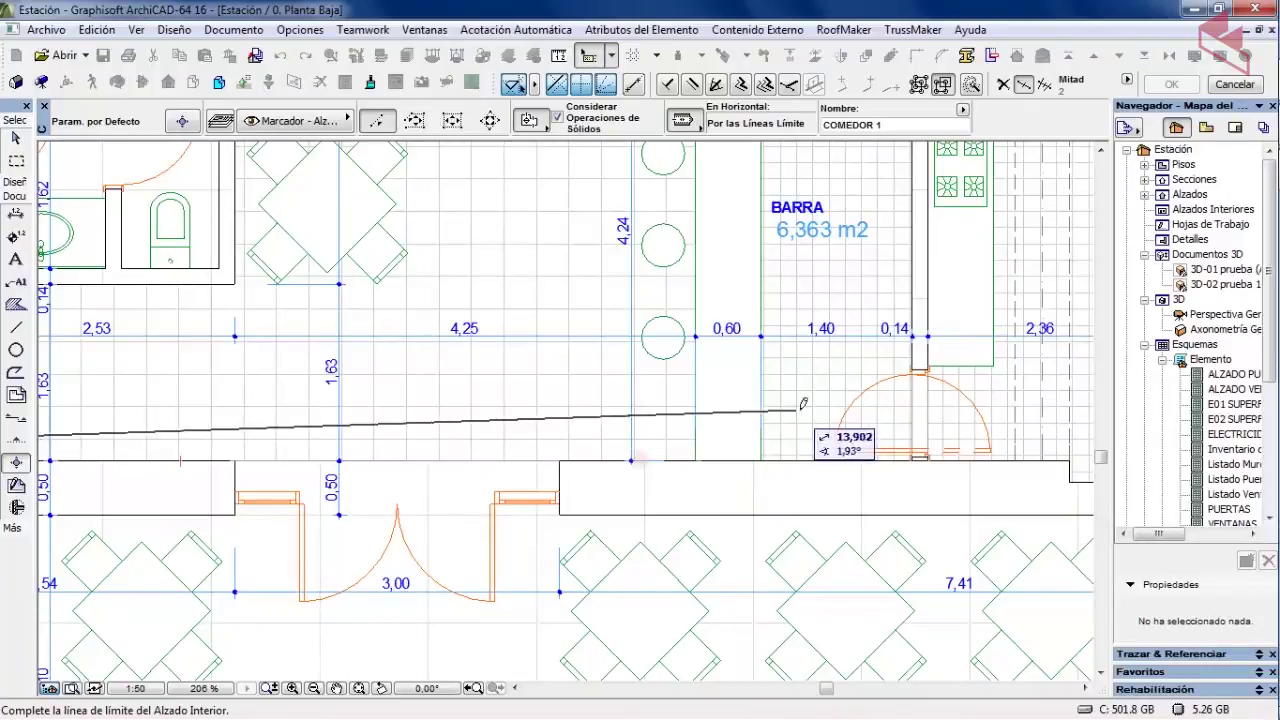
pyautogui.scroll(2, 934, 462)
pyautogui.scroll(1, 934, 462)
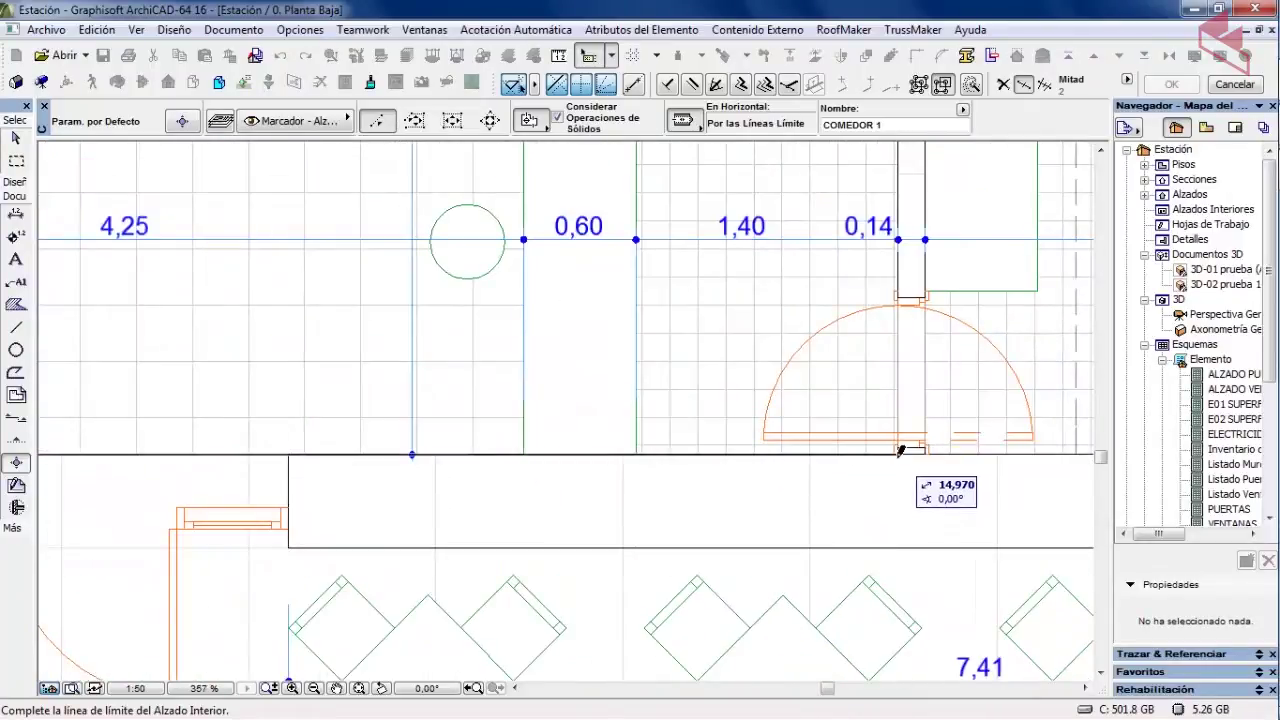
pyautogui.click(900, 452)
pyautogui.click(484, 403)
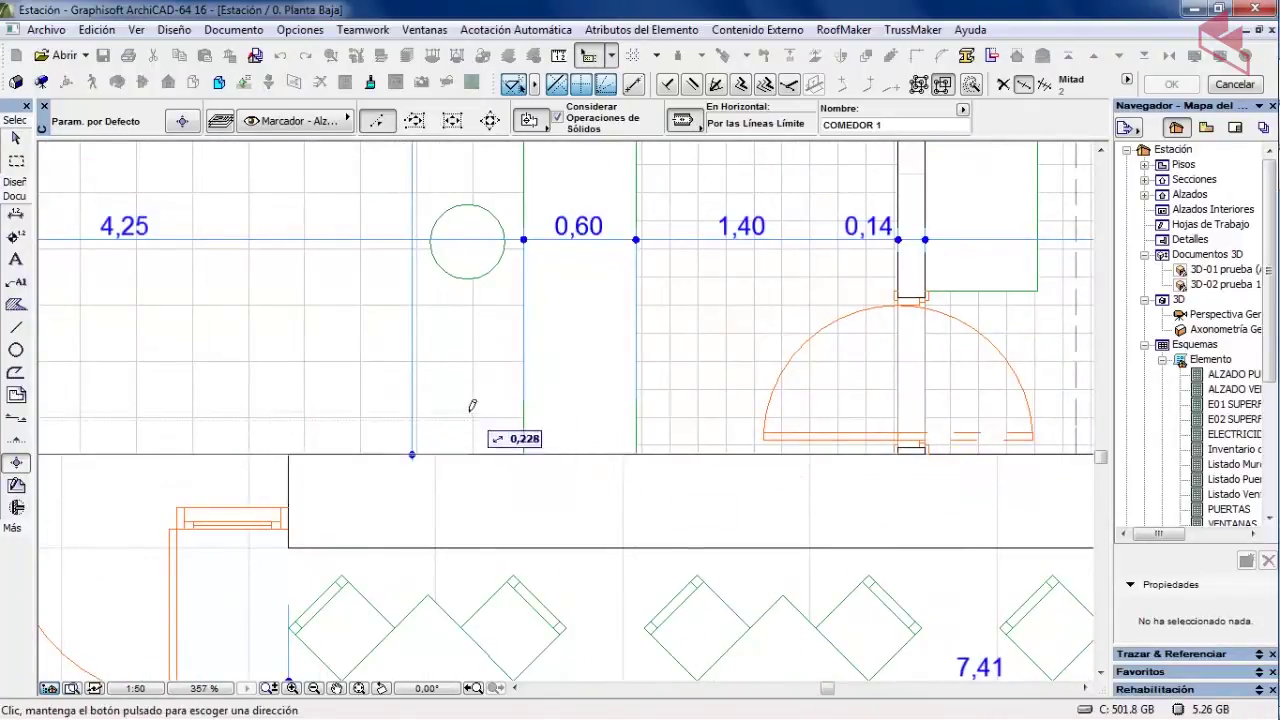
# - Place the COMEDOR 1 elevation marker on the room side of the limit line, facing the wall, and expand its entry in the project map
pyautogui.scroll(-4, 484, 403)
pyautogui.moveTo(399, 398); pyautogui.dragTo(824, 390, button='middle')
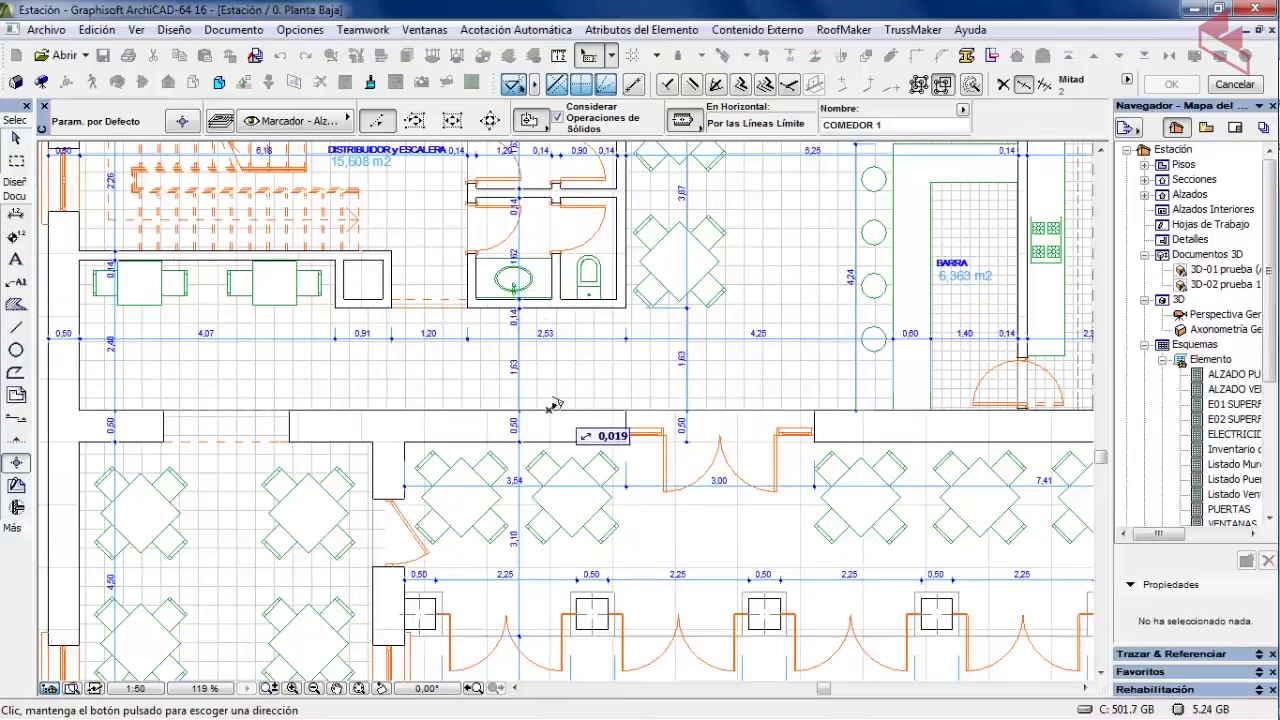
pyautogui.click(548, 408)
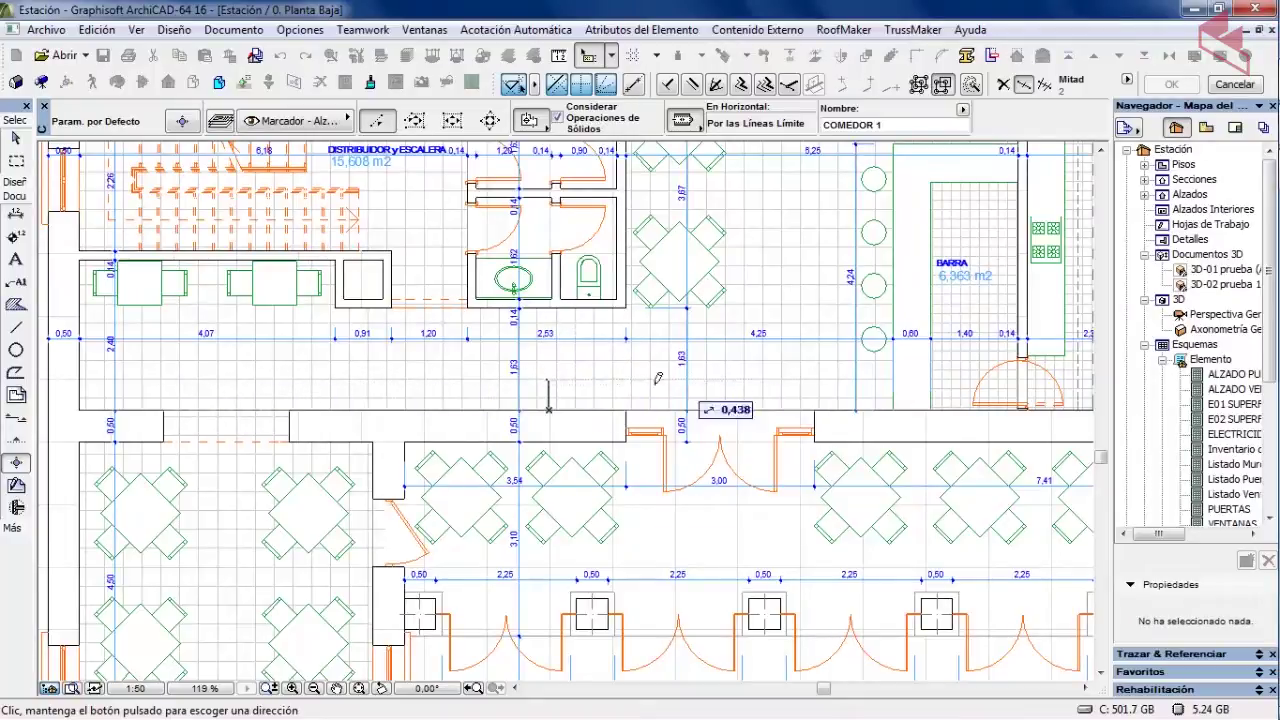
pyautogui.click(561, 371)
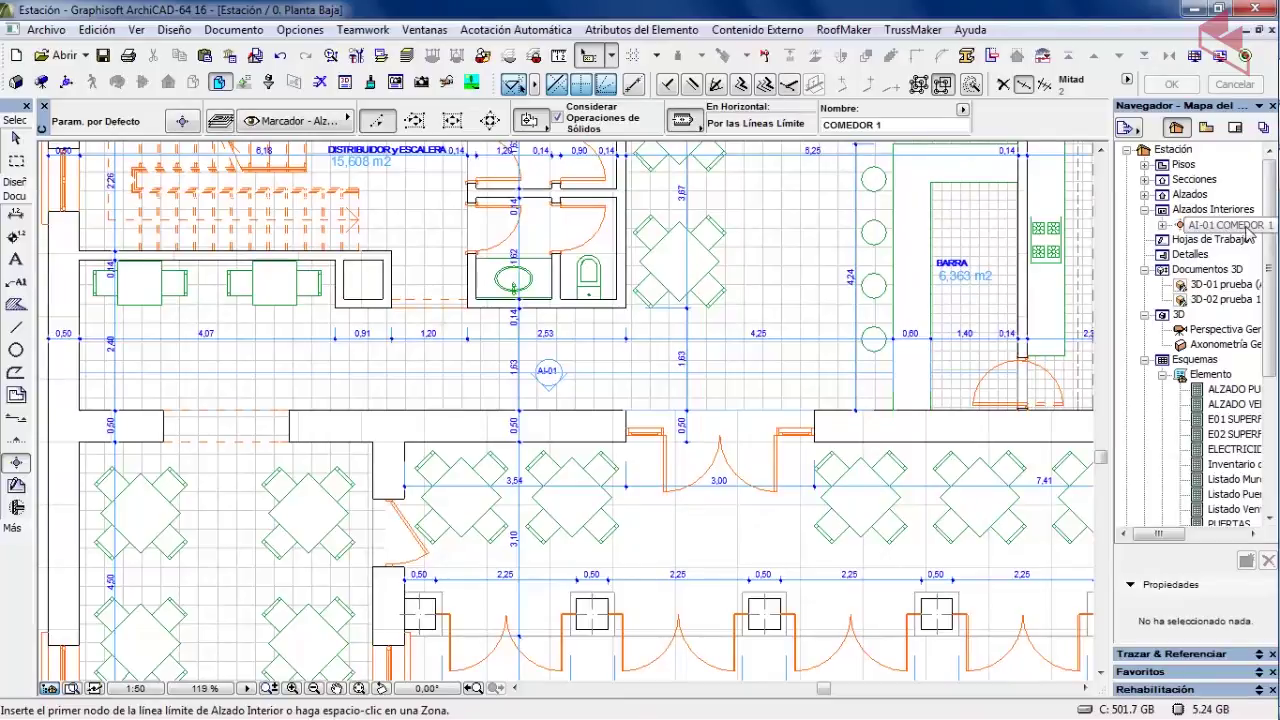
pyautogui.click(1162, 226)
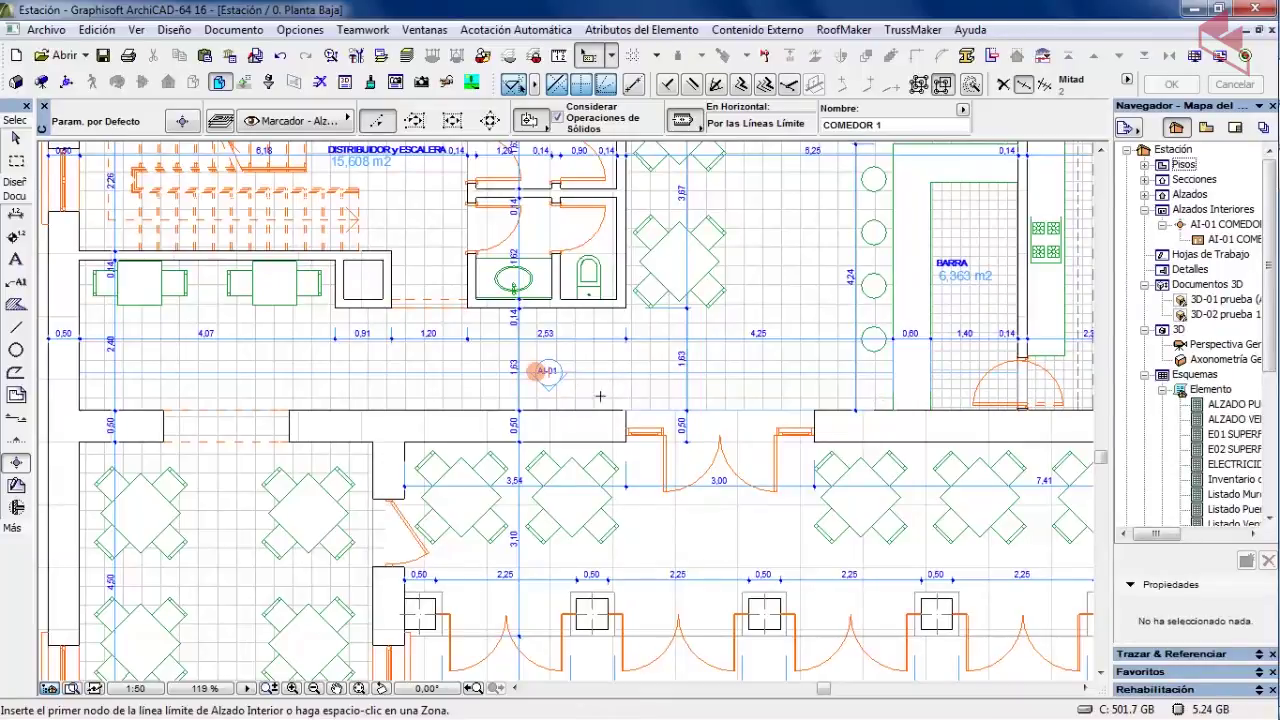
# - Create a rectangular interior elevation of about 4.68 × 4.50 m along the small dining room's inner wall faces, with its markers among the tables
pyautogui.scroll(-4, 470, 465)
pyautogui.moveTo(460, 474); pyautogui.dragTo(586, 358, button='middle')
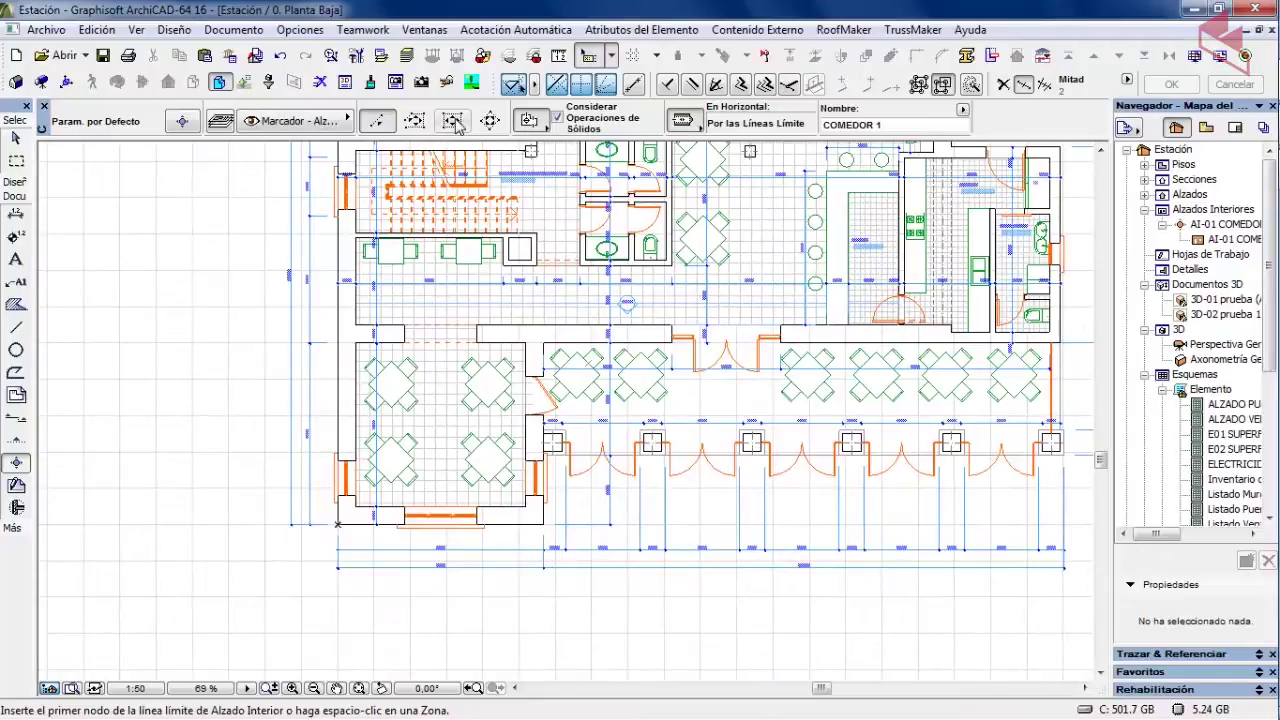
pyautogui.click(453, 121)
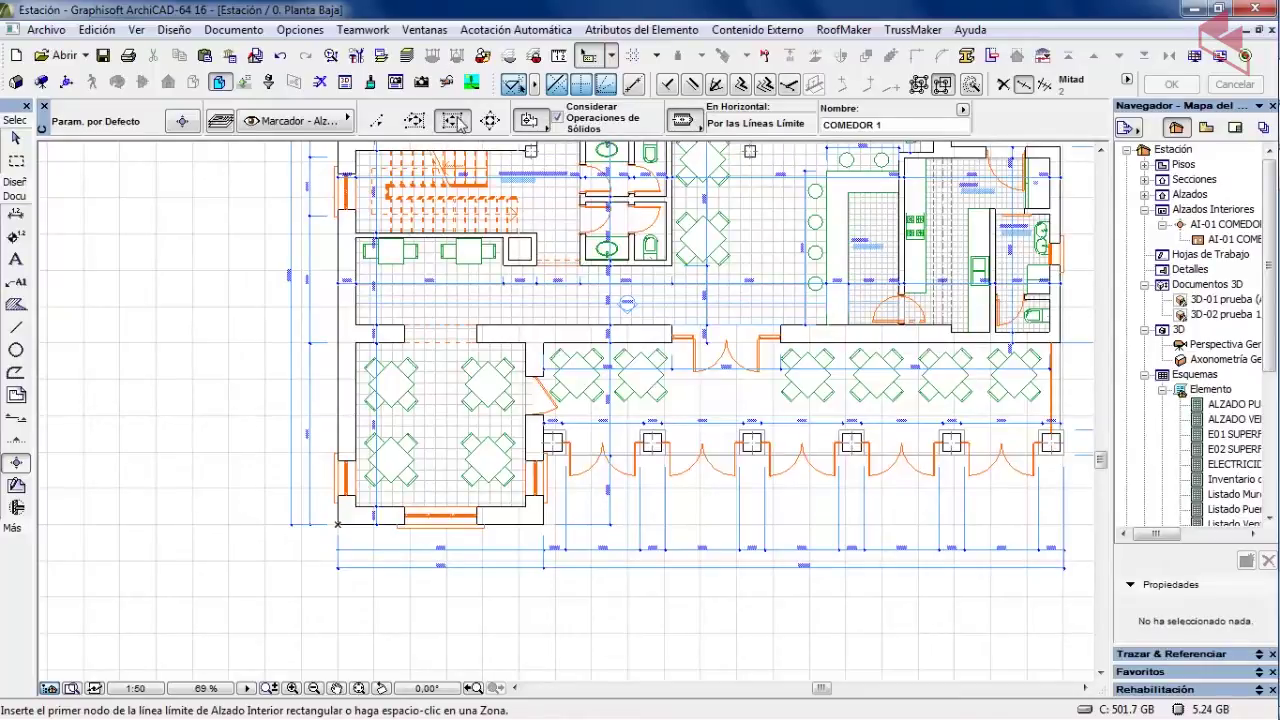
pyautogui.scroll(2, 401, 472)
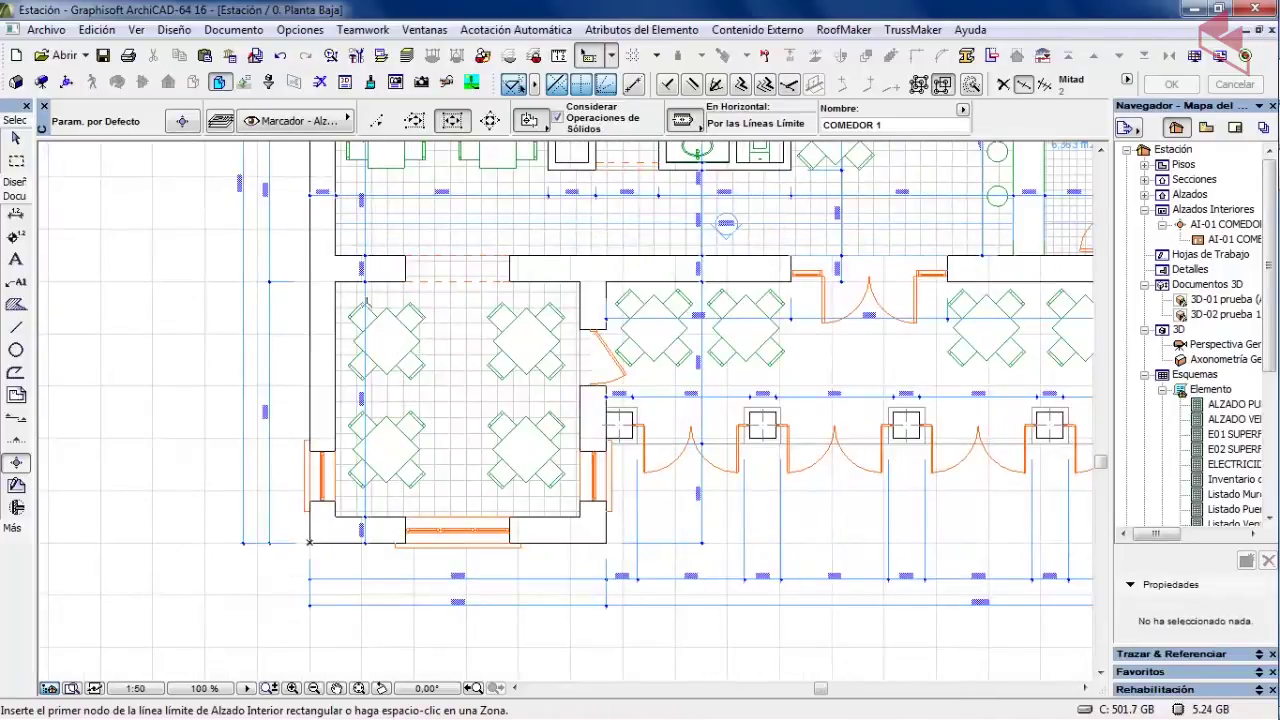
pyautogui.click(337, 283)
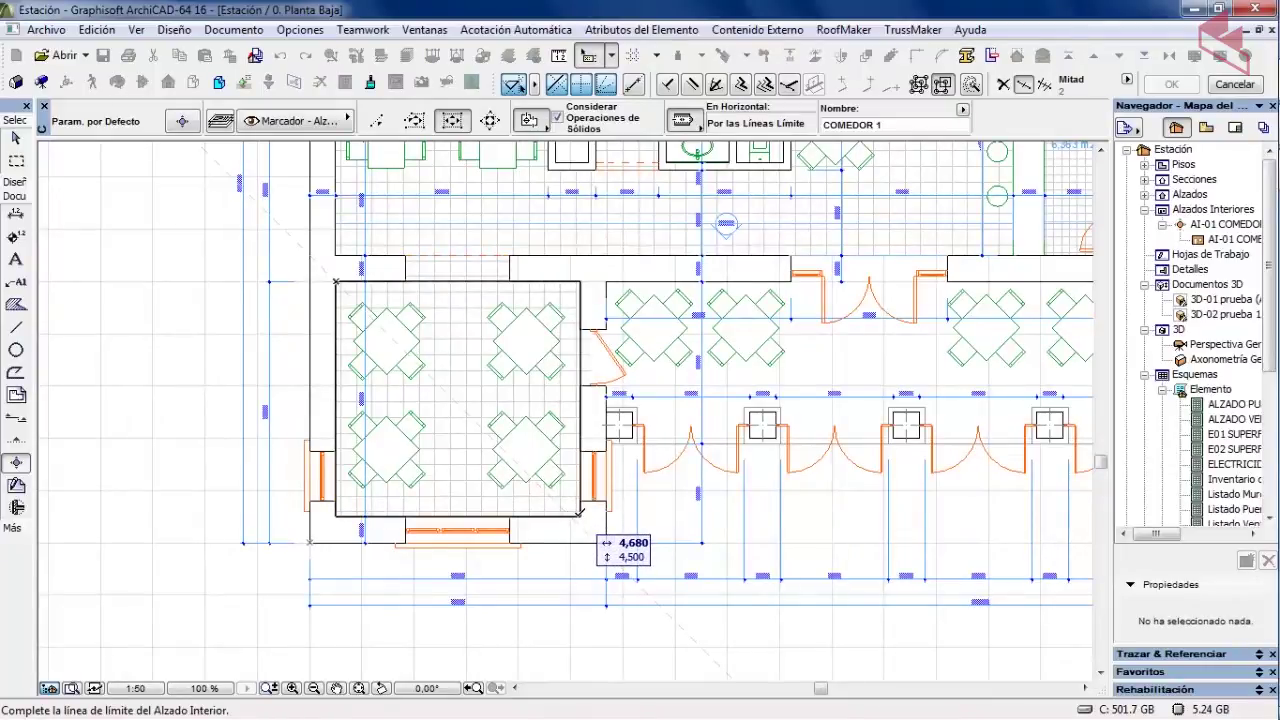
pyautogui.click(578, 512)
pyautogui.click(578, 512)
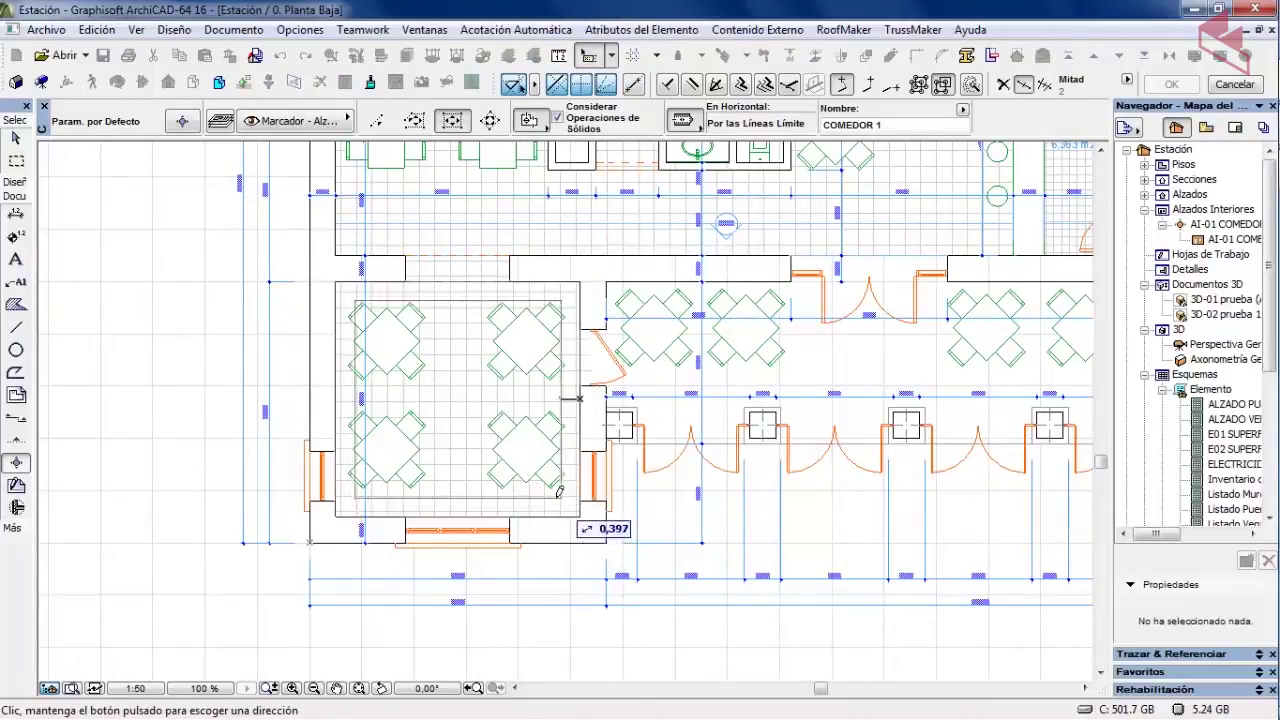
pyautogui.click(485, 428)
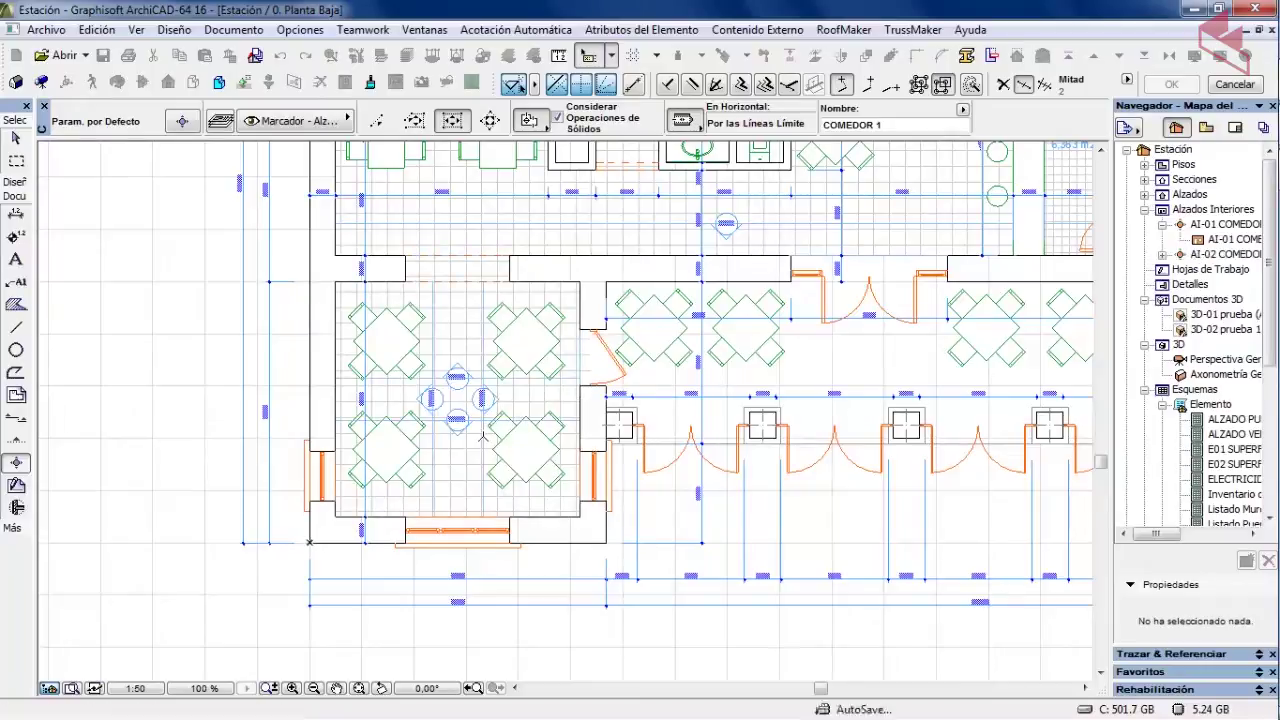
# - Expand the AI-02 COMEDOR 1 group in the project map and open its first elevation view
pyautogui.scroll(3, 430, 306)
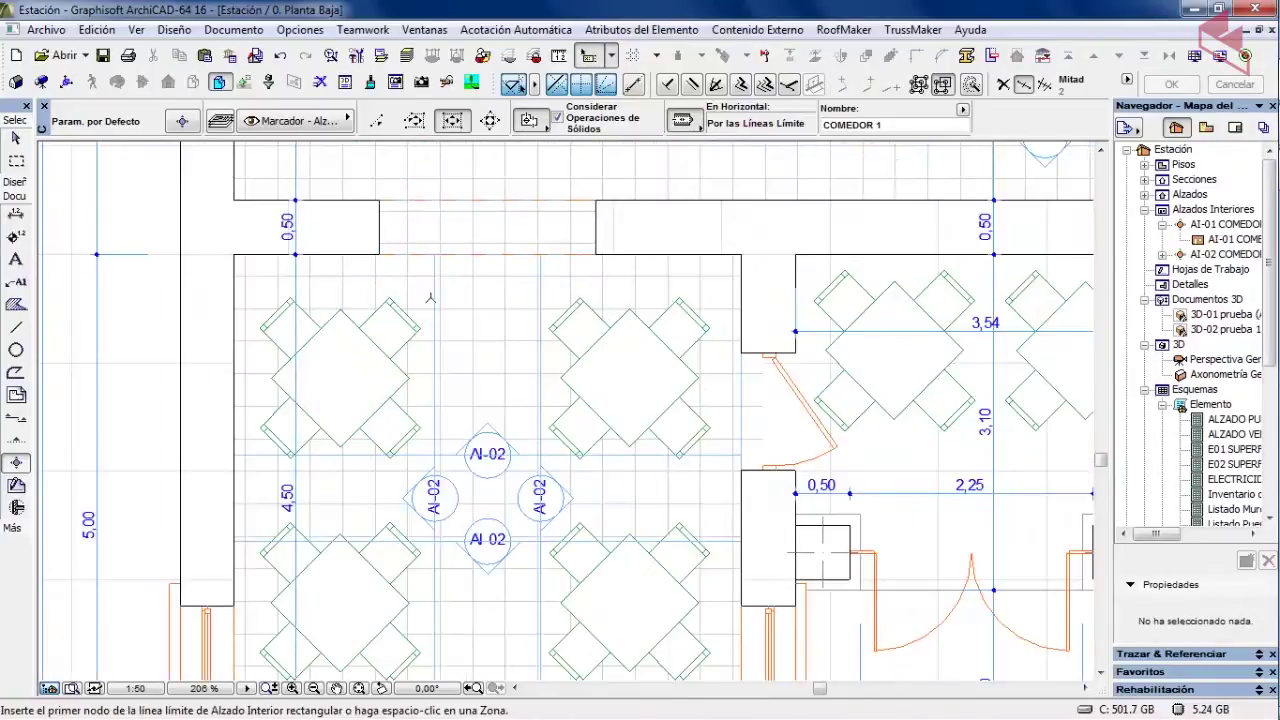
pyautogui.click(436, 260)
pyautogui.moveTo(359, 441); pyautogui.dragTo(472, 218, button='middle')
pyautogui.moveTo(466, 322); pyautogui.dragTo(459, 450, button='middle')
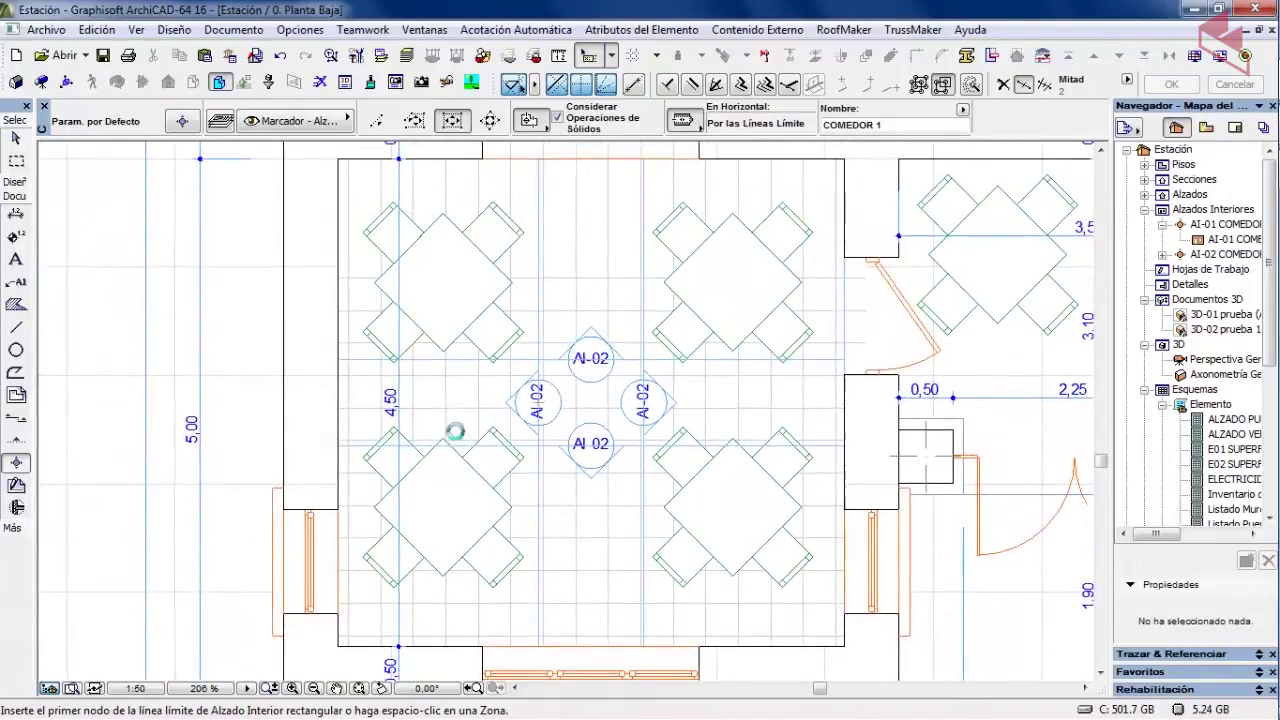
pyautogui.scroll(-1, 455, 432)
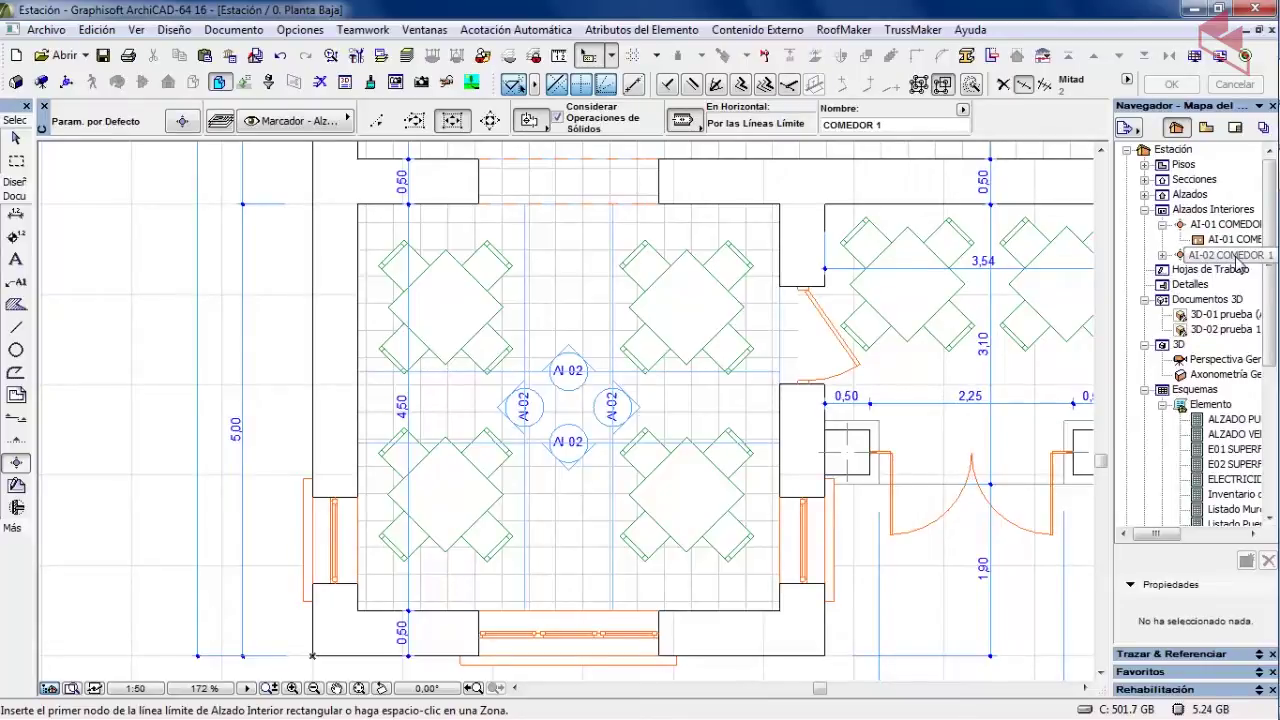
pyautogui.click(1162, 255)
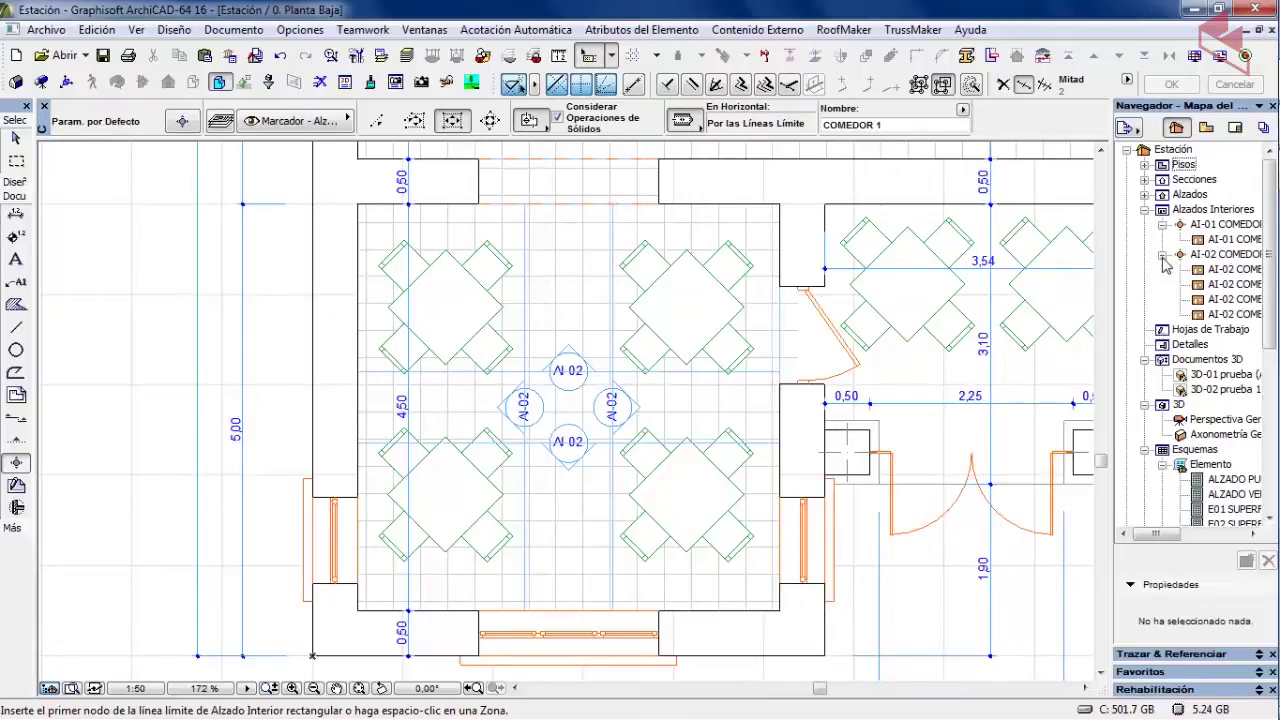
pyautogui.click(1162, 255)
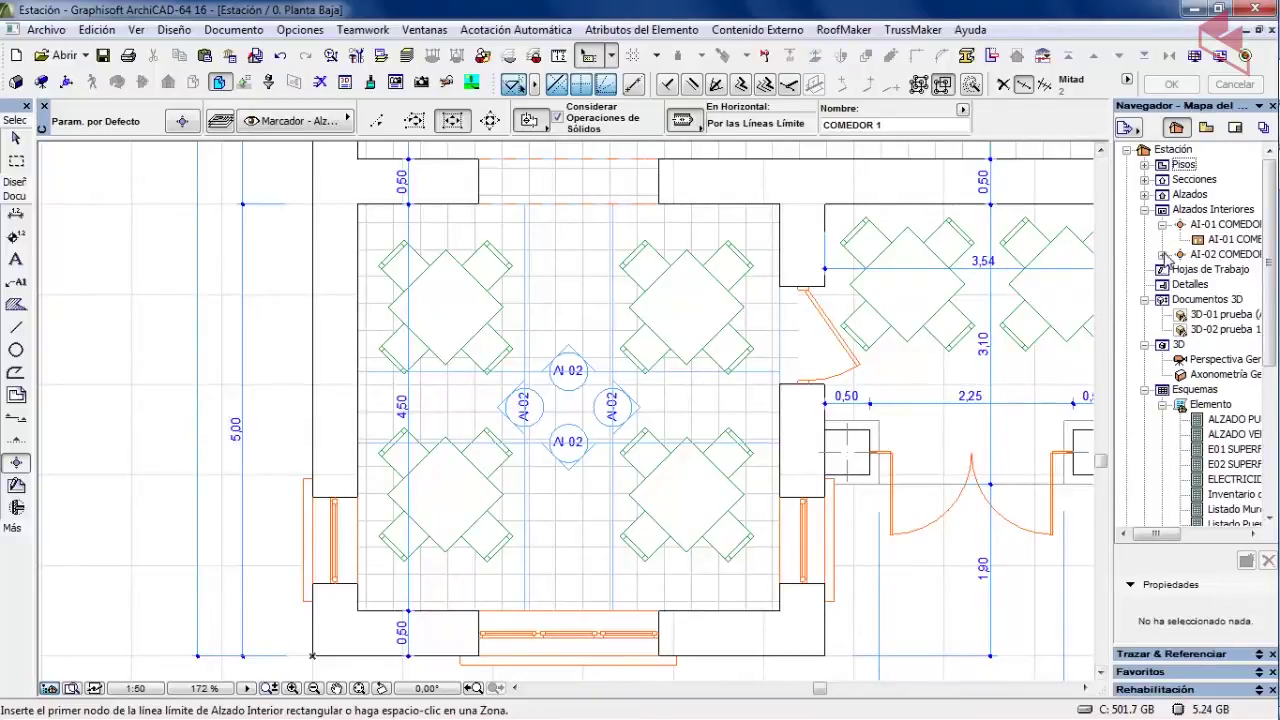
pyautogui.click(1162, 255)
pyautogui.doubleClick(1230, 272)
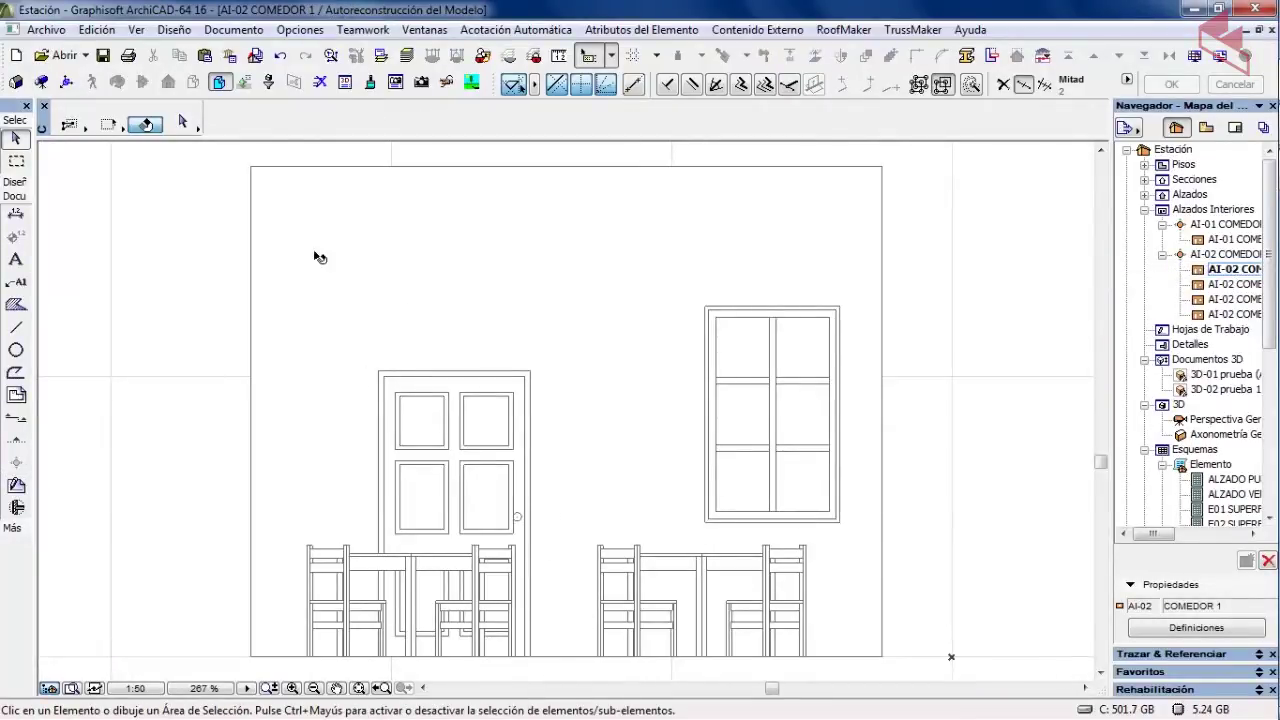
# - Measure the wall's height in the elevation from its lower corner
pyautogui.click(560, 55)
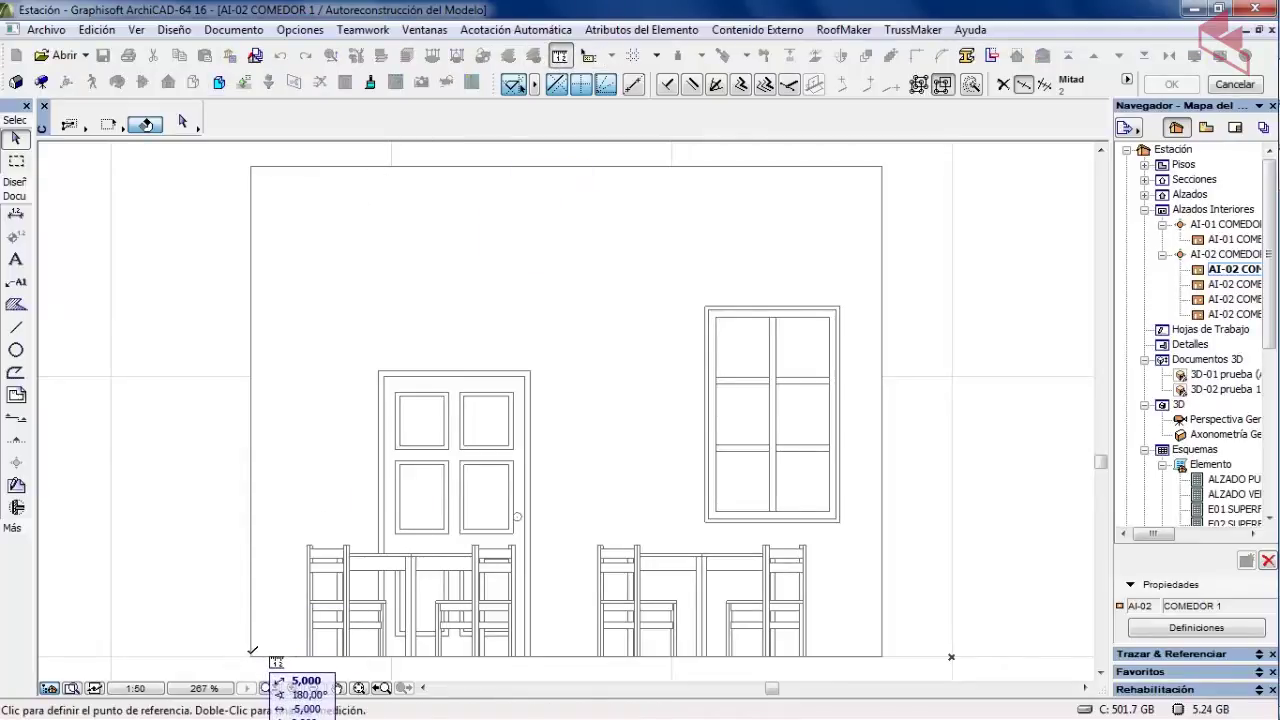
pyautogui.click(251, 655)
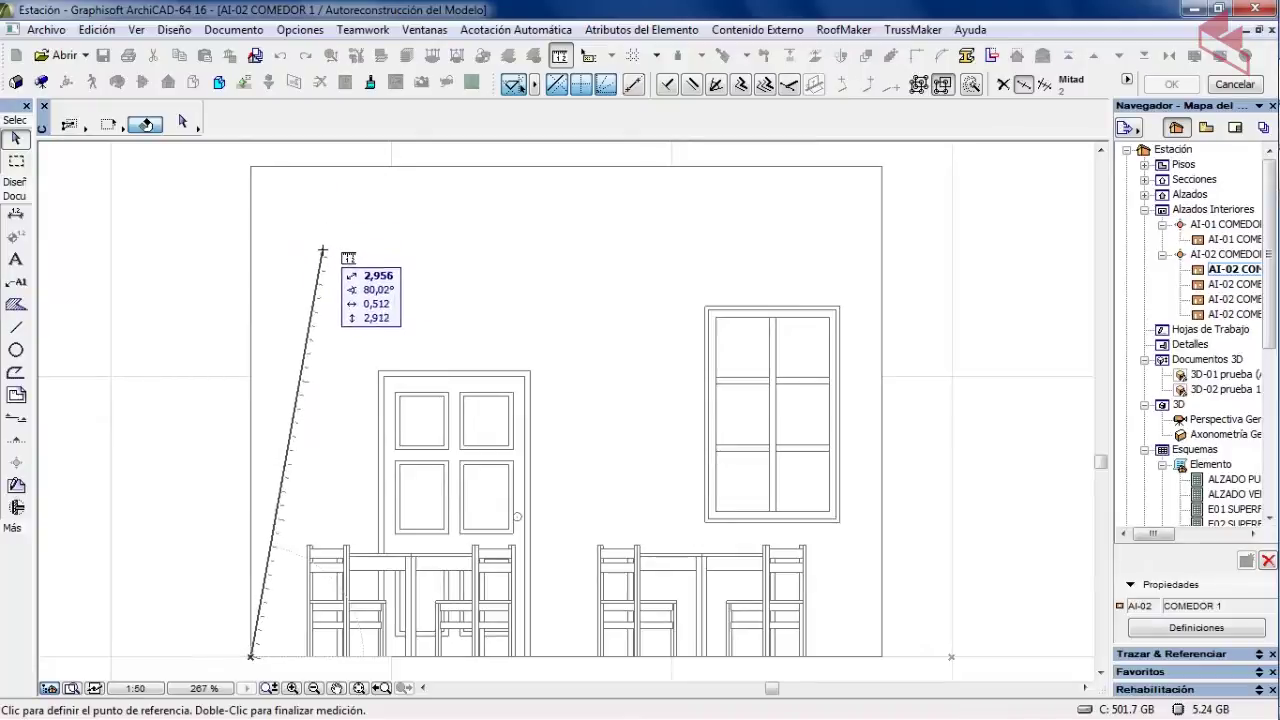
pyautogui.press('Escape')
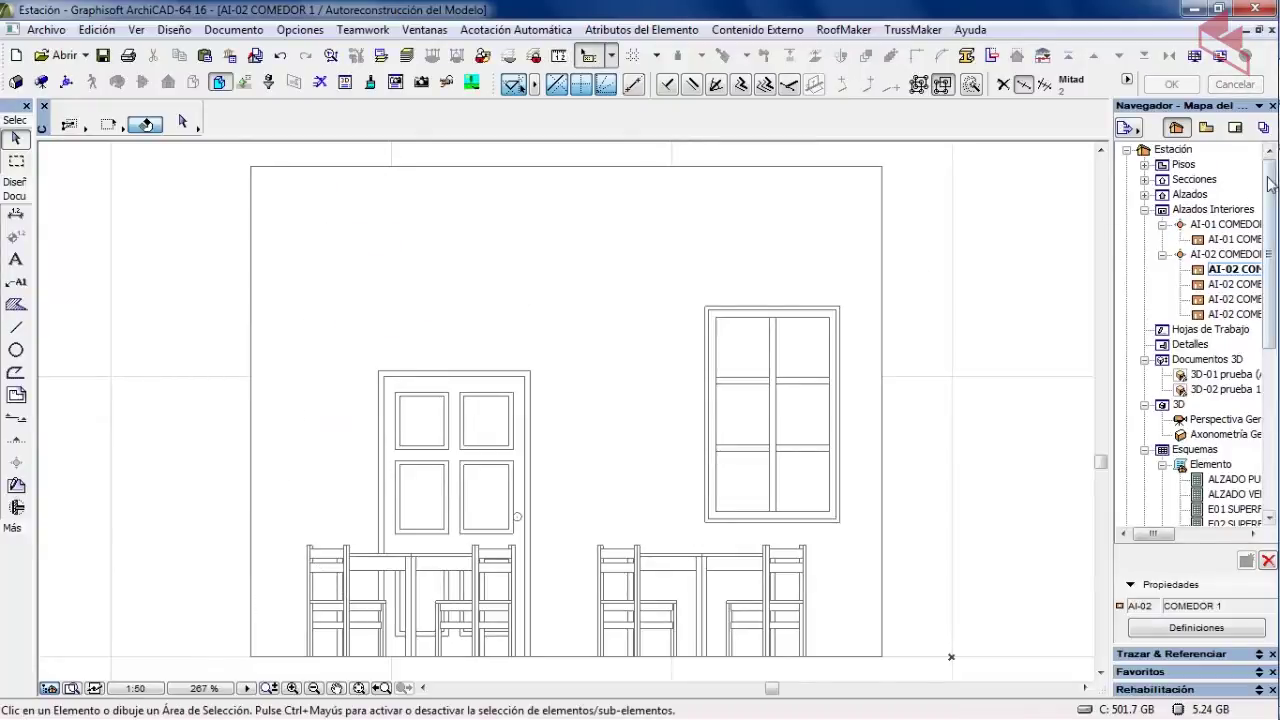
# - Return to the 0. Planta Baja view from the Reformado plans and show the whole floor plan
pyautogui.click(1206, 128)
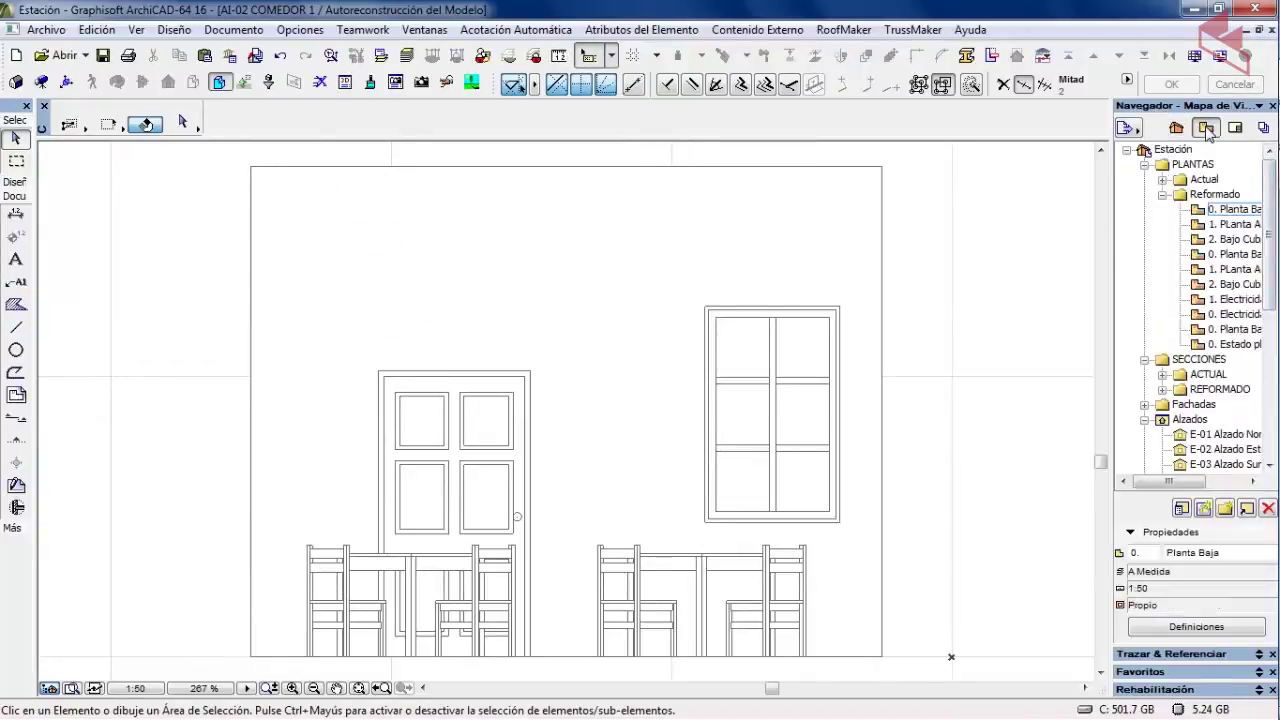
pyautogui.doubleClick(1224, 210)
pyautogui.scroll(-5, 476, 386)
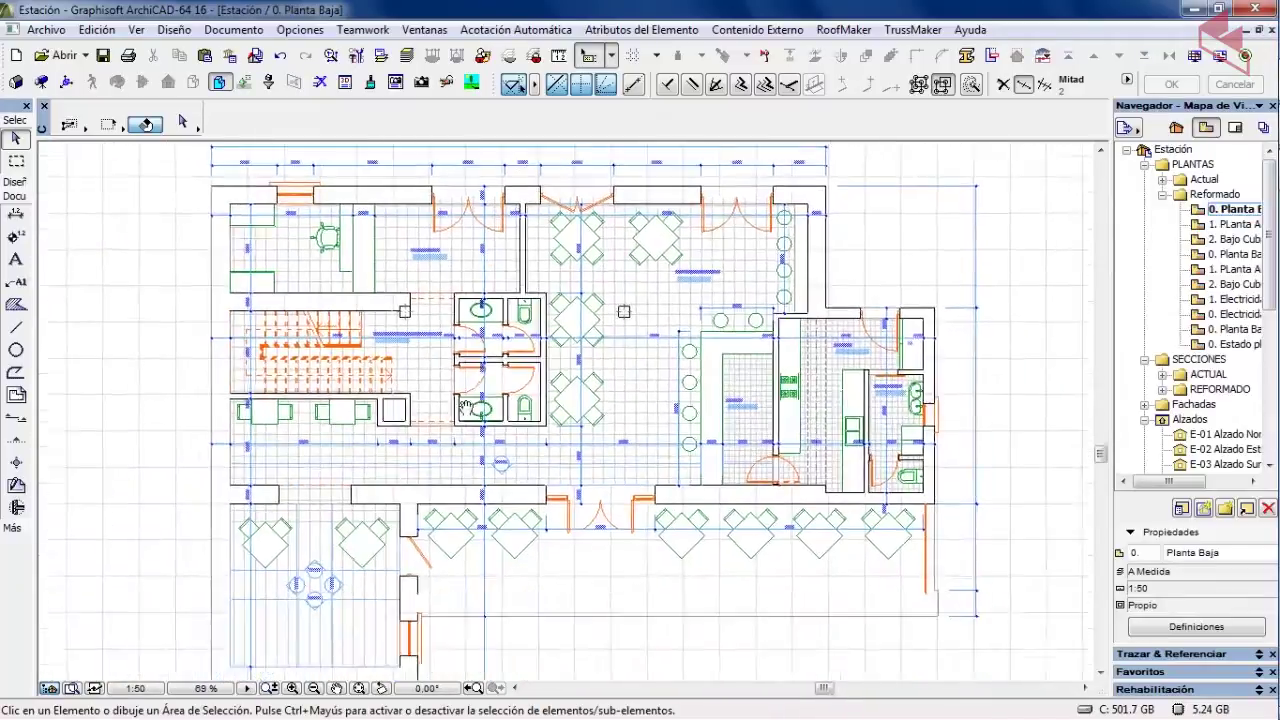
pyautogui.moveTo(476, 386); pyautogui.dragTo(371, 511, button='middle')
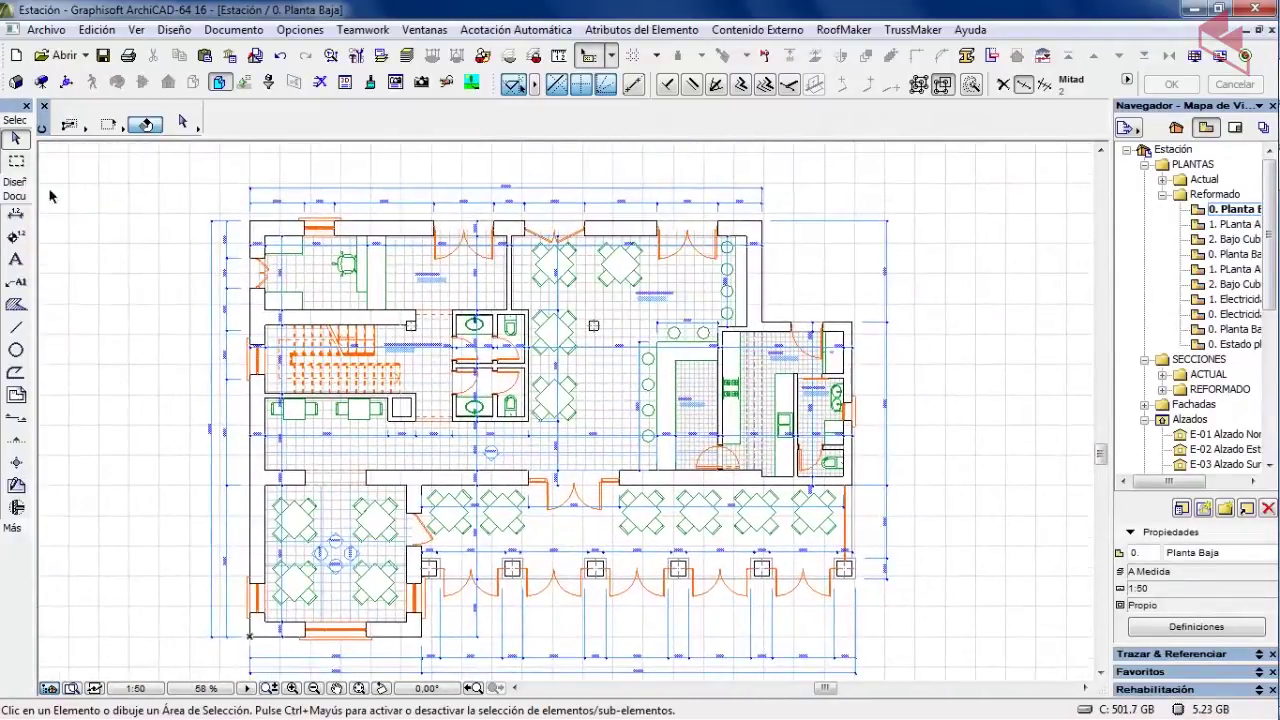
# - Check the zone height in the settings of the ZONA DE PÚBLICO zone, then close them without changes and deselect the zone
pyautogui.click(655, 298)
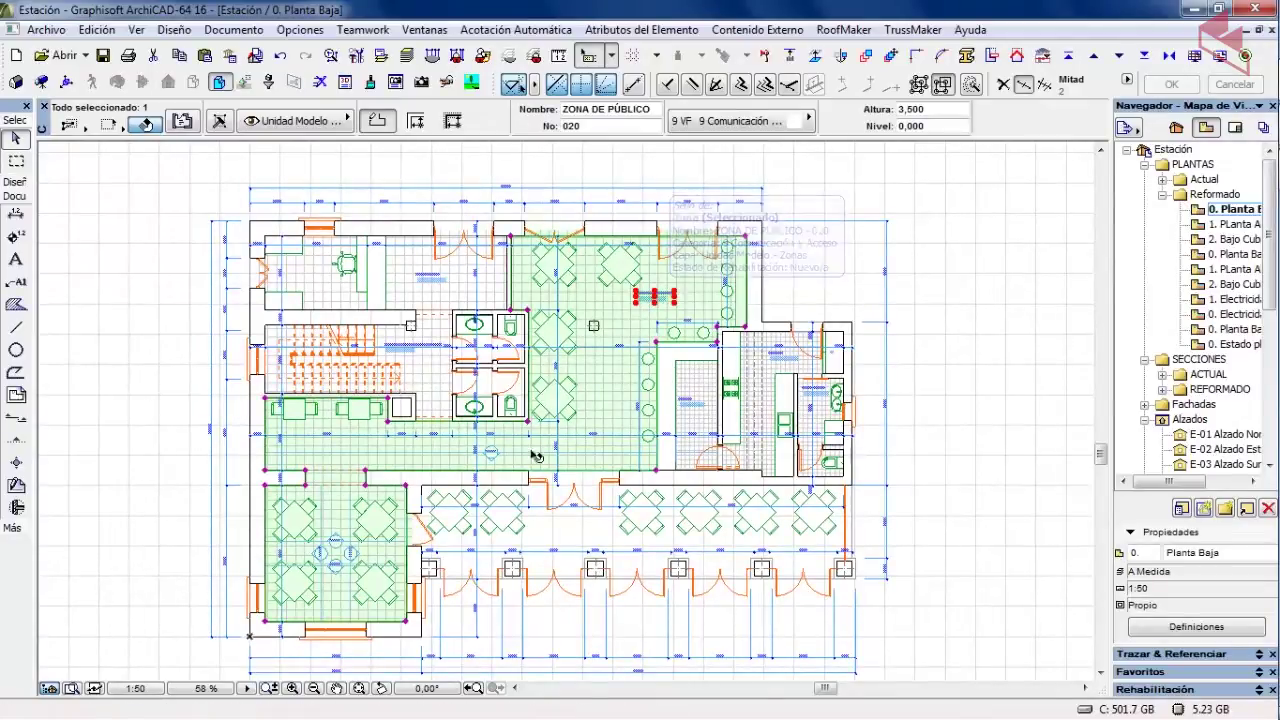
pyautogui.click(182, 121)
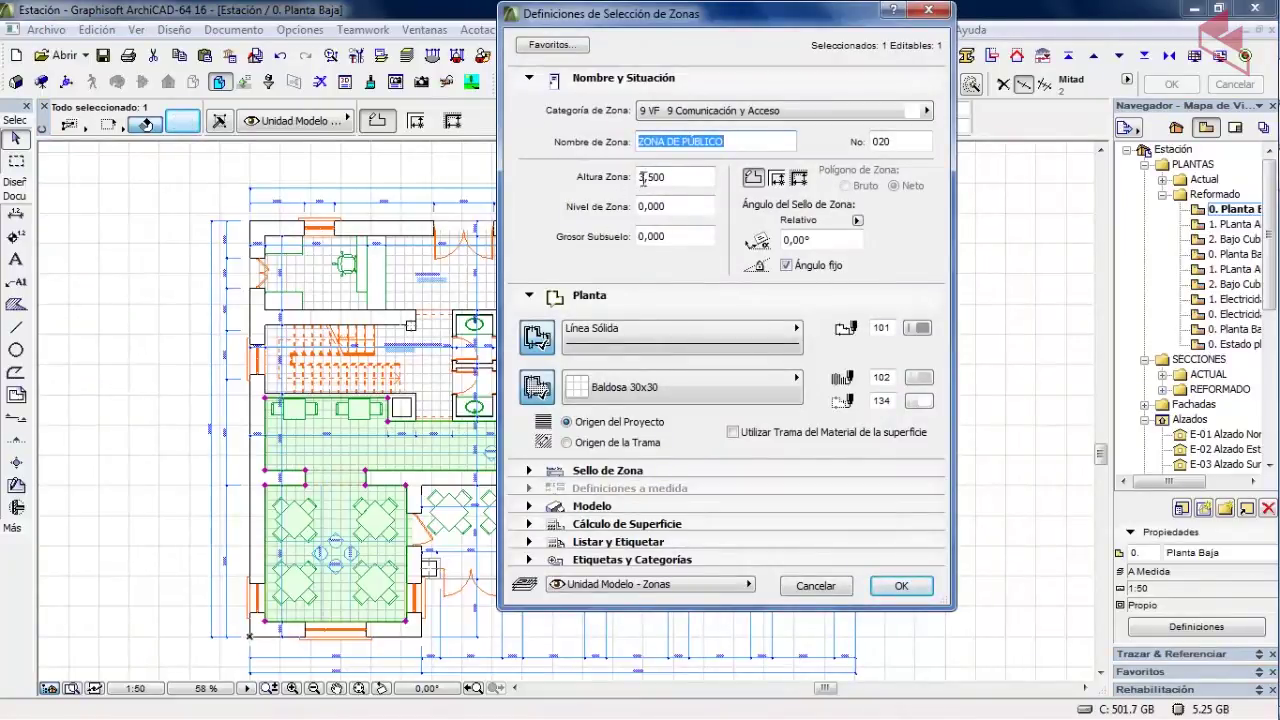
pyautogui.click(815, 586)
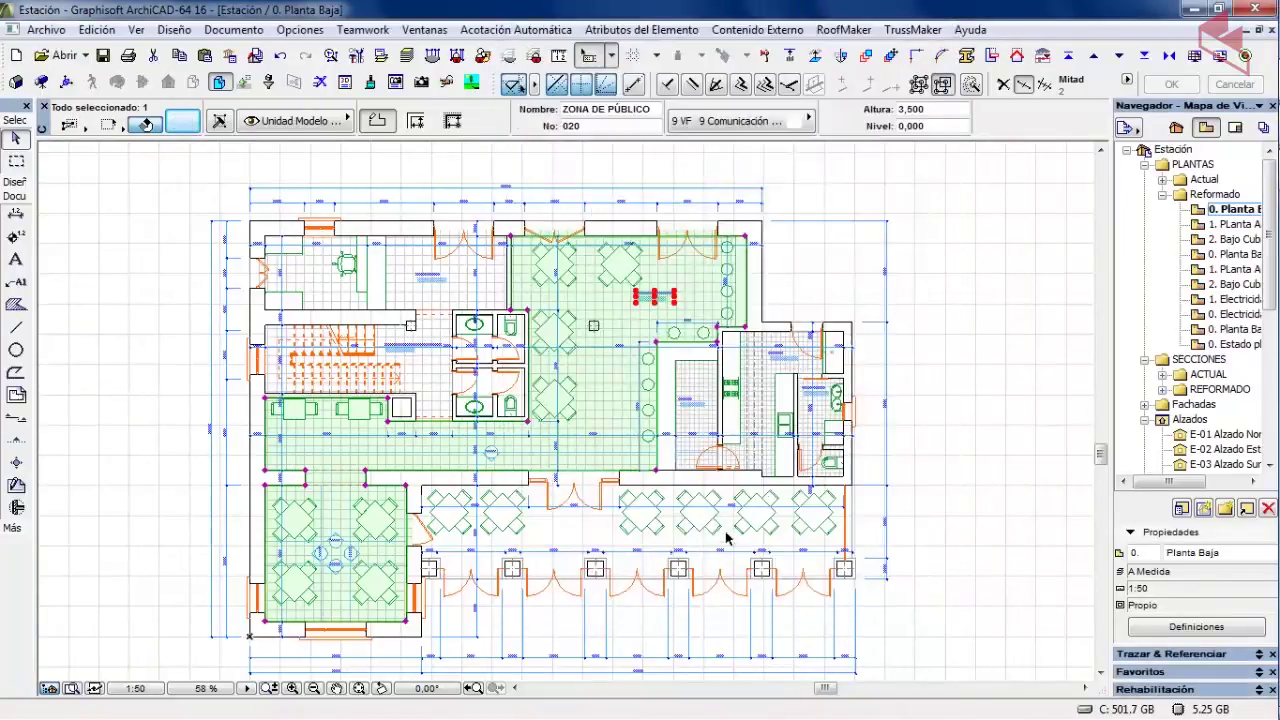
pyautogui.click(940, 390)
# - Open the second, third and fourth AI-02 COMEDOR 1 elevation views in turn to examine the other dining room walls
pyautogui.scroll(4, 326, 604)
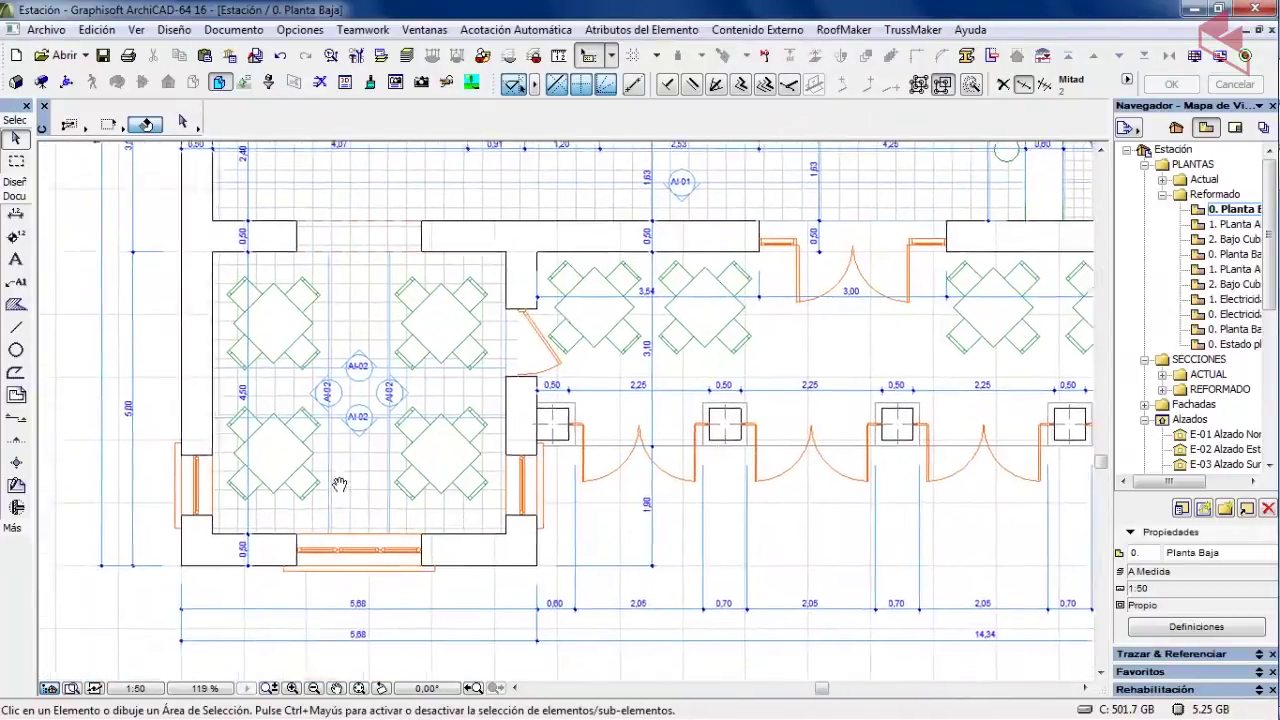
pyautogui.click(1176, 127)
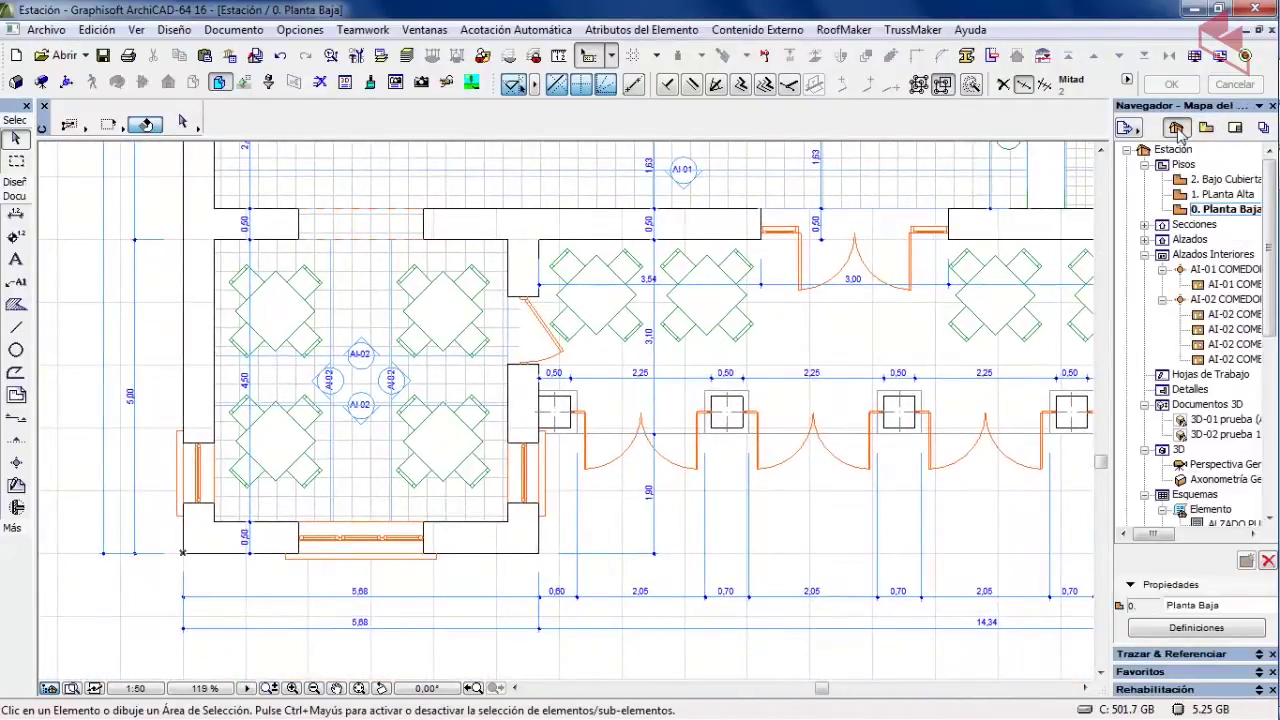
pyautogui.doubleClick(1220, 330)
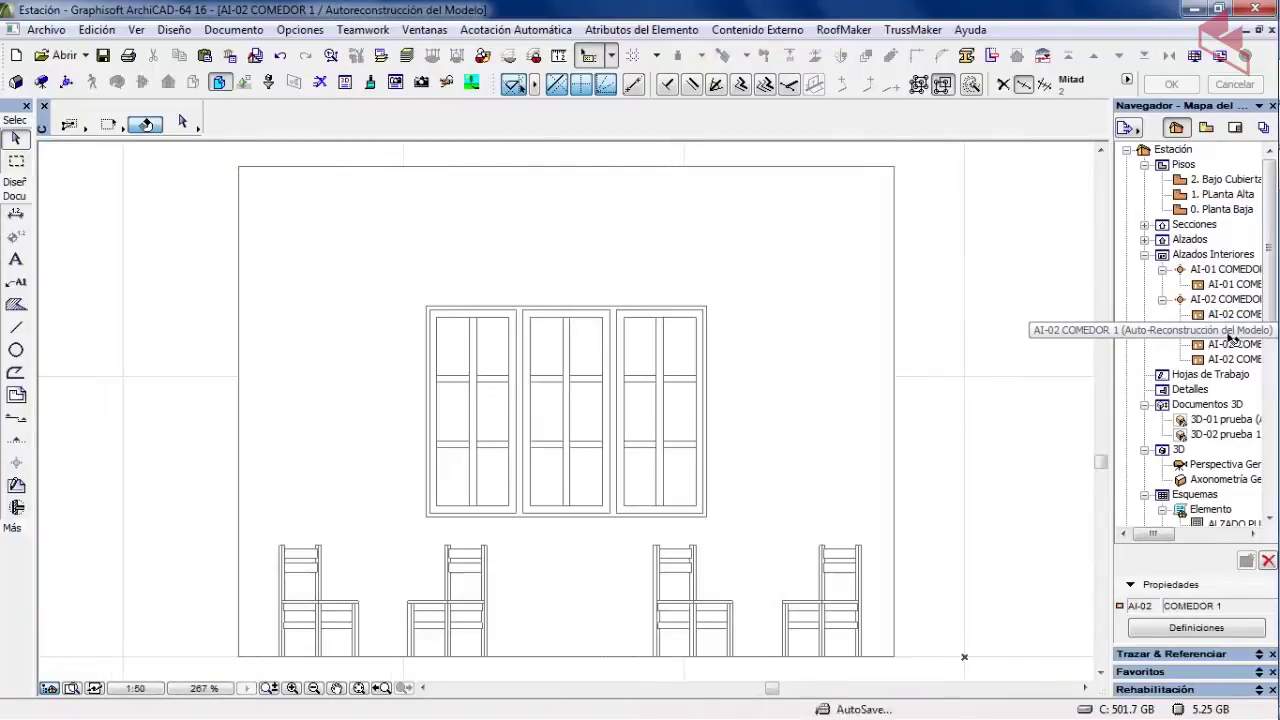
pyautogui.doubleClick(1224, 346)
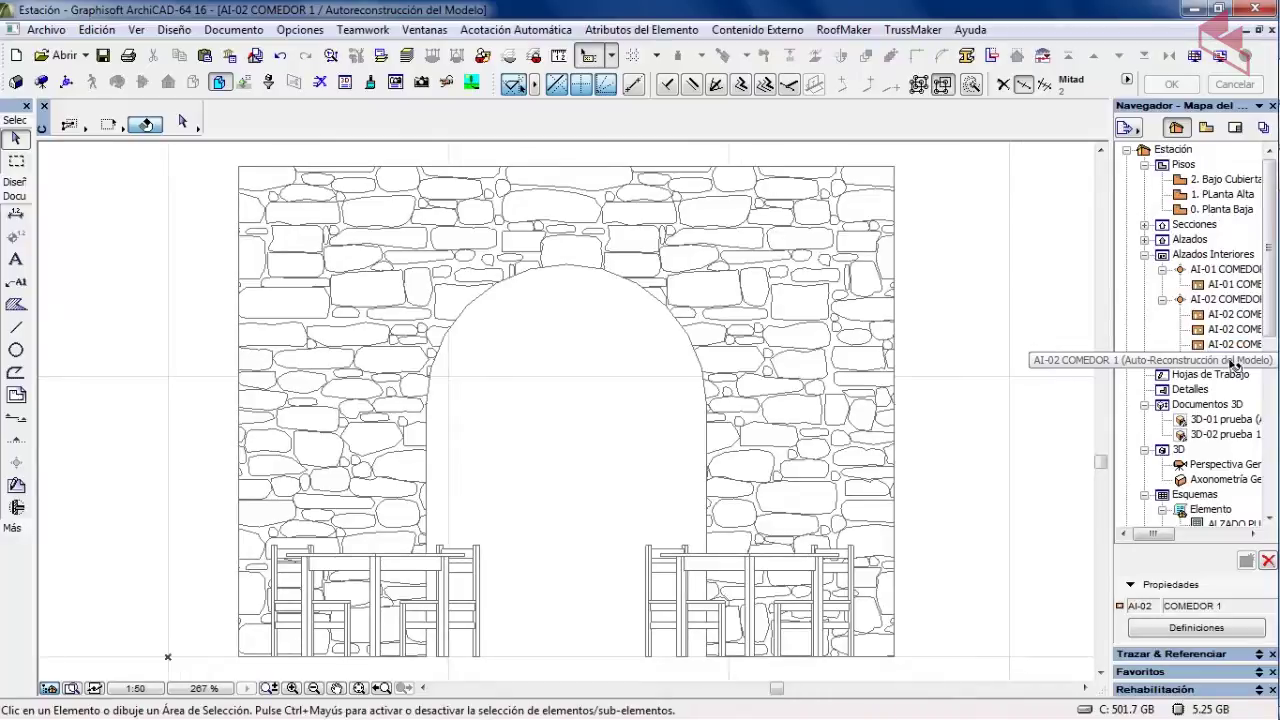
pyautogui.doubleClick(1235, 359)
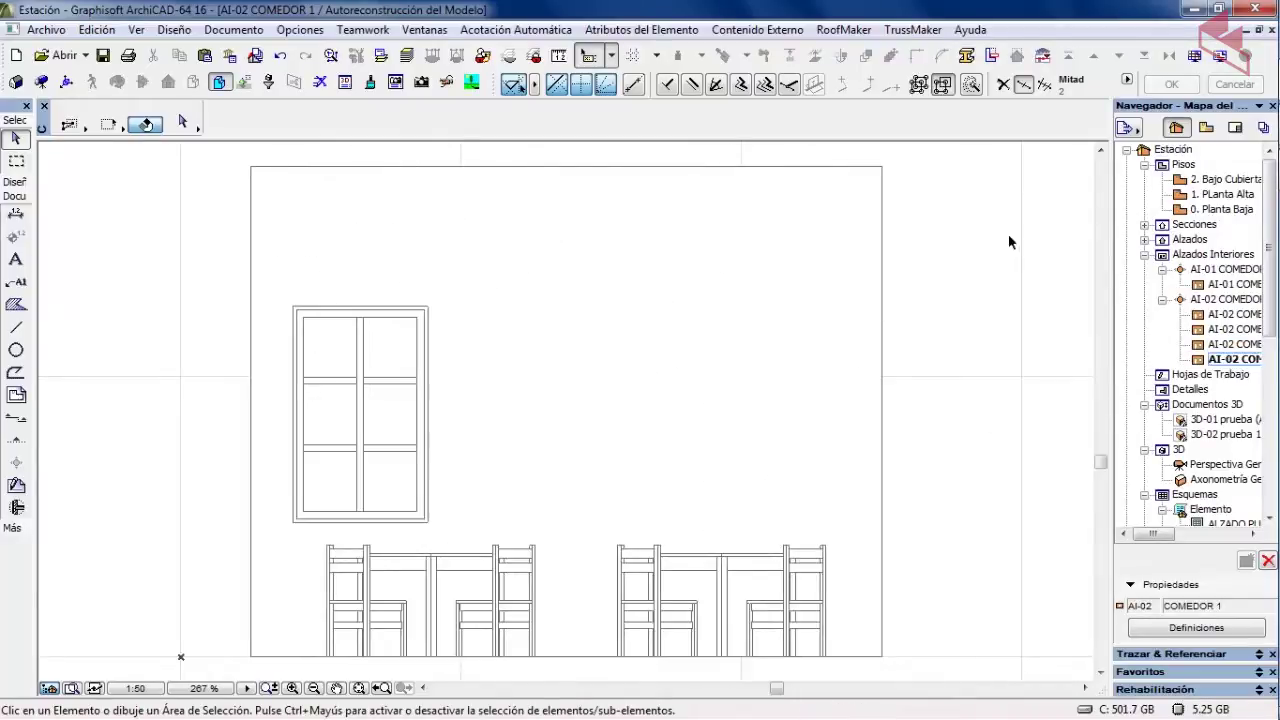
# - Return to the Reformado 0. Planta Baja view and move the dining room's left AI-02 elevation line beyond the tables, close to the left wall
pyautogui.click(1206, 127)
pyautogui.doubleClick(1222, 211)
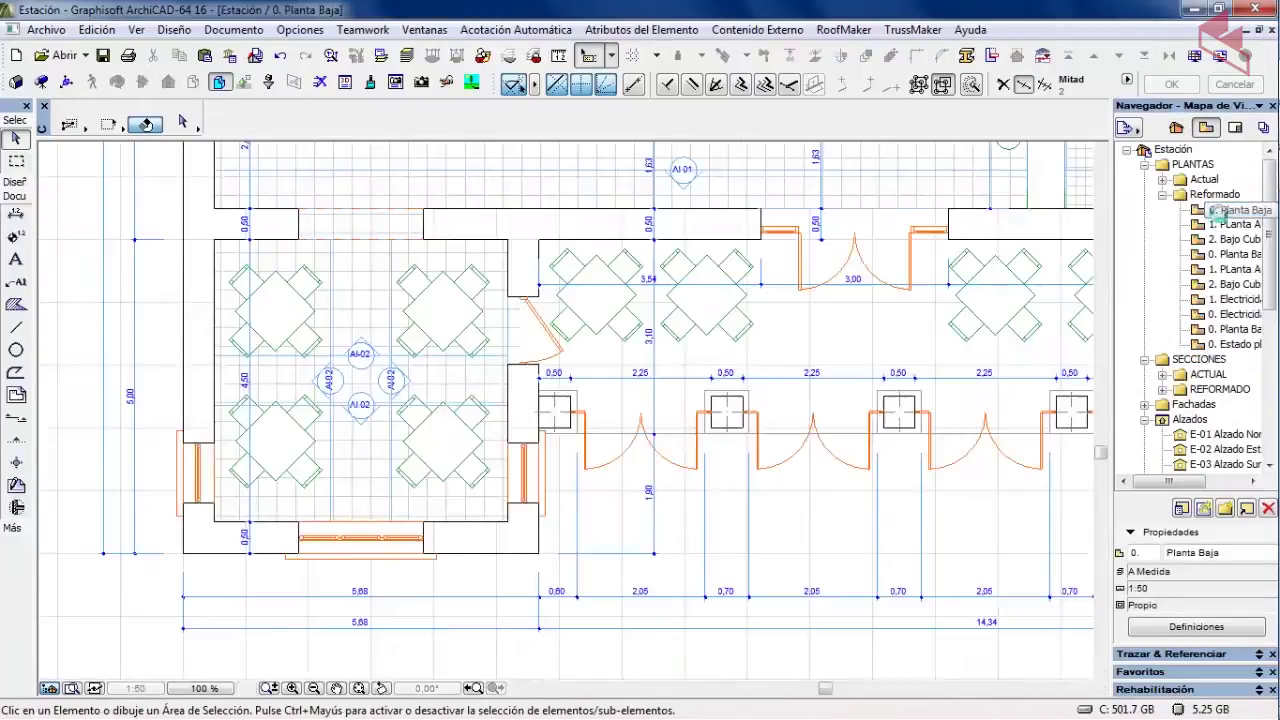
pyautogui.scroll(-5, 543, 434)
pyautogui.scroll(4, 405, 500)
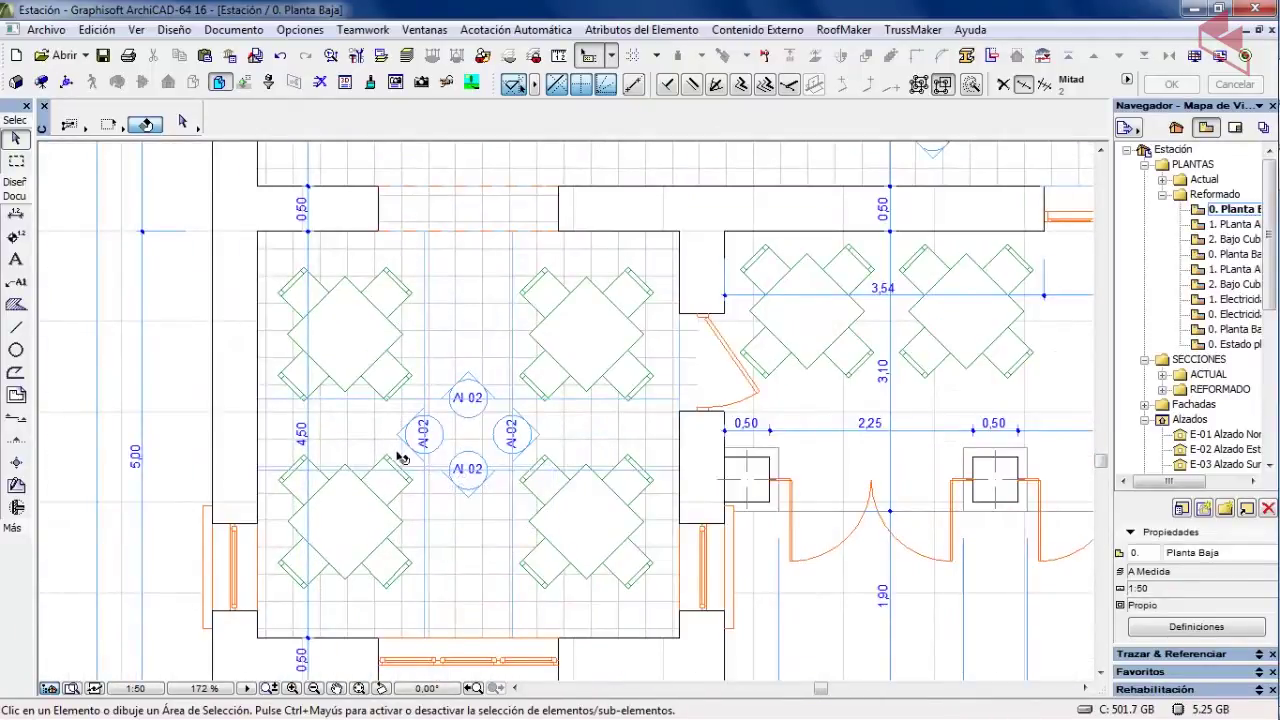
pyautogui.click(426, 361)
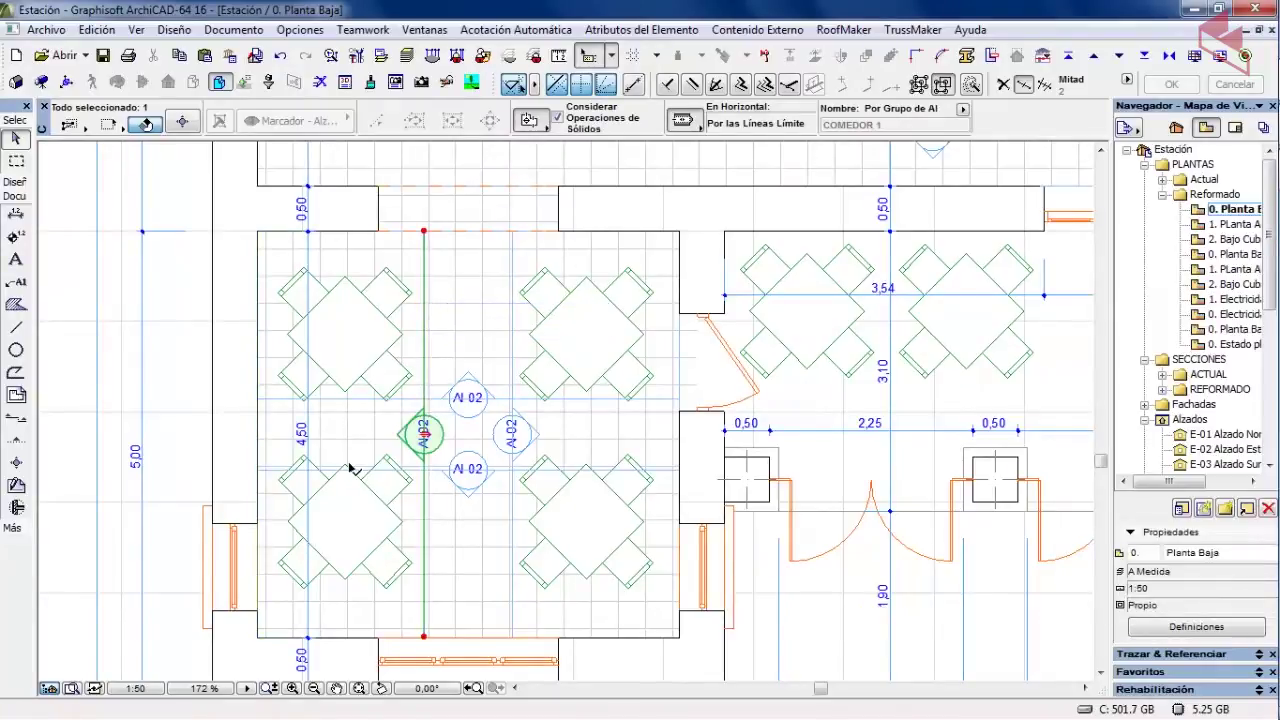
pyautogui.click(424, 433)
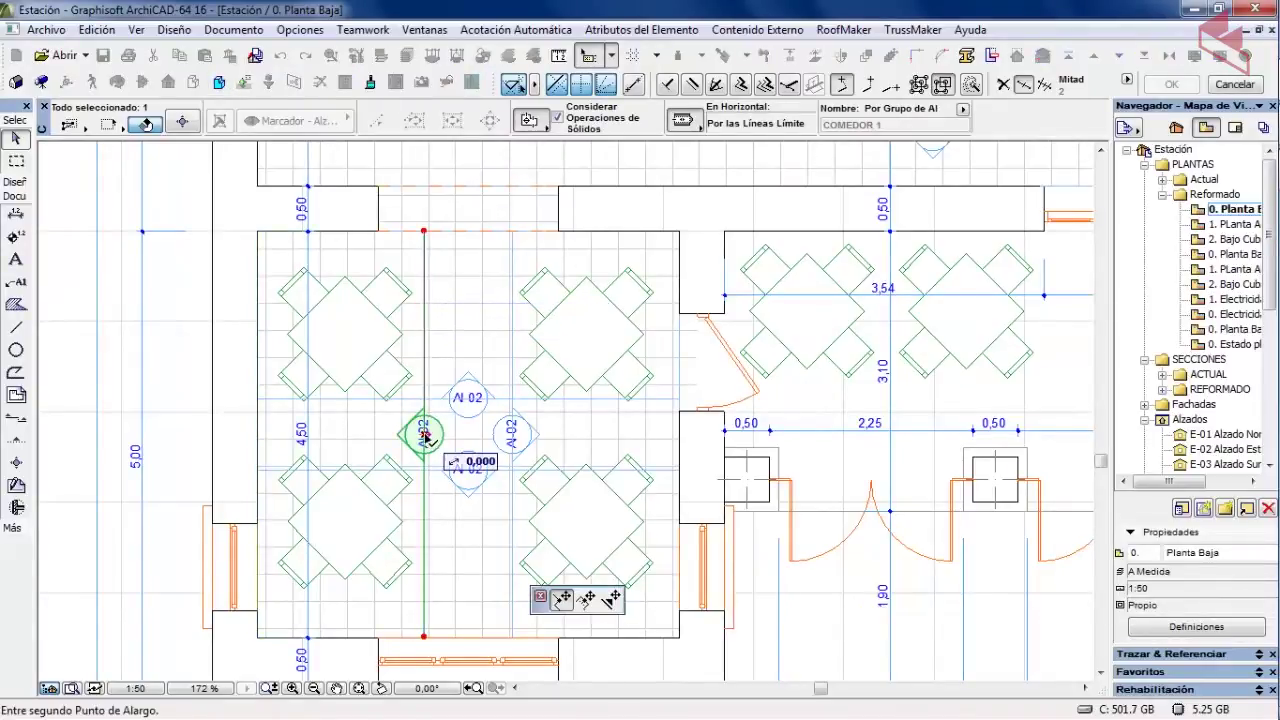
pyautogui.click(588, 598)
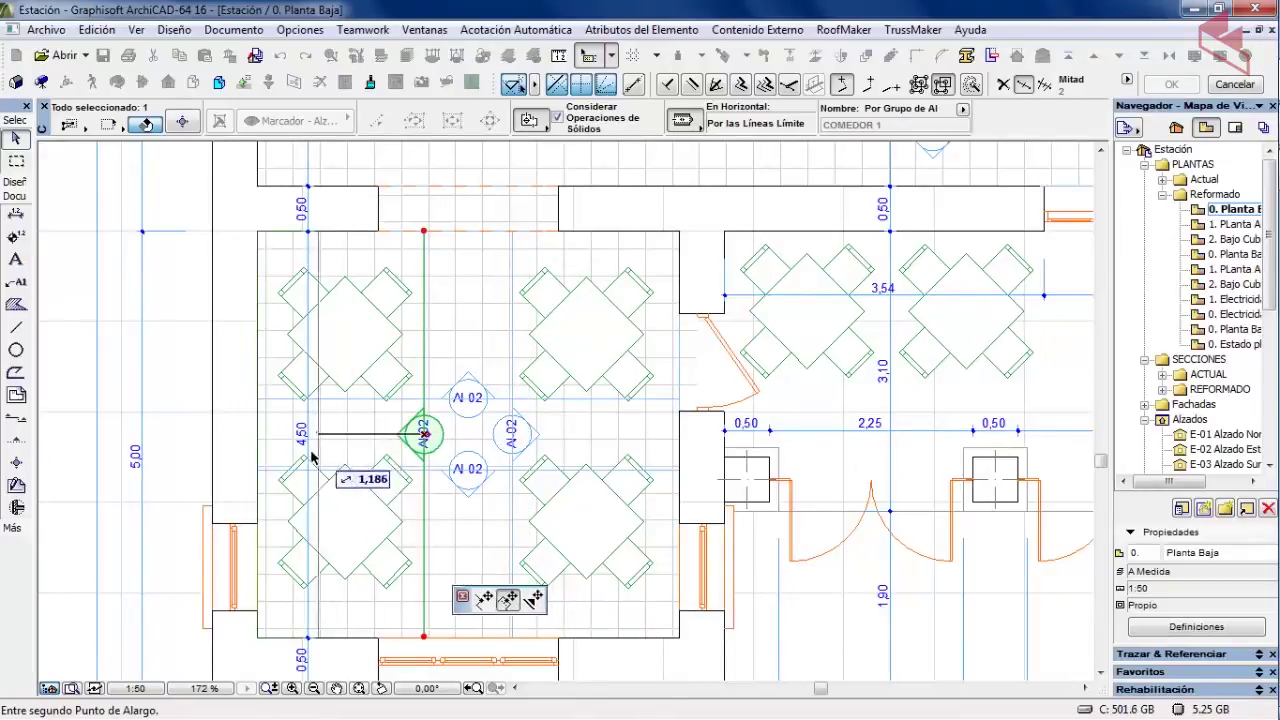
pyautogui.click(279, 468)
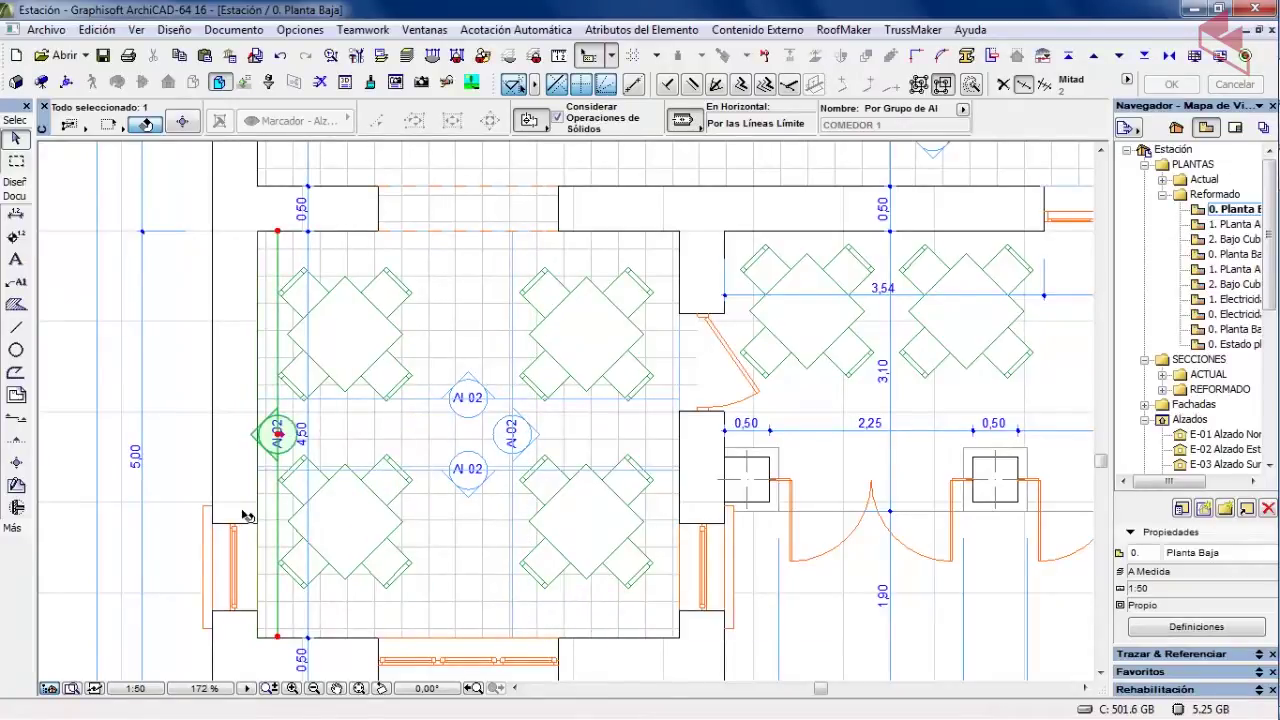
# - Open the interior elevation of the selected AI-02 line to examine the wall, and return to the 0. Planta Baja view
pyautogui.rightClick(283, 333)
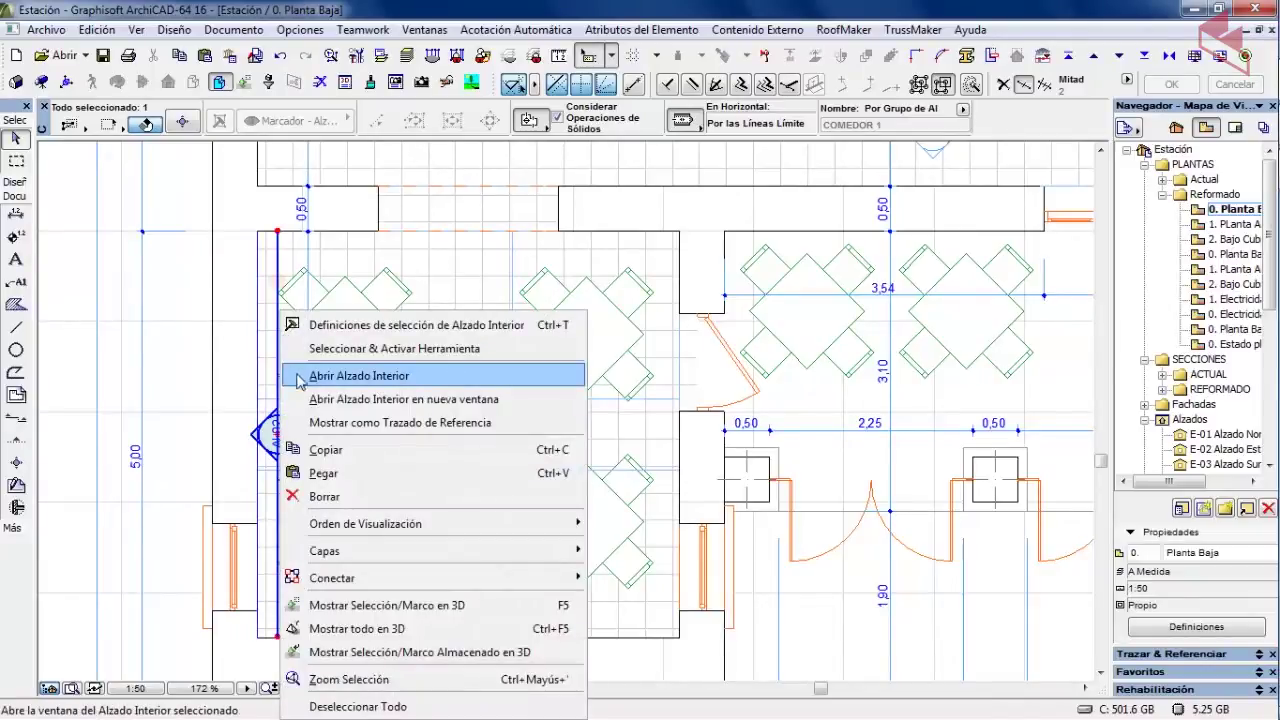
pyautogui.click(378, 381)
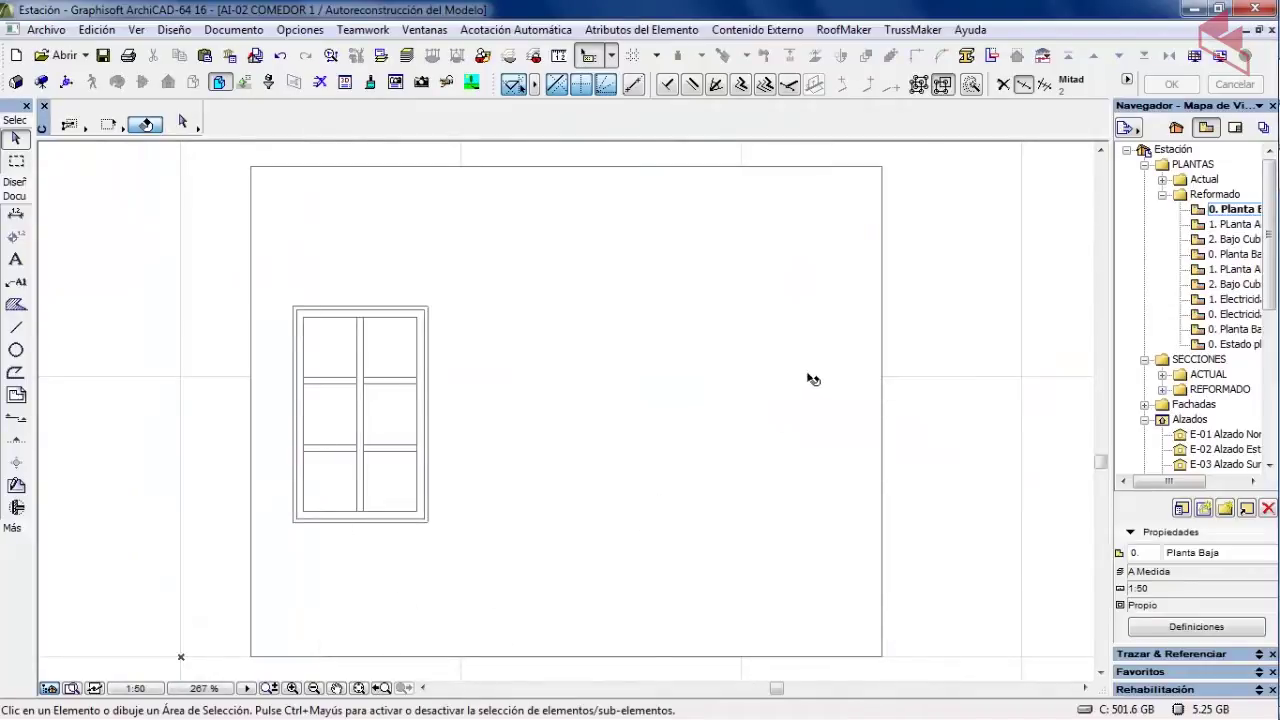
pyautogui.doubleClick(1217, 208)
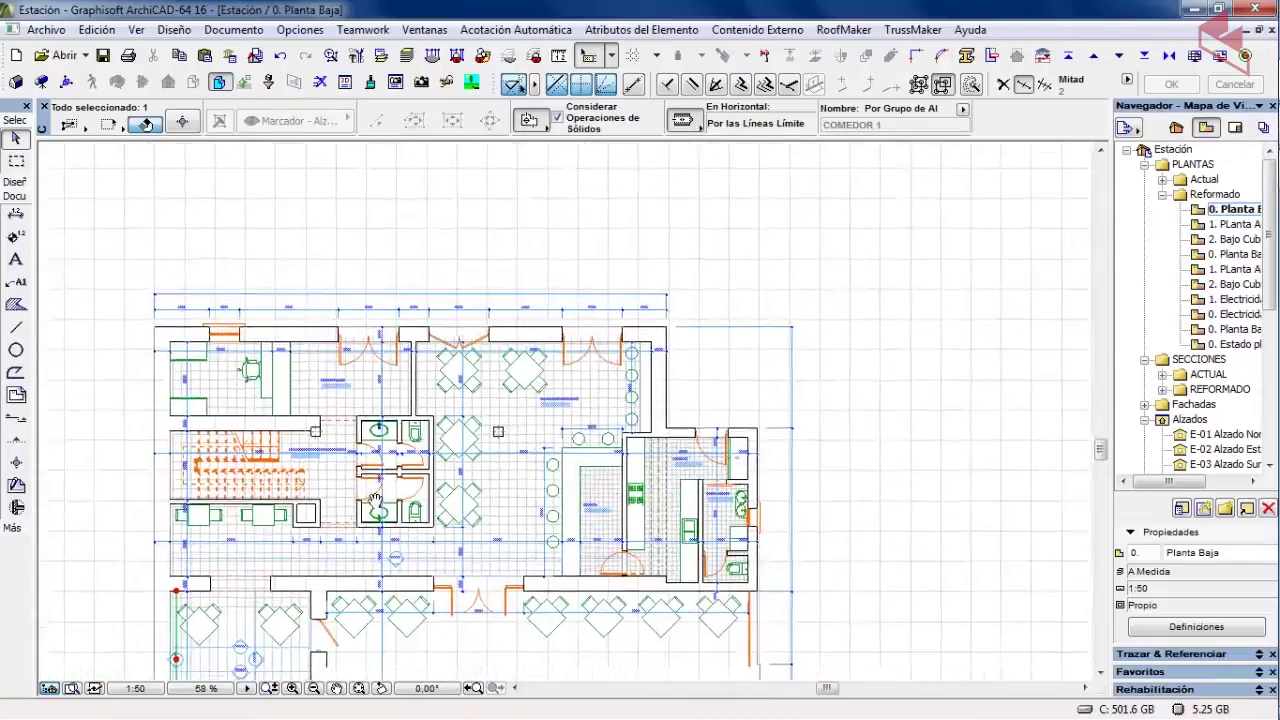
pyautogui.scroll(5, 366, 366)
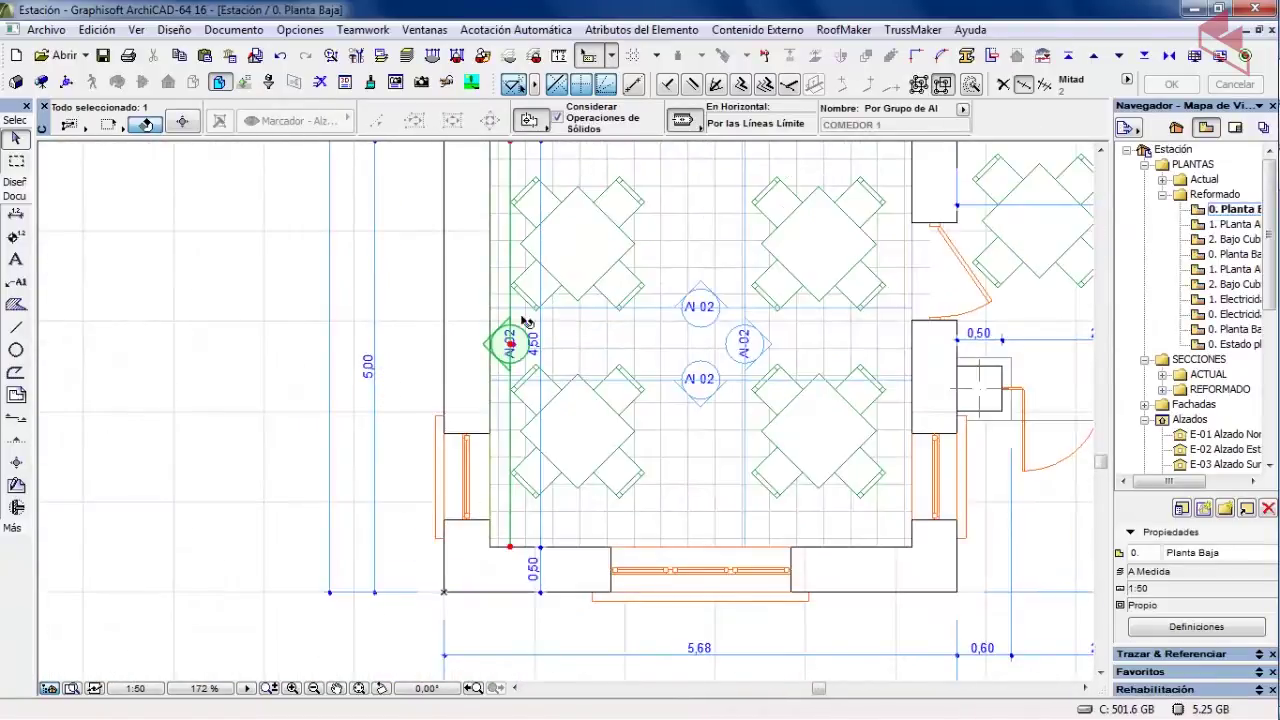
pyautogui.moveTo(524, 320); pyautogui.dragTo(352, 413, button='middle')
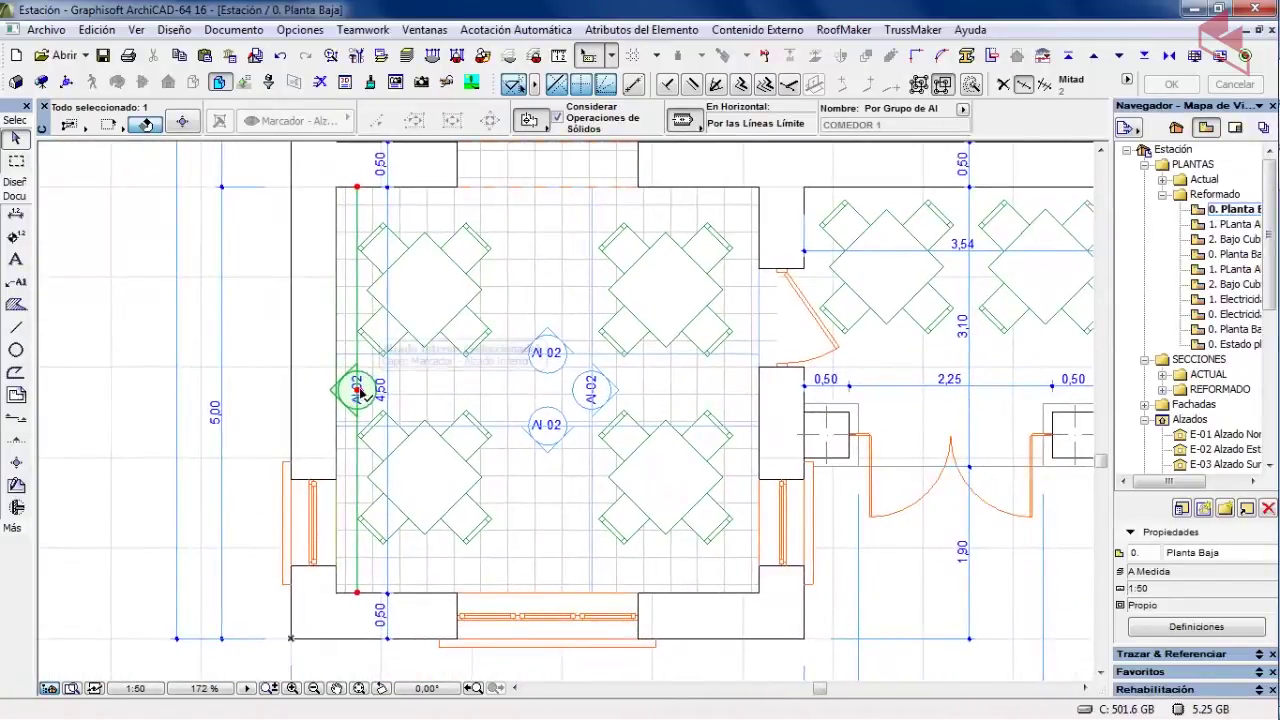
# - Move the left AI-02 elevation line back beside the other markers at the dining room's centre and deselect it
pyautogui.click(361, 391)
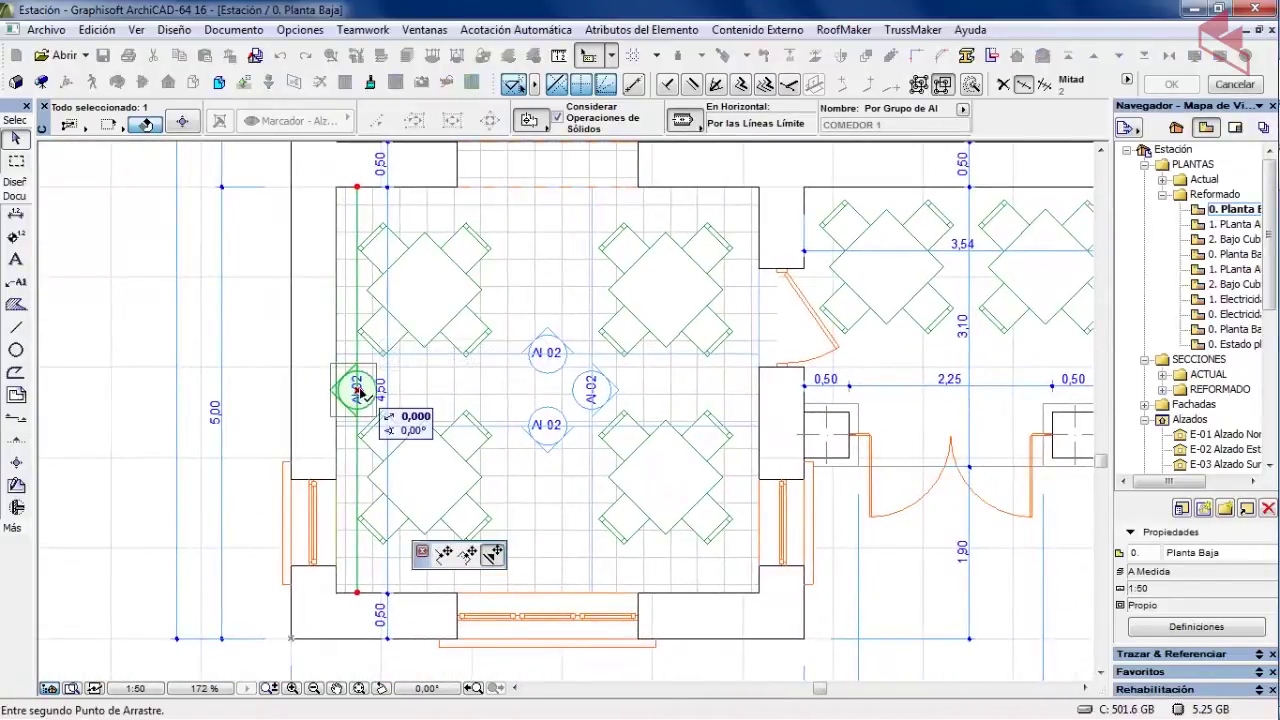
pyautogui.click(468, 553)
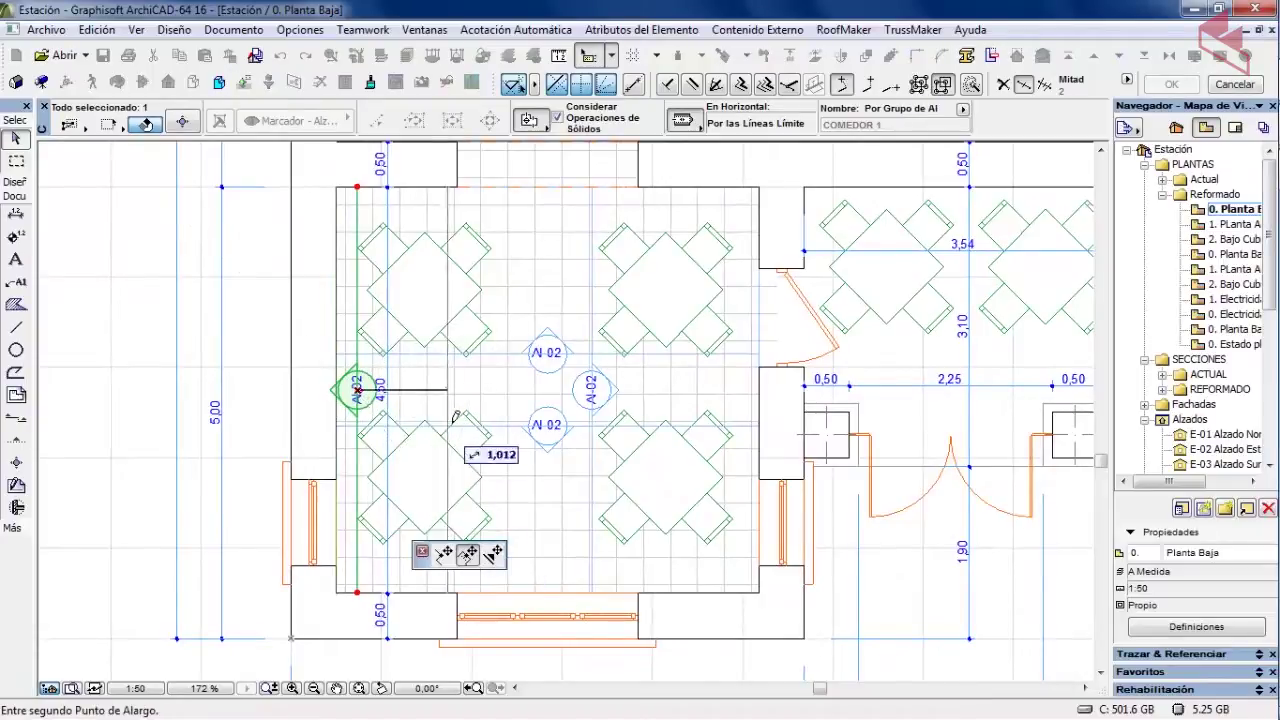
pyautogui.click(500, 390)
pyautogui.click(502, 393)
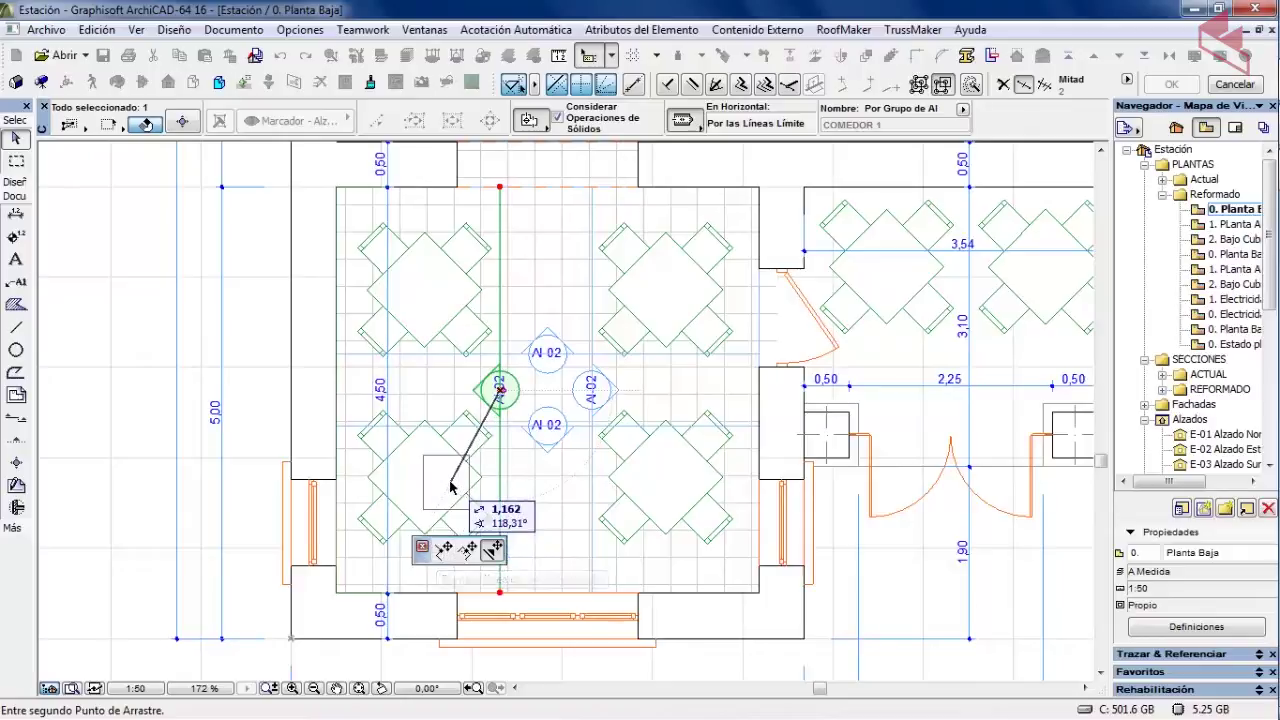
pyautogui.press('Escape')
pyautogui.press('Escape')
pyautogui.scroll(-1, 272, 444)
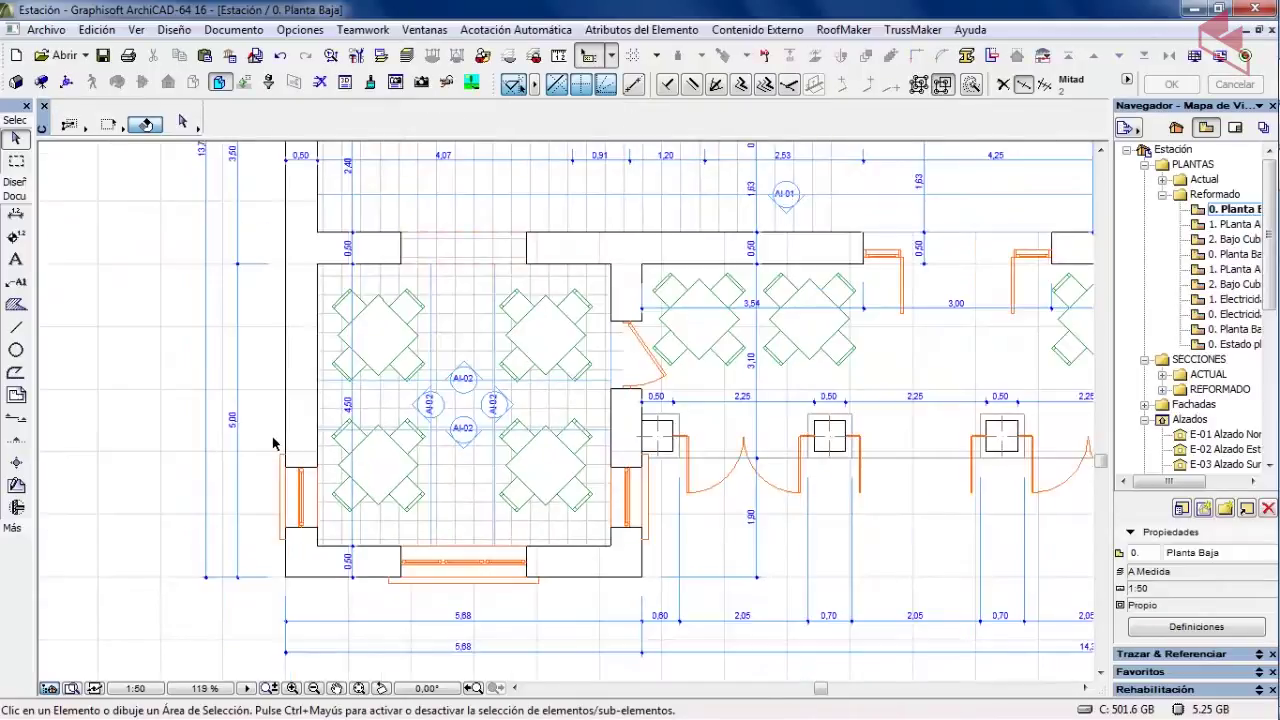
pyautogui.scroll(2, 340, 487)
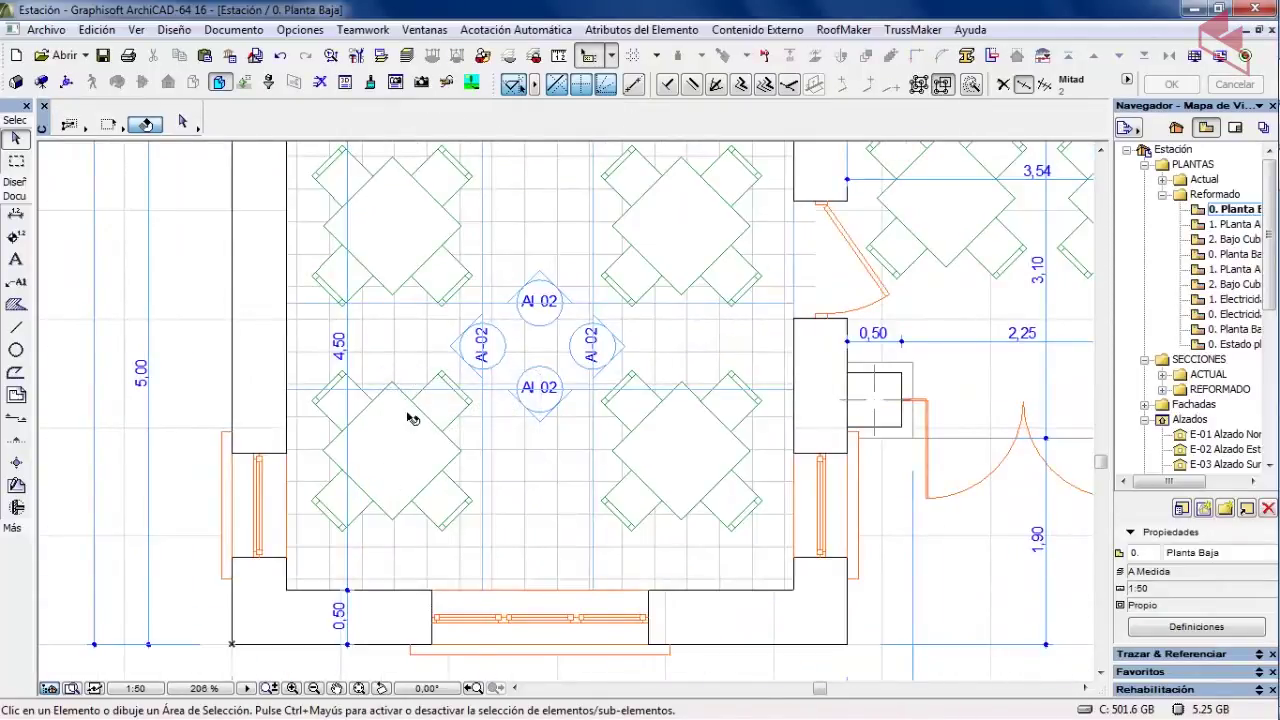
# - Delete the lower horizontal AI-02 interior elevation line in the dining room and accept its permanent removal
pyautogui.click(494, 397)
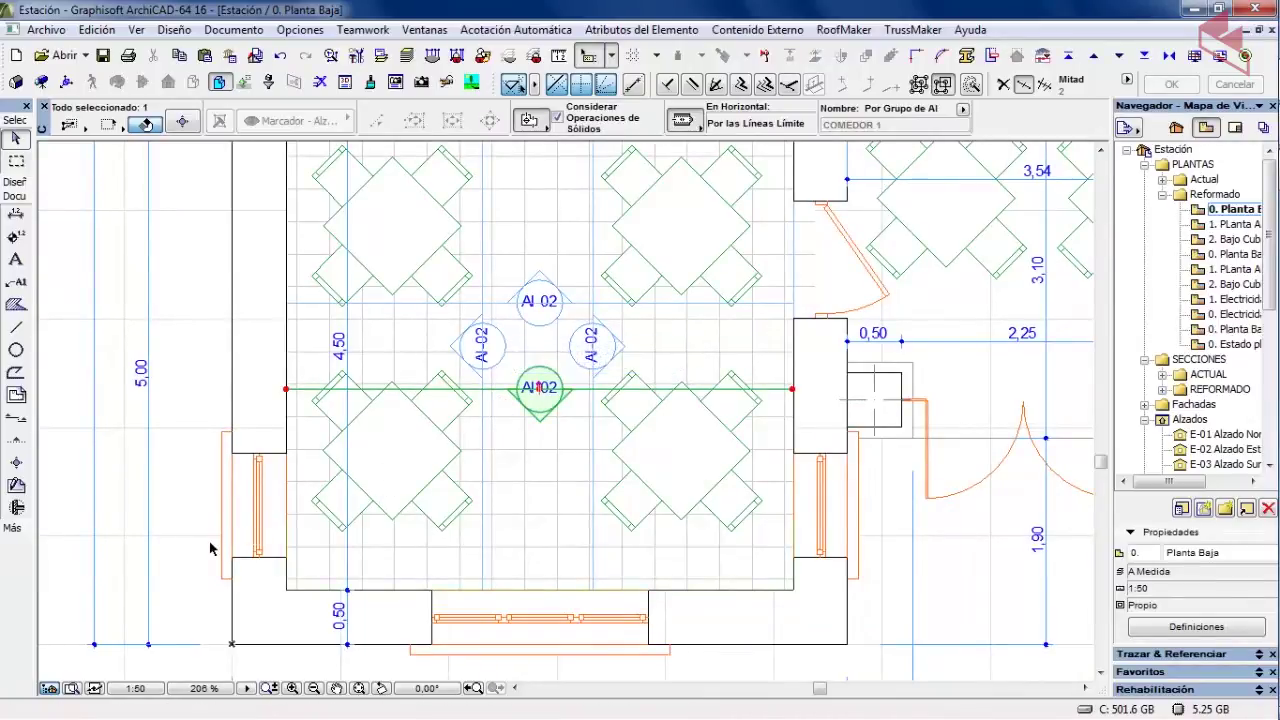
pyautogui.rightClick(200, 322)
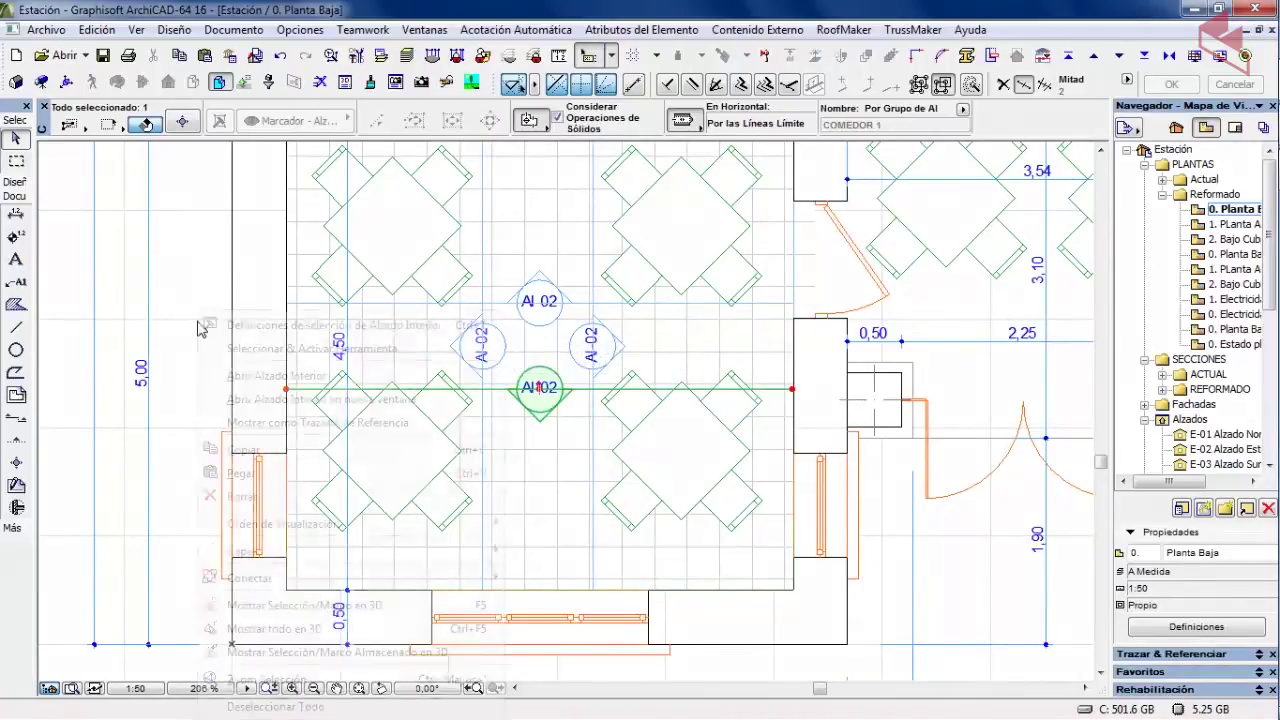
pyautogui.click(265, 498)
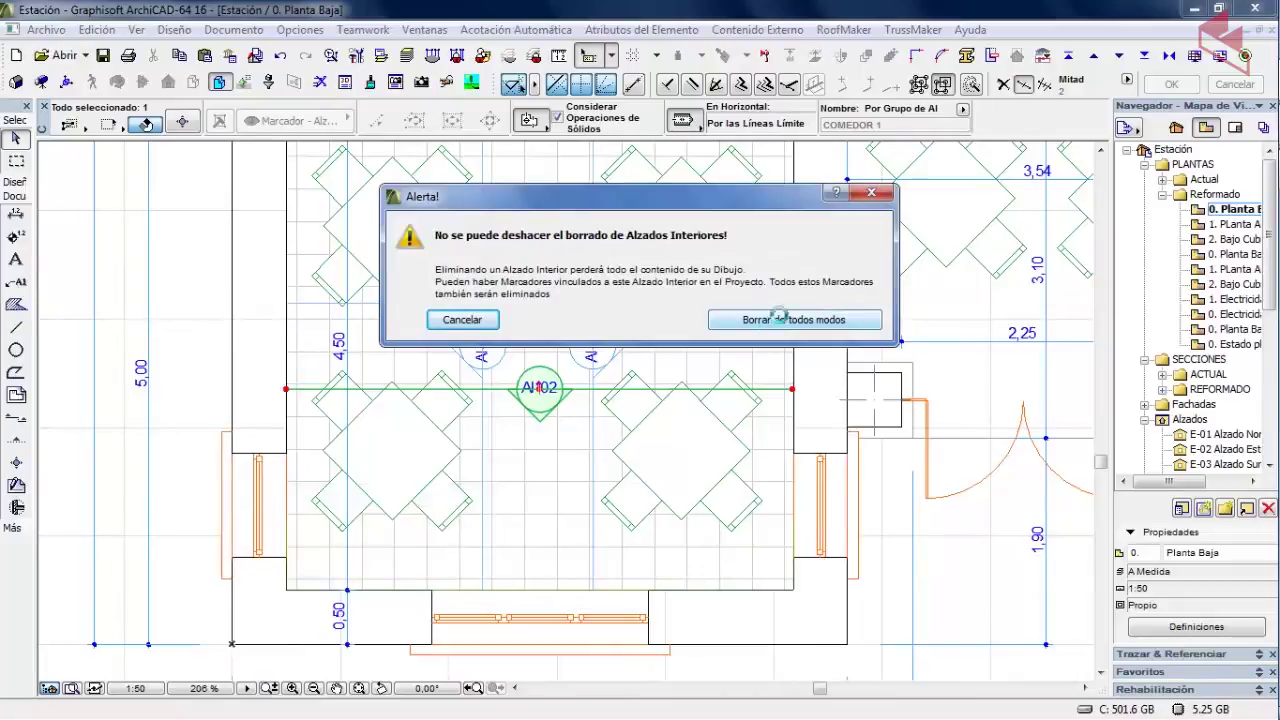
pyautogui.click(765, 320)
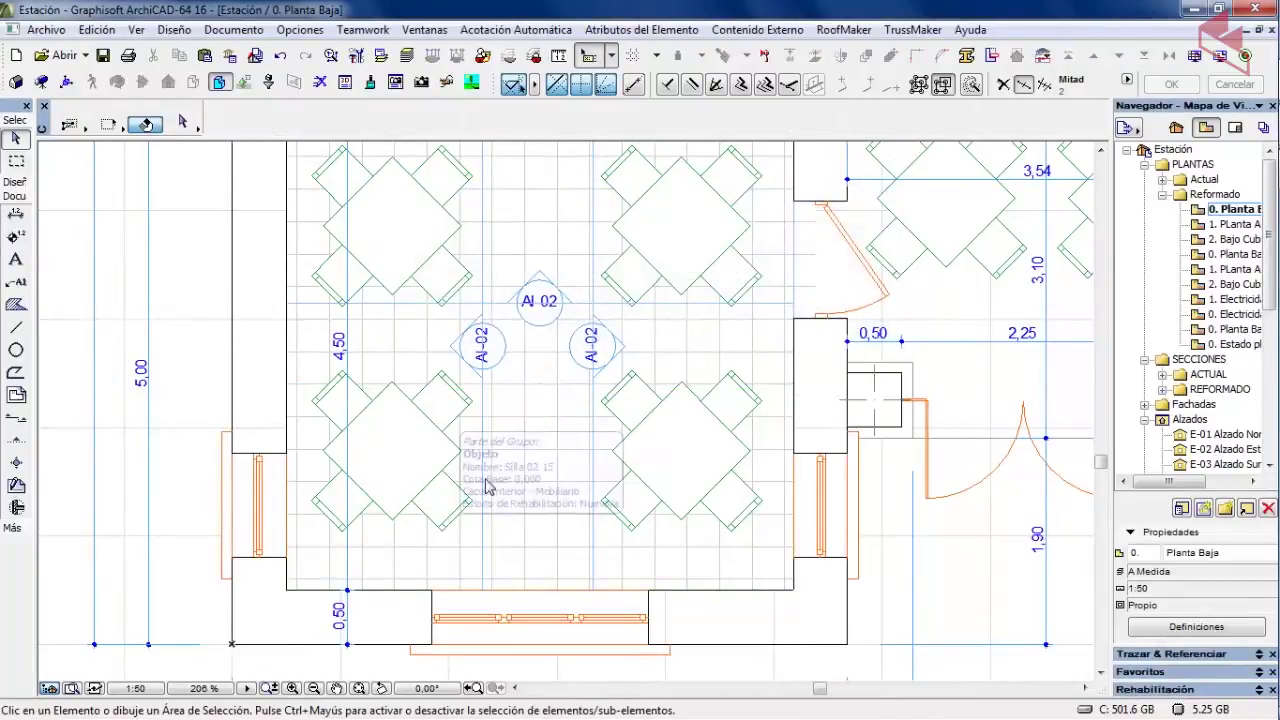
# - Restore all the interior elevations in the AI-02 COMEDOR 1 group of the project map
pyautogui.scroll(-2, 446, 358)
pyautogui.scroll(-2, 446, 358)
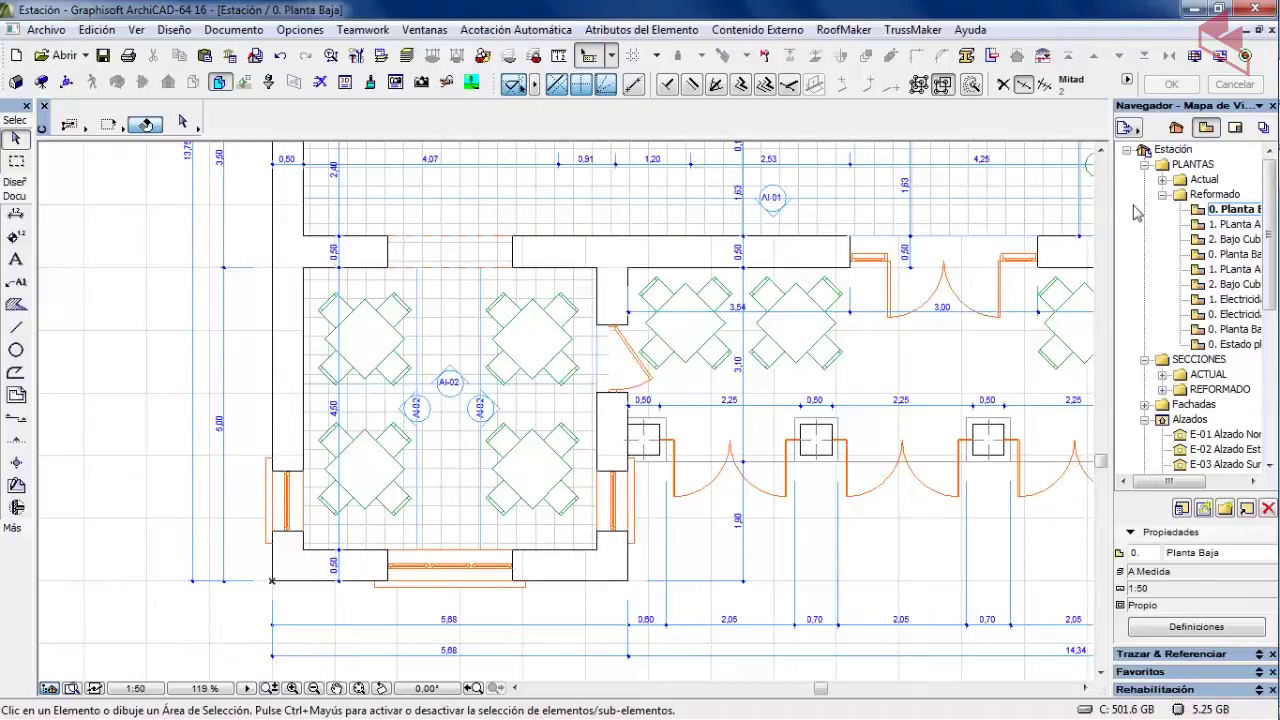
pyautogui.click(1176, 127)
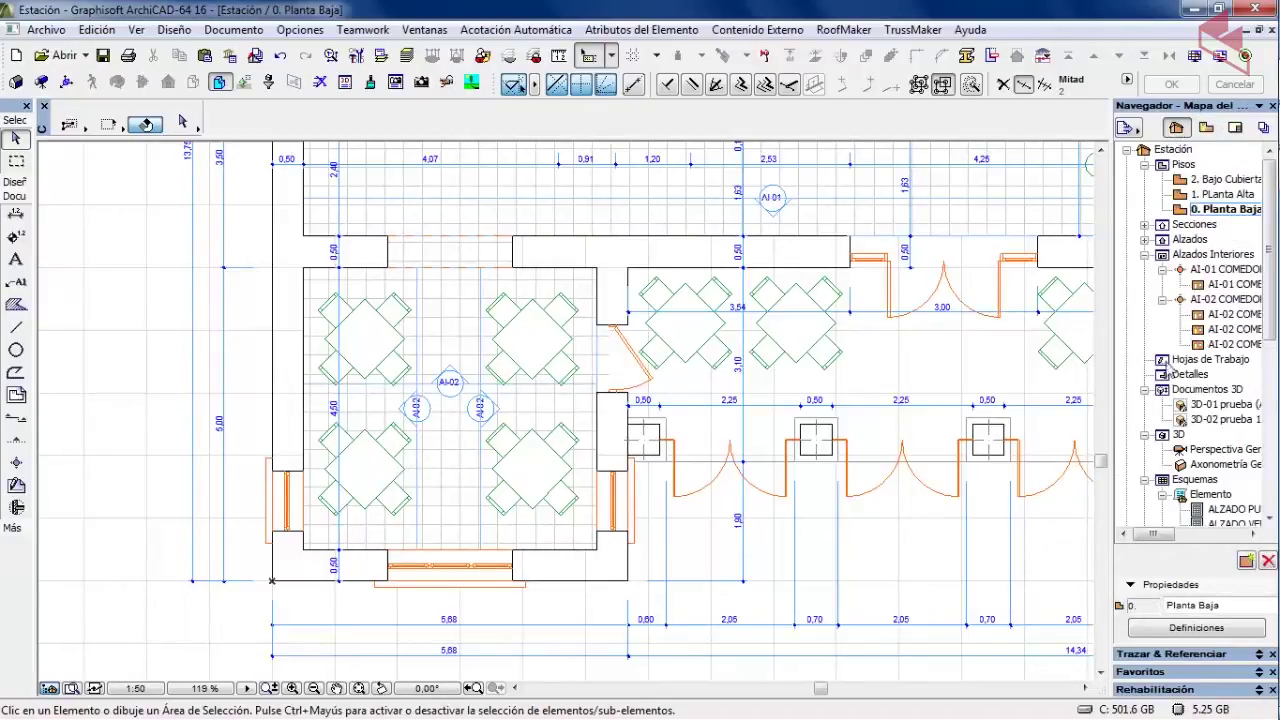
pyautogui.rightClick(1230, 311)
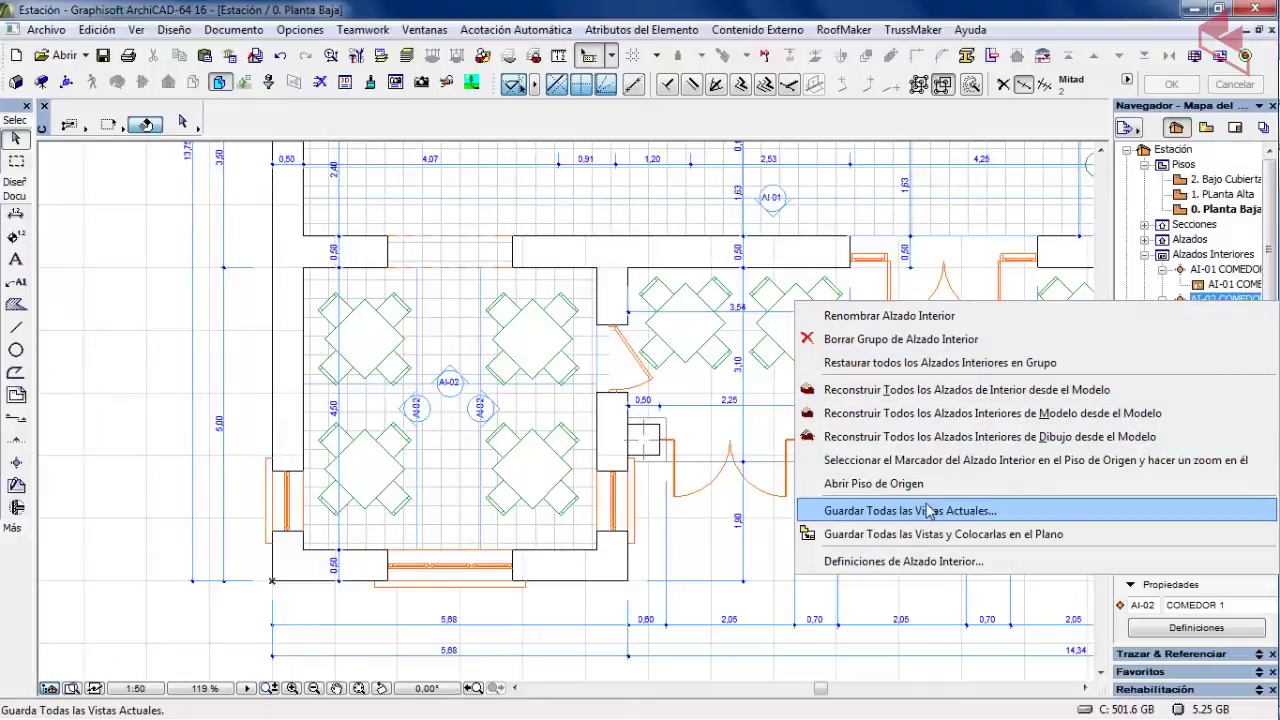
pyautogui.click(1018, 364)
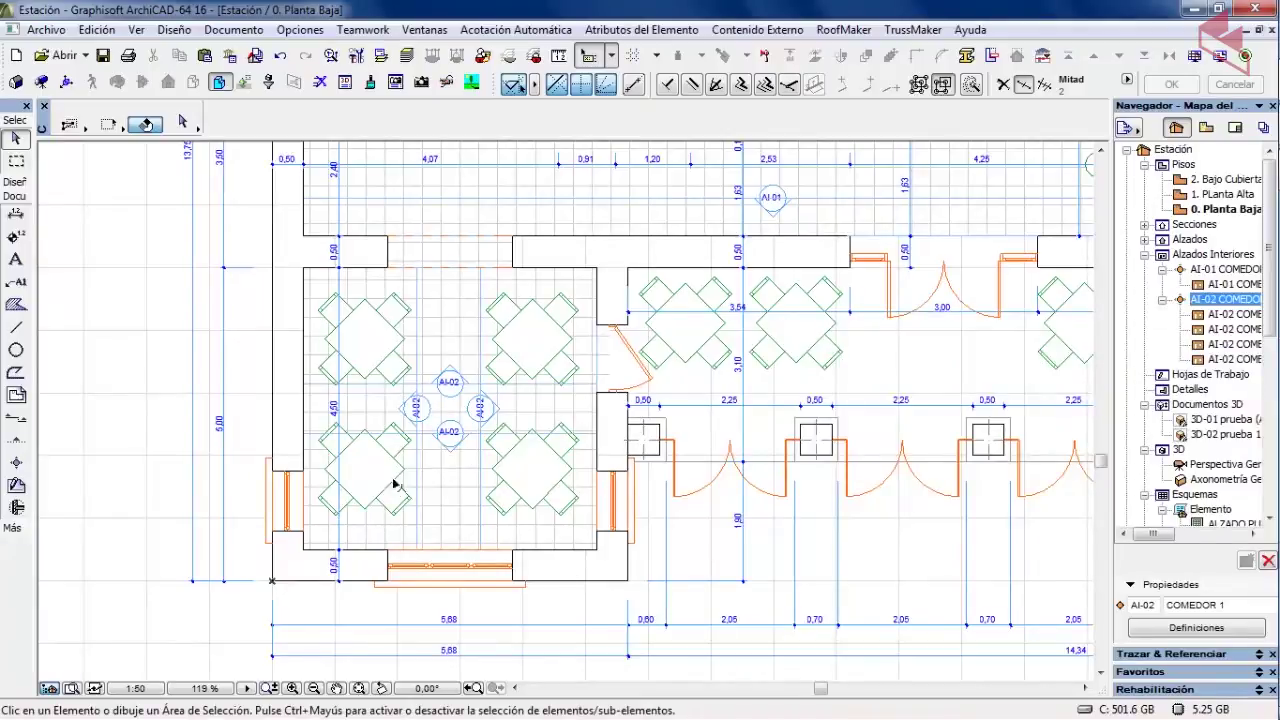
pyautogui.scroll(2, 395, 484)
pyautogui.scroll(1, 409, 463)
pyautogui.scroll(1, 500, 445)
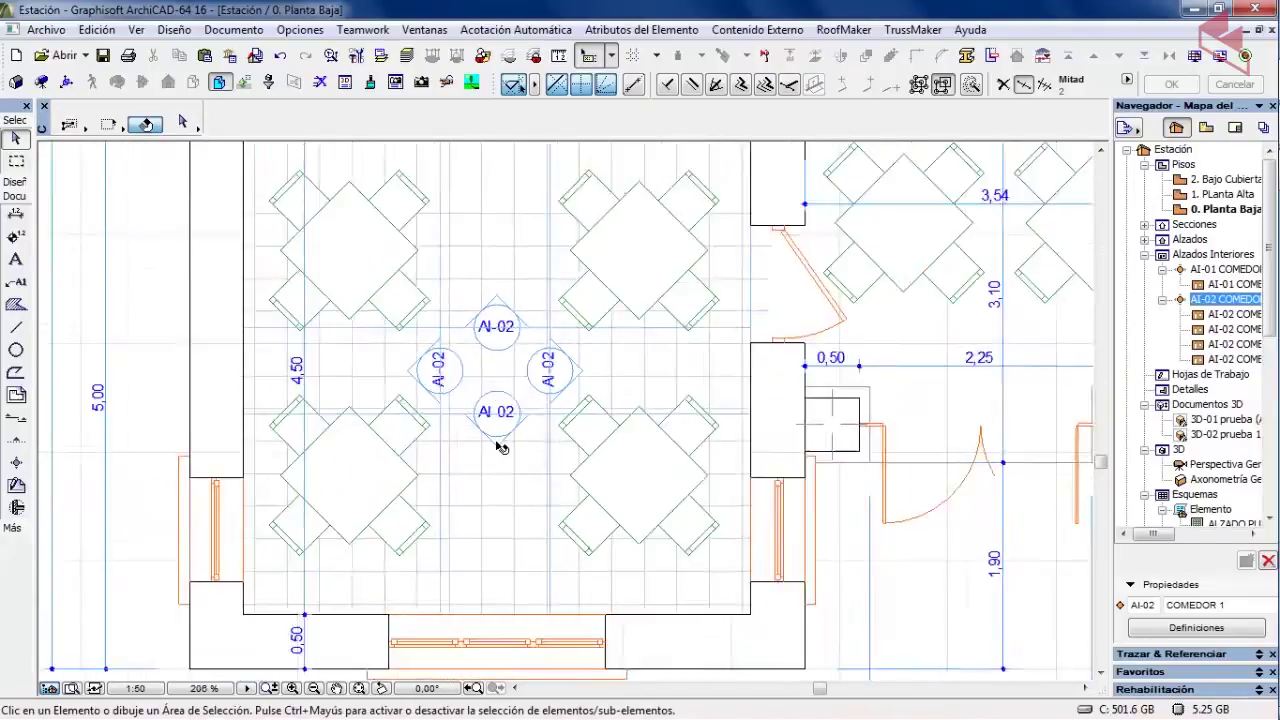
# - Rename the AI-02 interior elevation group to COMEDOR 2 in its settings and check the full names in the project map
pyautogui.scroll(-4, 500, 445)
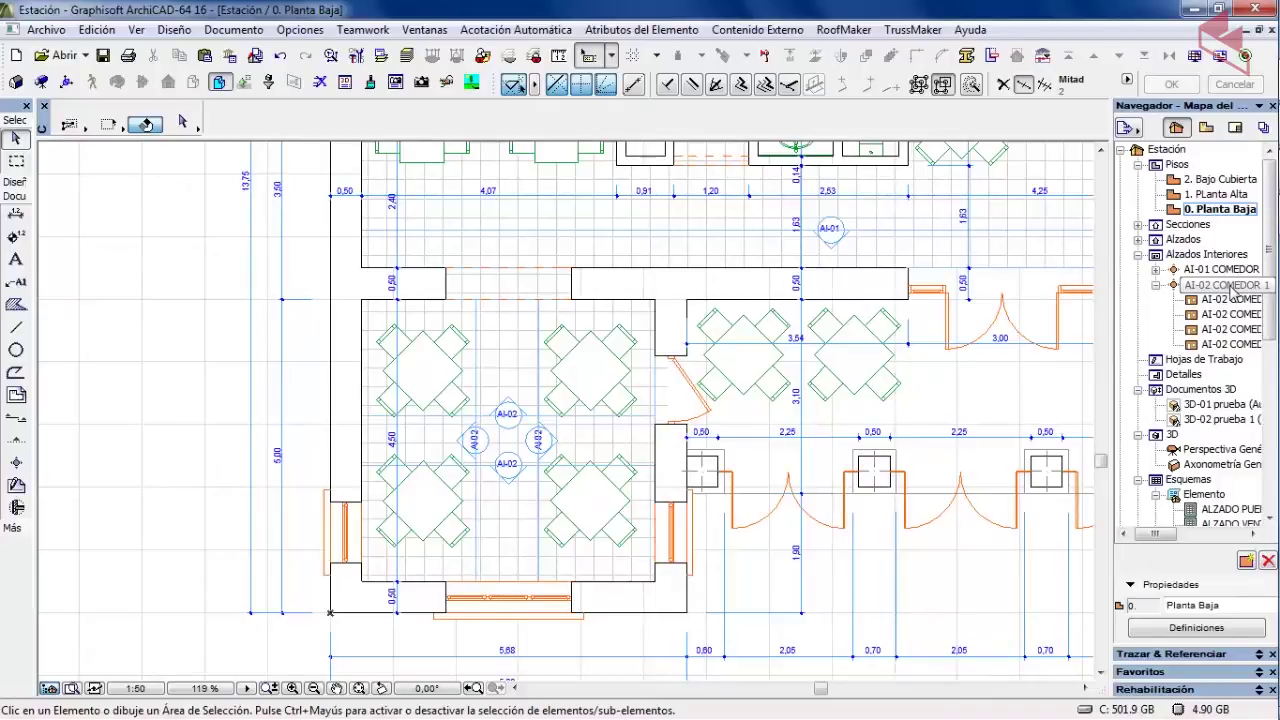
pyautogui.rightClick(1232, 288)
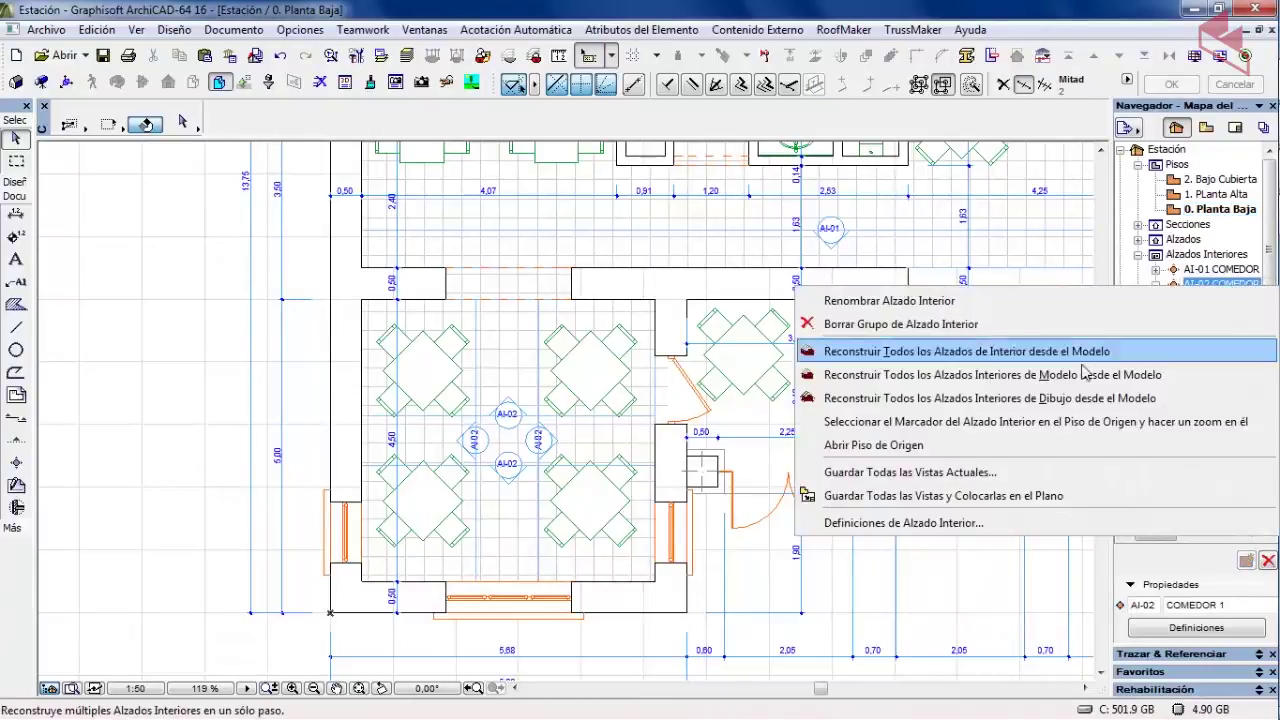
pyautogui.click(924, 523)
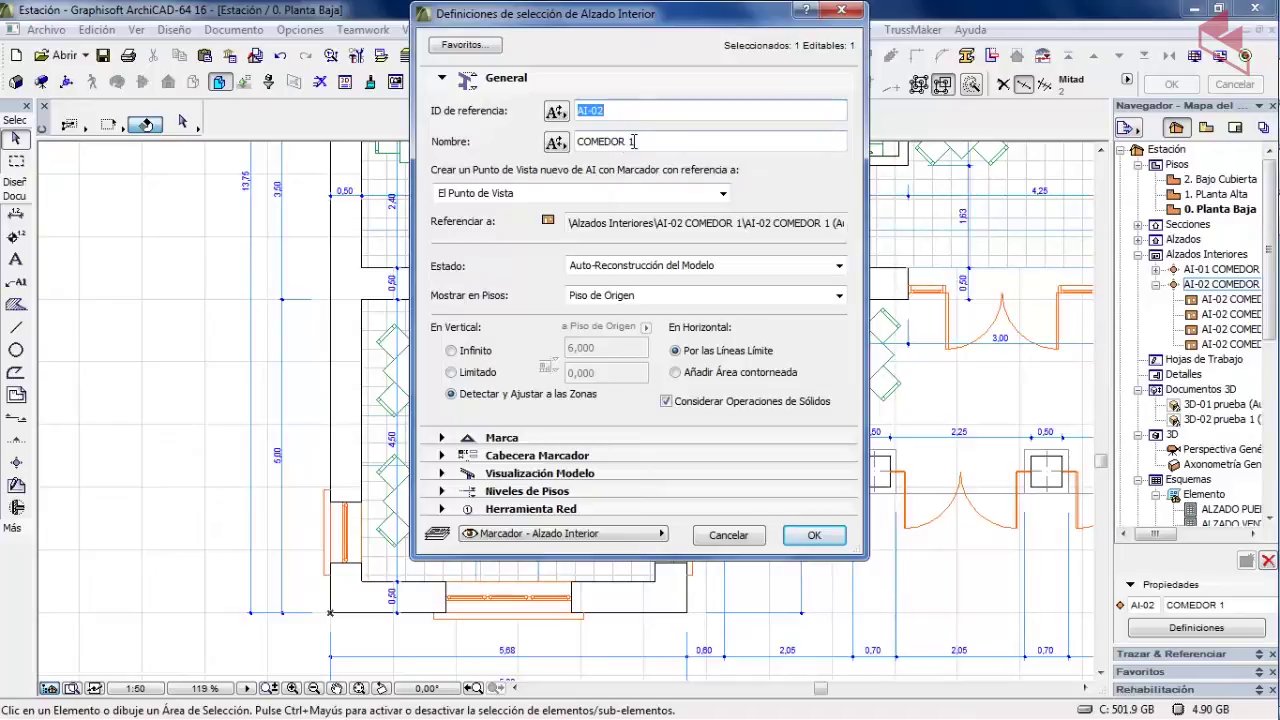
pyautogui.click(679, 144)
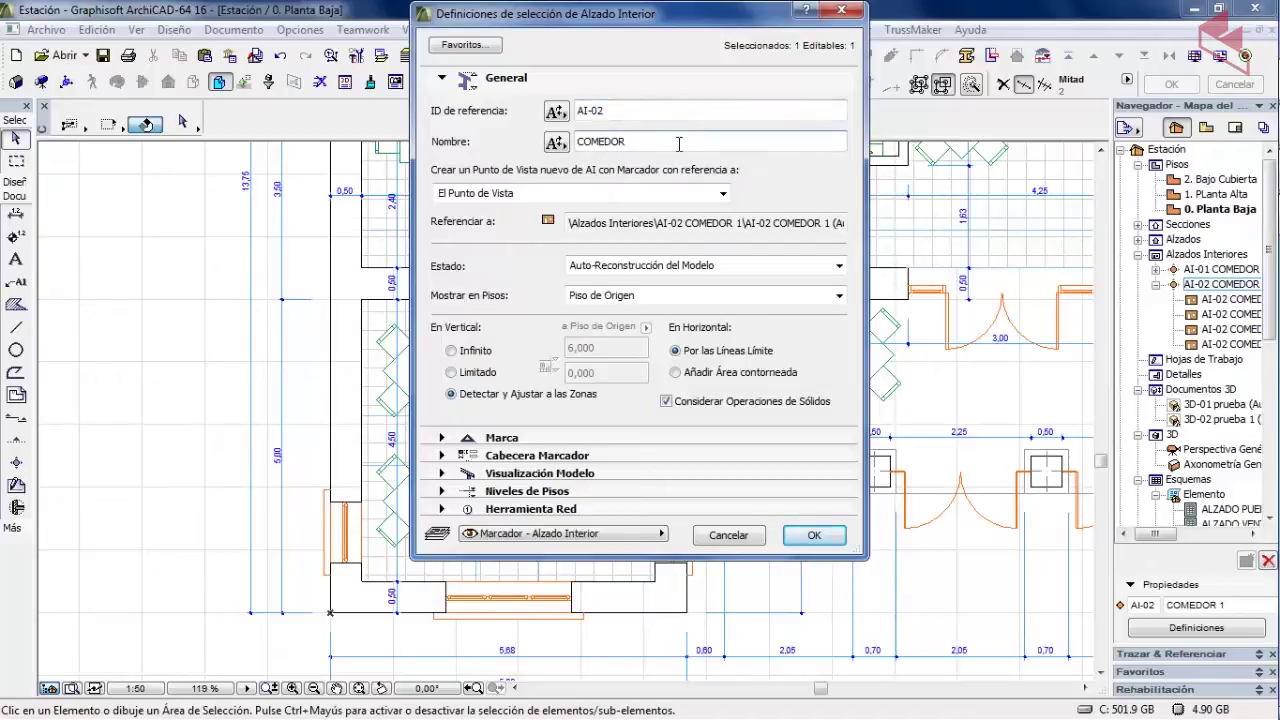
pyautogui.click(824, 542)
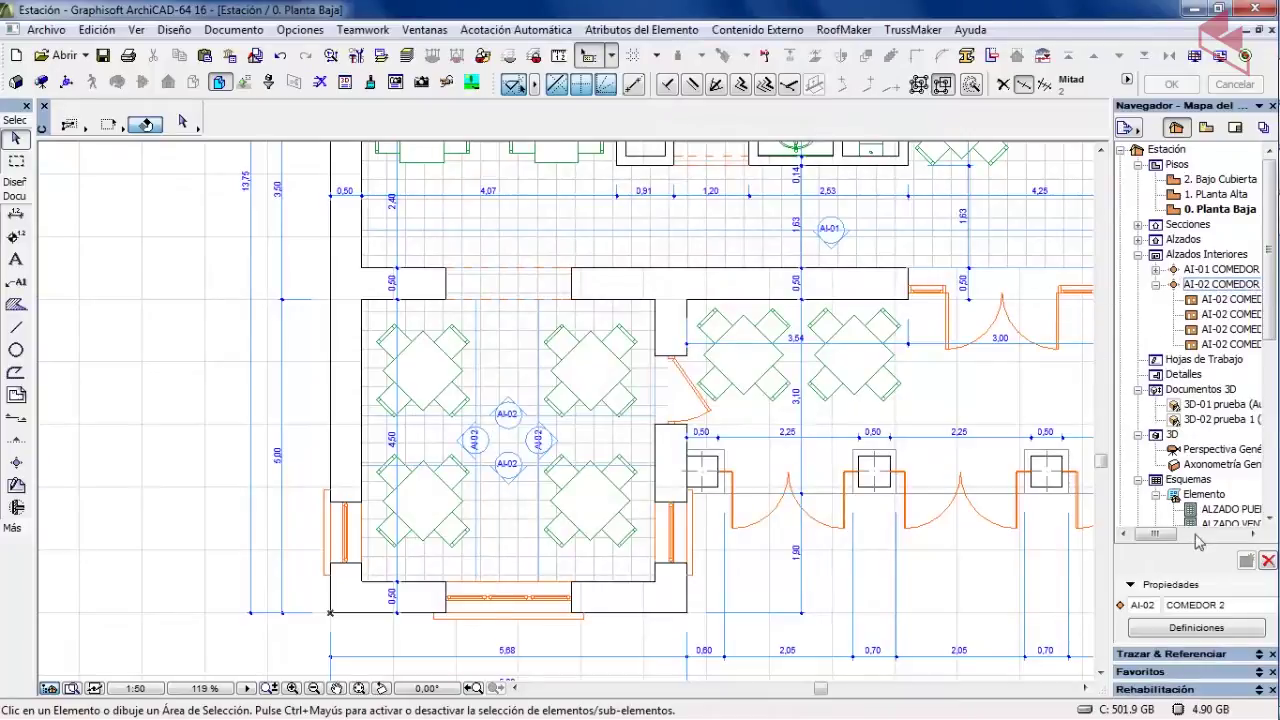
pyautogui.moveTo(1160, 535); pyautogui.dragTo(1178, 538)
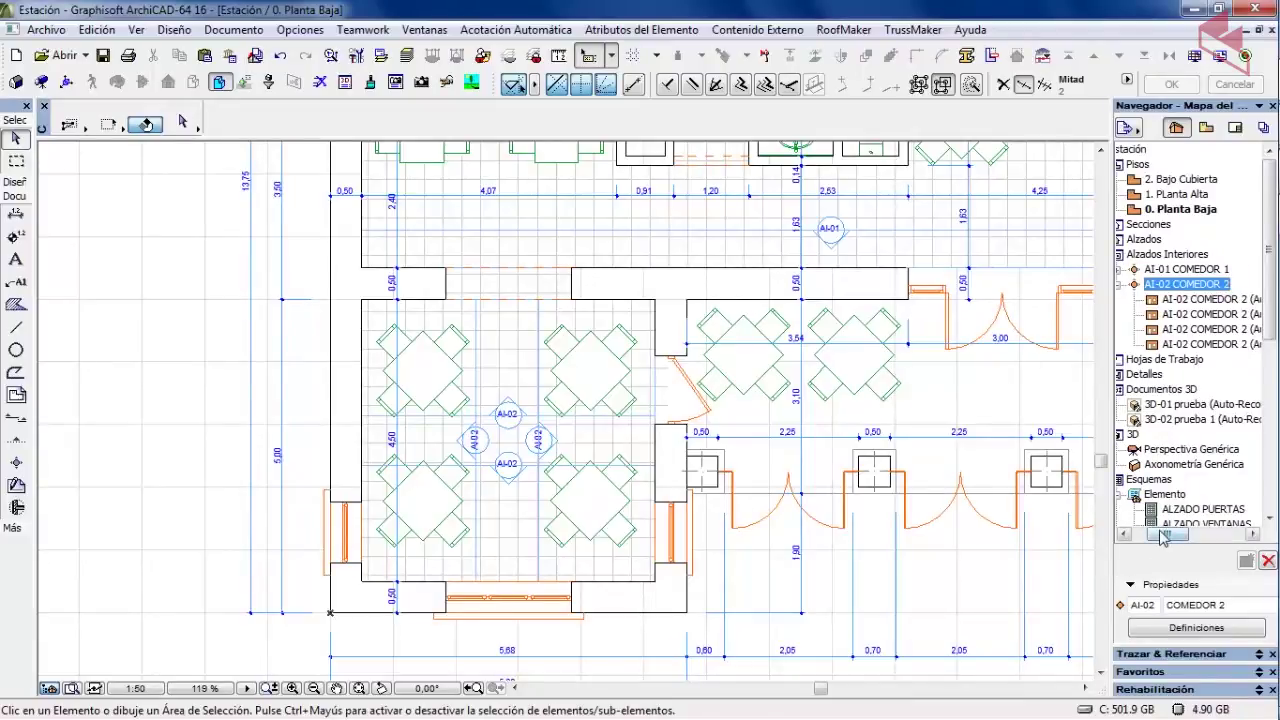
pyautogui.moveTo(1165, 537); pyautogui.dragTo(1103, 540)
# - Open the AI-01 COMEDOR 1 interior elevation from its line on the plan to examine the wall, and display the view map
pyautogui.moveTo(693, 249); pyautogui.dragTo(416, 356, button='middle')
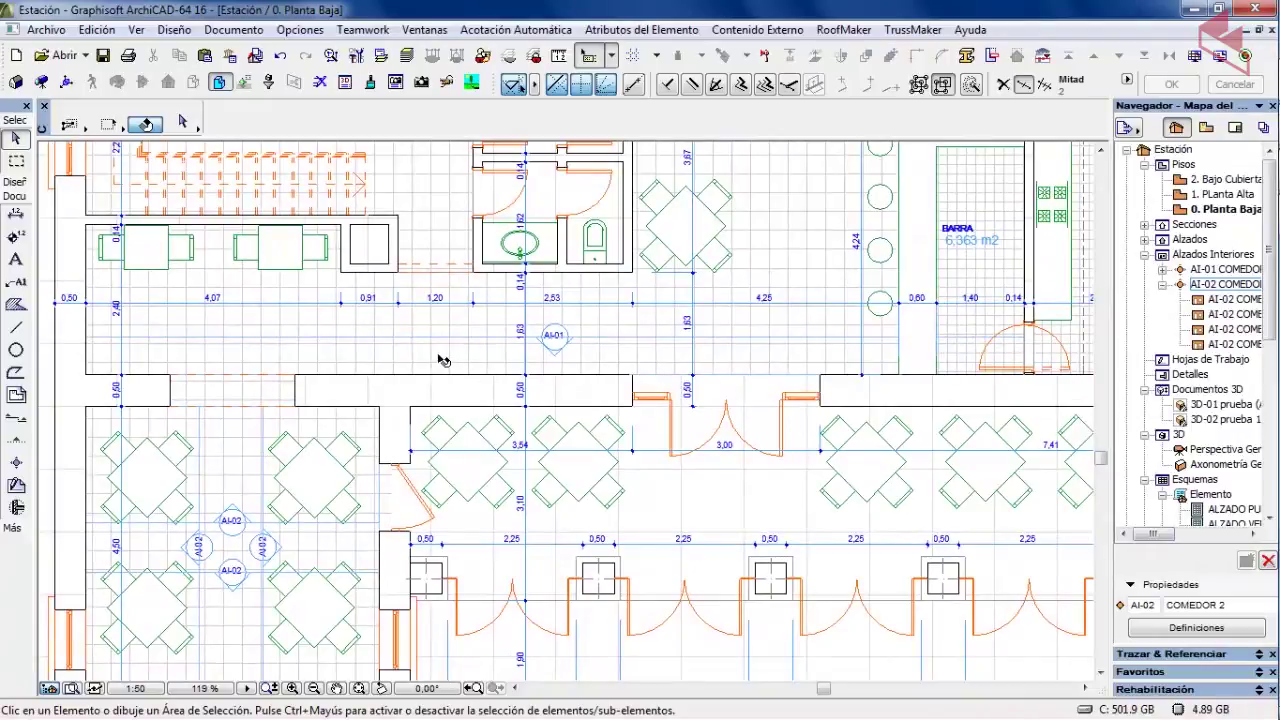
pyautogui.rightClick(440, 340)
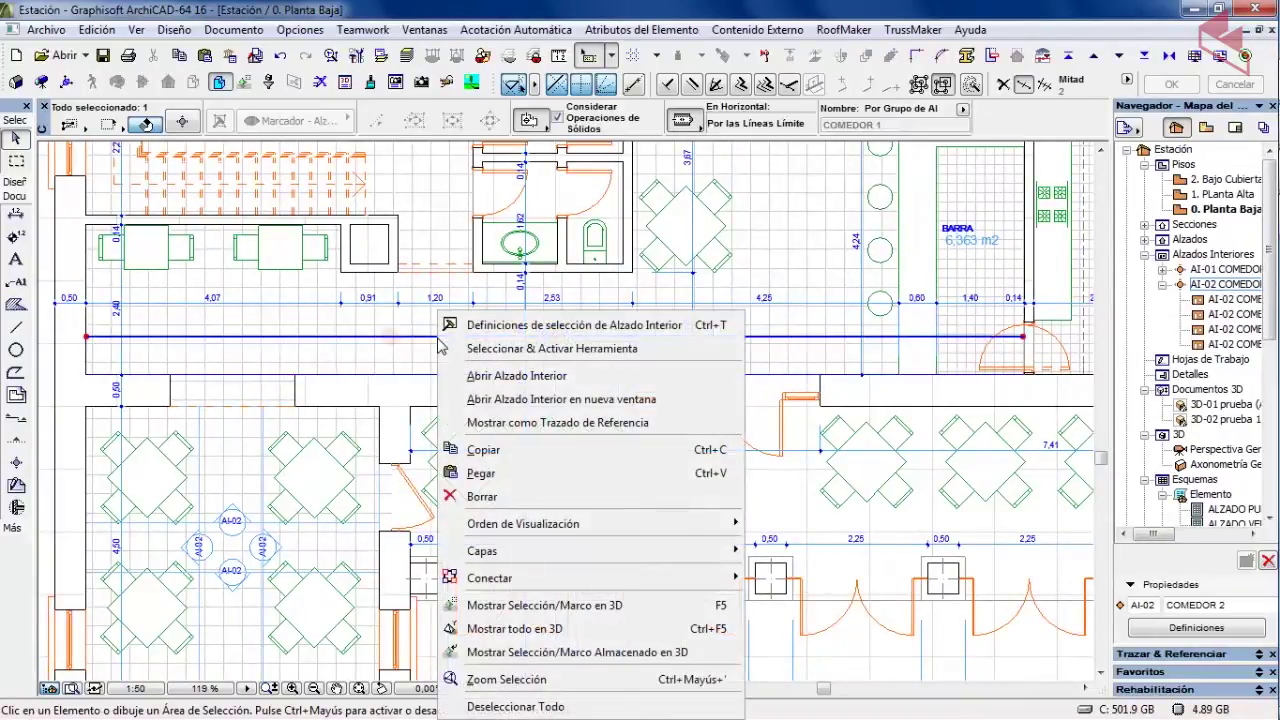
pyautogui.click(501, 376)
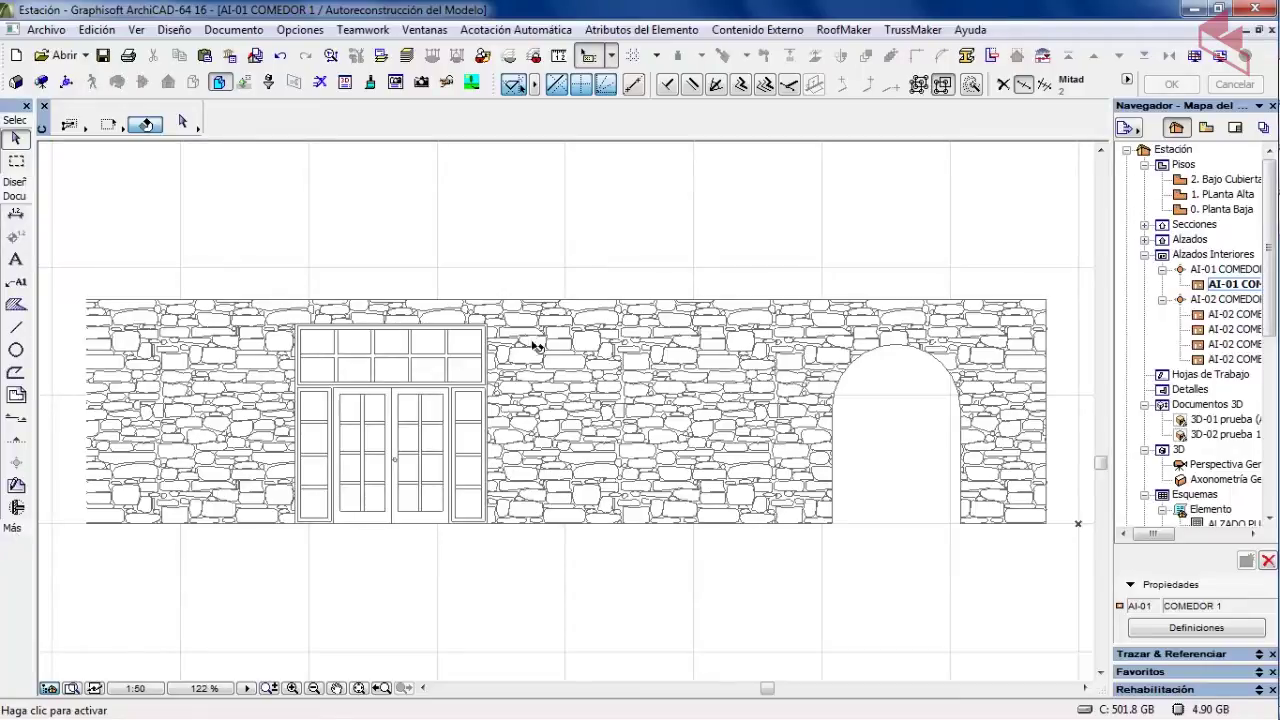
pyautogui.click(1206, 128)
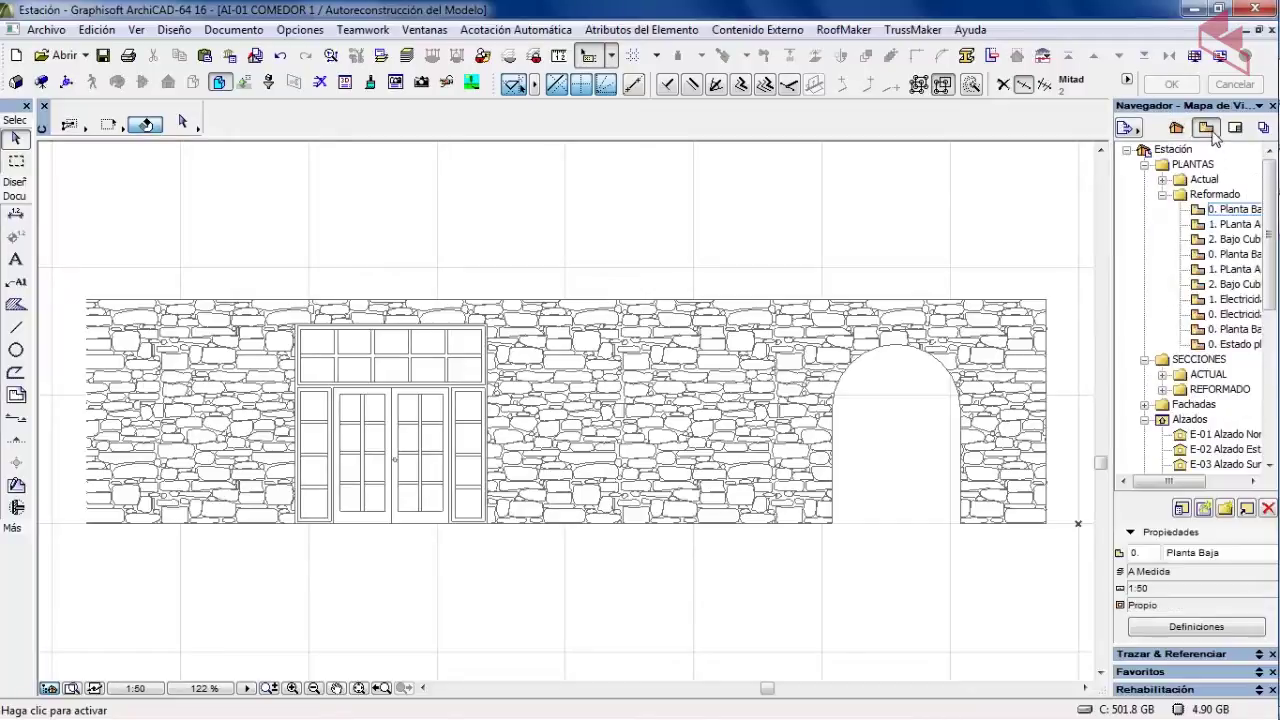
# - Open the 0. Planta Baja view of the renovated state from the view map and deselect the interior elevation line
pyautogui.doubleClick(1232, 213)
pyautogui.scroll(-2, 641, 444)
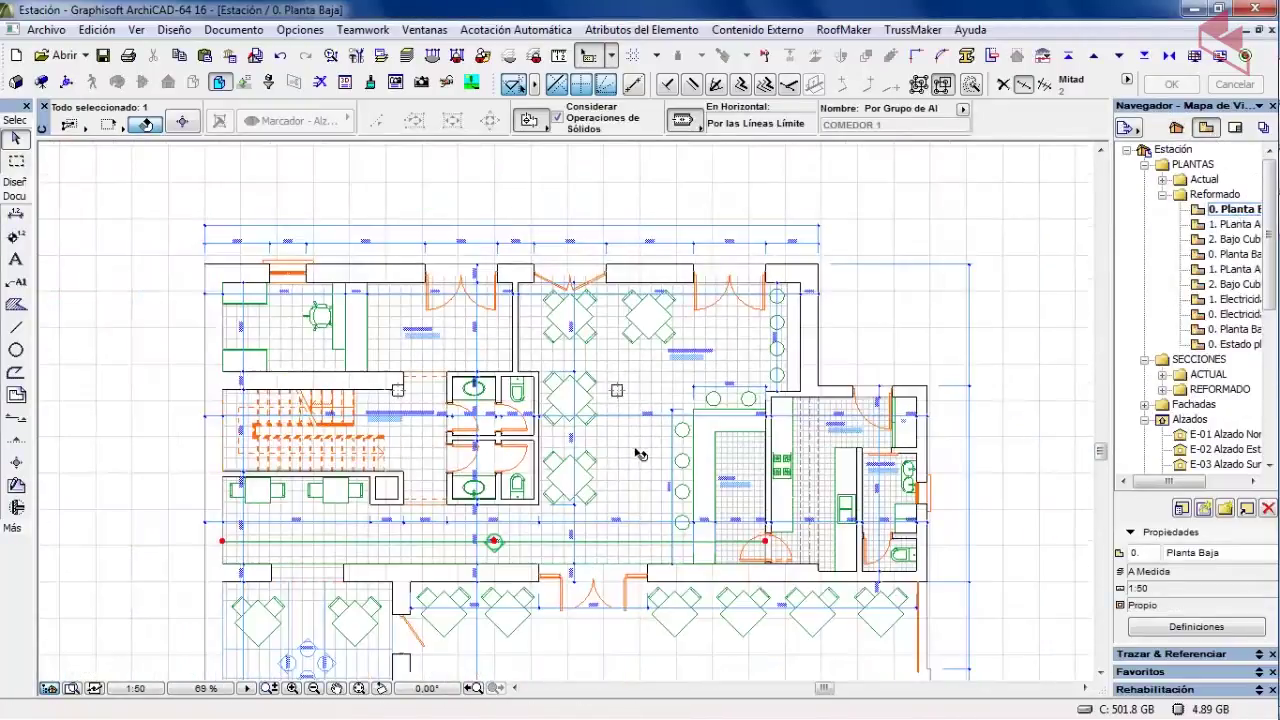
pyautogui.moveTo(621, 460); pyautogui.dragTo(666, 346, button='middle')
pyautogui.click(174, 549)
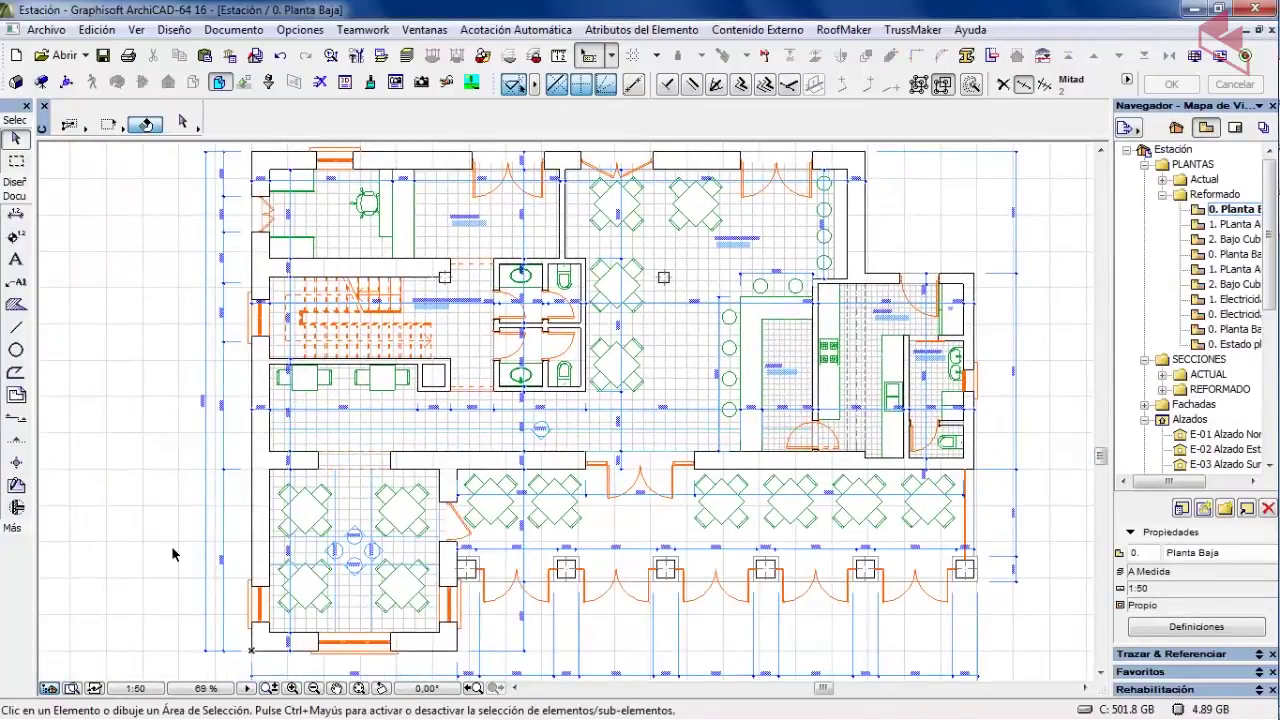
pyautogui.scroll(-1, 171, 550)
pyautogui.moveTo(171, 551); pyautogui.dragTo(195, 541, button='middle')
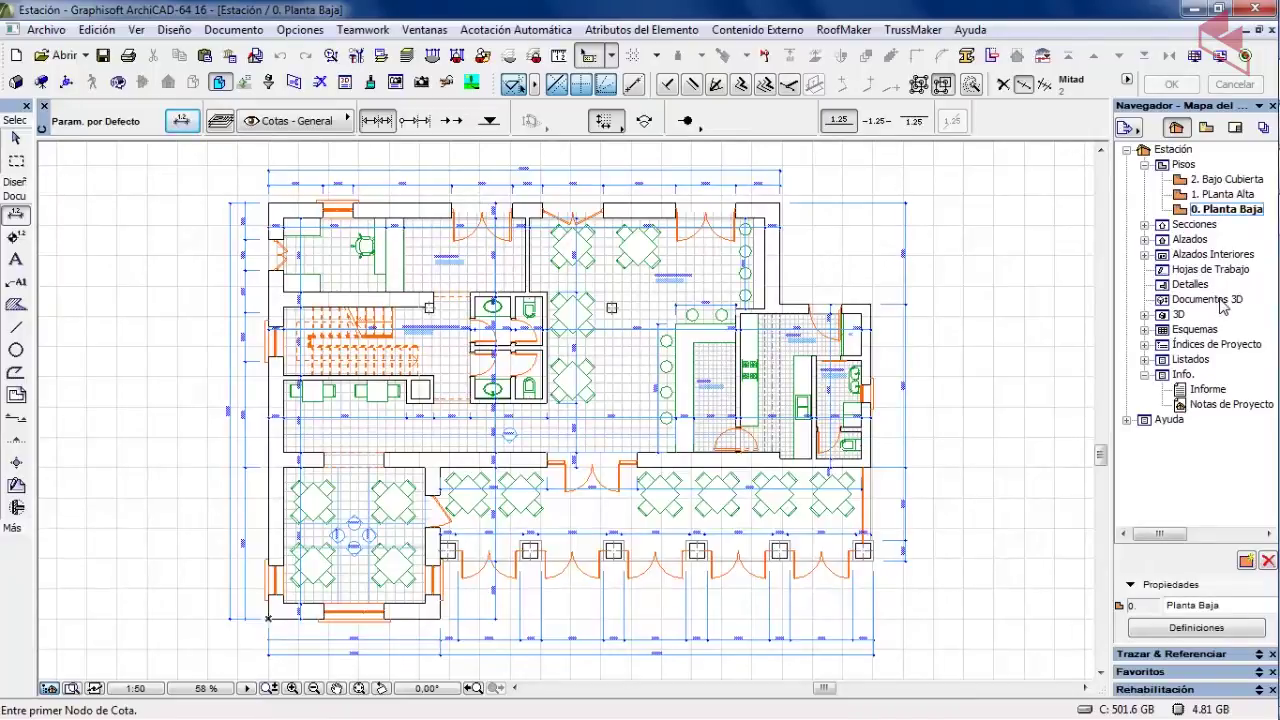
# - Draw a rectangular marquee over the western half of the ground floor plan and show the marquee area in 3D
pyautogui.scroll(-1, 881, 420)
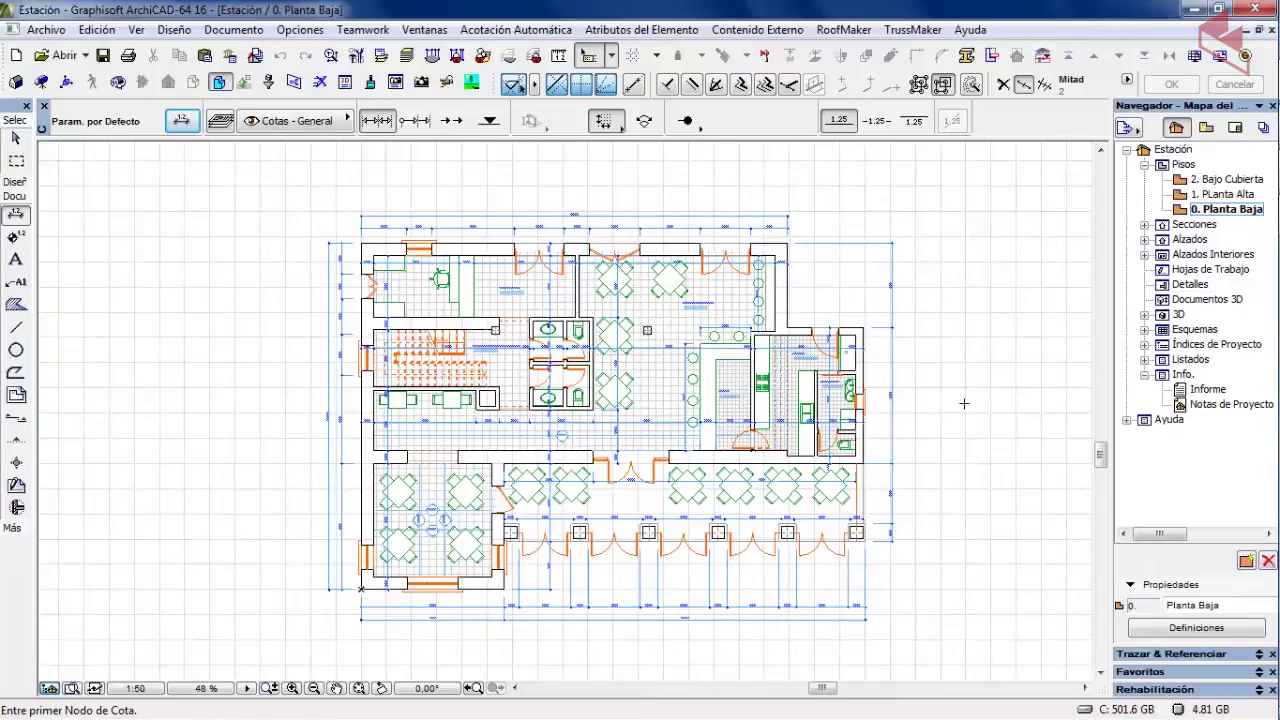
pyautogui.moveTo(964, 403); pyautogui.dragTo(959, 405, button='middle')
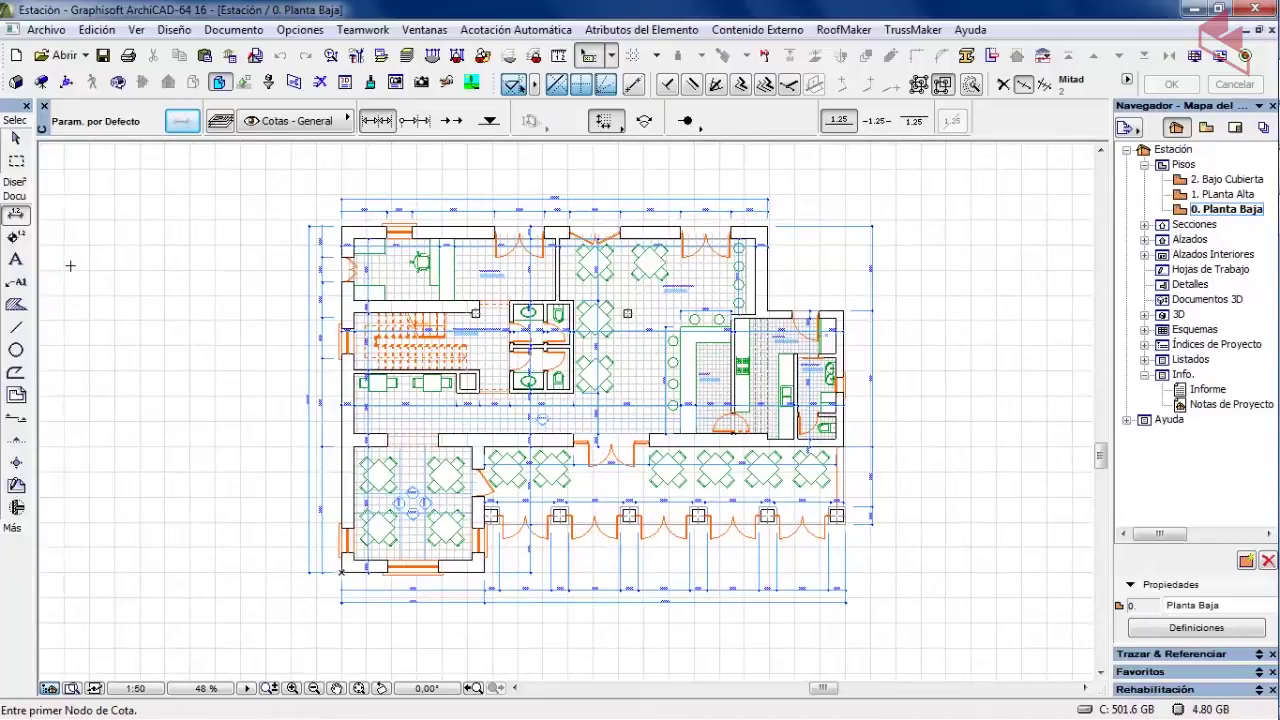
pyautogui.click(16, 160)
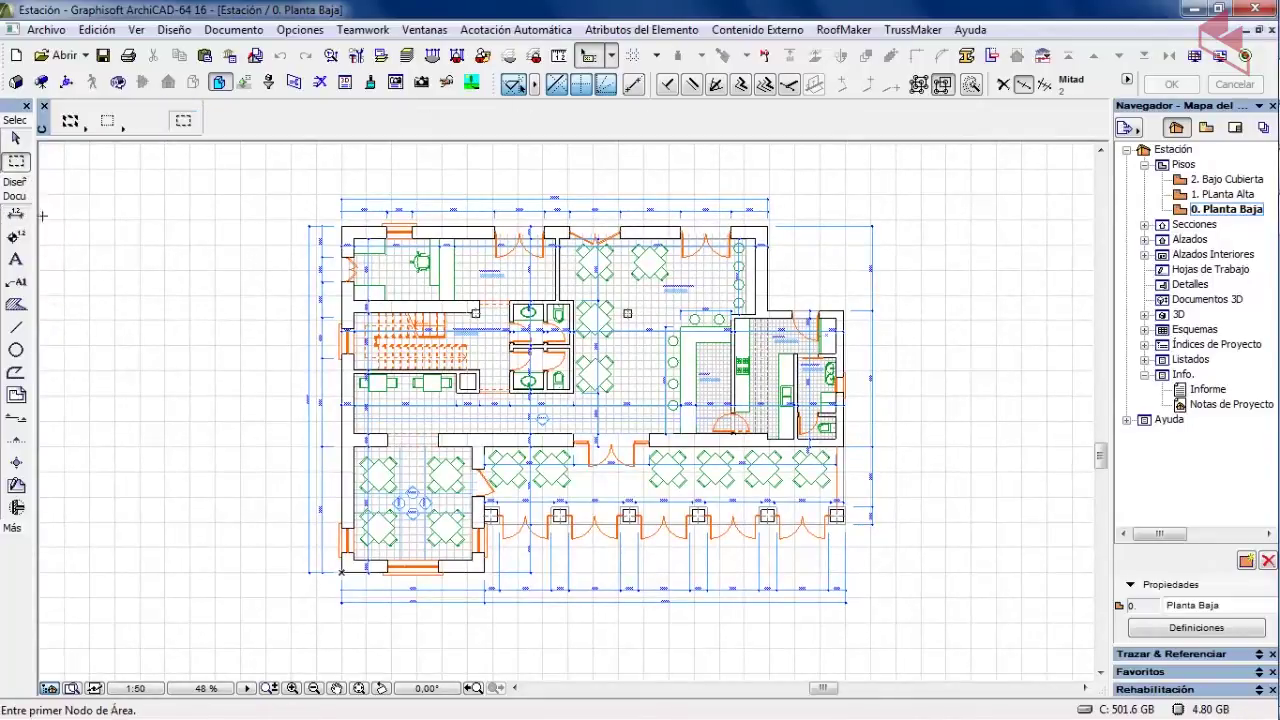
pyautogui.click(266, 175)
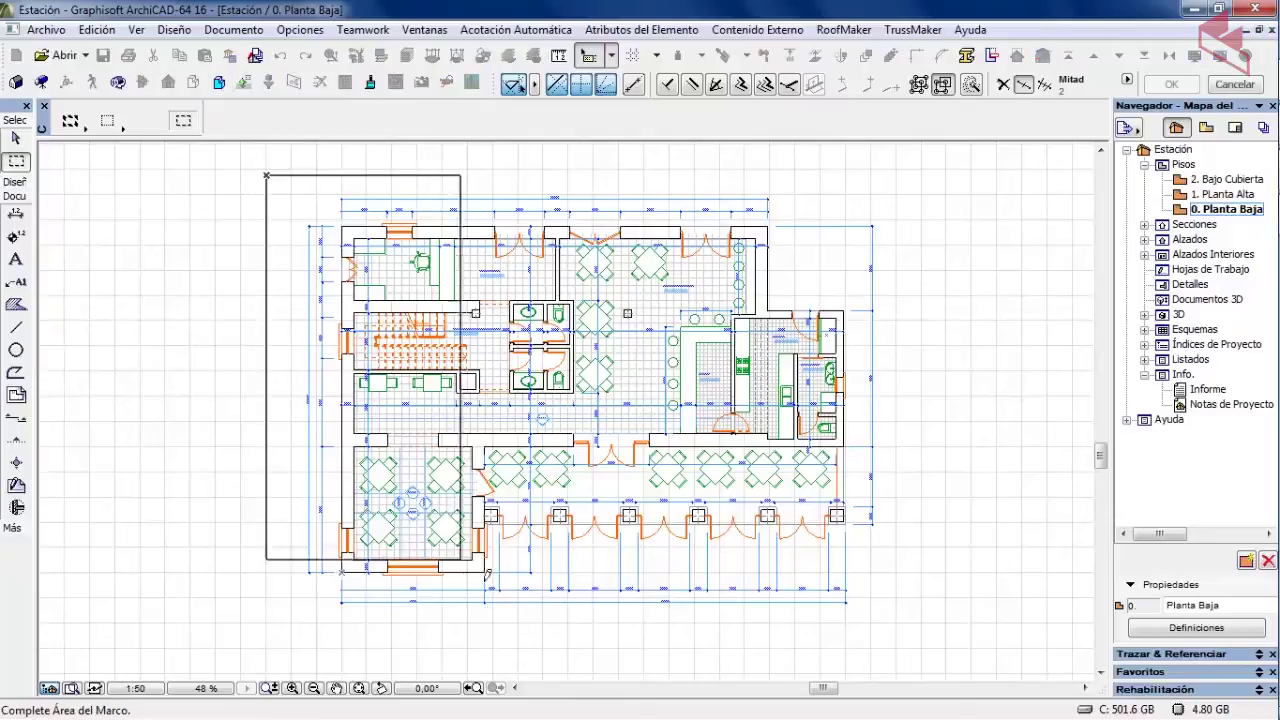
pyautogui.click(617, 641)
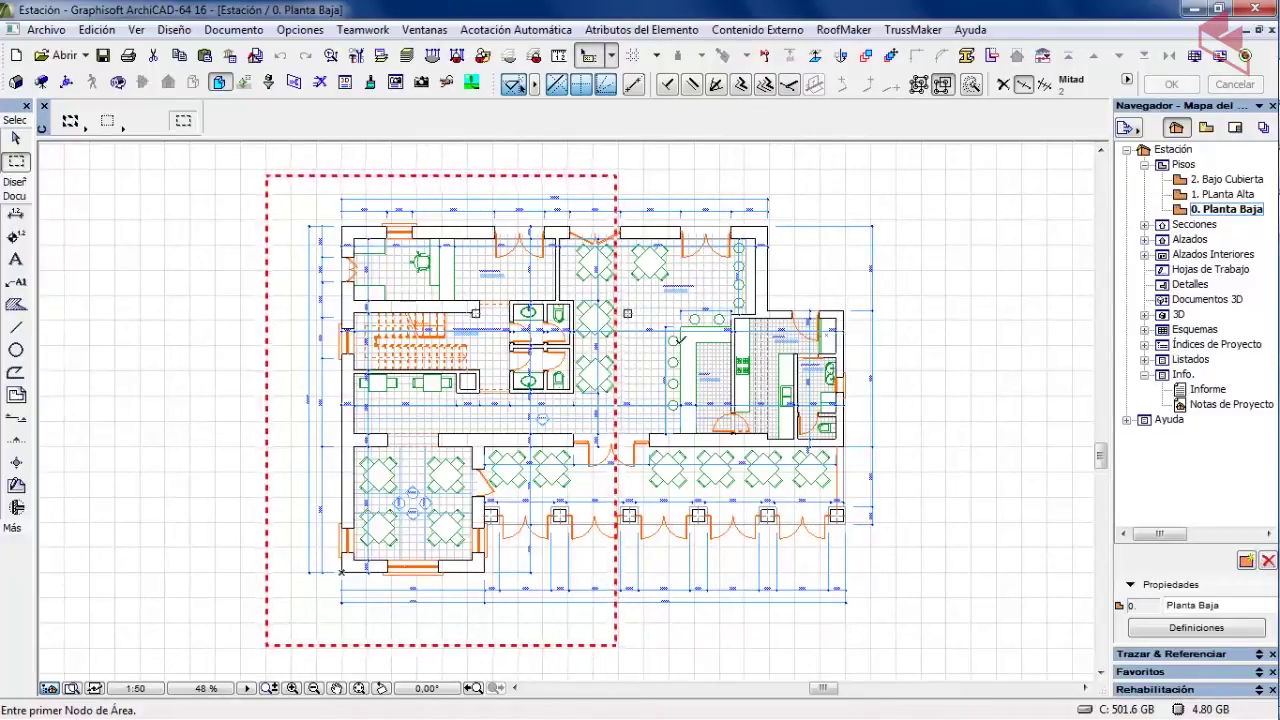
pyautogui.rightClick(931, 230)
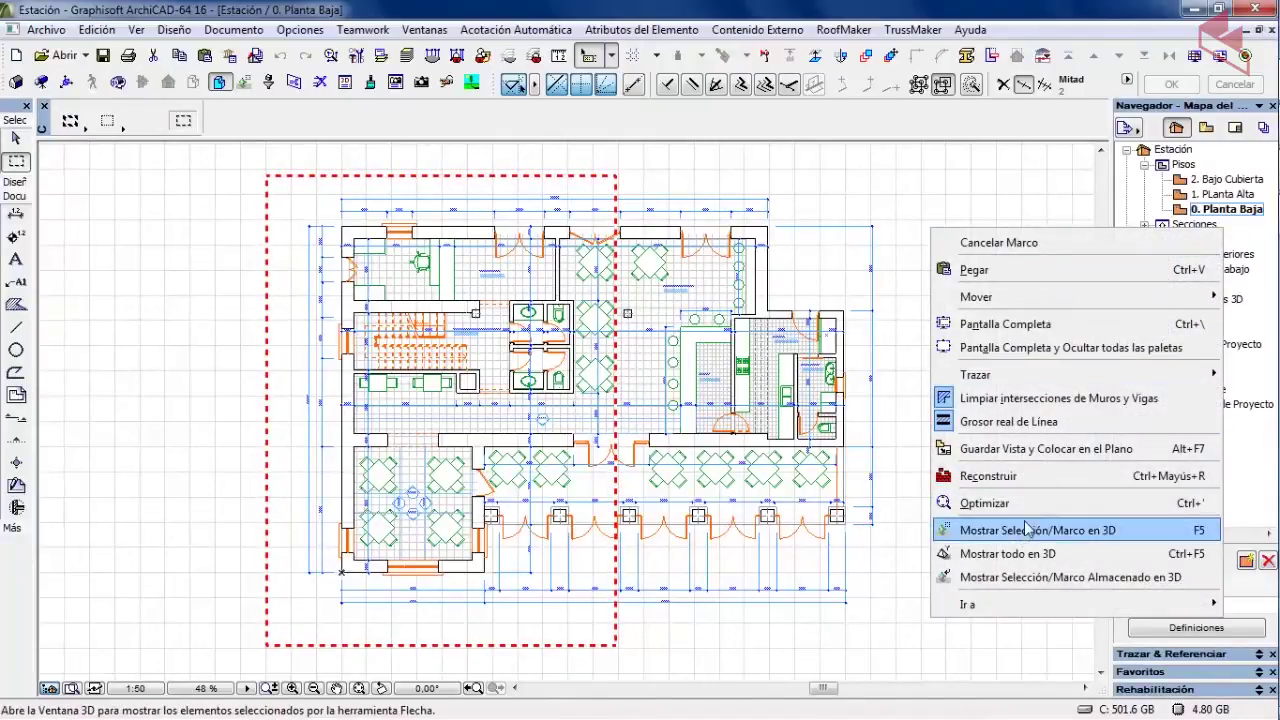
pyautogui.click(1101, 538)
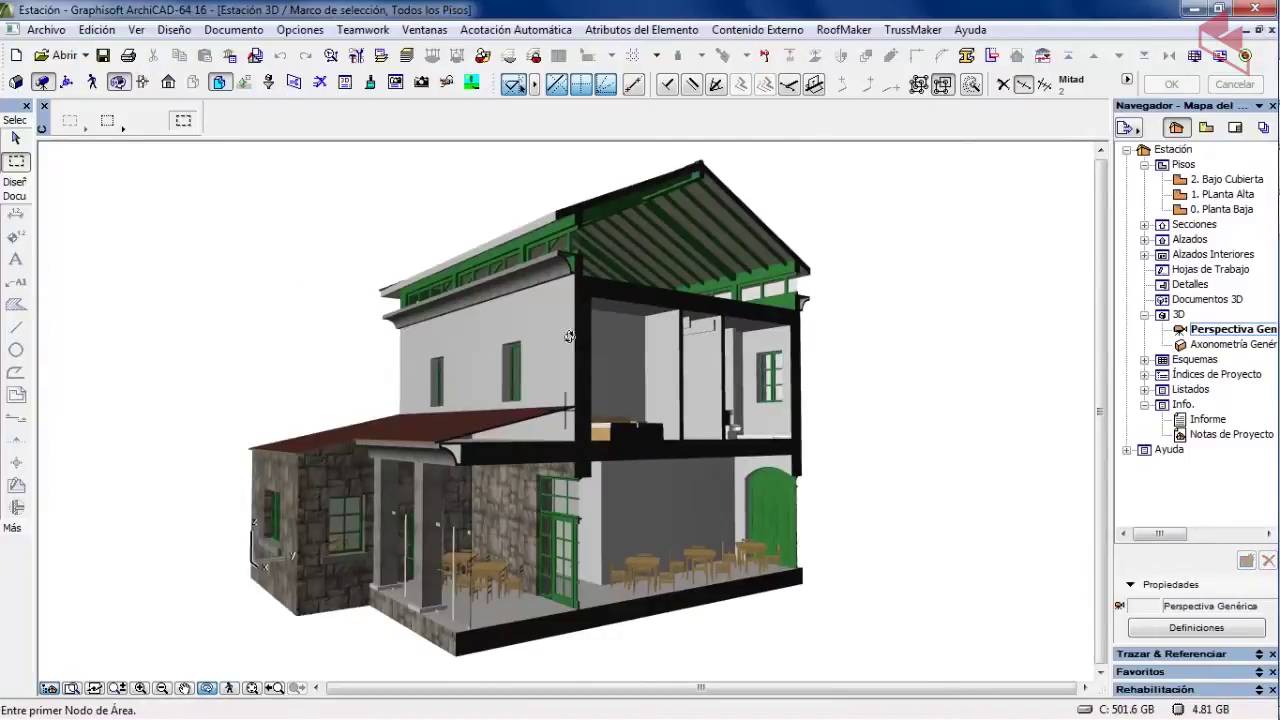
# - Examine the cut building in the 3D perspective from several angles and reveal the additional documentation tools in the toolbox
pyautogui.moveTo(569, 337); pyautogui.dragTo(667, 411)
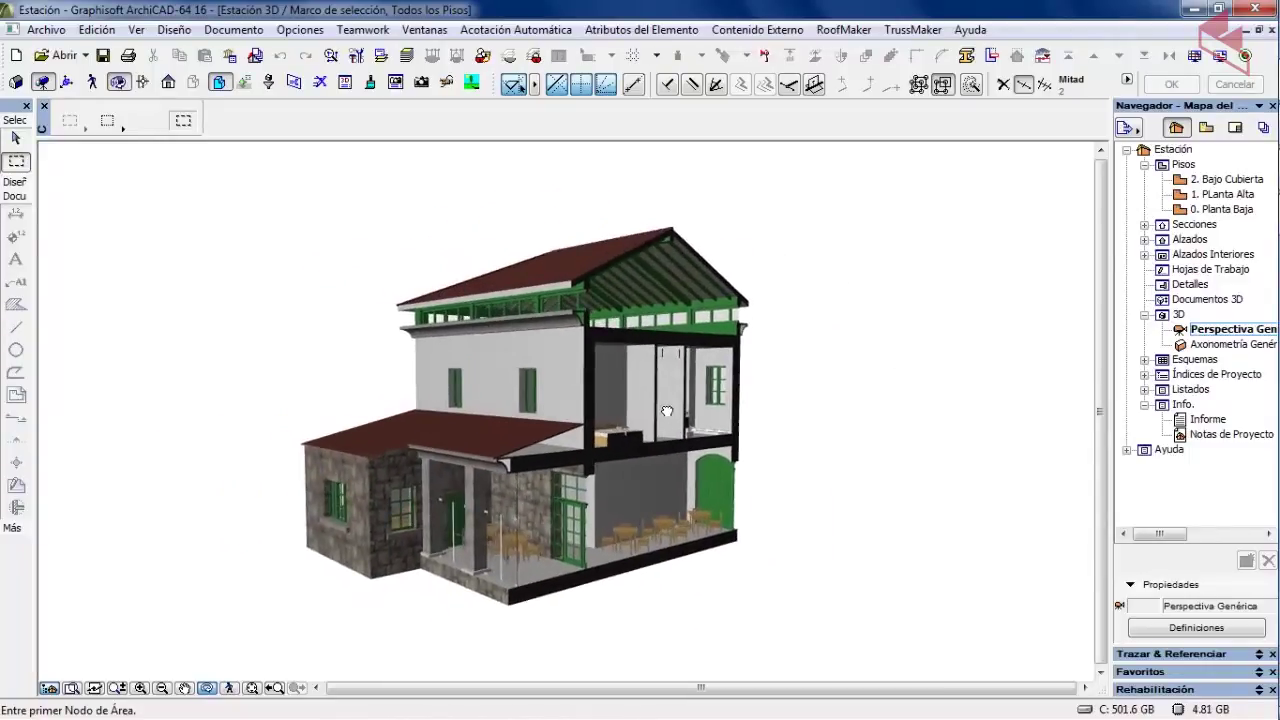
pyautogui.moveTo(590, 456); pyautogui.dragTo(574, 557)
pyautogui.scroll(2, 578, 464)
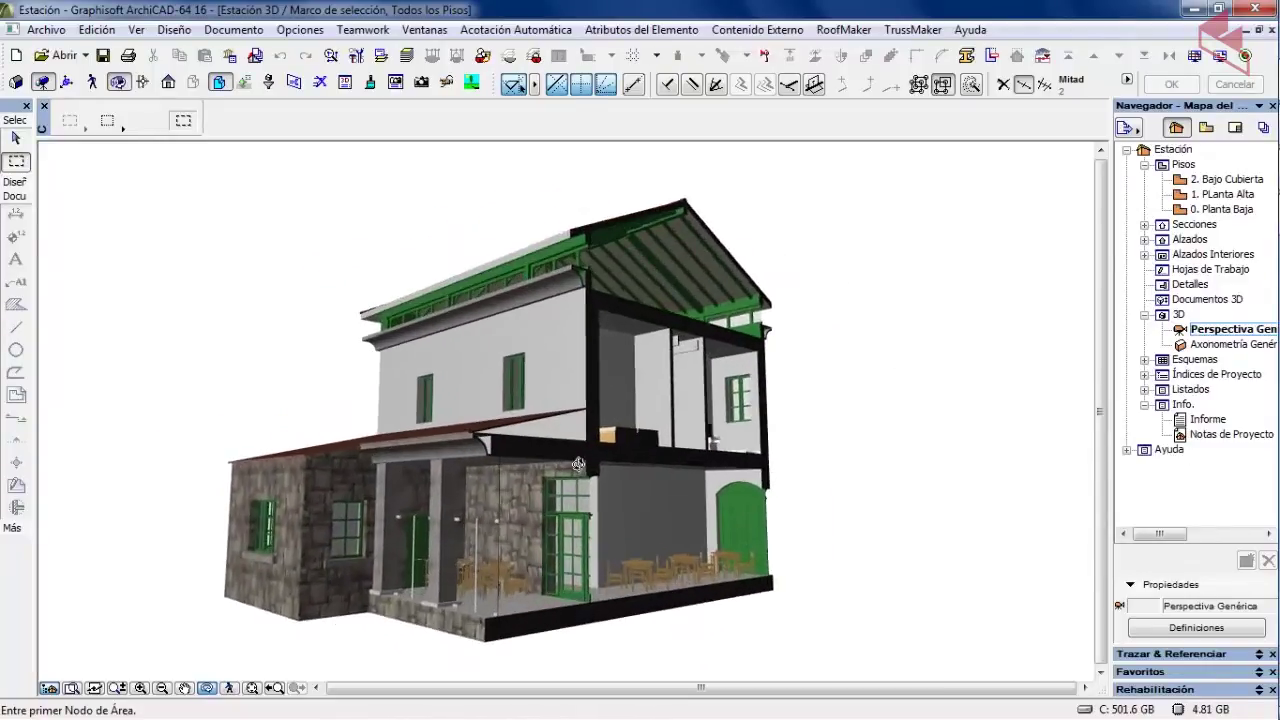
pyautogui.moveTo(647, 392); pyautogui.dragTo(576, 406)
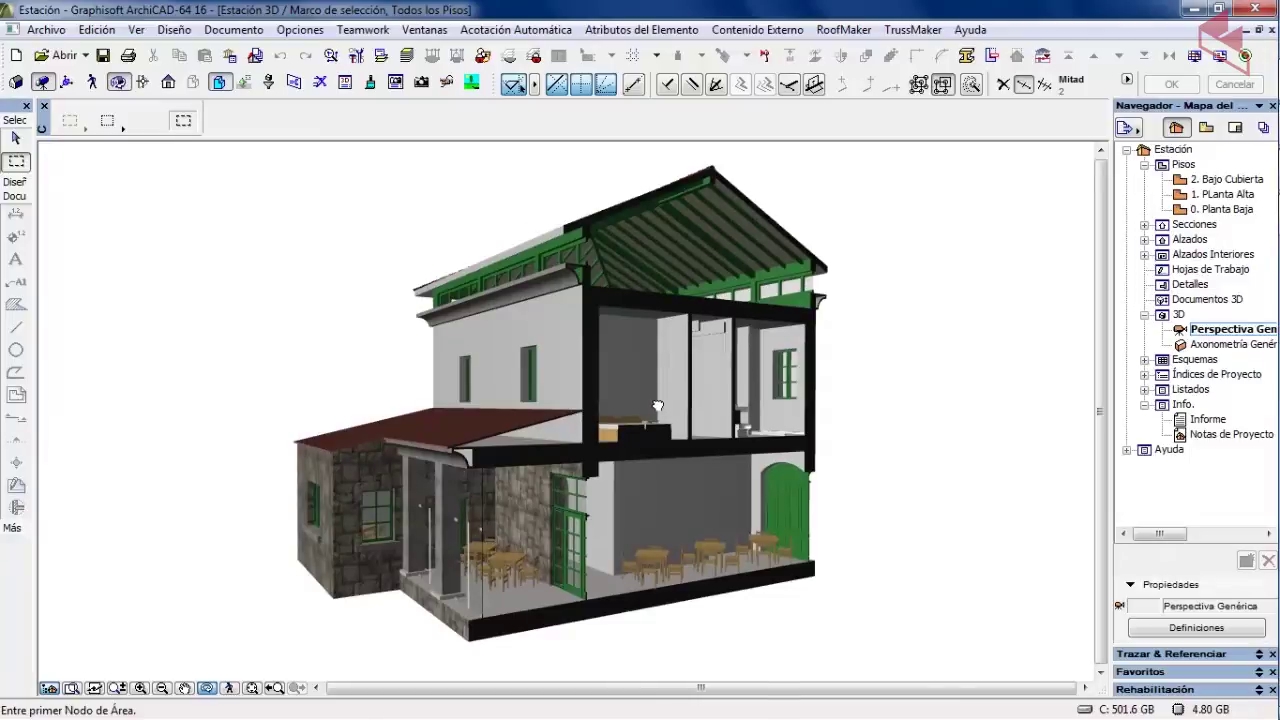
pyautogui.moveTo(657, 406); pyautogui.dragTo(598, 392)
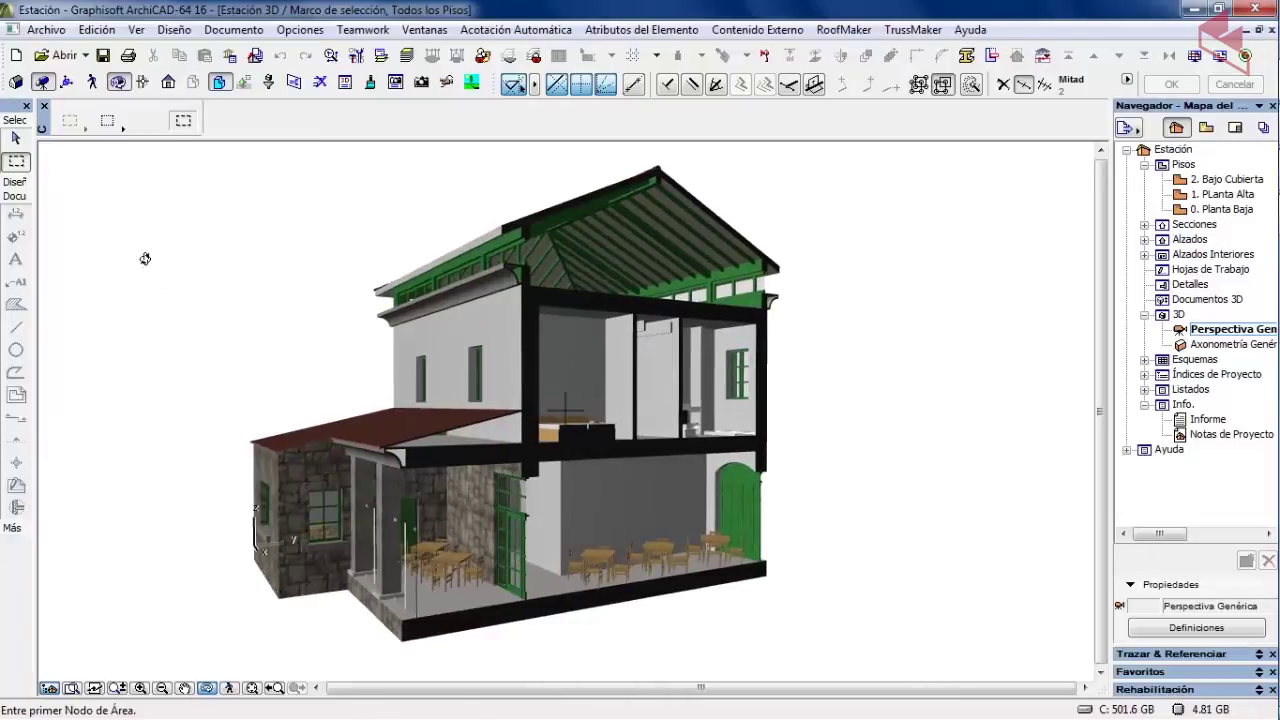
pyautogui.click(13, 528)
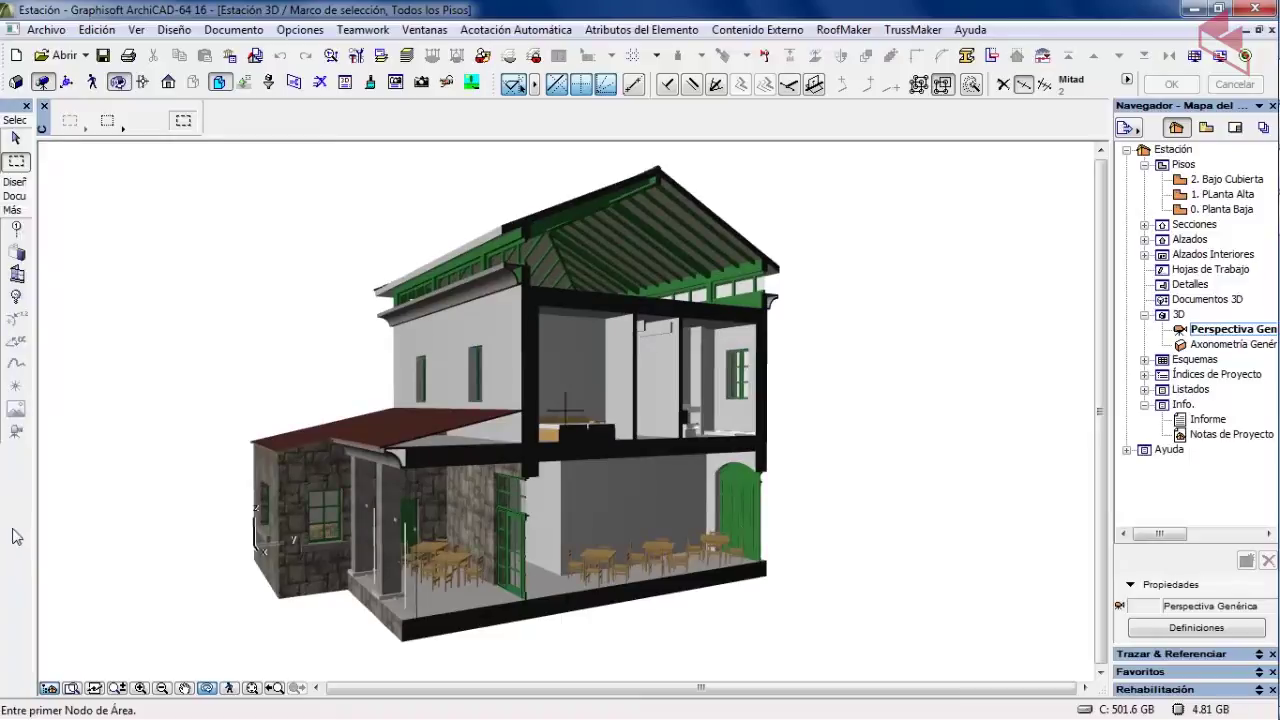
pyautogui.click(16, 199)
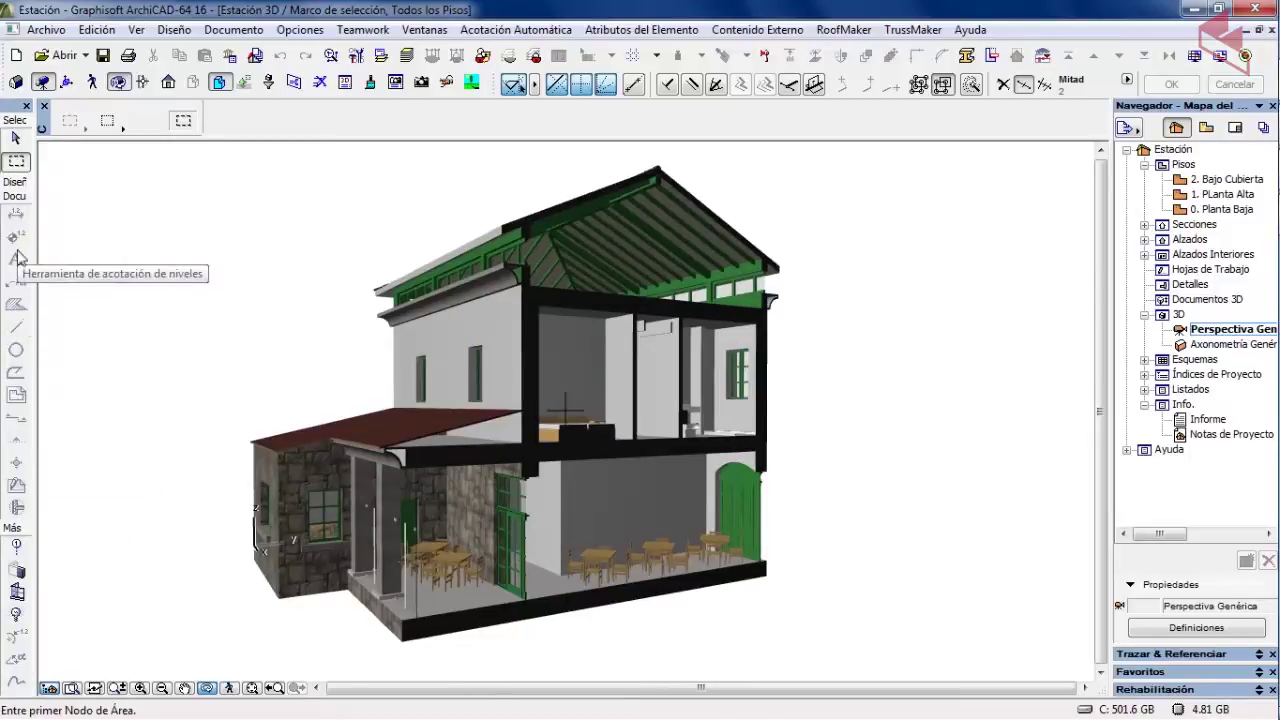
pyautogui.moveTo(429, 392); pyautogui.dragTo(552, 355)
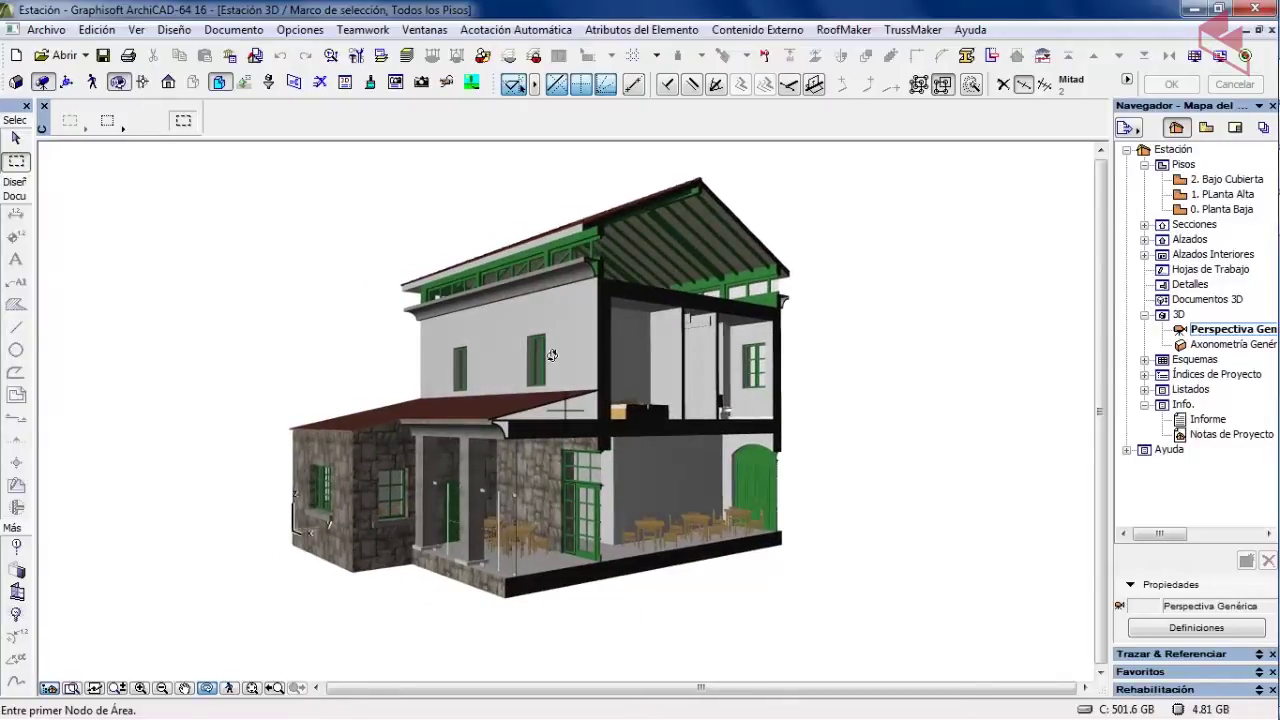
pyautogui.moveTo(552, 355); pyautogui.dragTo(481, 380)
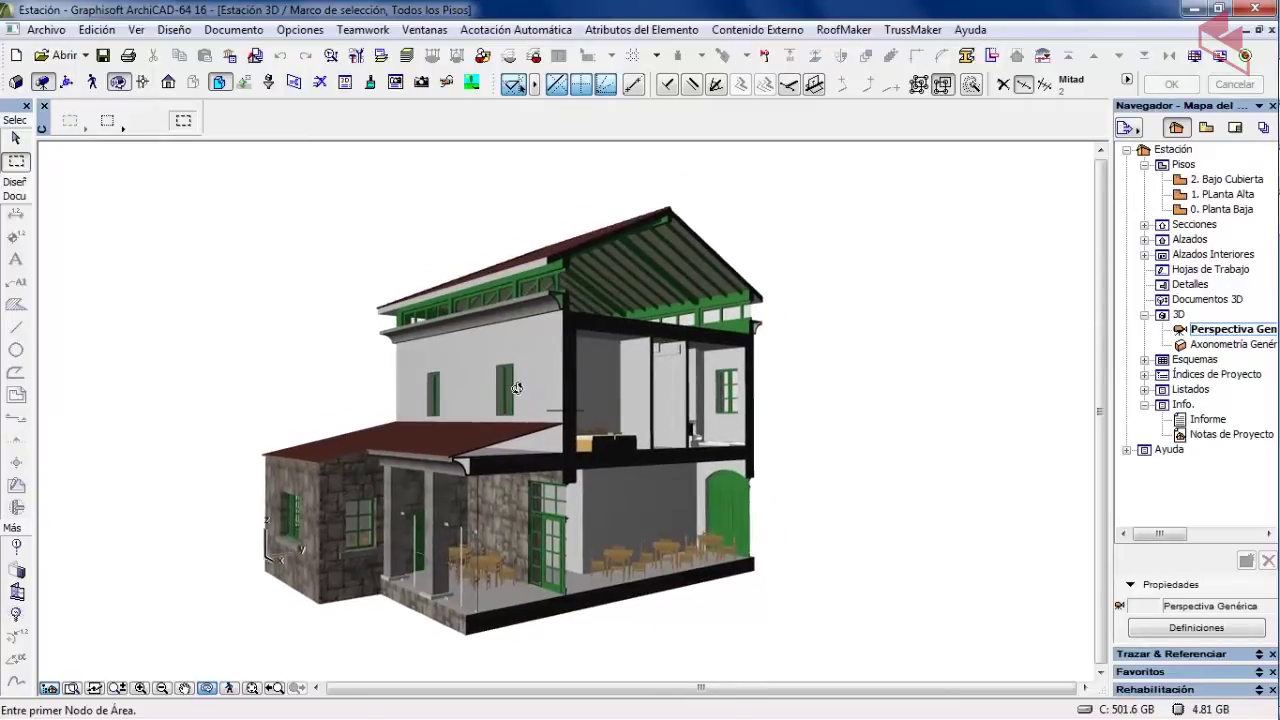
pyautogui.moveTo(528, 384); pyautogui.dragTo(507, 354)
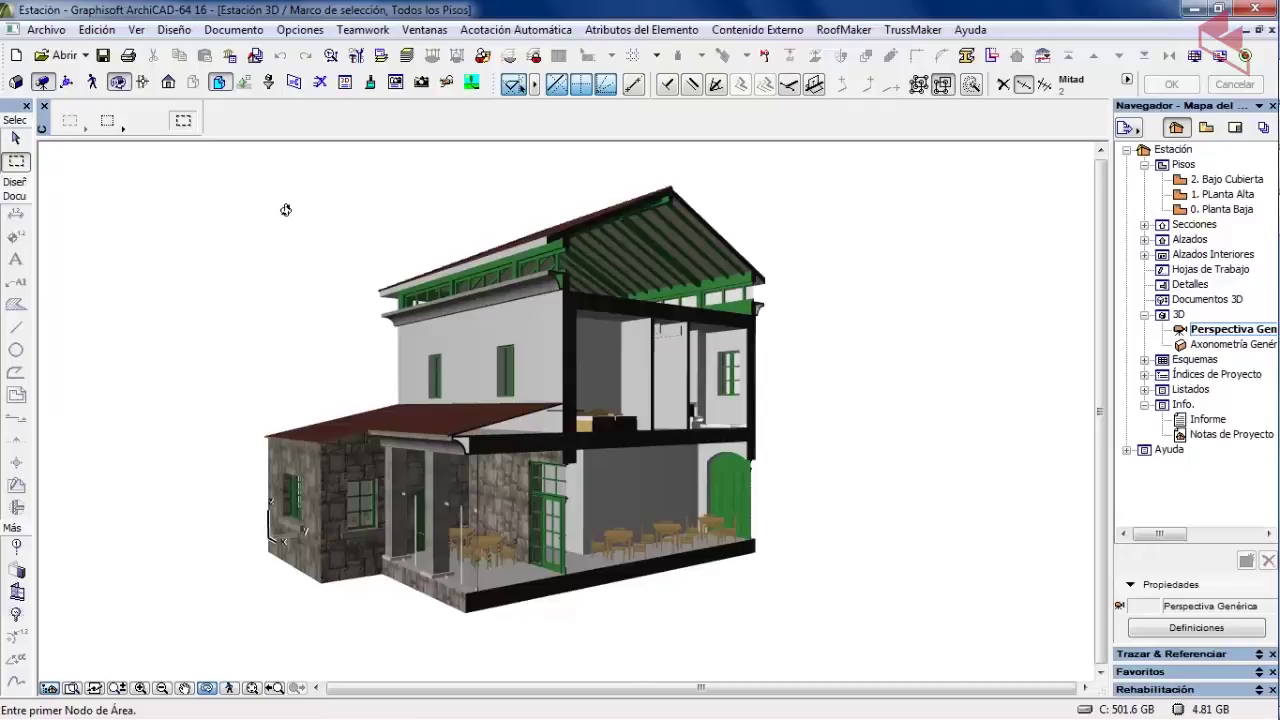
# - Open the default 3D document settings and set the reference ID to 3D-01
pyautogui.click(240, 31)
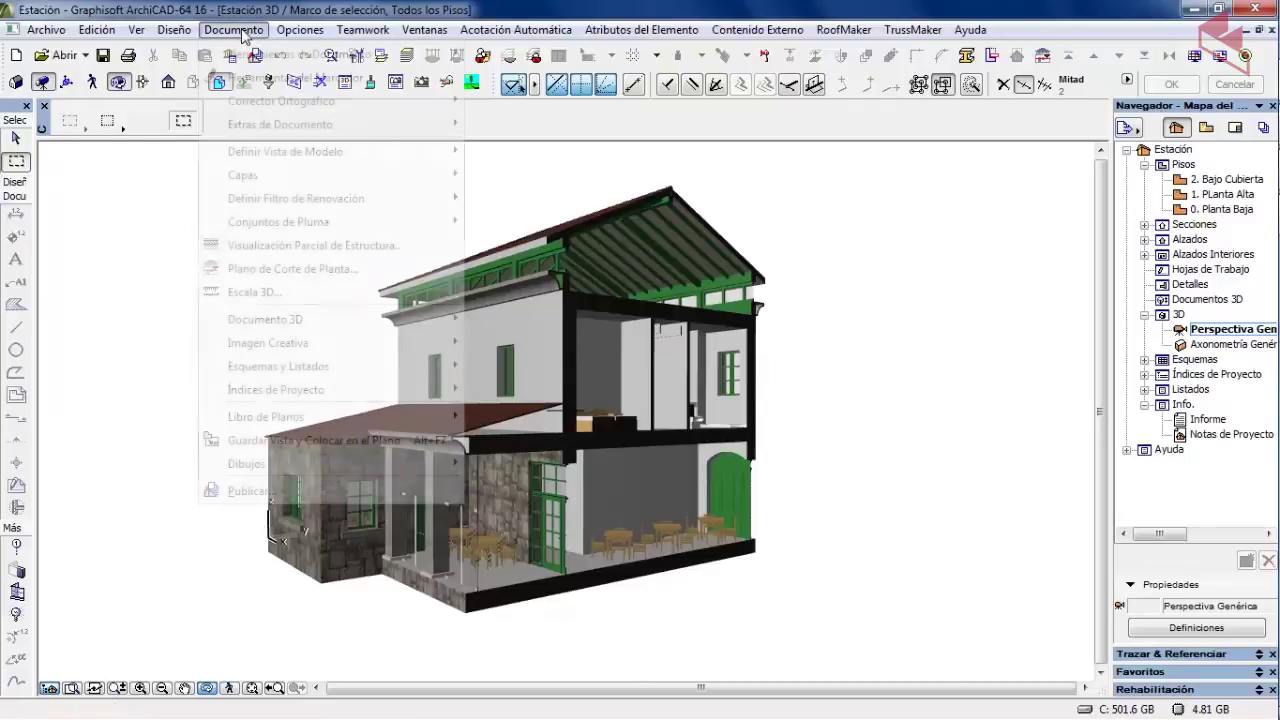
pyautogui.moveTo(296, 320)
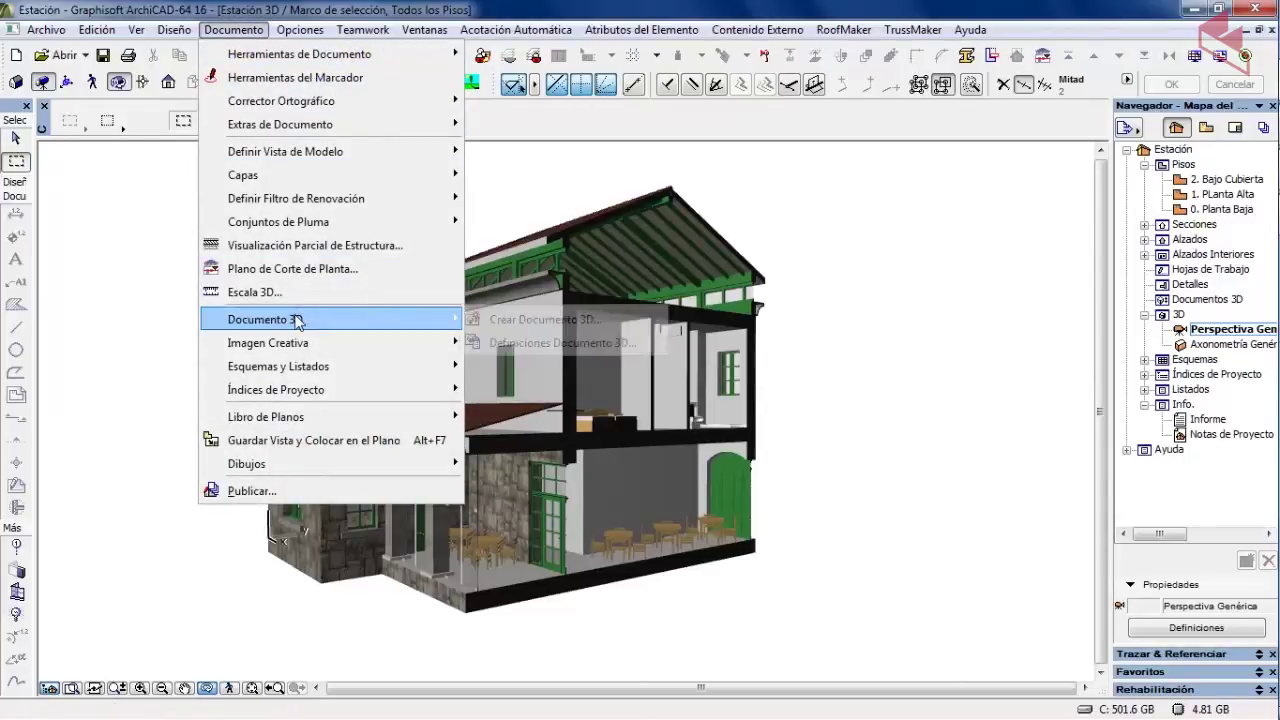
pyautogui.click(592, 343)
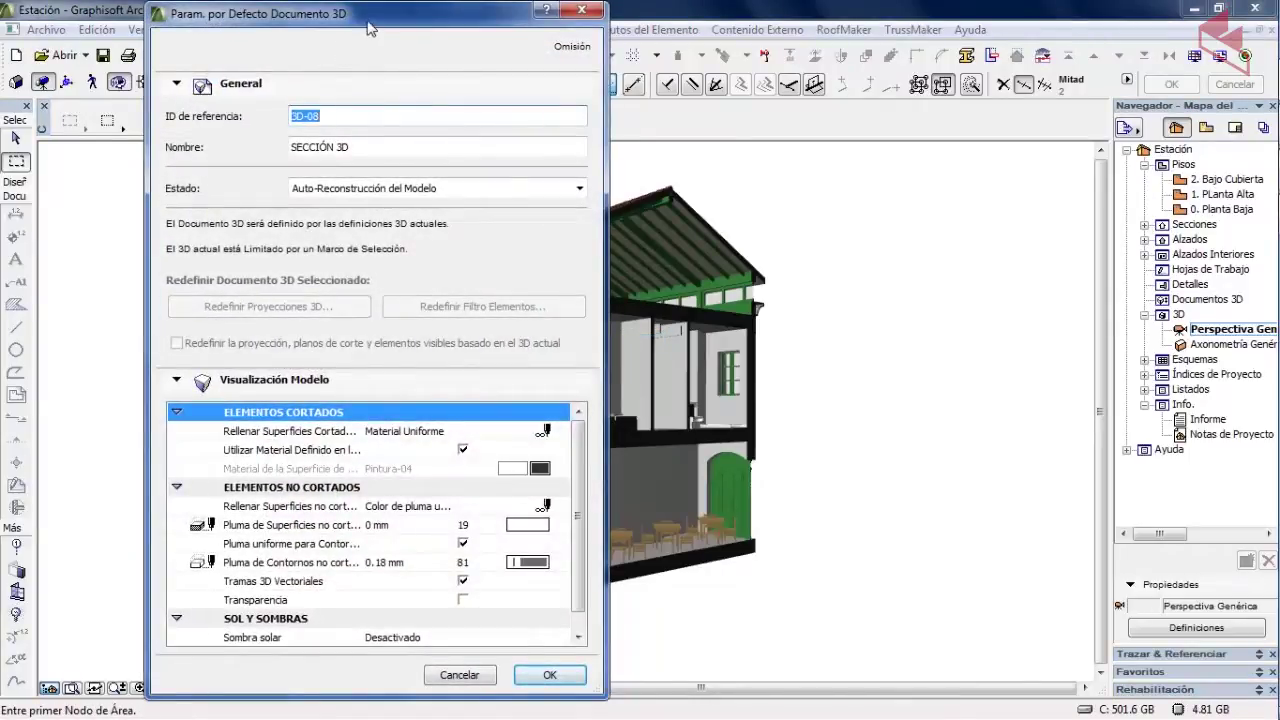
pyautogui.moveTo(376, 20); pyautogui.dragTo(414, 23)
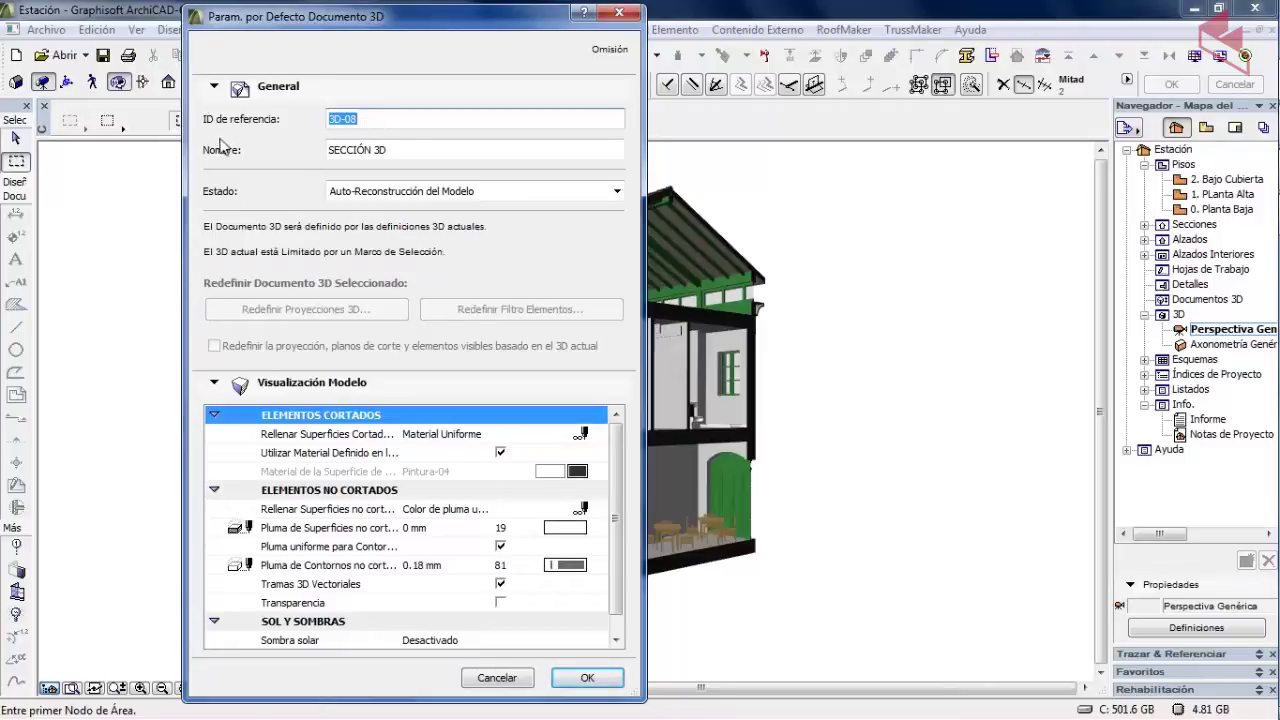
pyautogui.click(369, 119)
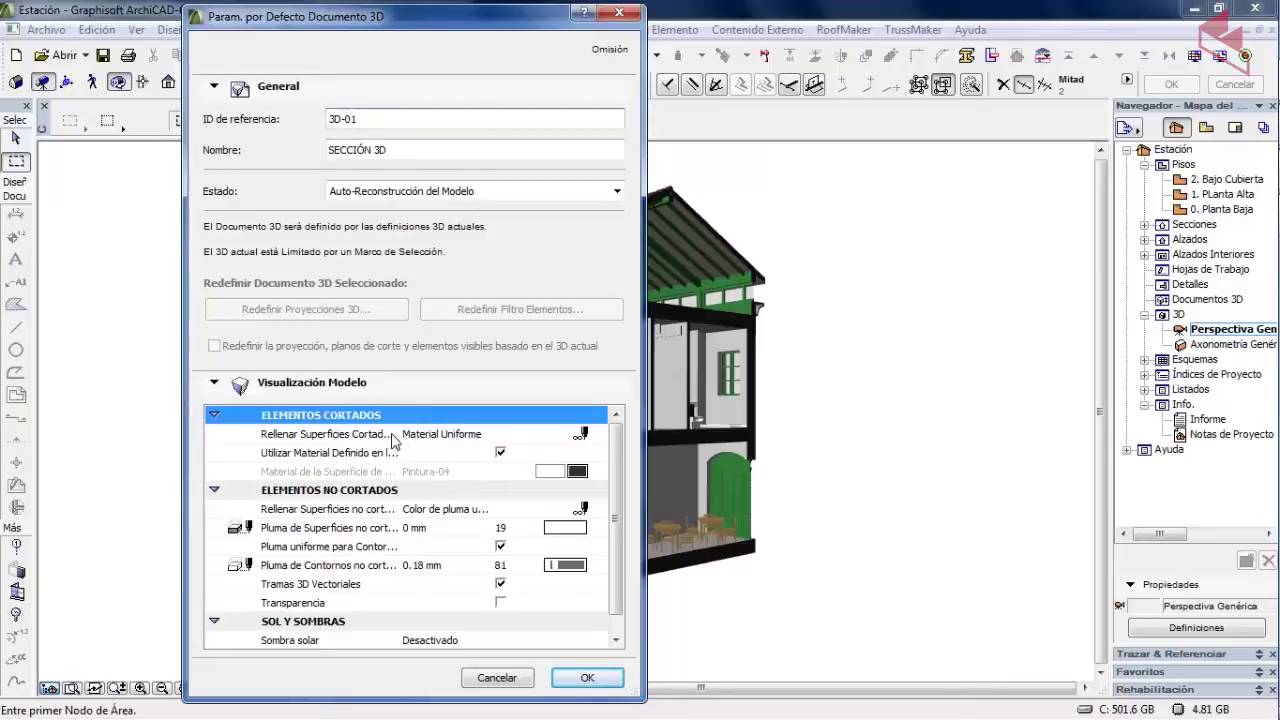
# - Fill the cut surfaces with Material Uniforme and disable the use of the elements' own cut material, using Pintura-04 instead
pyautogui.click(582, 436)
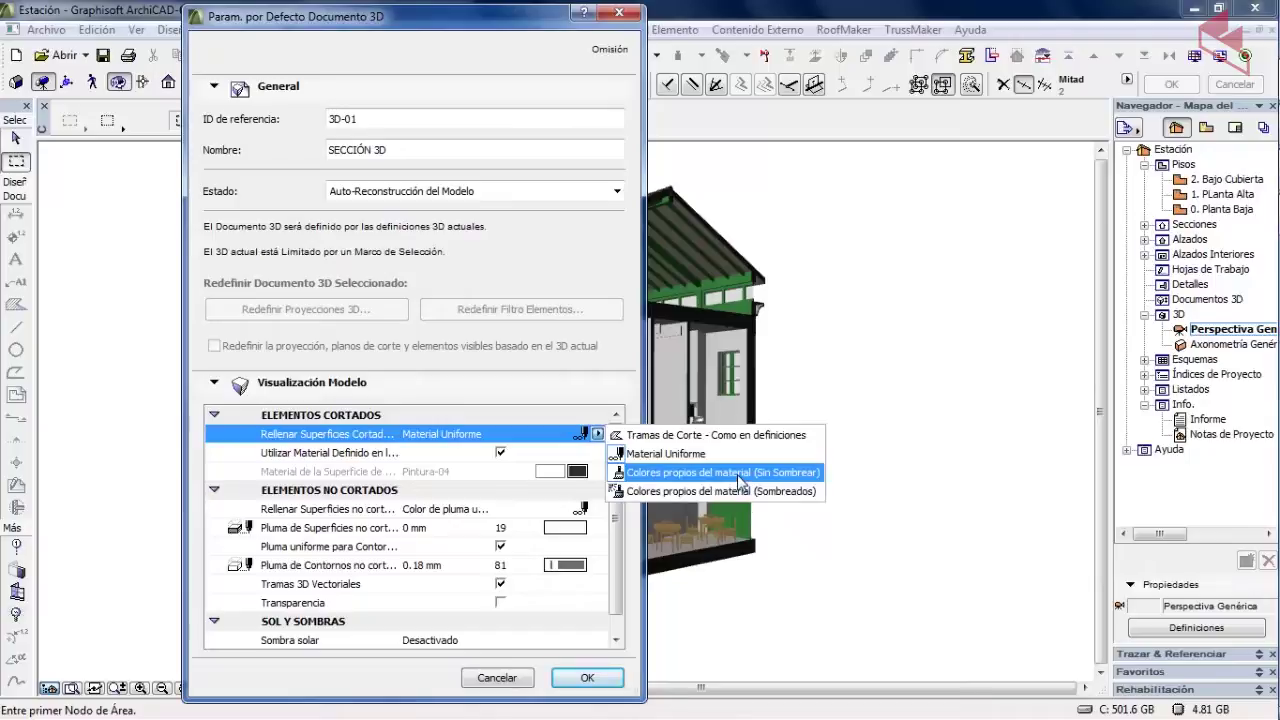
pyautogui.click(673, 456)
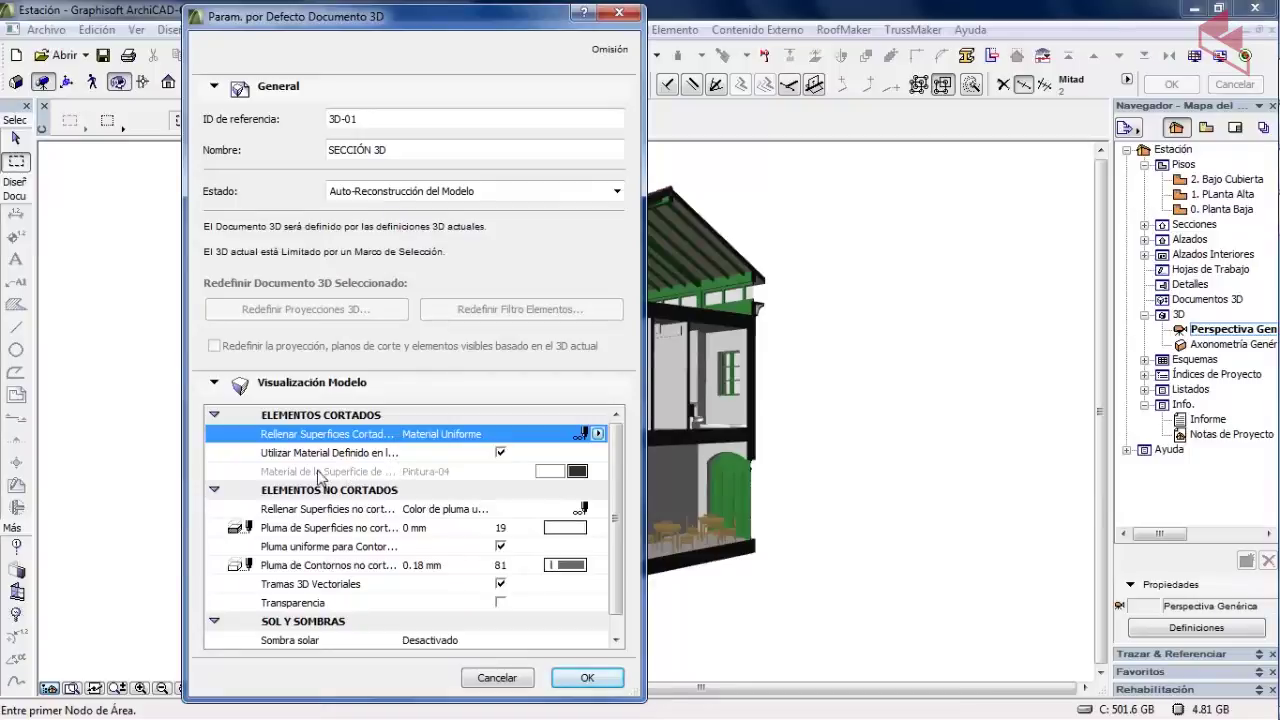
pyautogui.click(494, 456)
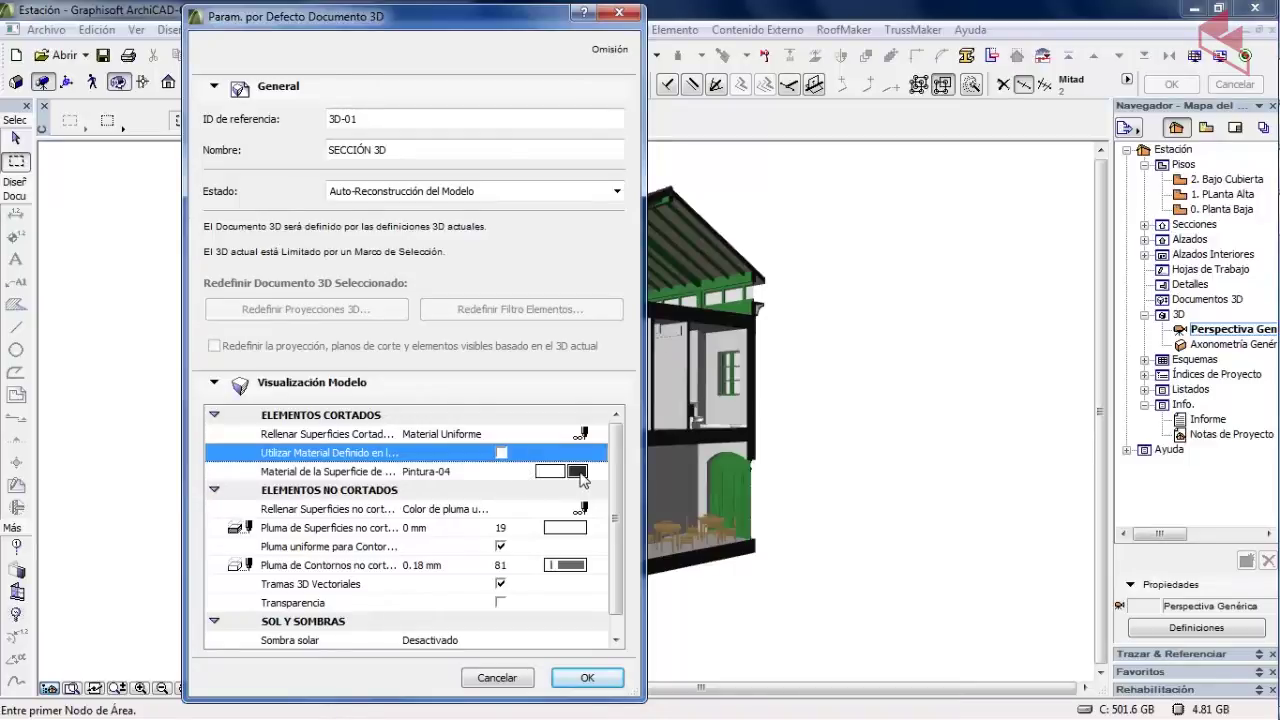
pyautogui.click(578, 472)
pyautogui.click(579, 473)
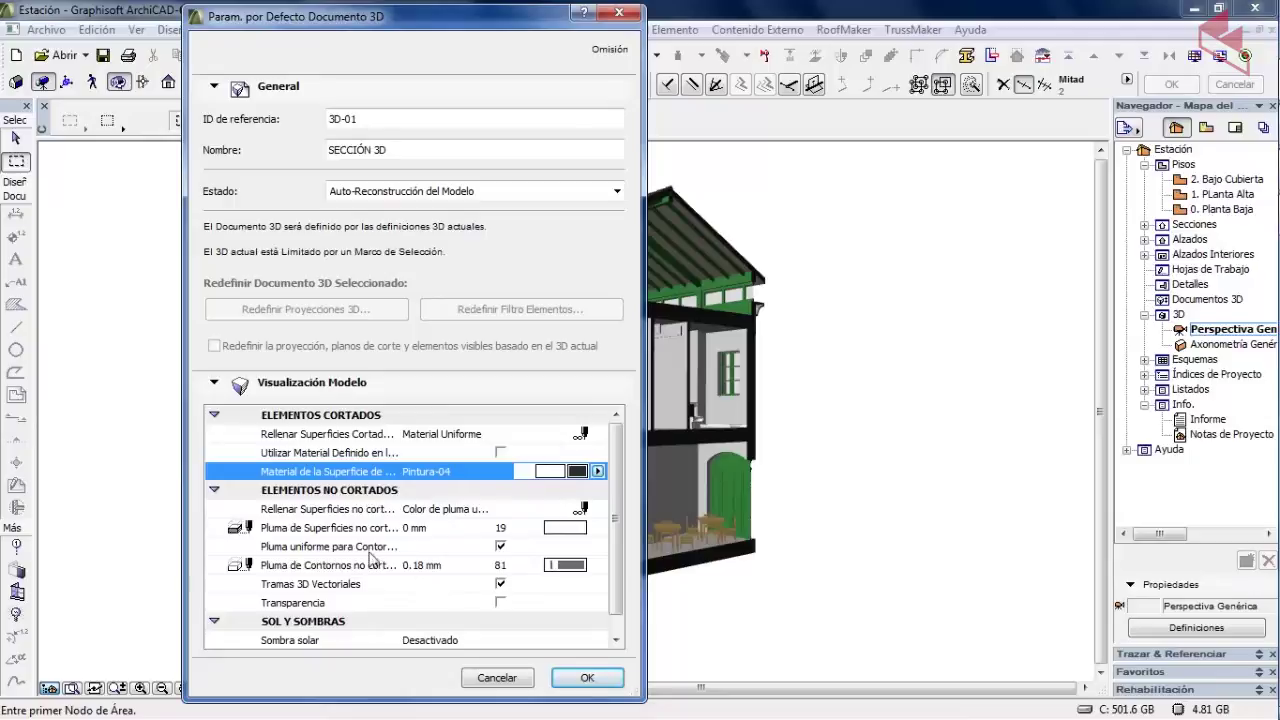
# - Check the fill options available for the uncut surfaces without choosing a different one
pyautogui.click(576, 512)
pyautogui.click(579, 512)
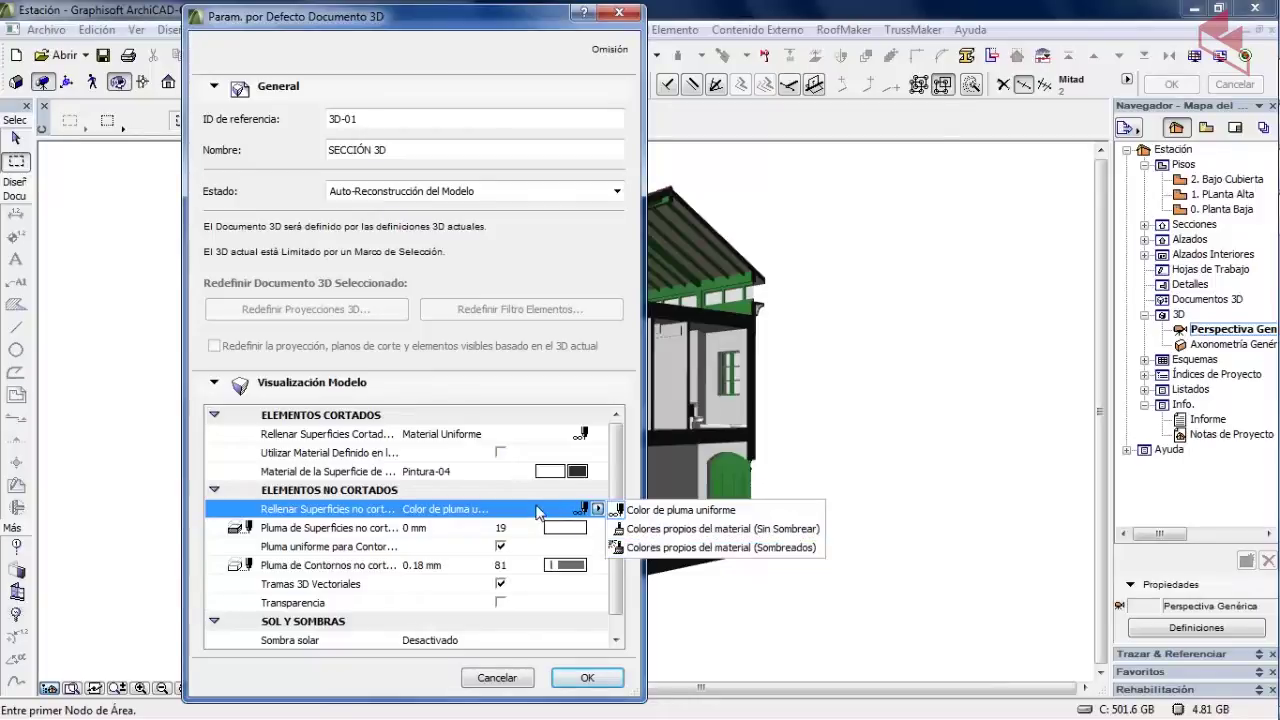
pyautogui.click(530, 508)
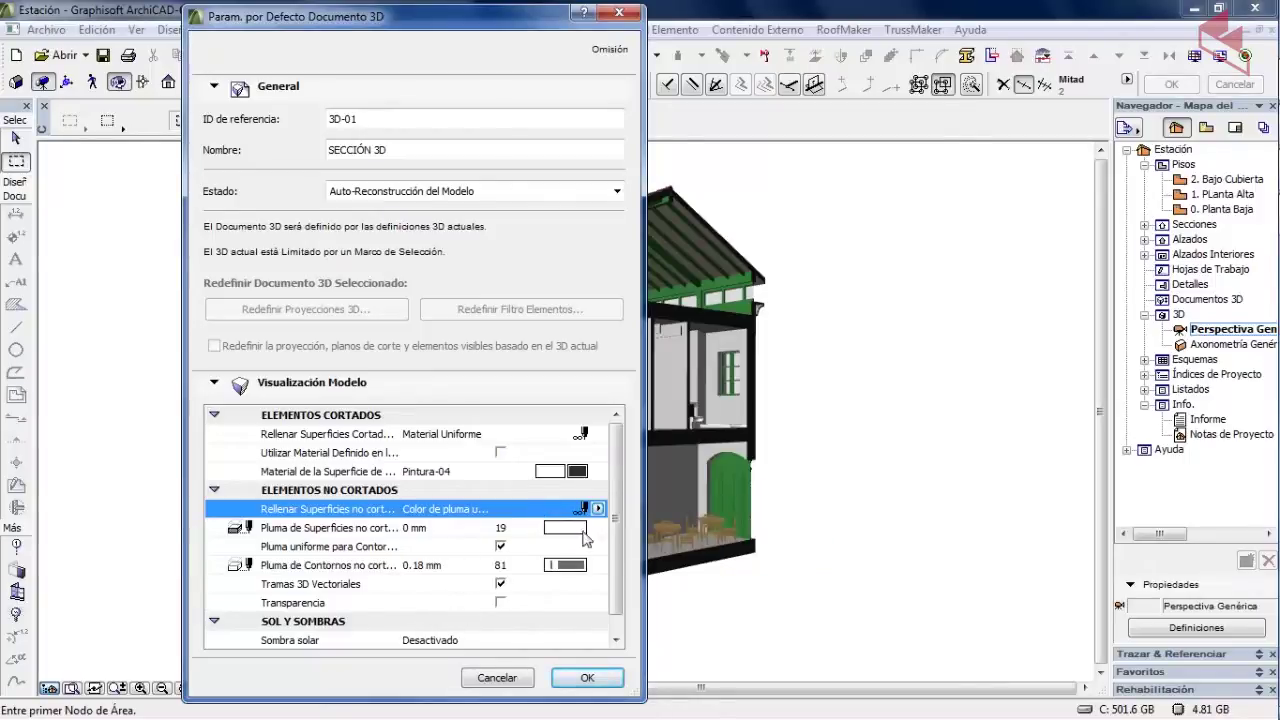
# - Set the sun shadow to Activado in the 3D document defaults and accept the settings
pyautogui.scroll(-1, 612, 525)
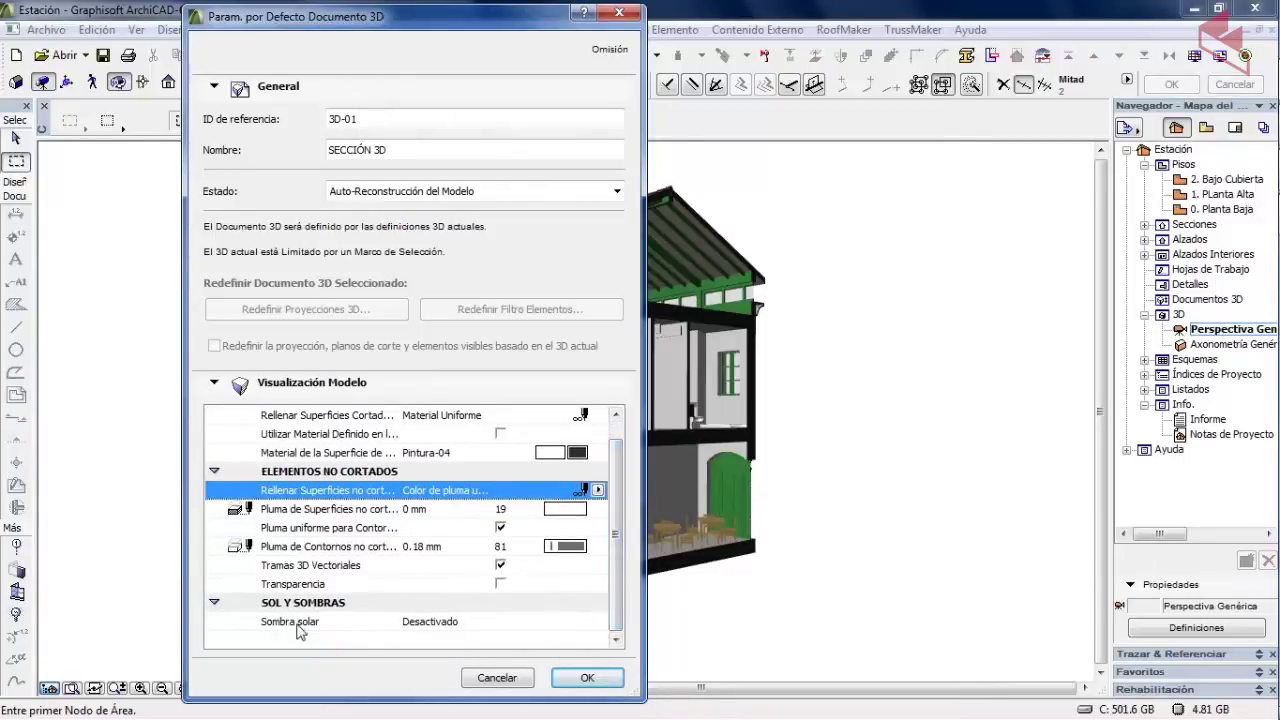
pyautogui.click(450, 626)
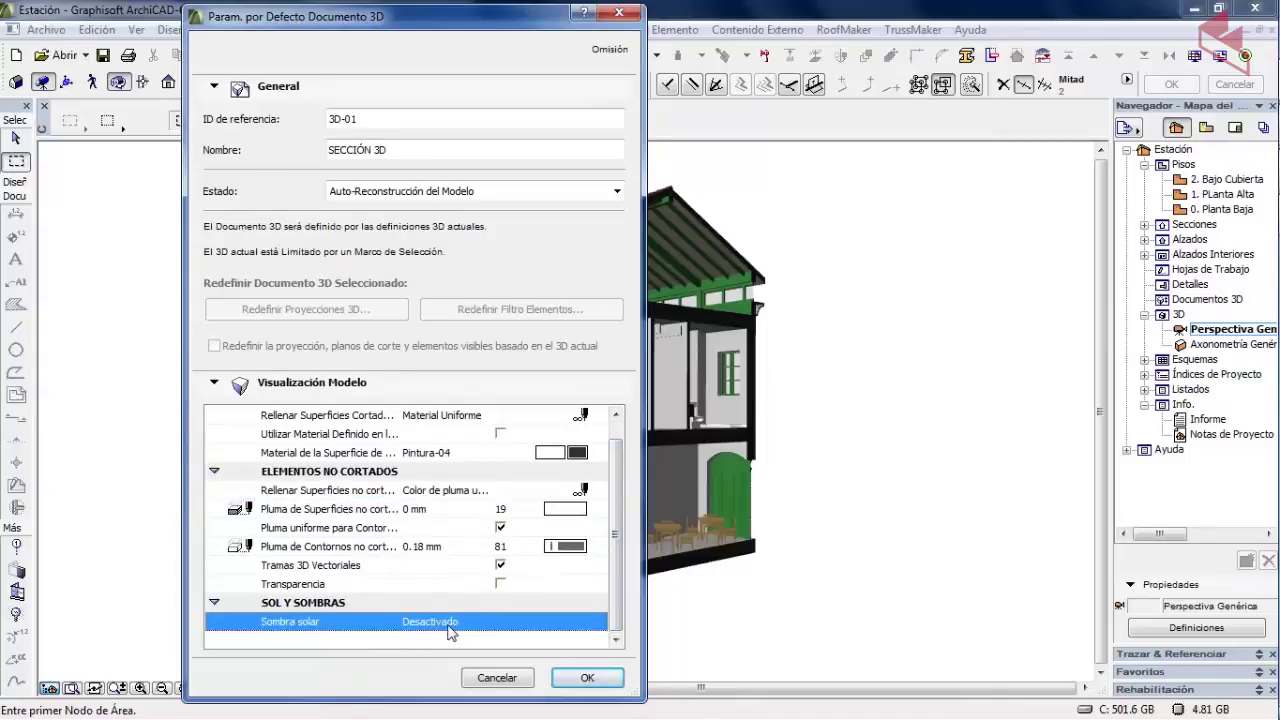
pyautogui.click(598, 622)
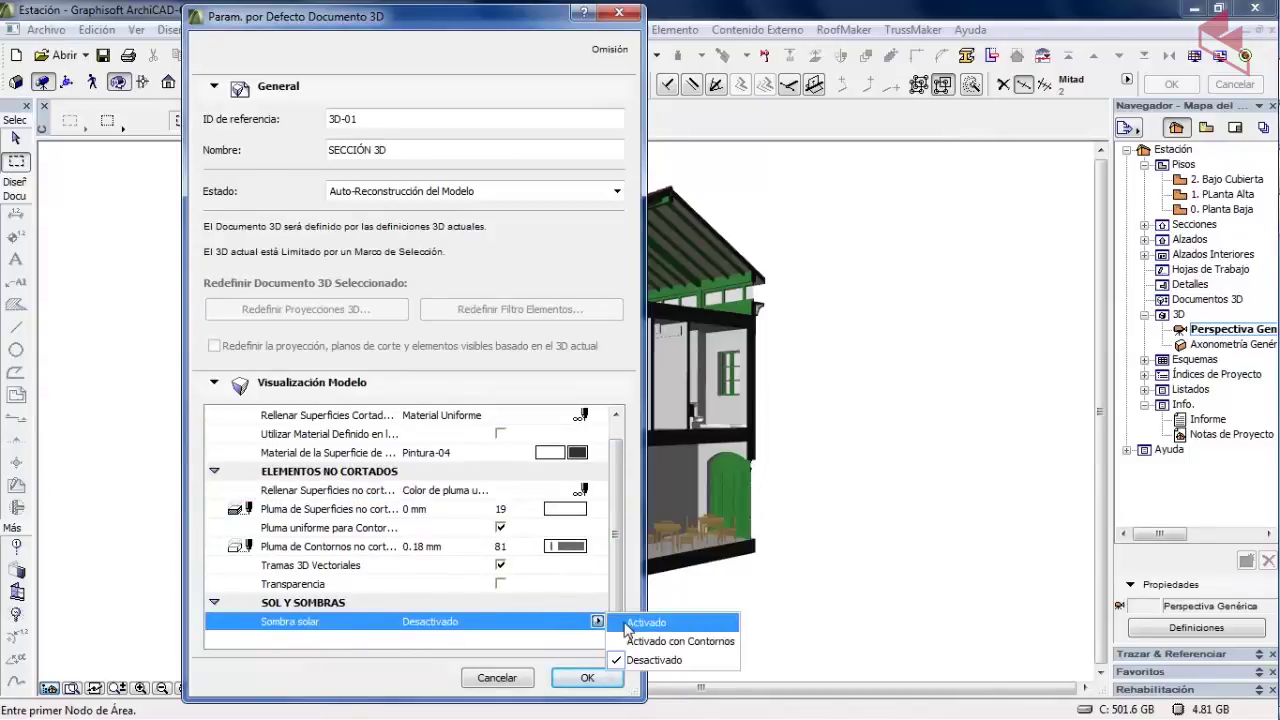
pyautogui.click(650, 690)
pyautogui.scroll(-1, 612, 507)
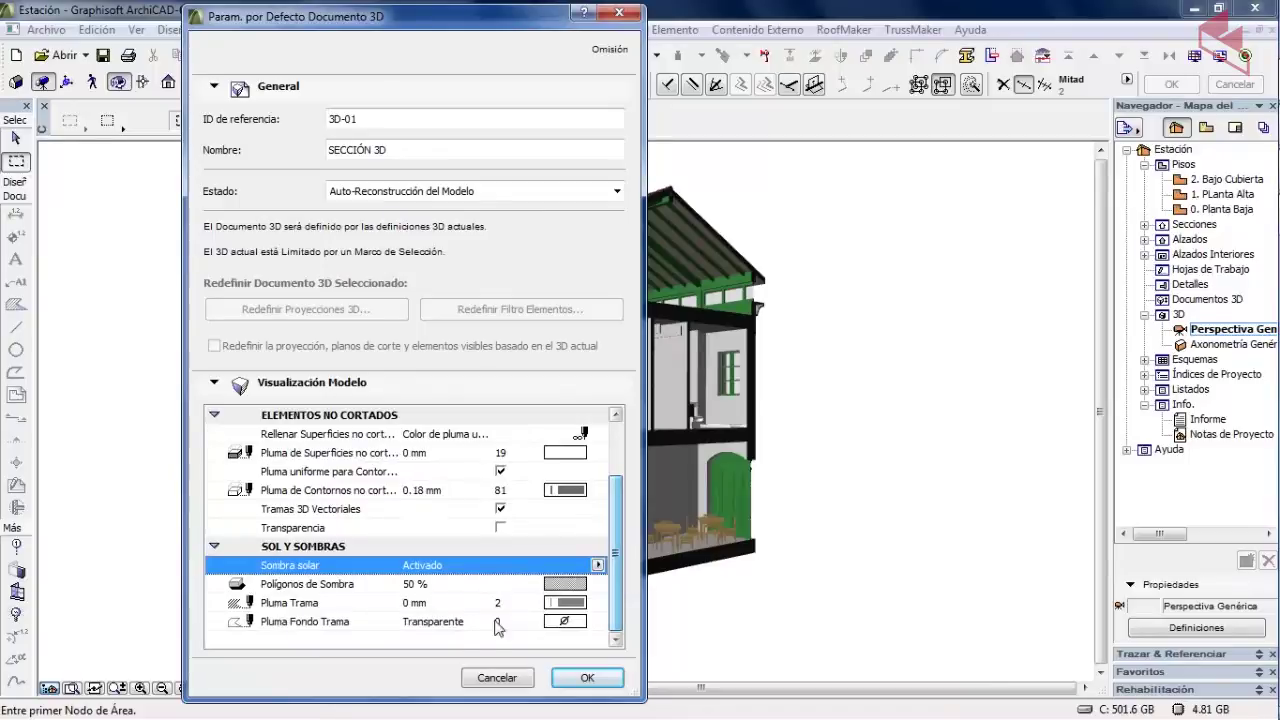
pyautogui.click(586, 678)
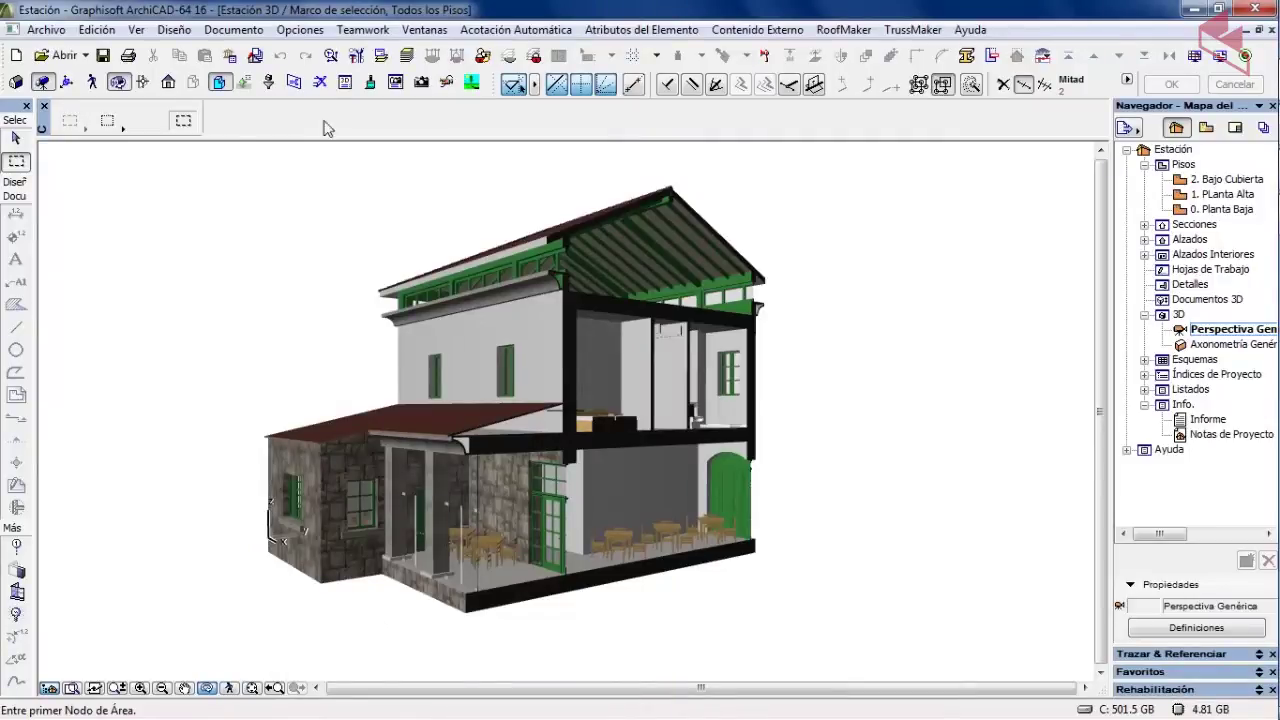
pyautogui.click(234, 30)
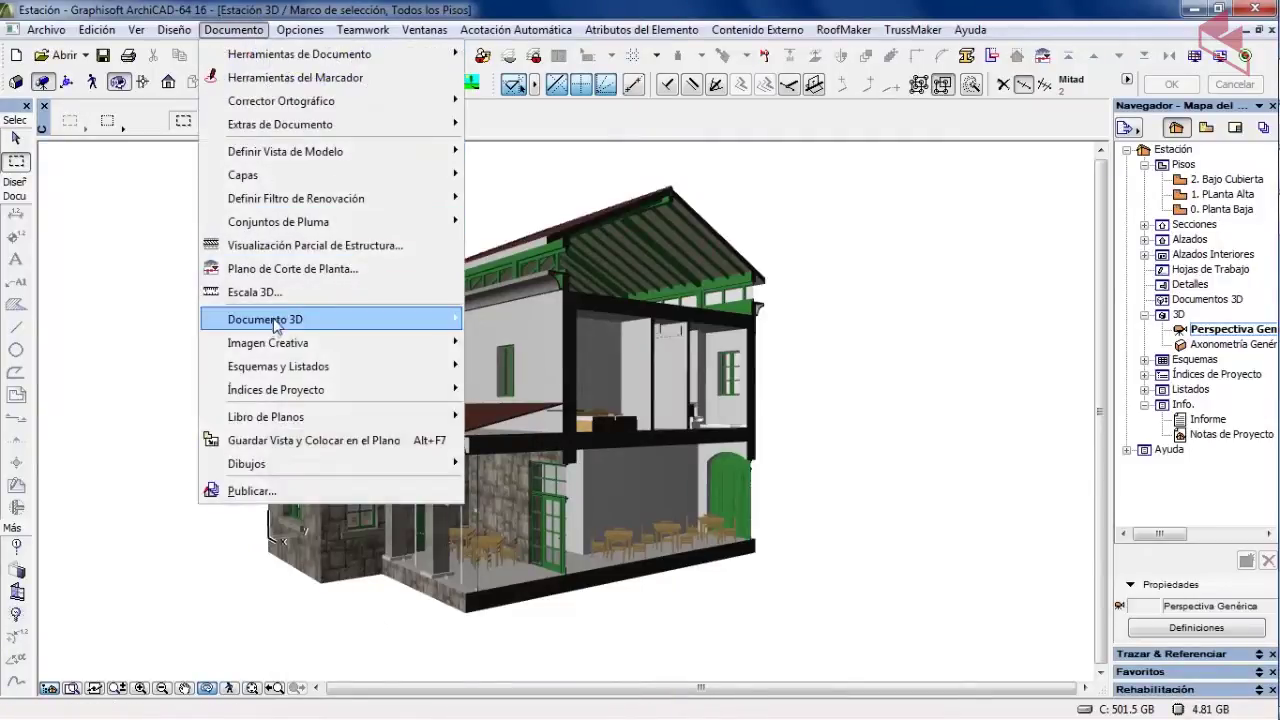
pyautogui.moveTo(272, 325)
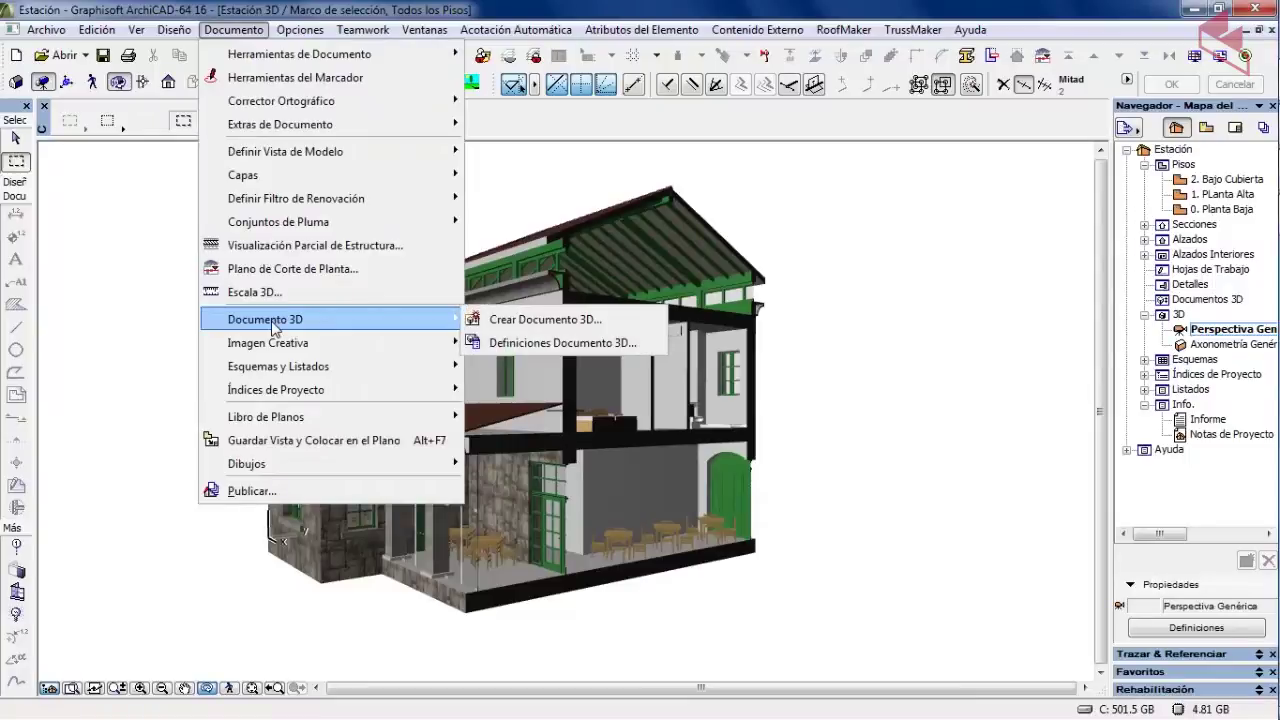
pyautogui.click(521, 320)
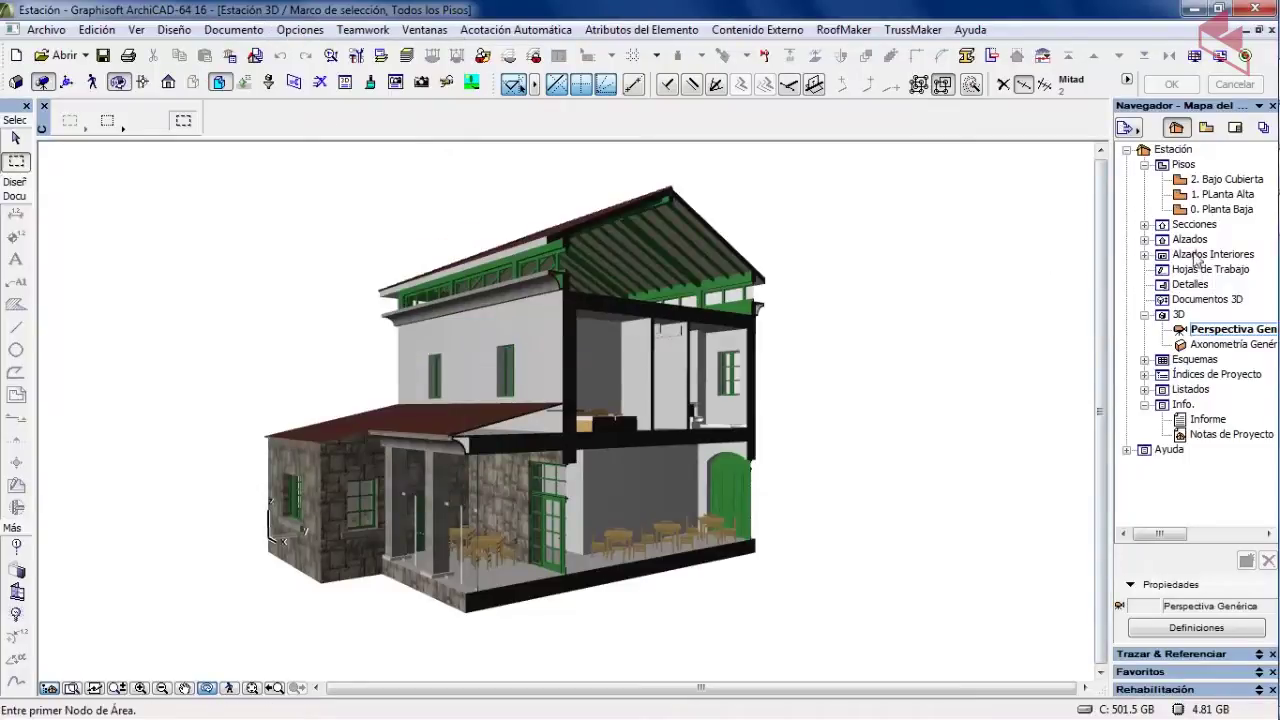
# - Create a new 3D document from the marquee-cut perspective with reference ID 3D-01 and name SECCIÓN 3D
pyautogui.rightClick(1205, 302)
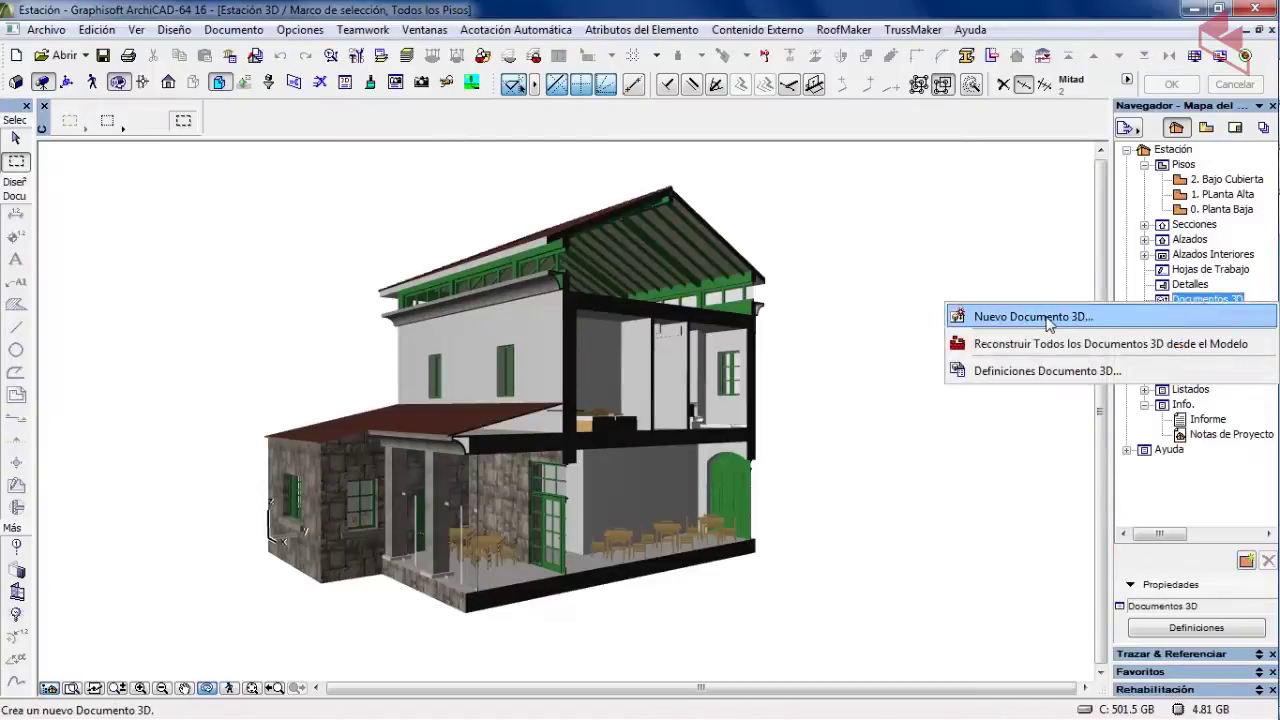
pyautogui.click(1040, 317)
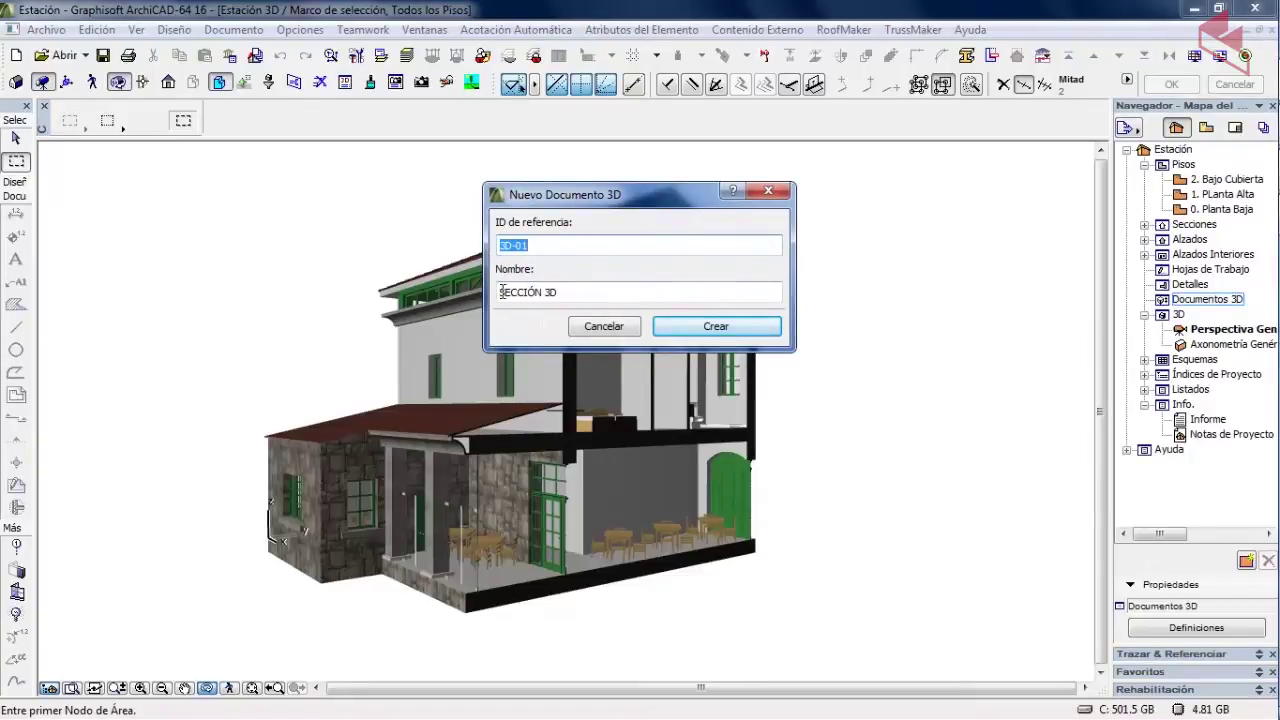
pyautogui.click(710, 330)
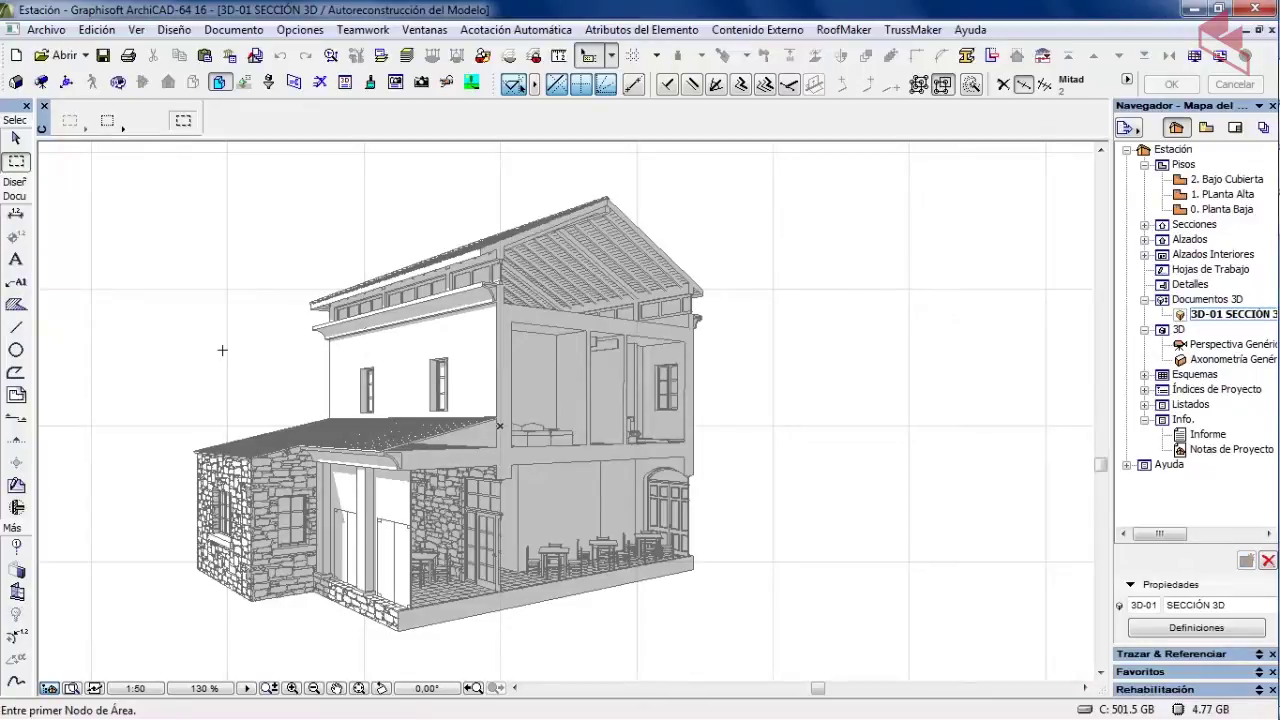
pyautogui.moveTo(288, 381); pyautogui.dragTo(351, 363, button='middle')
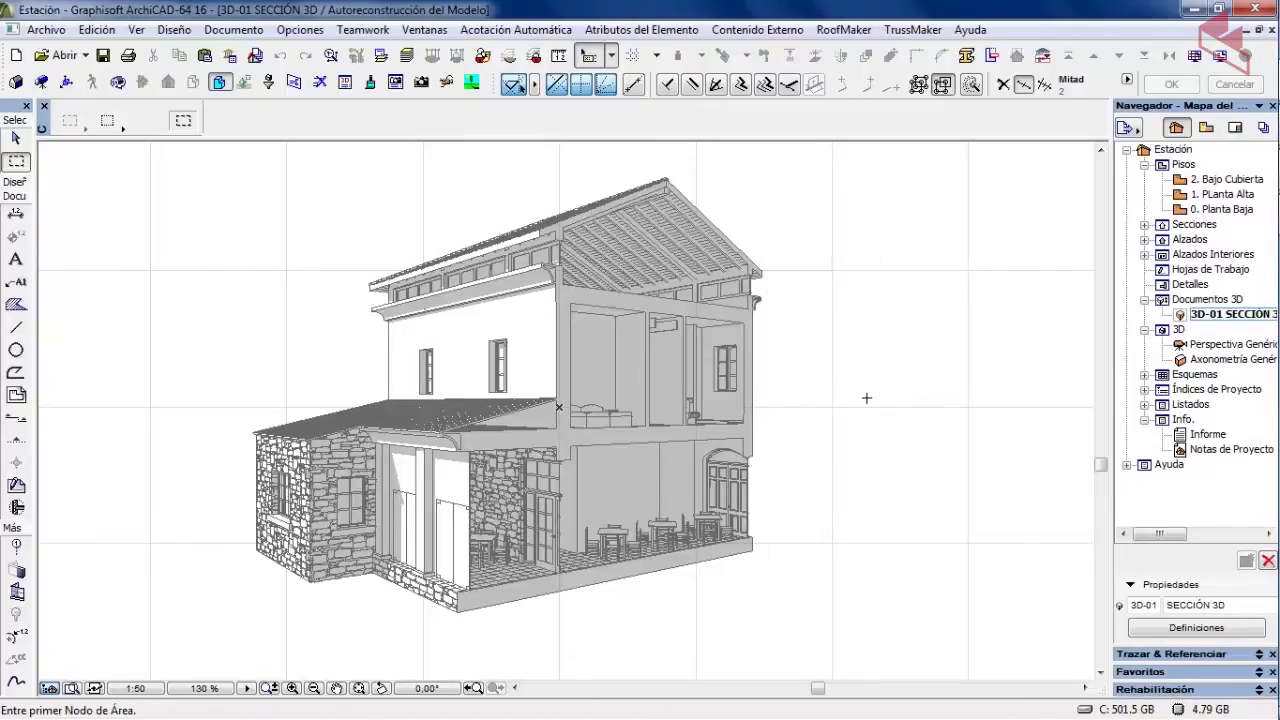
# - Set the sun shadow of the 3D-01 SECCIÓN 3D document to Desactivado and accept the settings
pyautogui.rightClick(1222, 318)
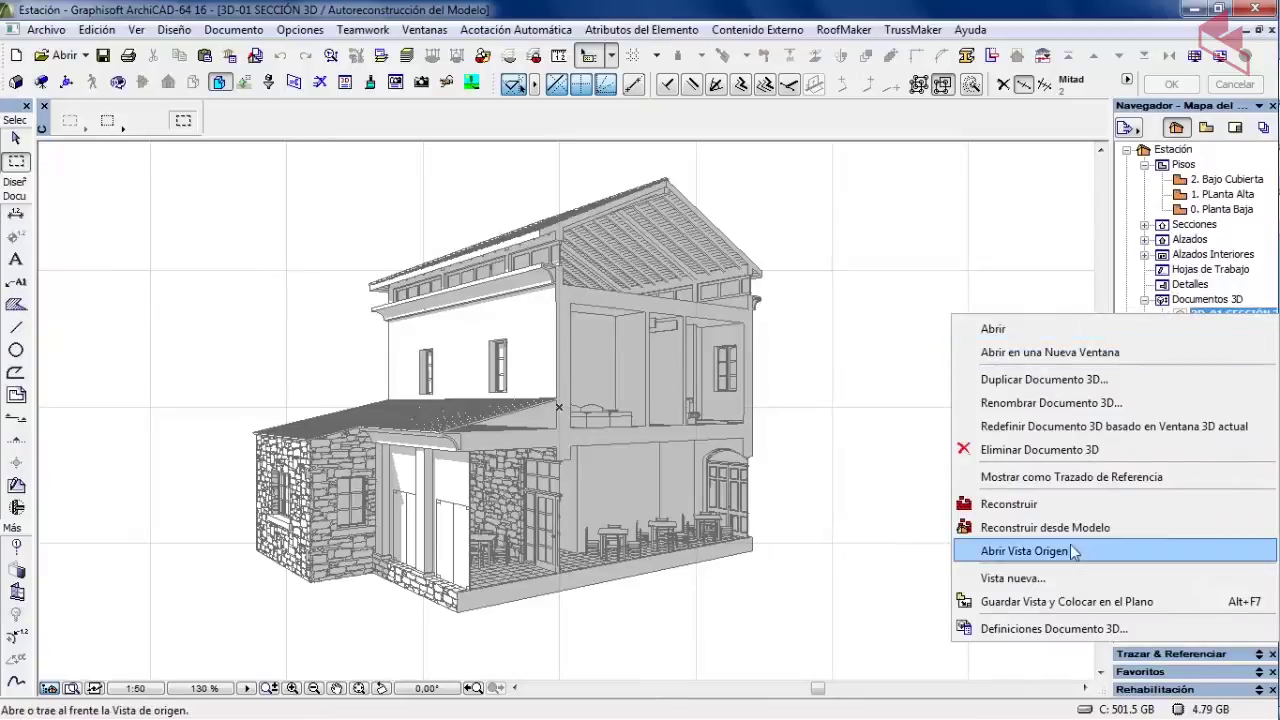
pyautogui.click(1080, 637)
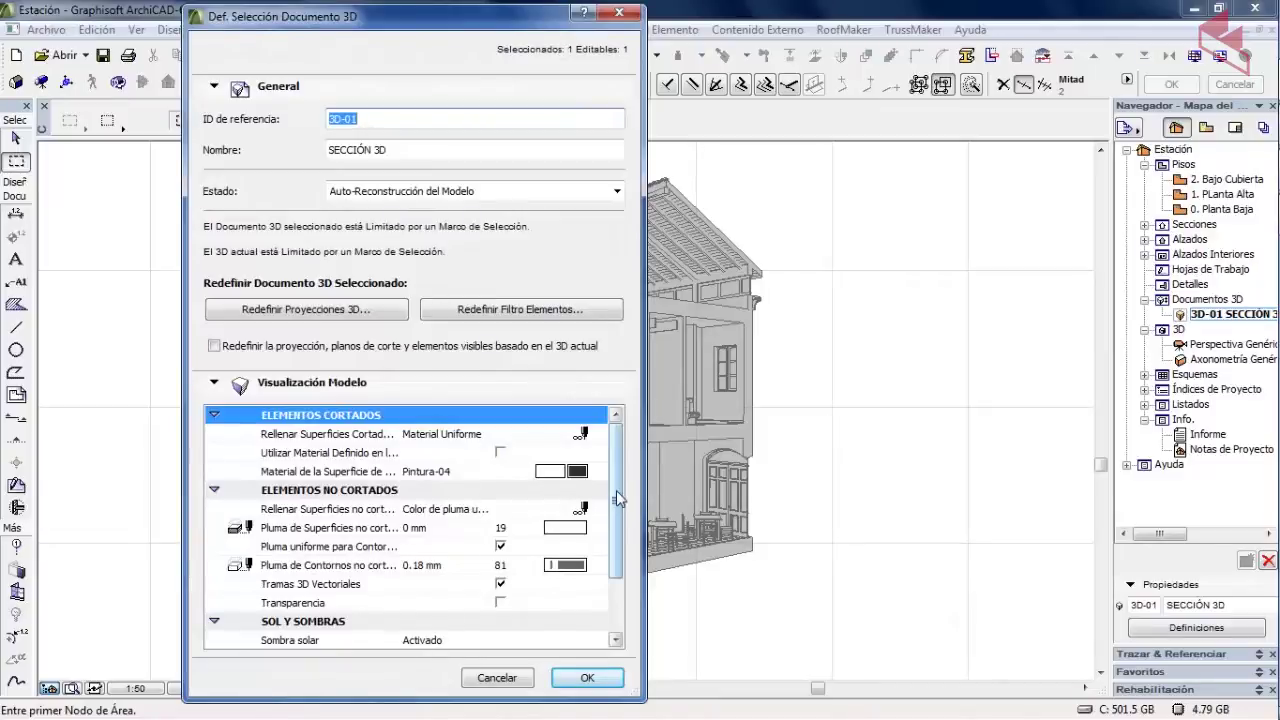
pyautogui.moveTo(616, 490); pyautogui.dragTo(613, 595)
pyautogui.click(488, 570)
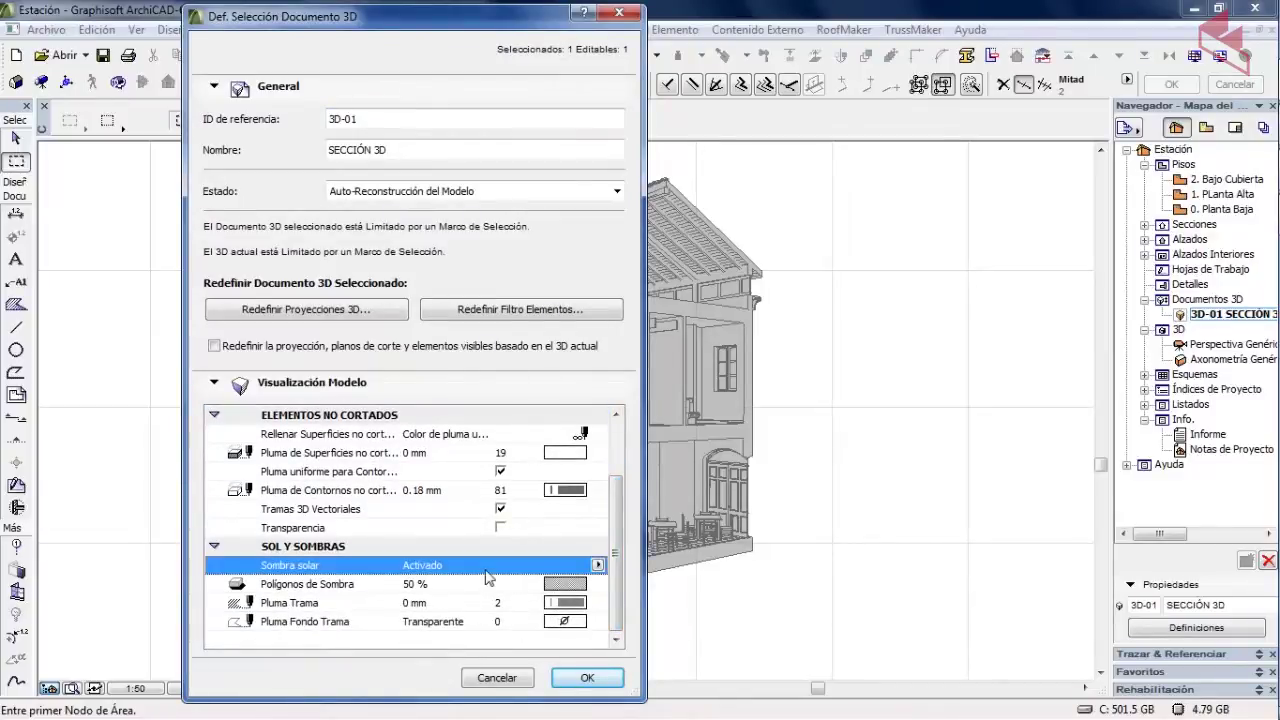
pyautogui.click(598, 567)
pyautogui.click(640, 604)
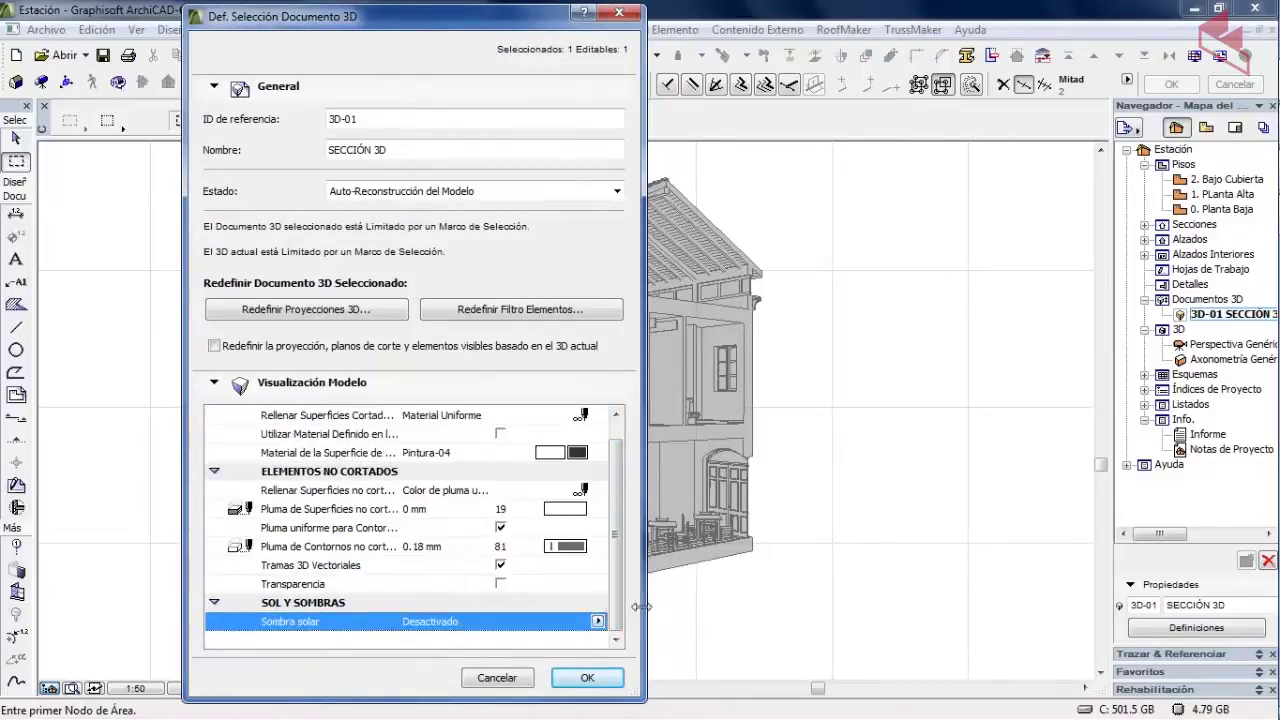
pyautogui.click(588, 677)
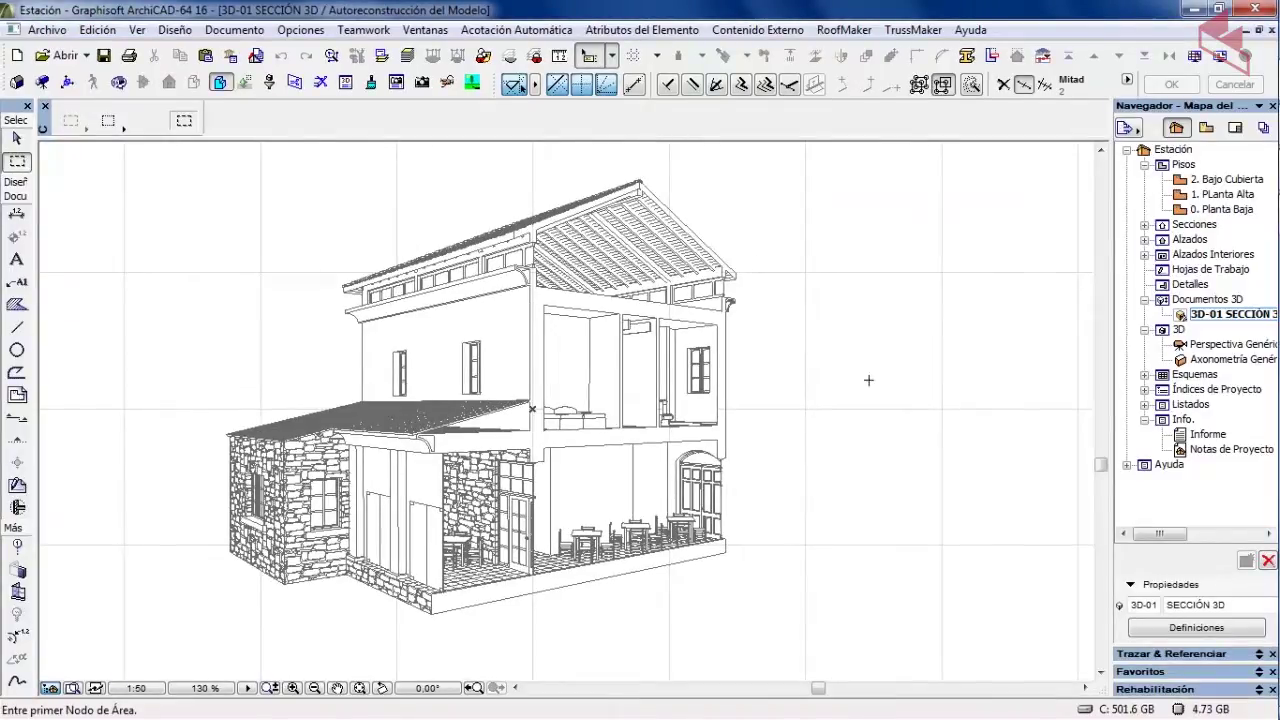
# - Fill the cut surfaces of the 3D-01 document with Colores propios del material (Sombreados) and inspect the cut walls and floor slab
pyautogui.rightClick(1225, 314)
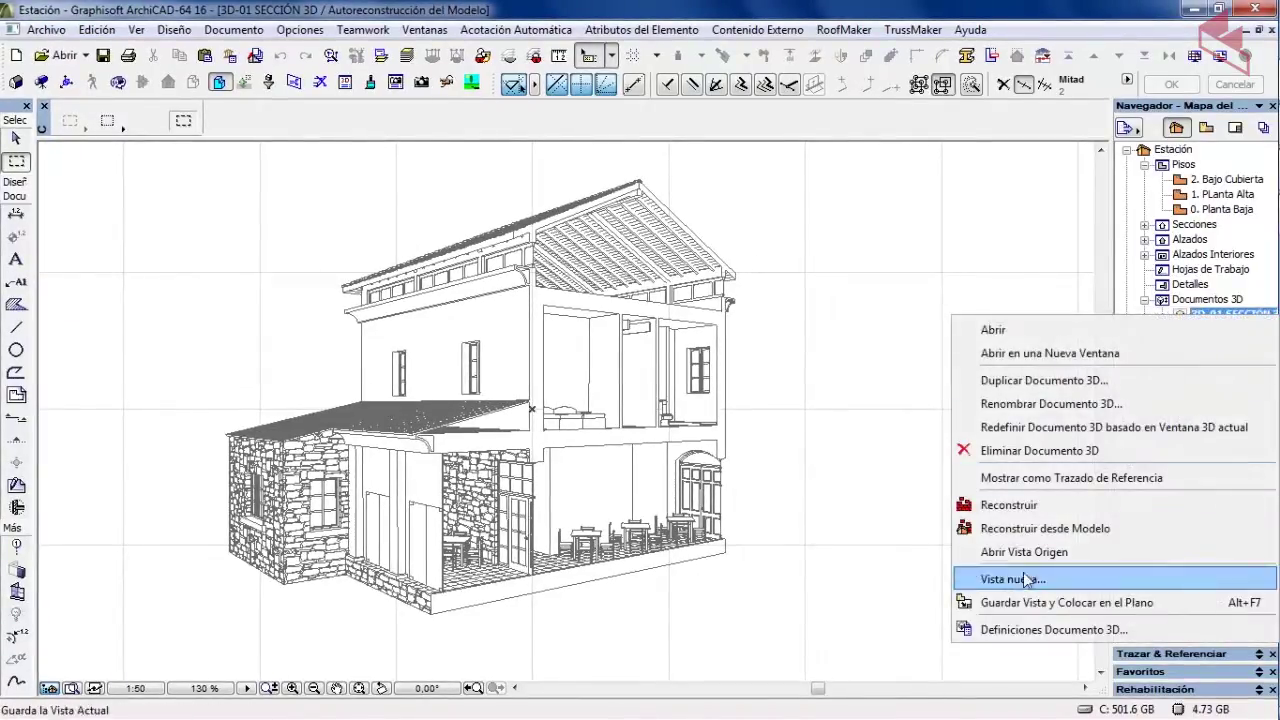
pyautogui.click(1020, 630)
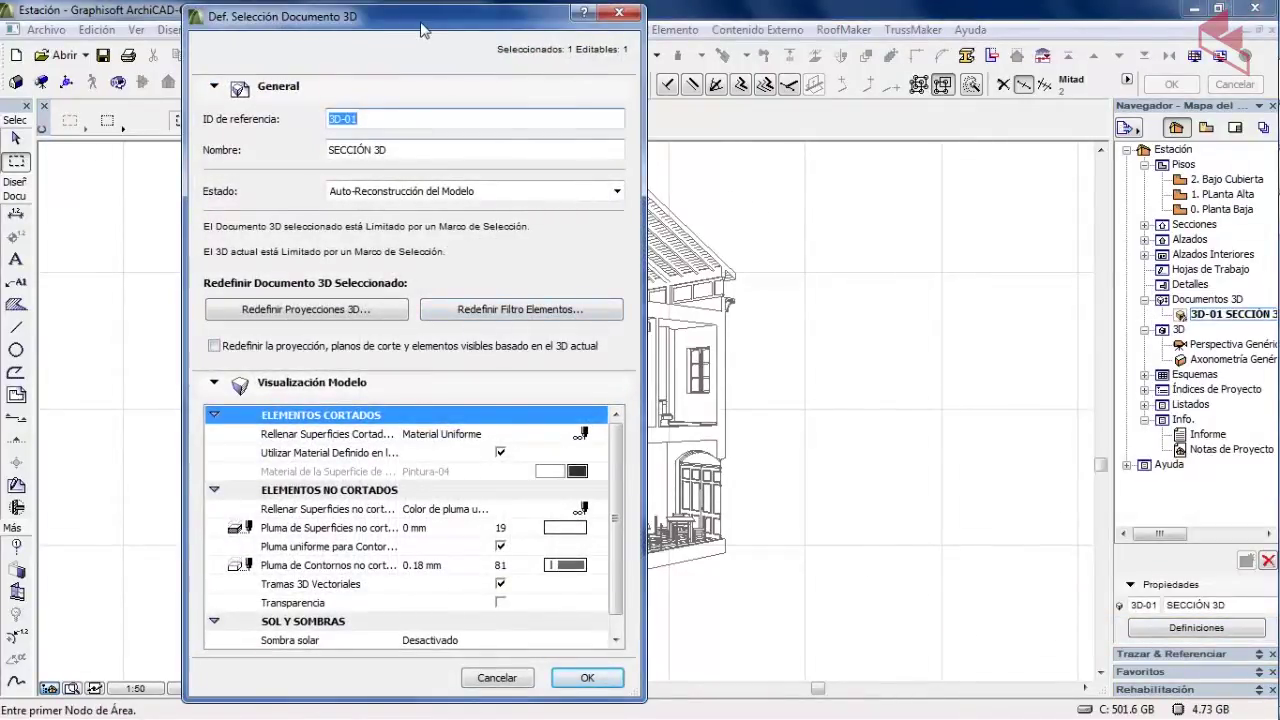
pyautogui.moveTo(421, 29); pyautogui.dragTo(457, 26)
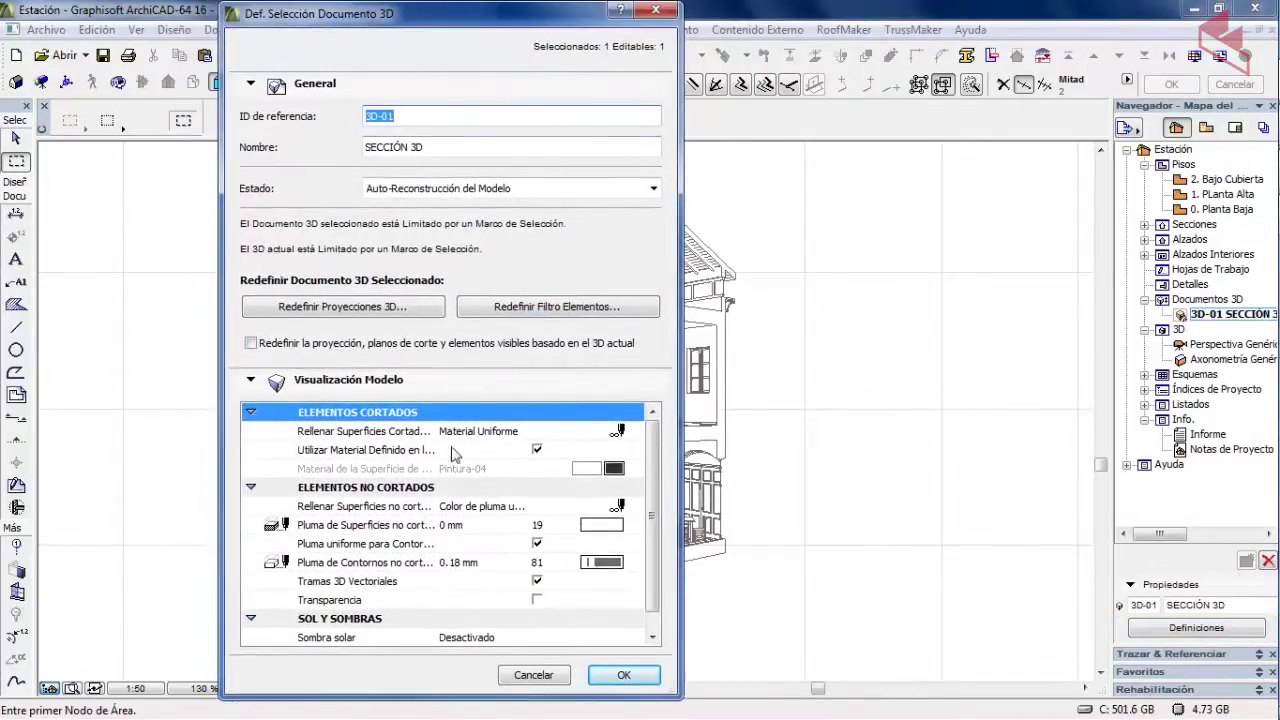
pyautogui.click(620, 432)
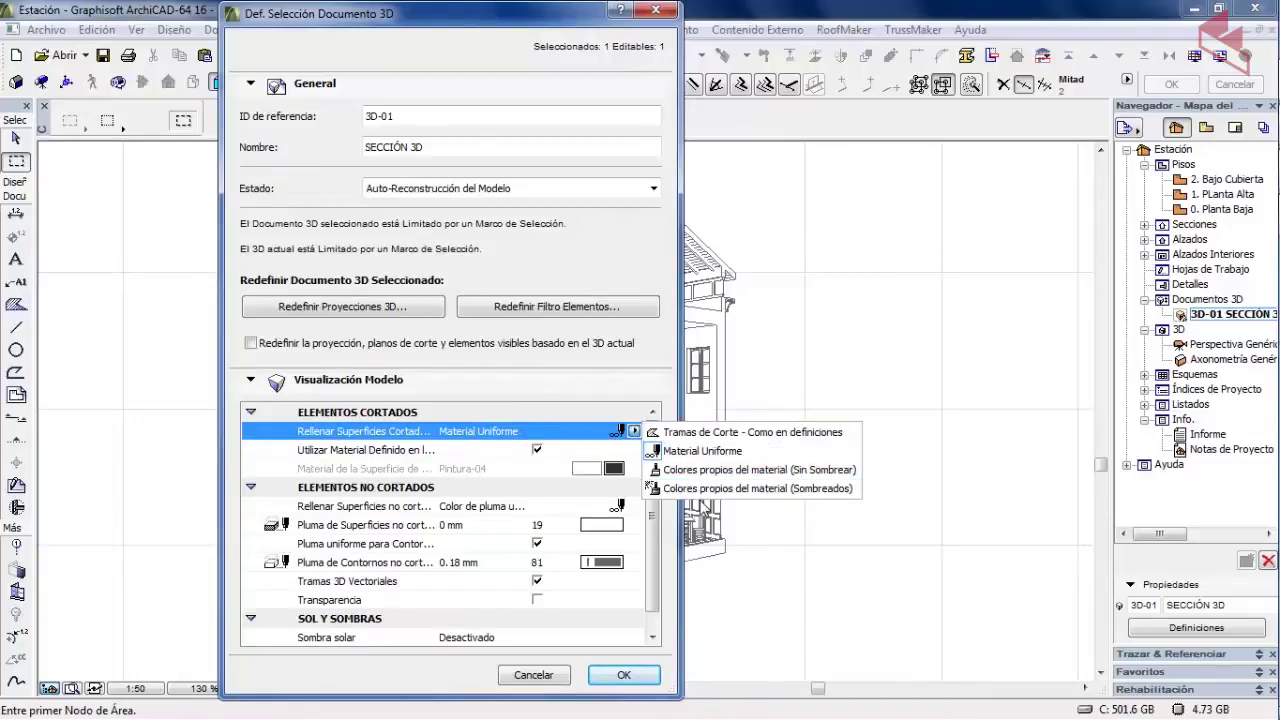
pyautogui.click(700, 488)
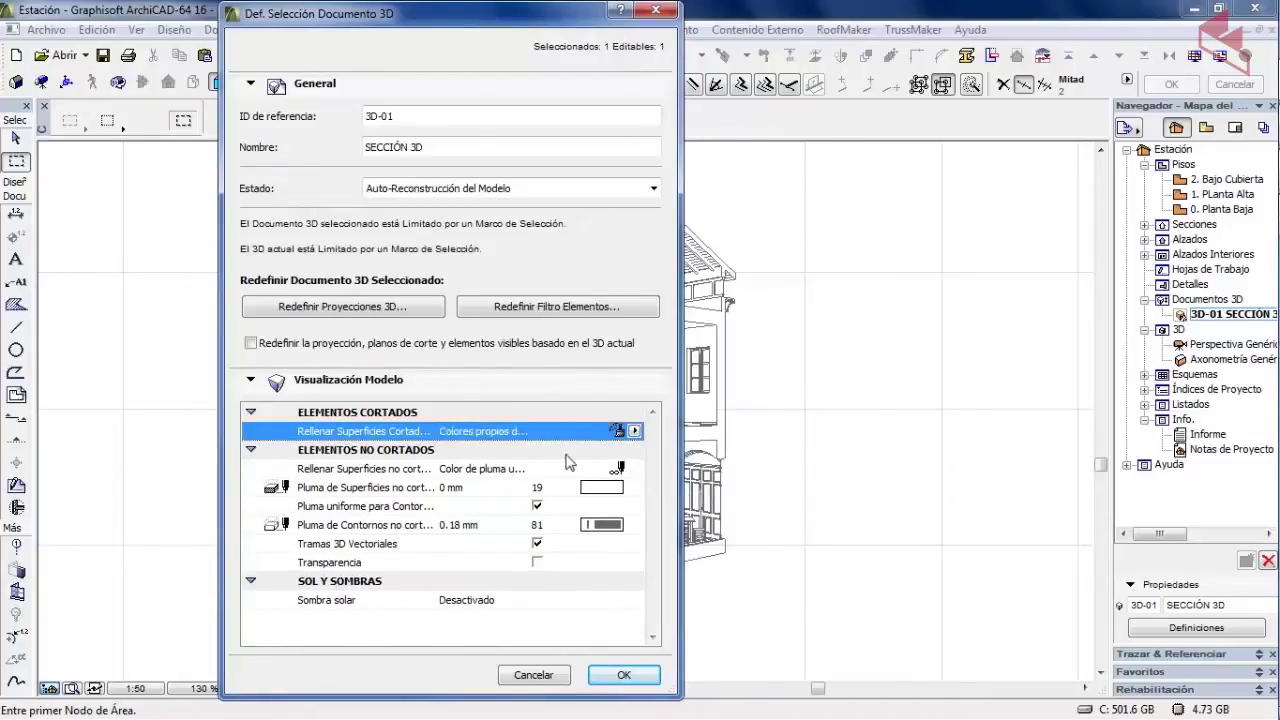
pyautogui.click(620, 675)
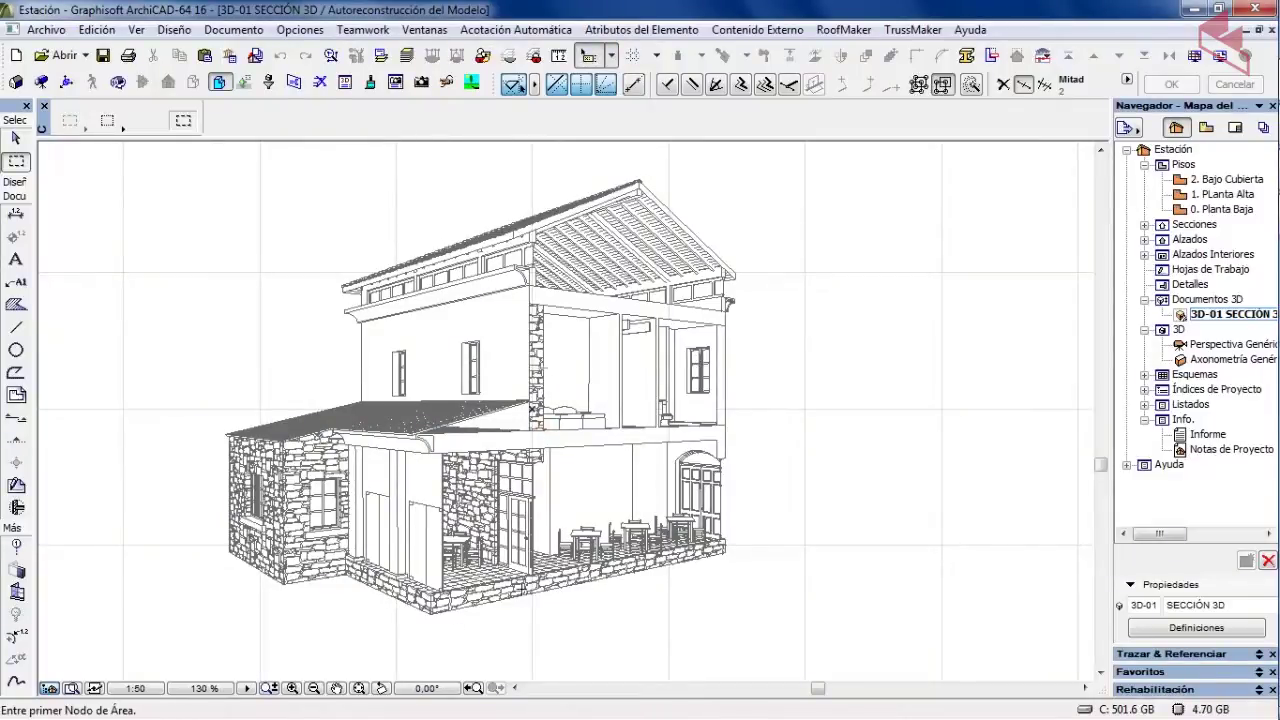
pyautogui.scroll(3, 520, 580)
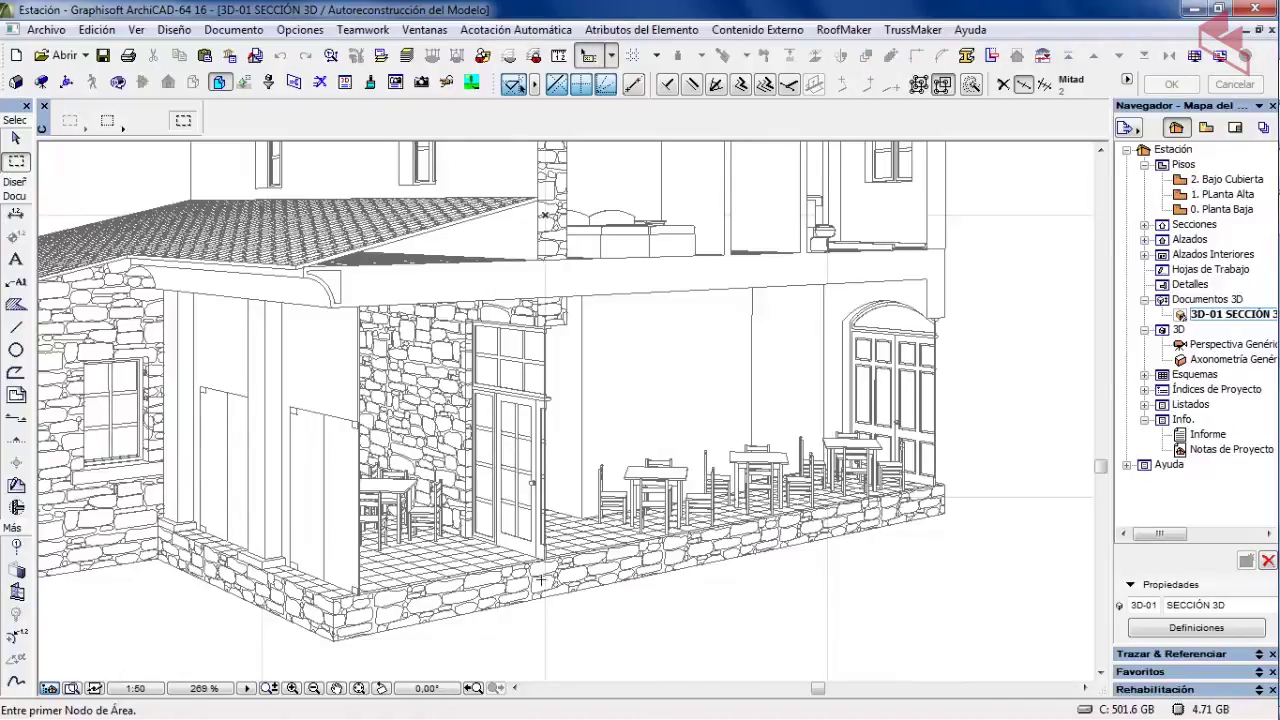
pyautogui.scroll(-3, 561, 169)
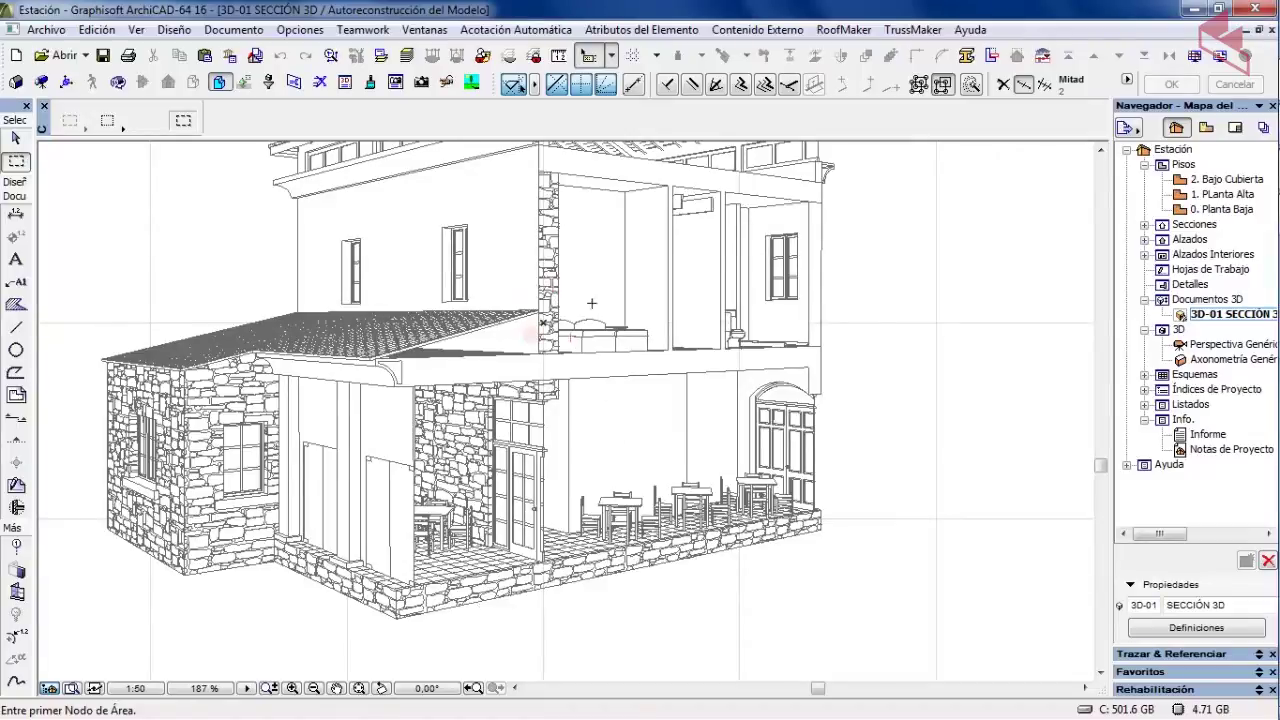
pyautogui.keyDown('shift'); pyautogui.moveTo(592, 304); pyautogui.dragTo(580, 403, button='middle'); pyautogui.keyUp('shift')
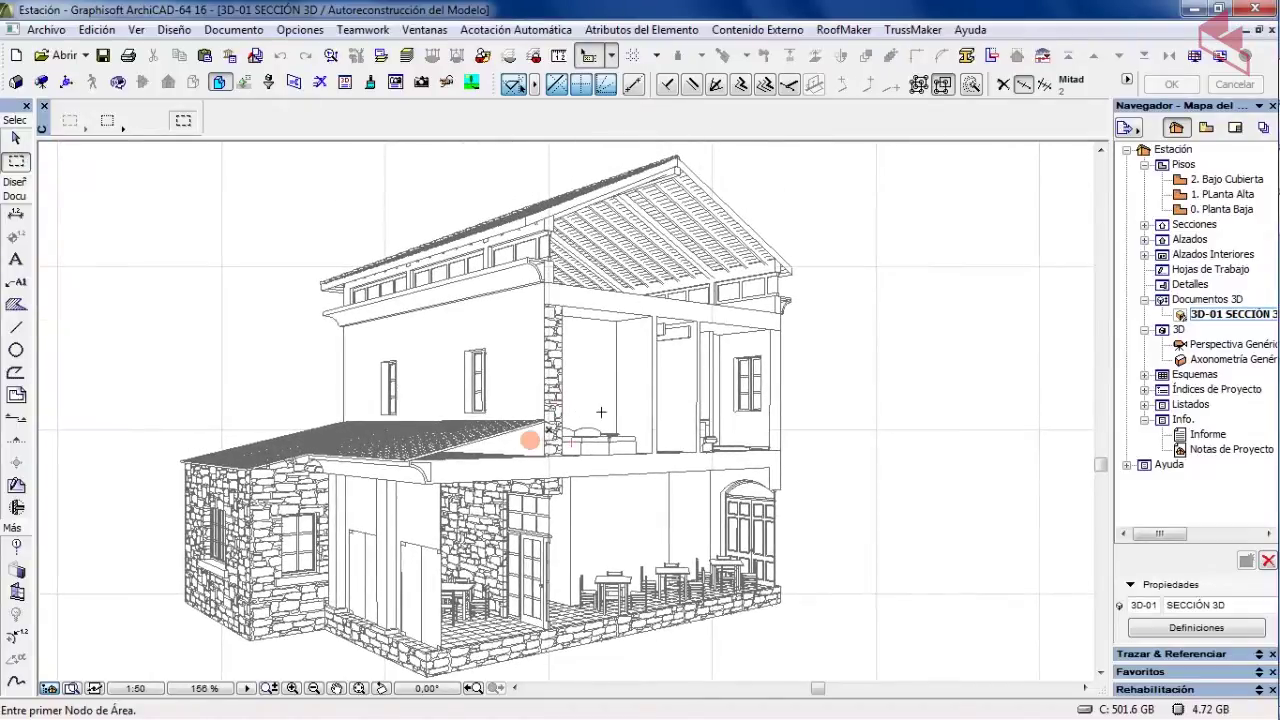
# - Set the cut surface fill of the 3D-01 document to Material Uniforme with Pintura-04 and inspect the cut upper floor
pyautogui.rightClick(1213, 320)
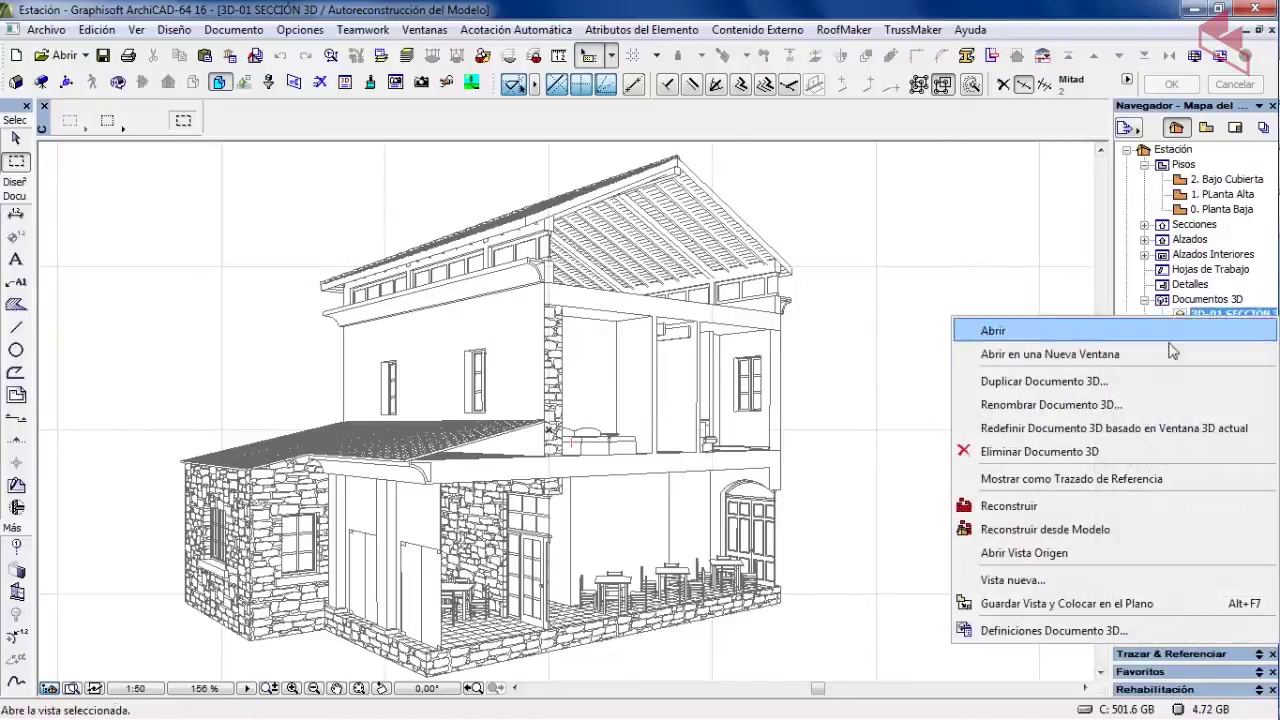
pyautogui.click(990, 630)
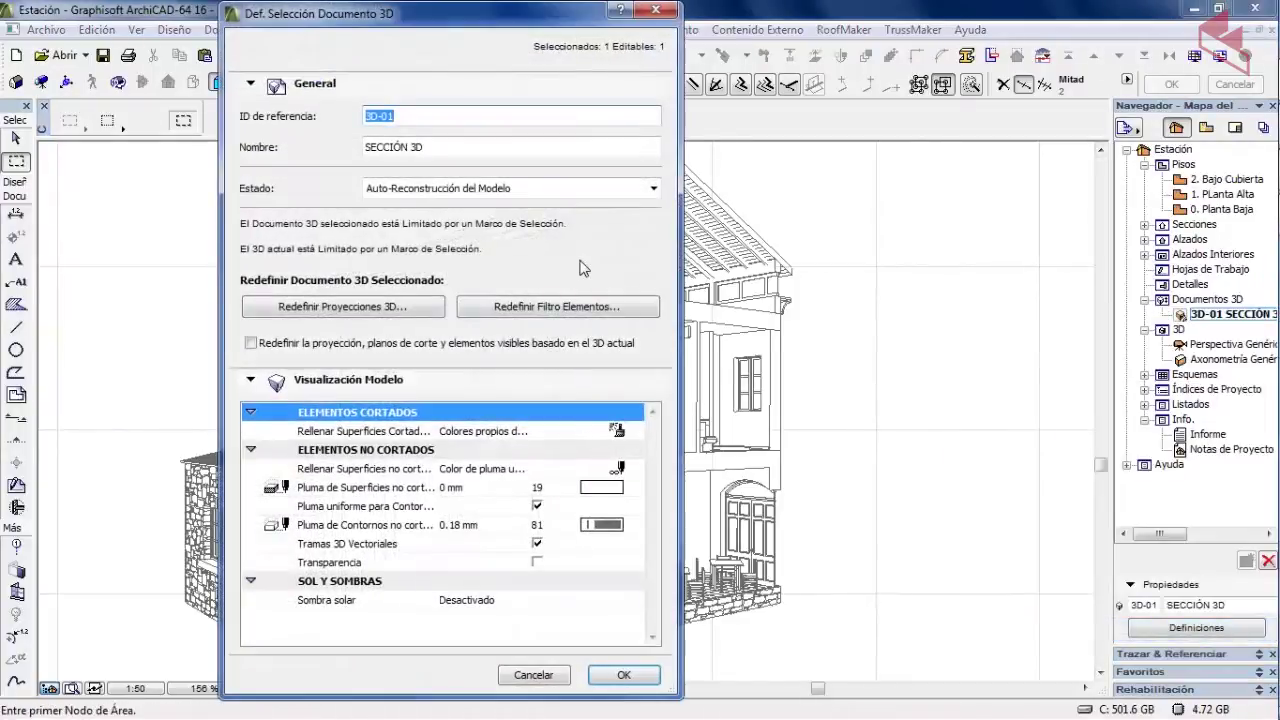
pyautogui.click(616, 432)
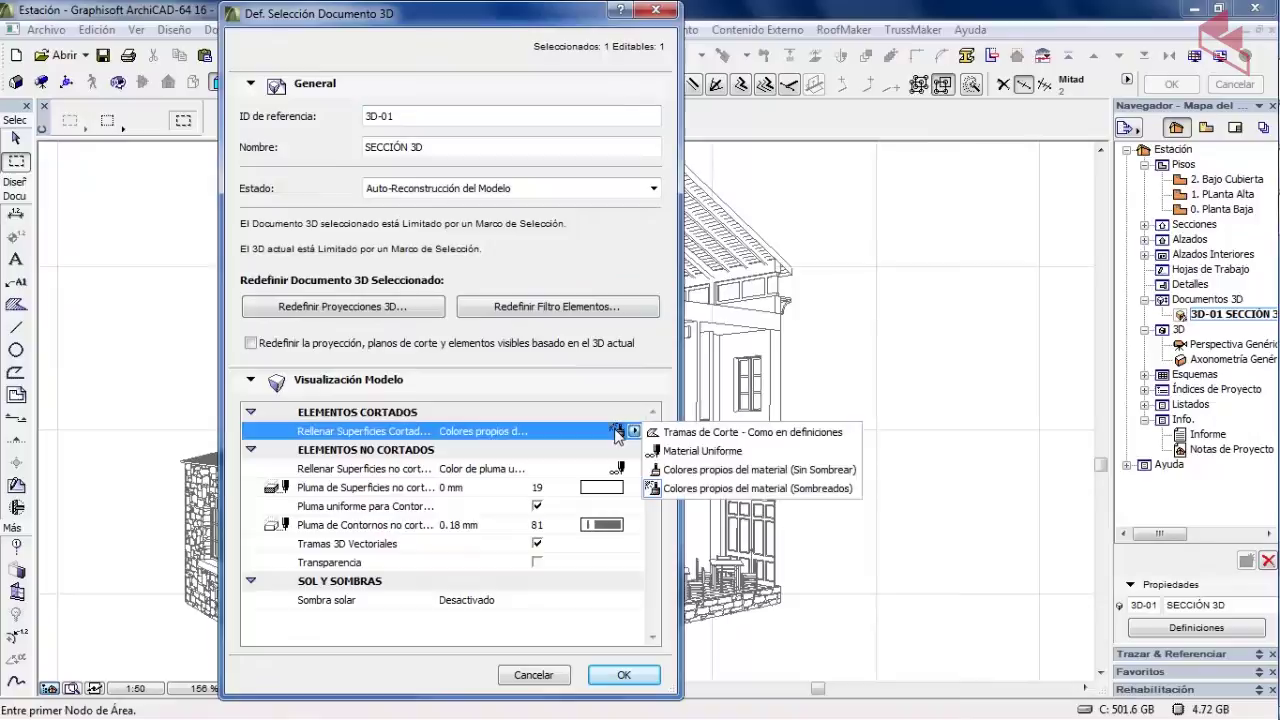
pyautogui.click(690, 451)
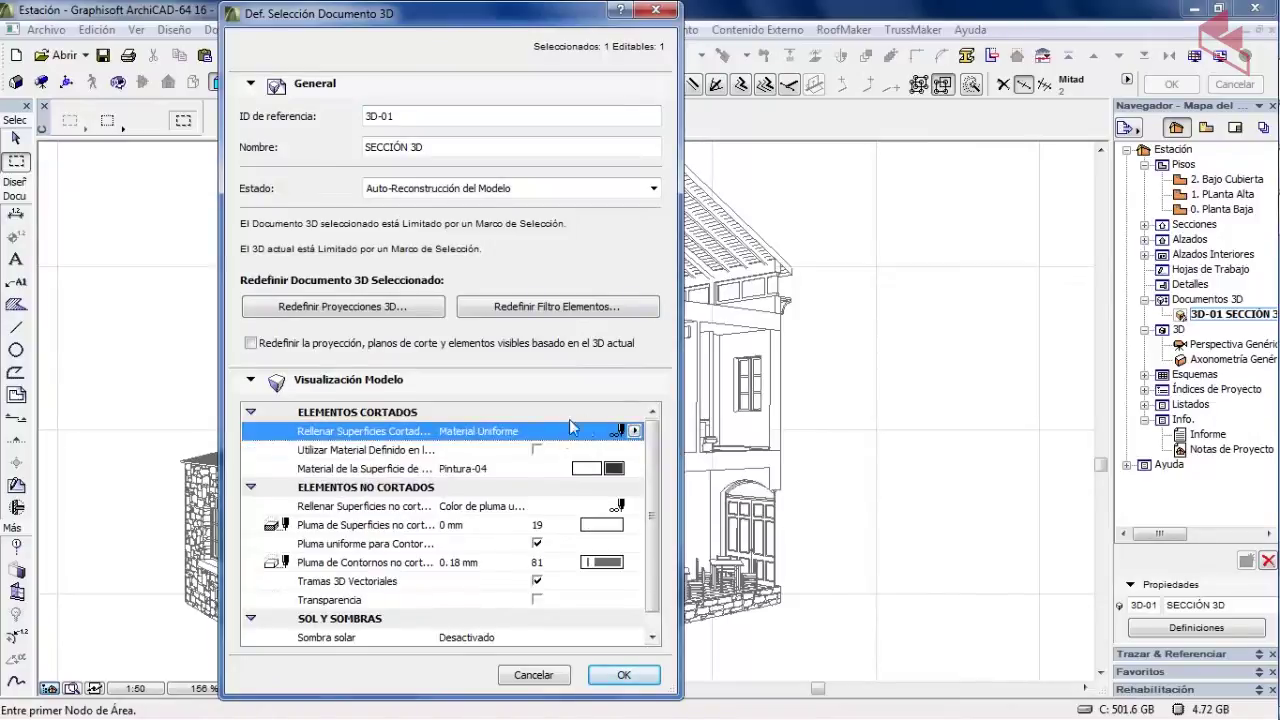
pyautogui.click(623, 675)
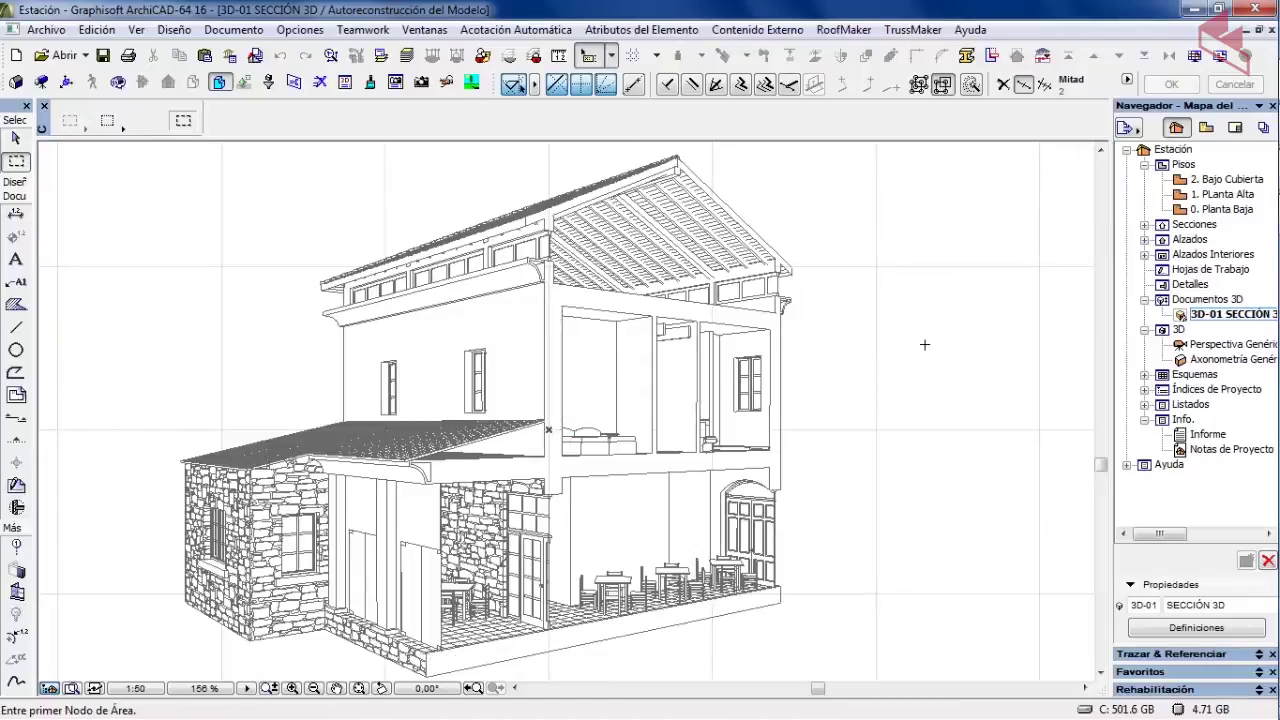
pyautogui.scroll(3, 511, 327)
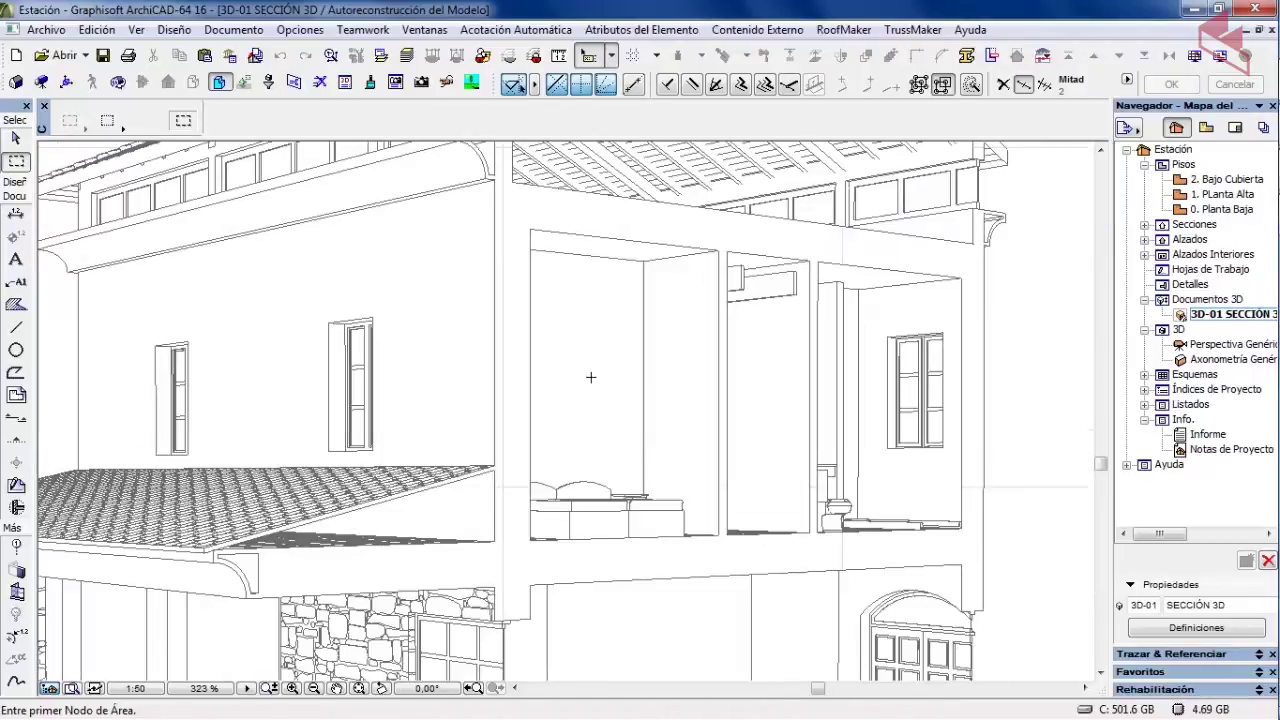
pyautogui.scroll(2, 689, 231)
pyautogui.scroll(-1, 689, 231)
pyautogui.scroll(-5, 690, 232)
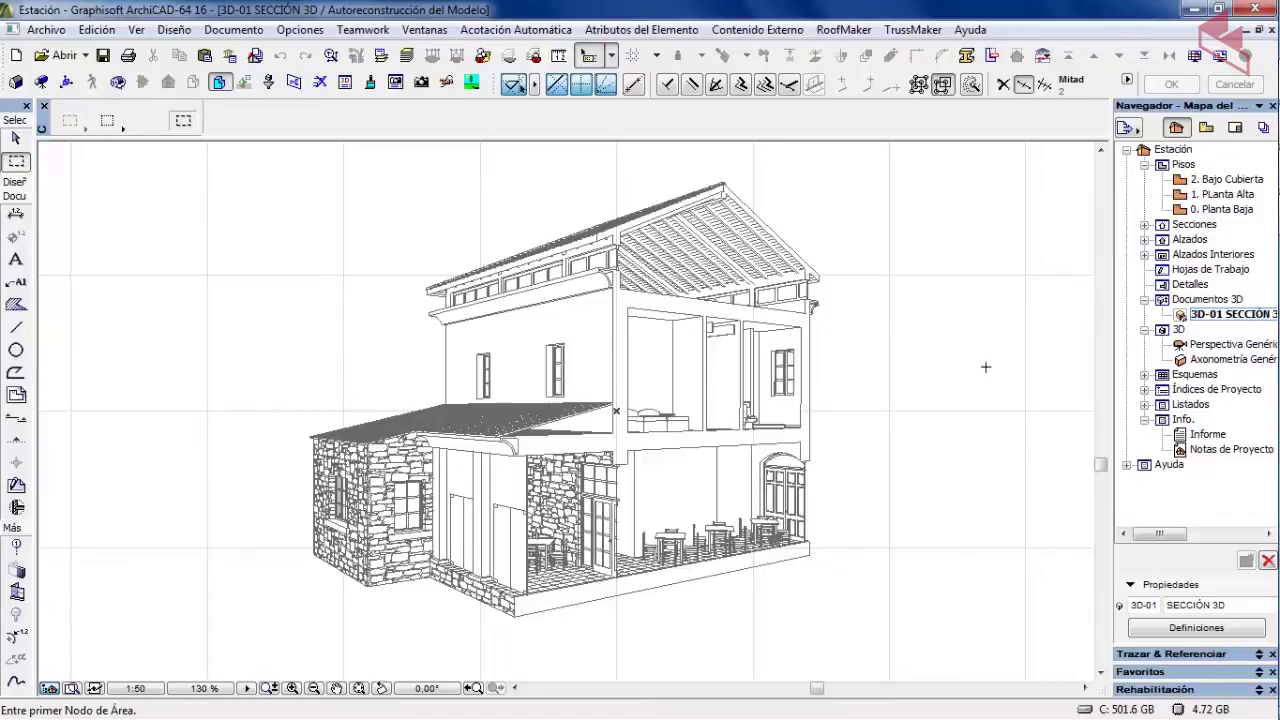
# - Redefine the 3D-01 document's perspective by moving the camera and target to a distance of about 26.03 and an azimuth of about 50.1°
pyautogui.rightClick(1230, 316)
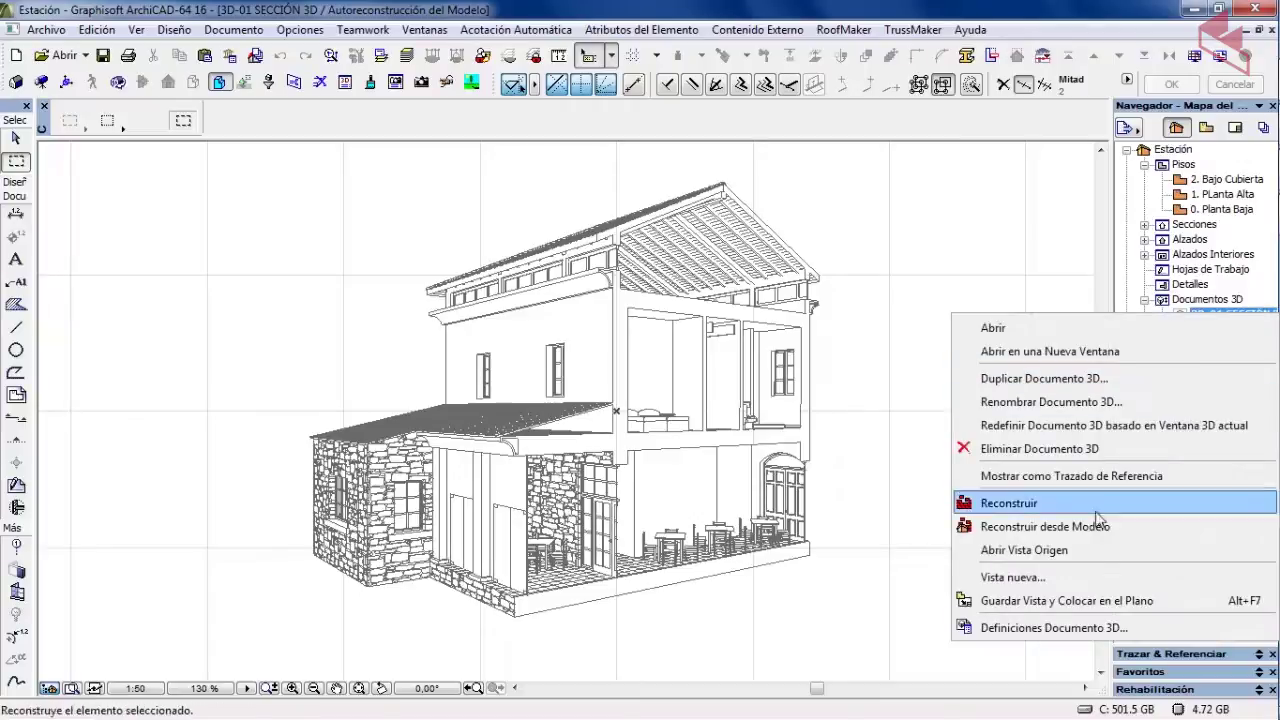
pyautogui.click(1065, 626)
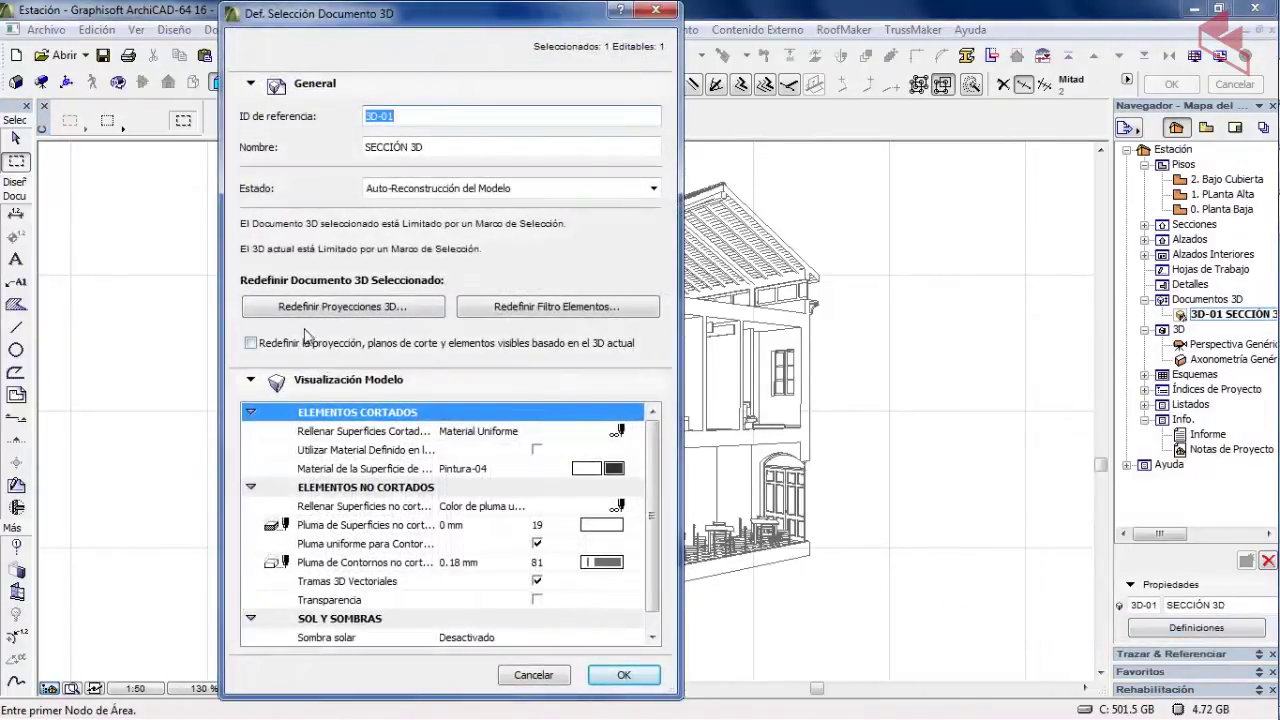
pyautogui.click(345, 312)
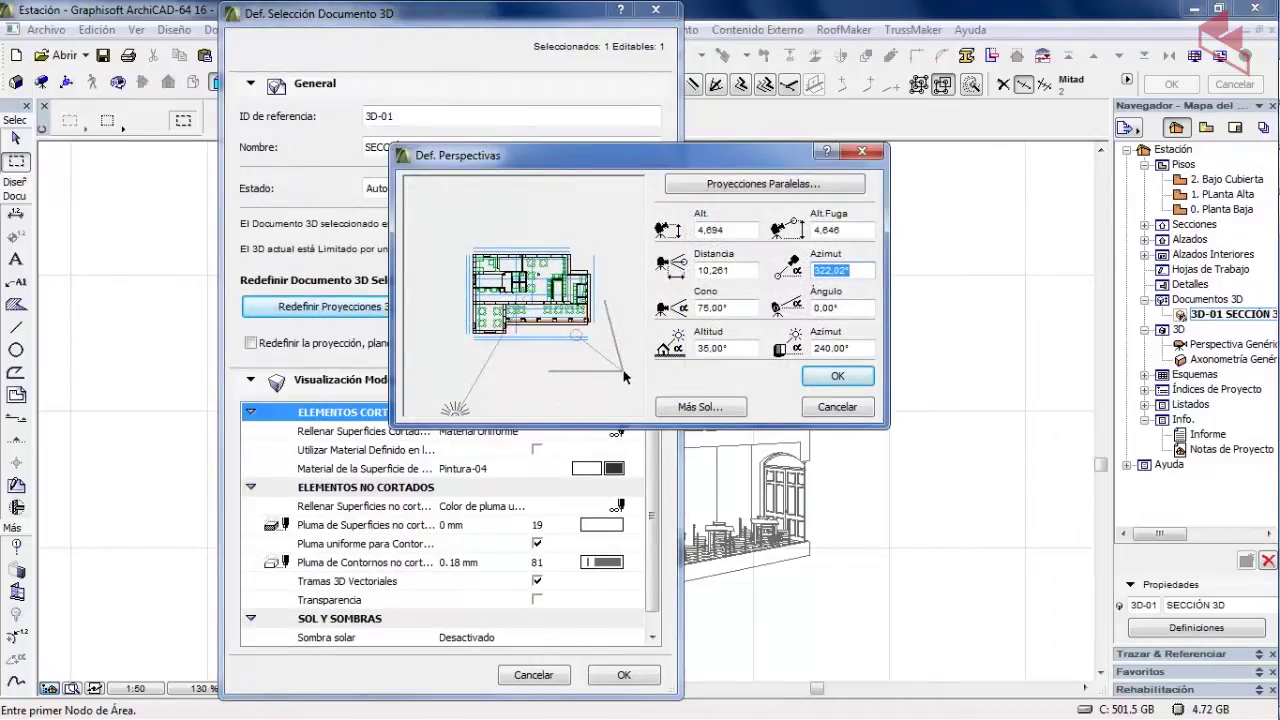
pyautogui.moveTo(625, 376); pyautogui.dragTo(638, 193)
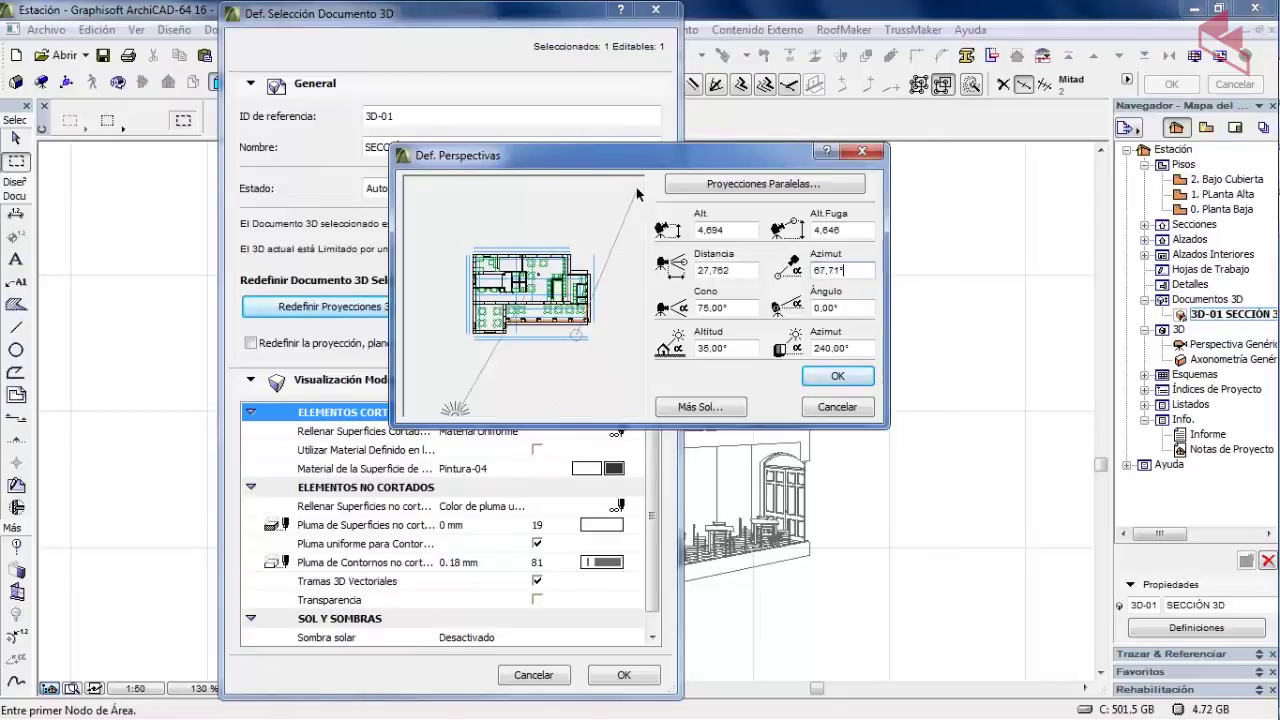
pyautogui.moveTo(578, 336); pyautogui.dragTo(521, 323)
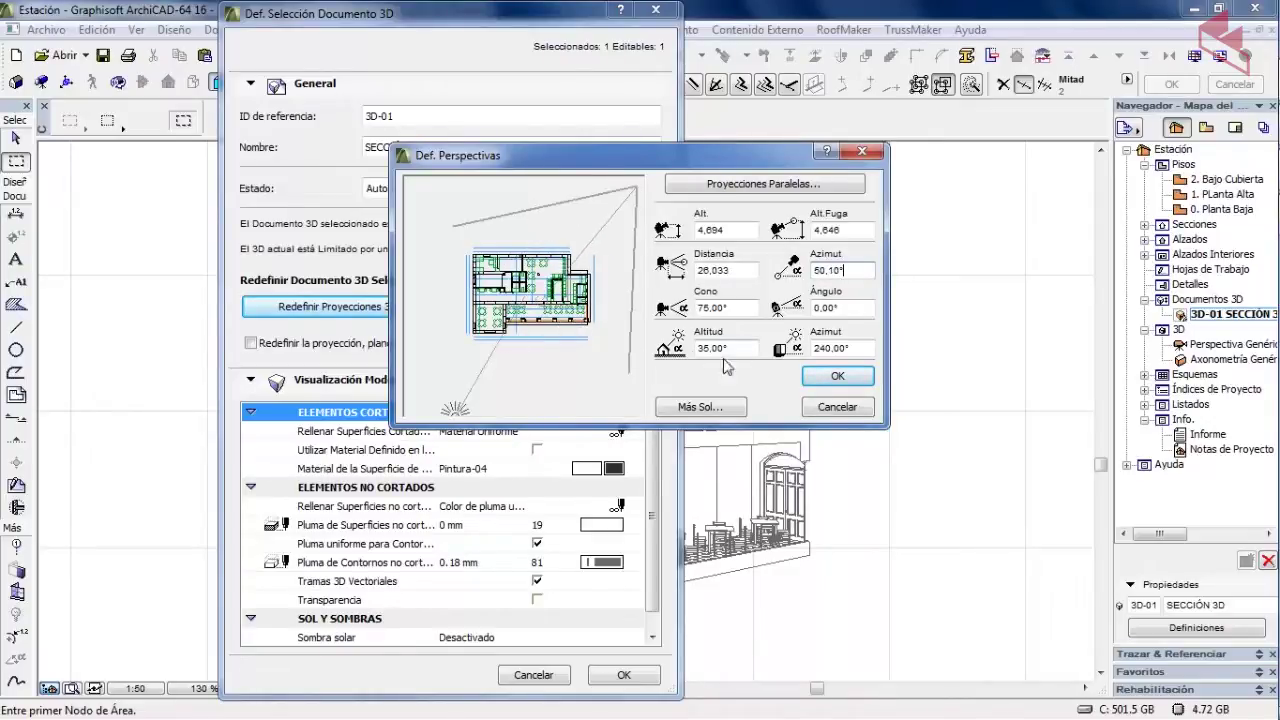
pyautogui.click(818, 377)
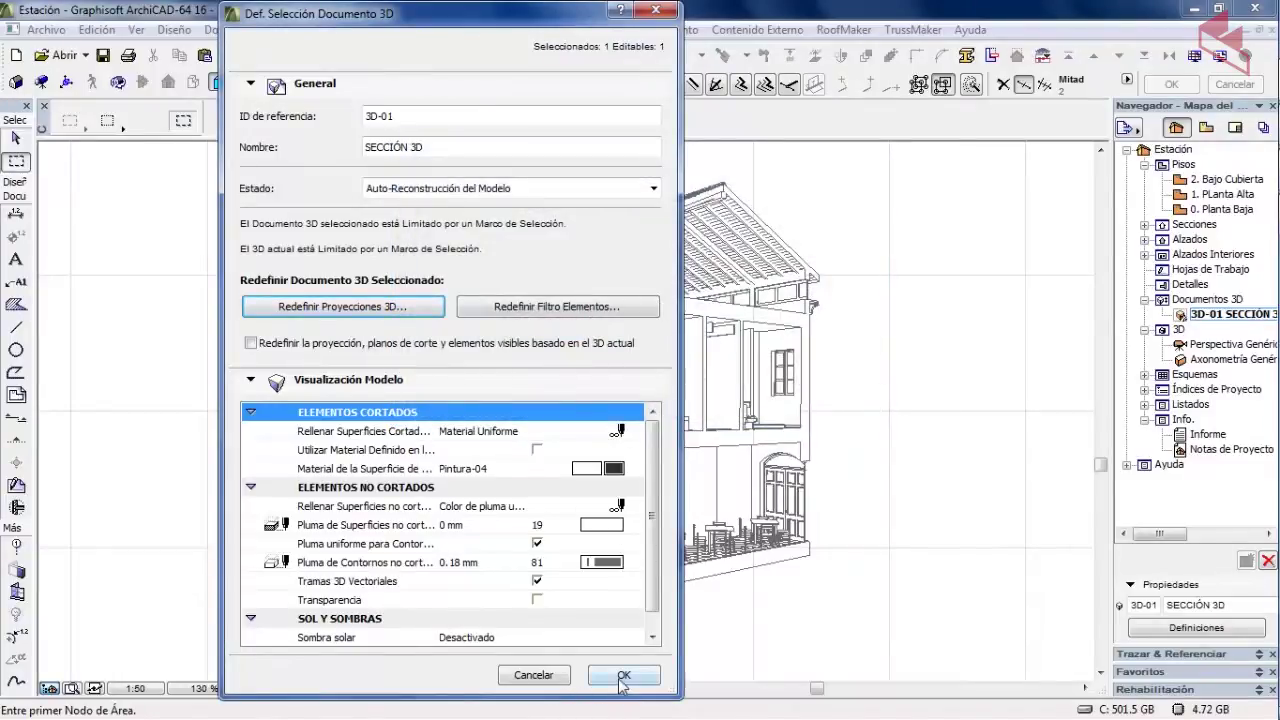
pyautogui.click(623, 676)
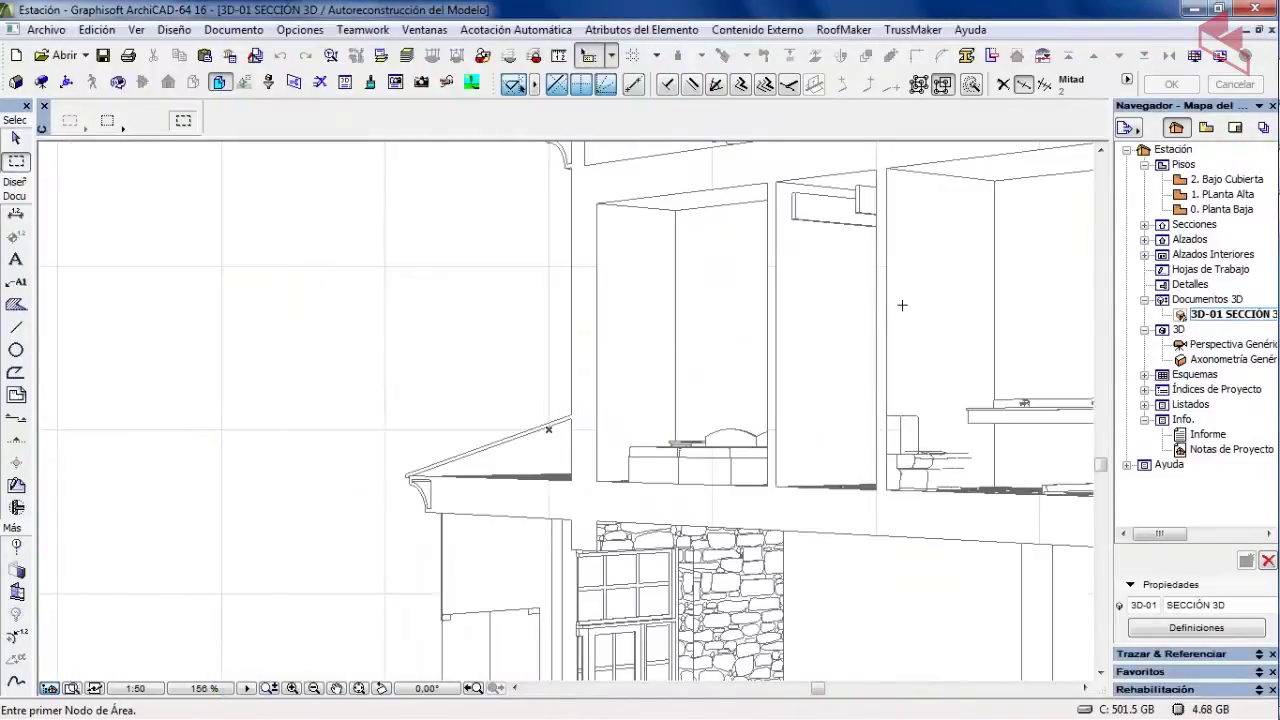
# - Set up the Dimension tool to place elevation dimensions on the Cotas - General layer of the 3D-01 document
pyautogui.scroll(-5, 902, 305)
pyautogui.moveTo(900, 310); pyautogui.dragTo(570, 388, button='middle')
pyautogui.scroll(2, 414, 534)
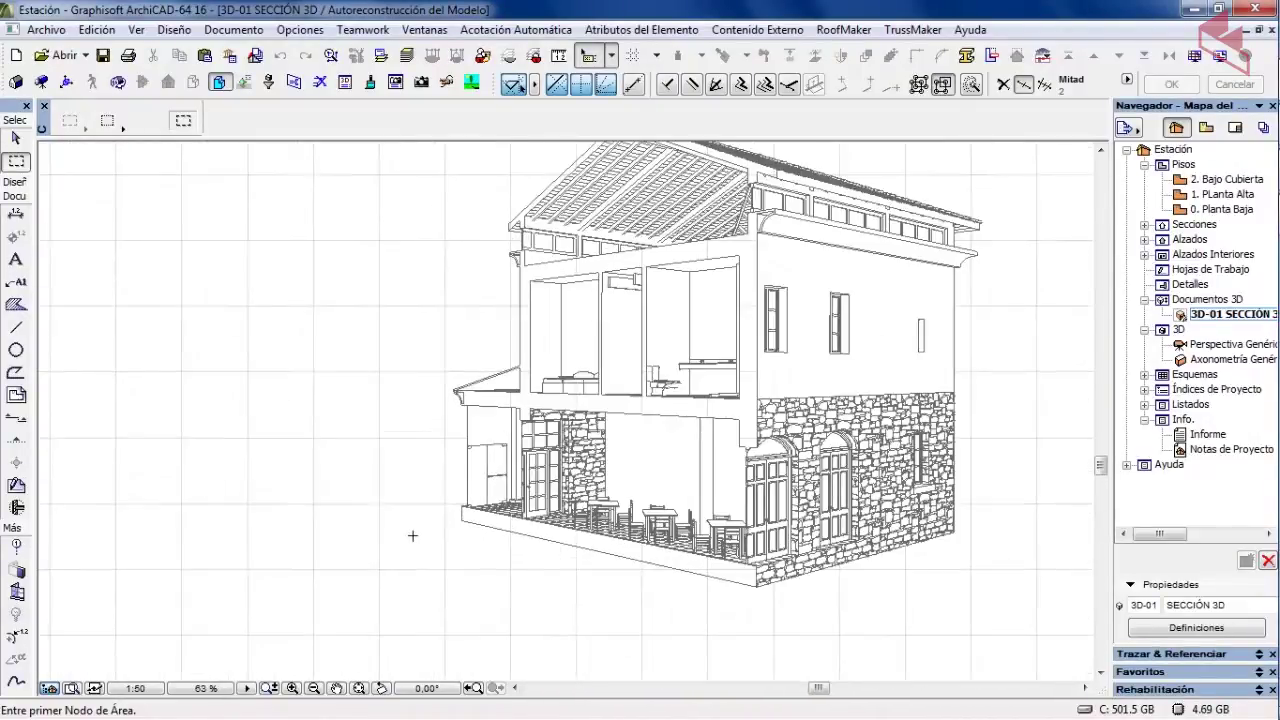
pyautogui.moveTo(453, 330); pyautogui.dragTo(380, 354, button='middle')
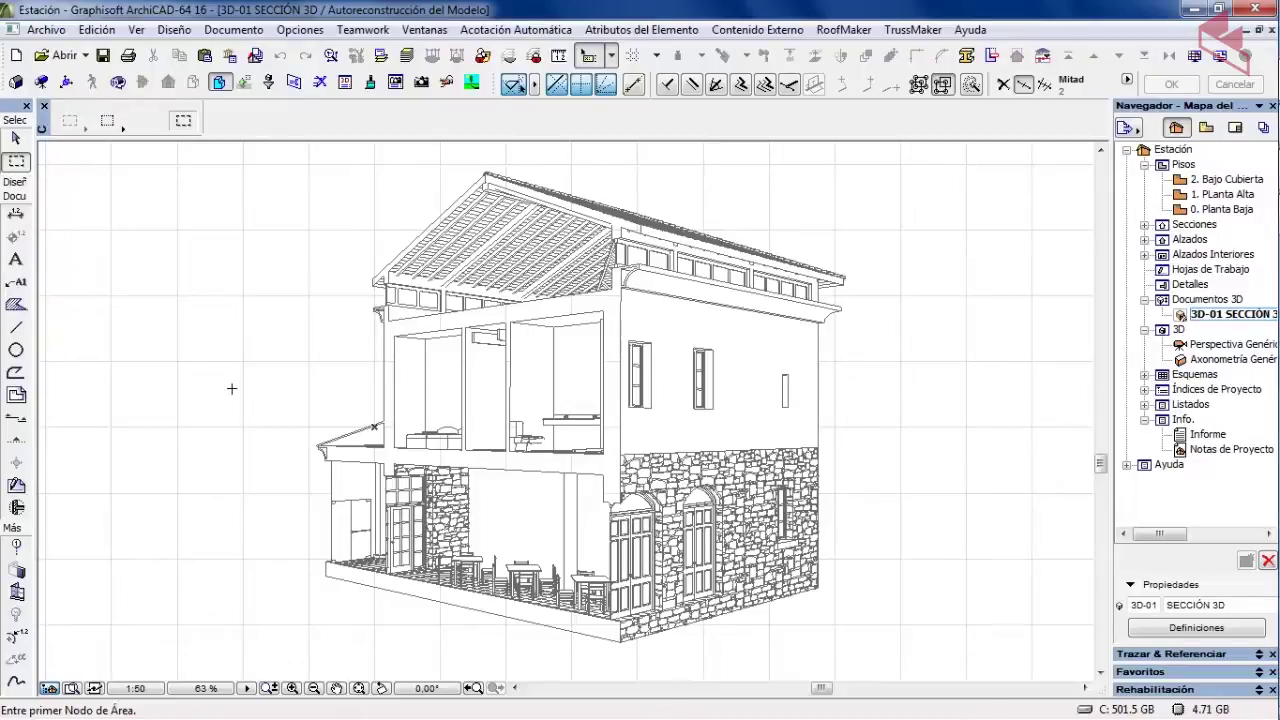
pyautogui.moveTo(343, 403); pyautogui.dragTo(343, 382, button='middle')
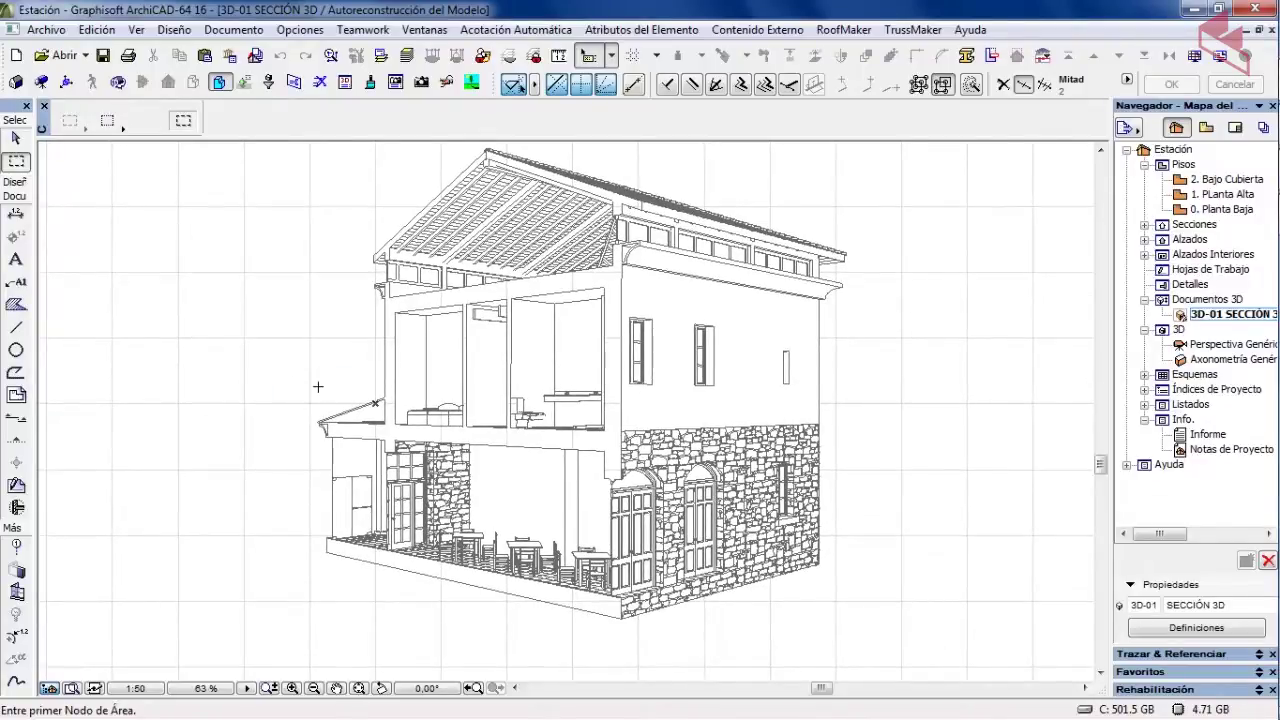
pyautogui.moveTo(318, 386); pyautogui.dragTo(323, 403, button='middle')
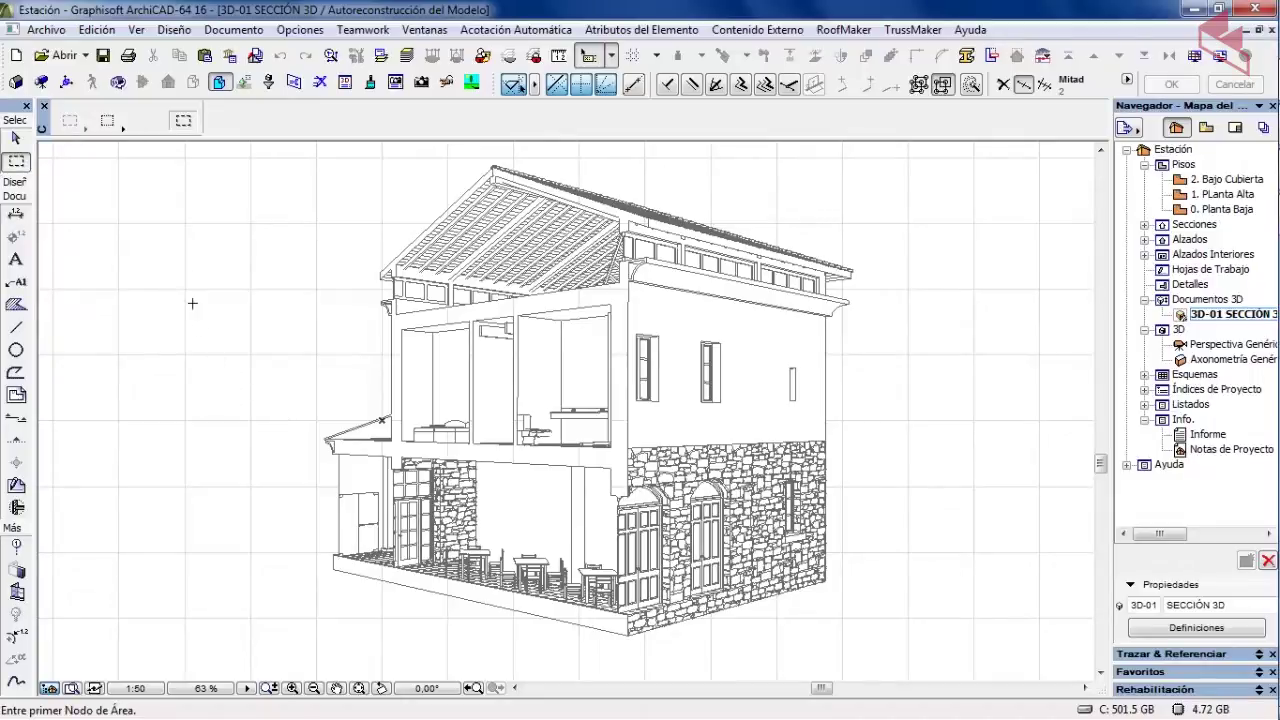
pyautogui.click(15, 213)
pyautogui.click(181, 120)
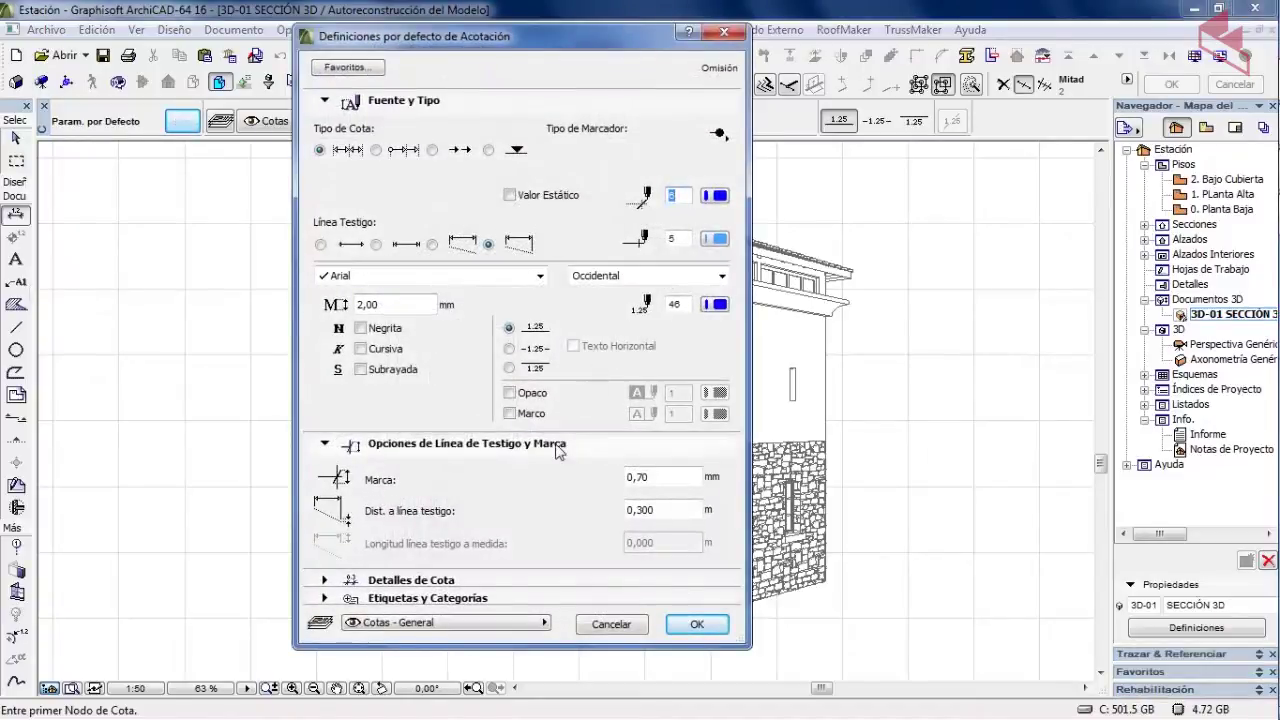
pyautogui.click(697, 624)
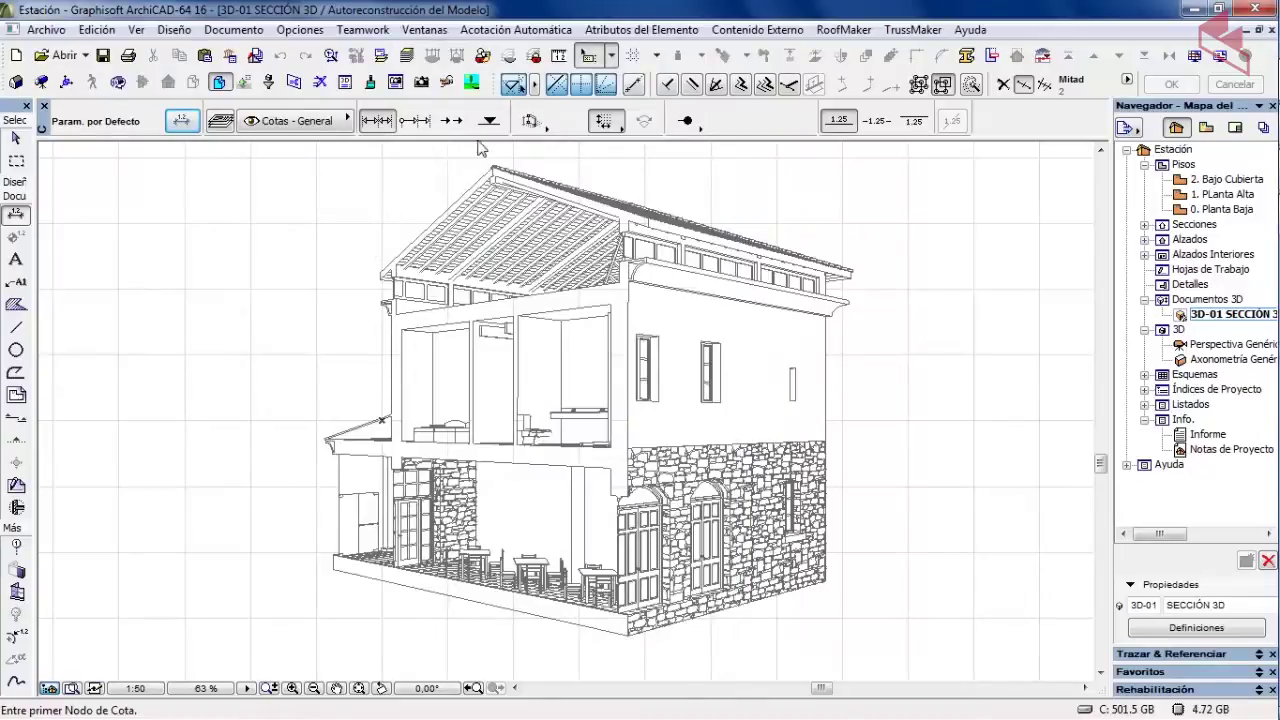
pyautogui.click(480, 127)
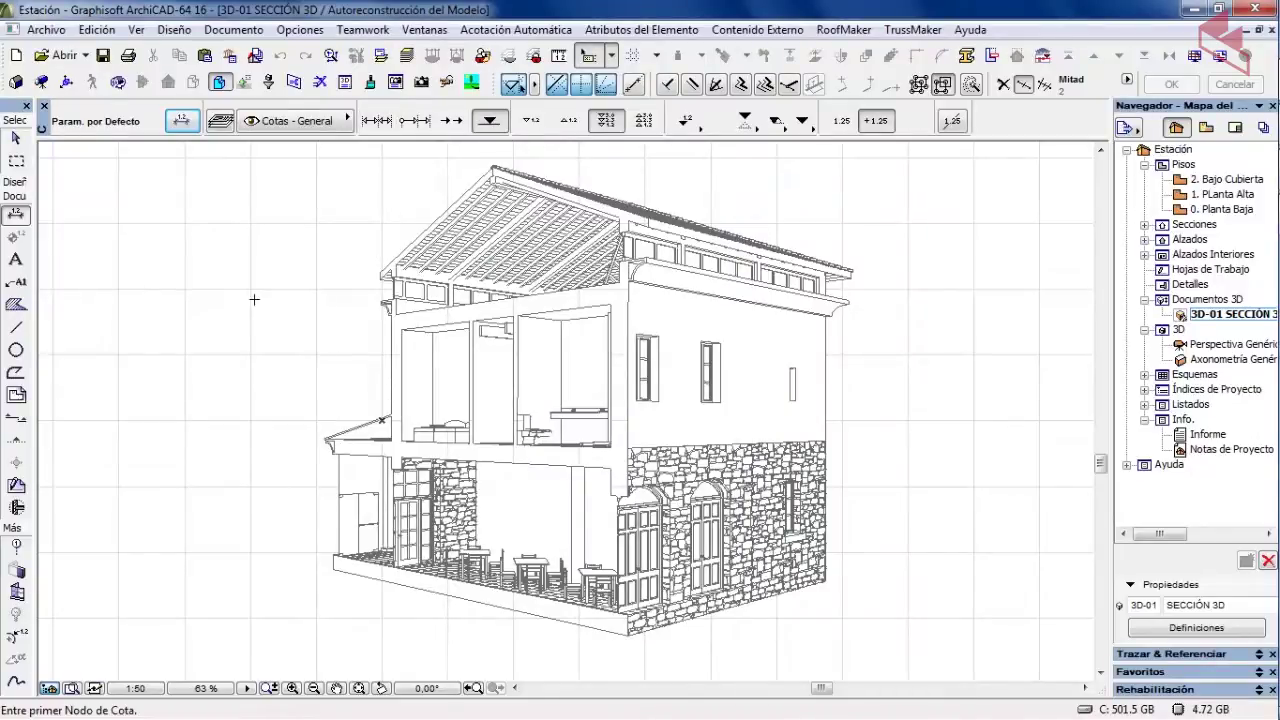
# - Place elevation dimensions for the ground floor slab, the upper floor and the beam below the roof, aligned outside the building's cut side
pyautogui.scroll(4, 331, 554)
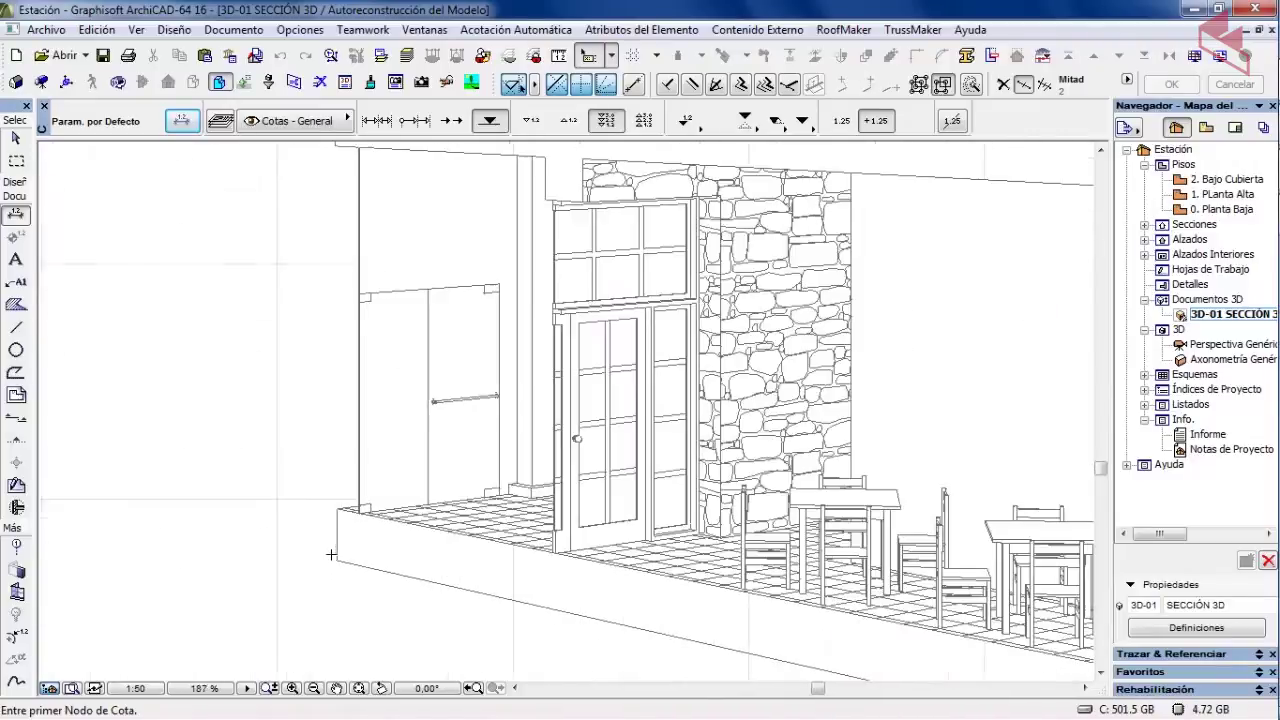
pyautogui.scroll(1, 336, 512)
pyautogui.click(338, 509)
pyautogui.scroll(-3, 330, 380)
pyautogui.scroll(1, 341, 210)
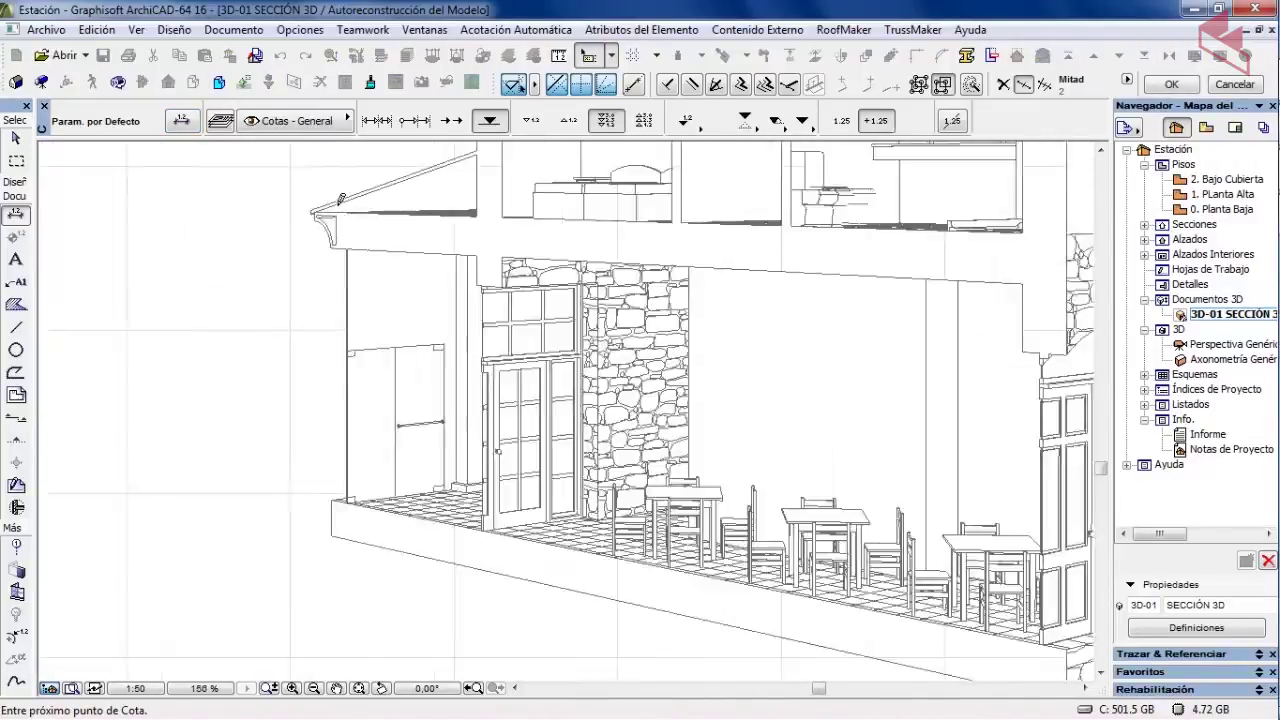
pyautogui.scroll(4, 341, 200)
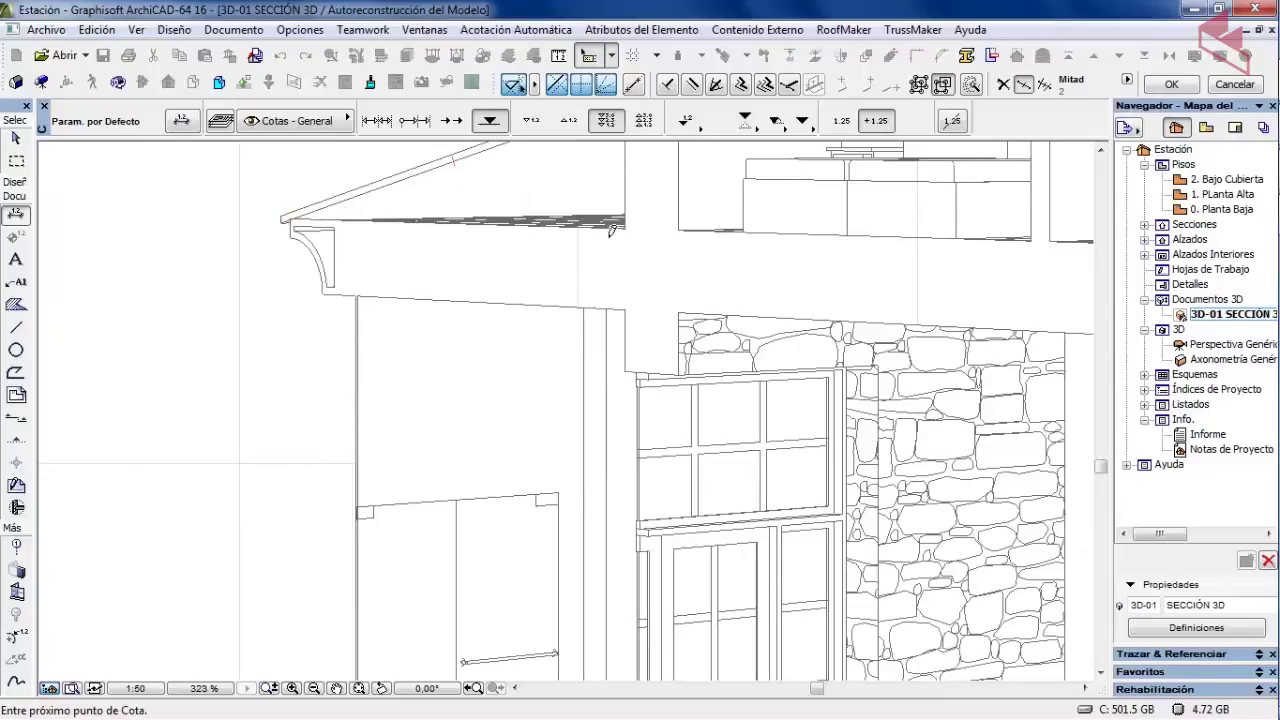
pyautogui.scroll(-3, 518, 264)
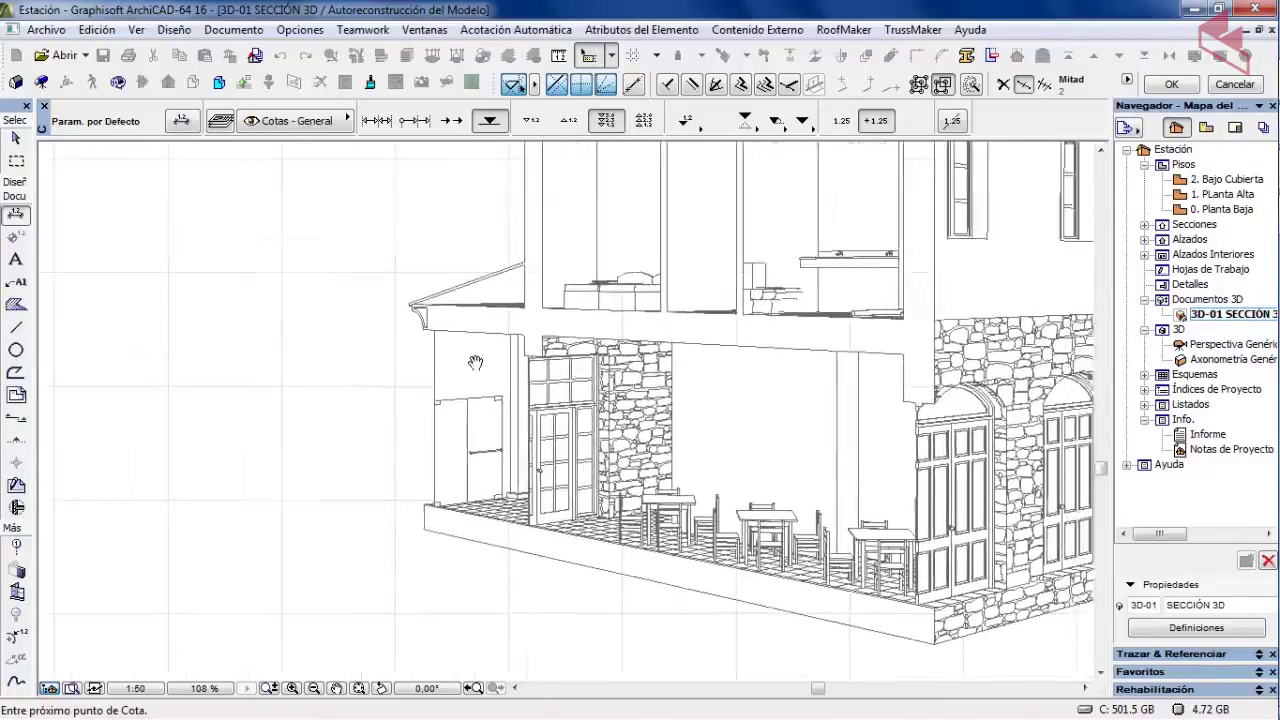
pyautogui.scroll(5, 475, 279)
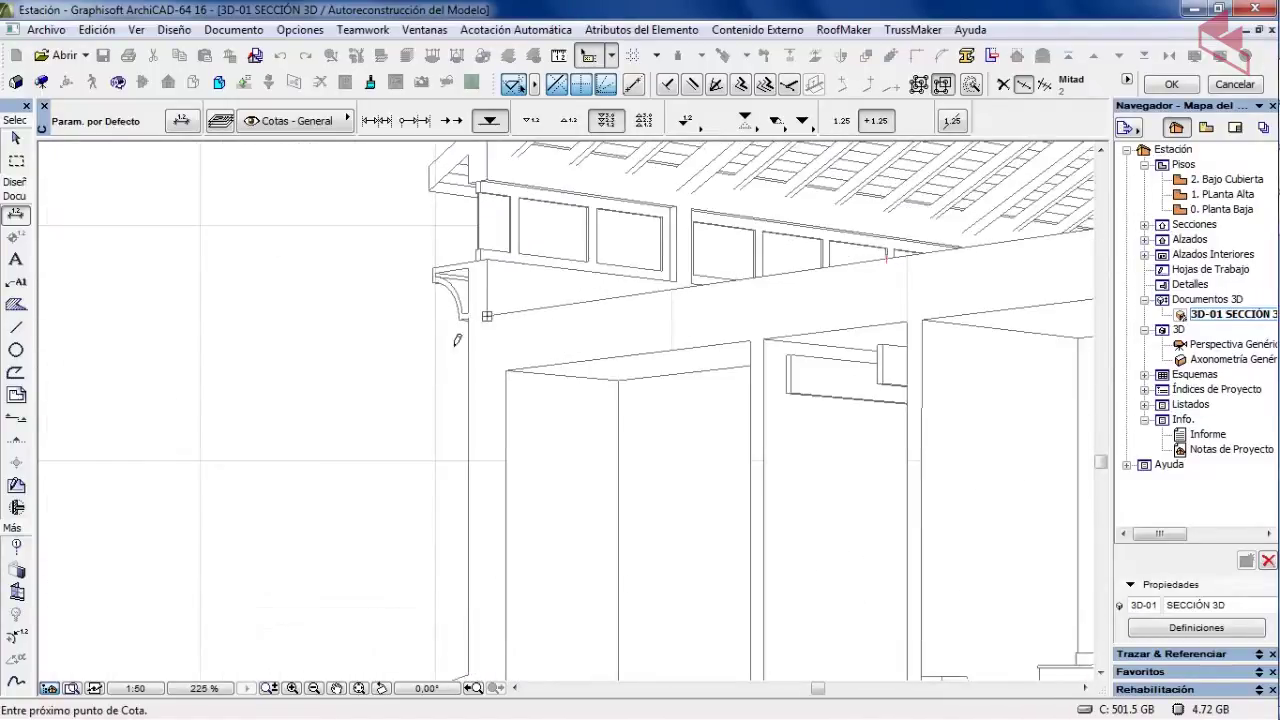
pyautogui.scroll(-5, 457, 340)
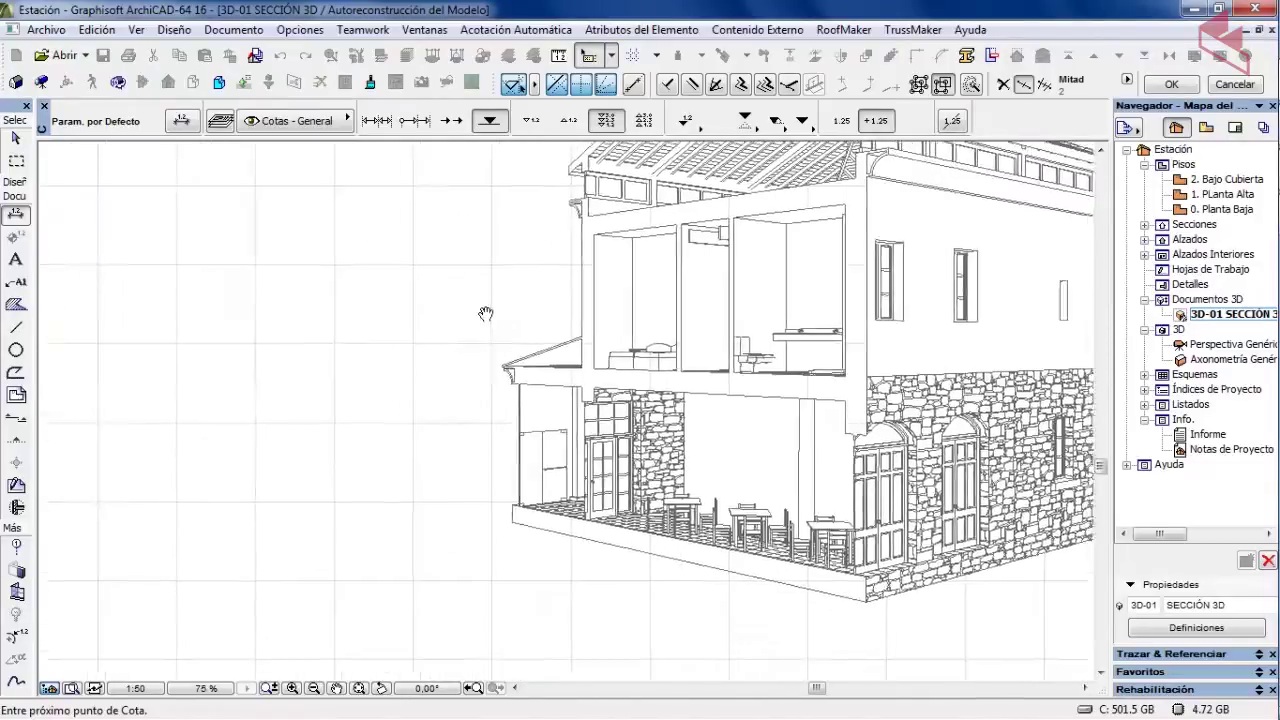
pyautogui.moveTo(485, 314); pyautogui.dragTo(439, 343, button='middle')
pyautogui.doubleClick(374, 324)
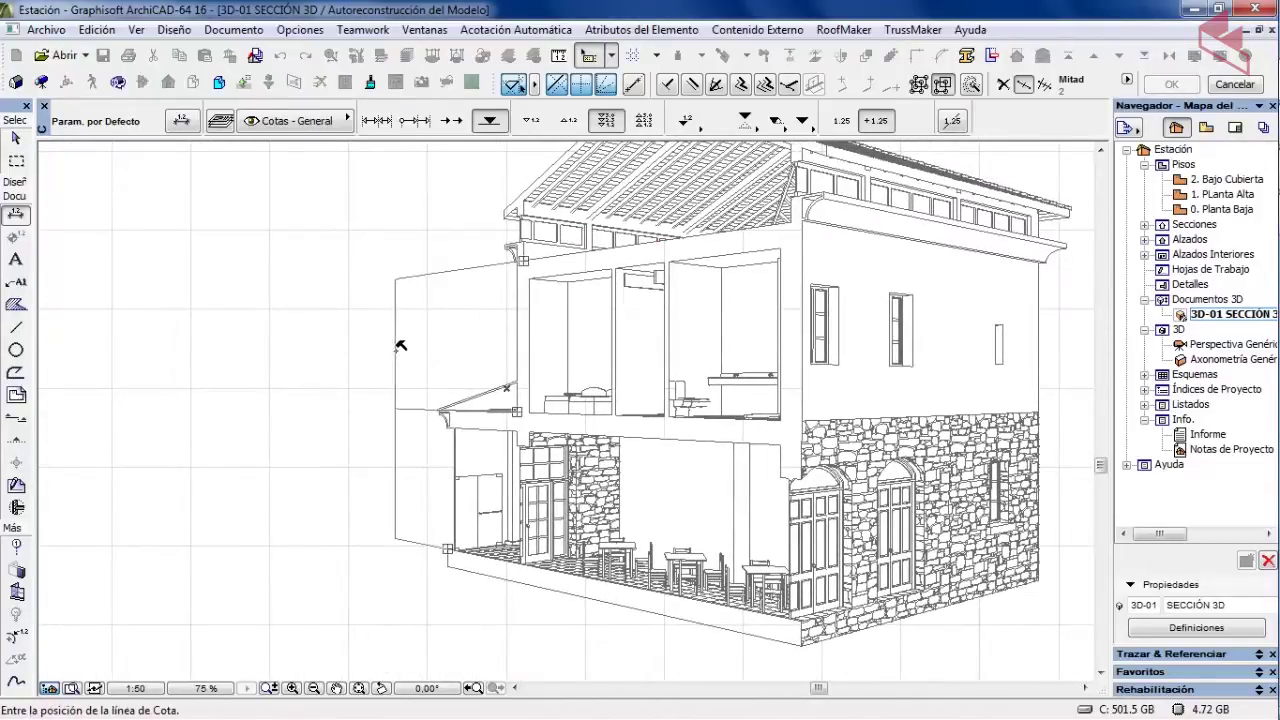
pyautogui.scroll(3, 405, 350)
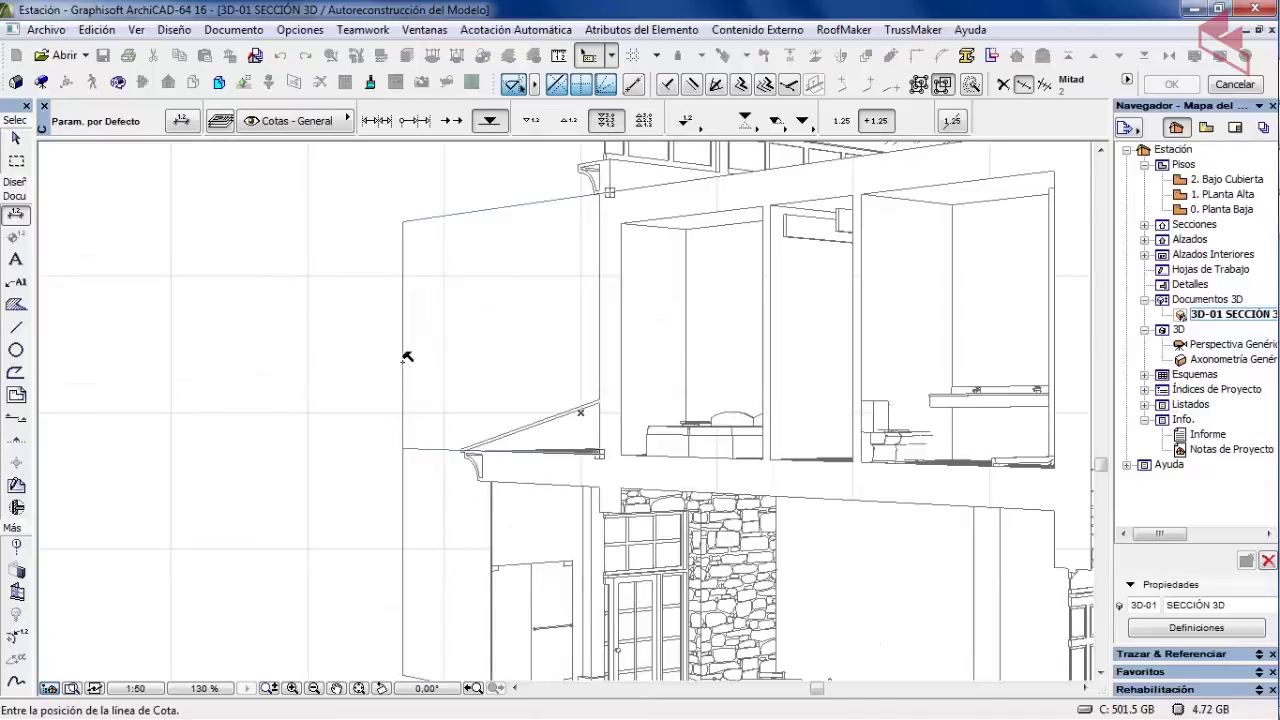
pyautogui.click(407, 357)
# - Examine the three elevation dimensions placed beside the building's cut side
pyautogui.scroll(-2, 310, 515)
pyautogui.scroll(3, 329, 523)
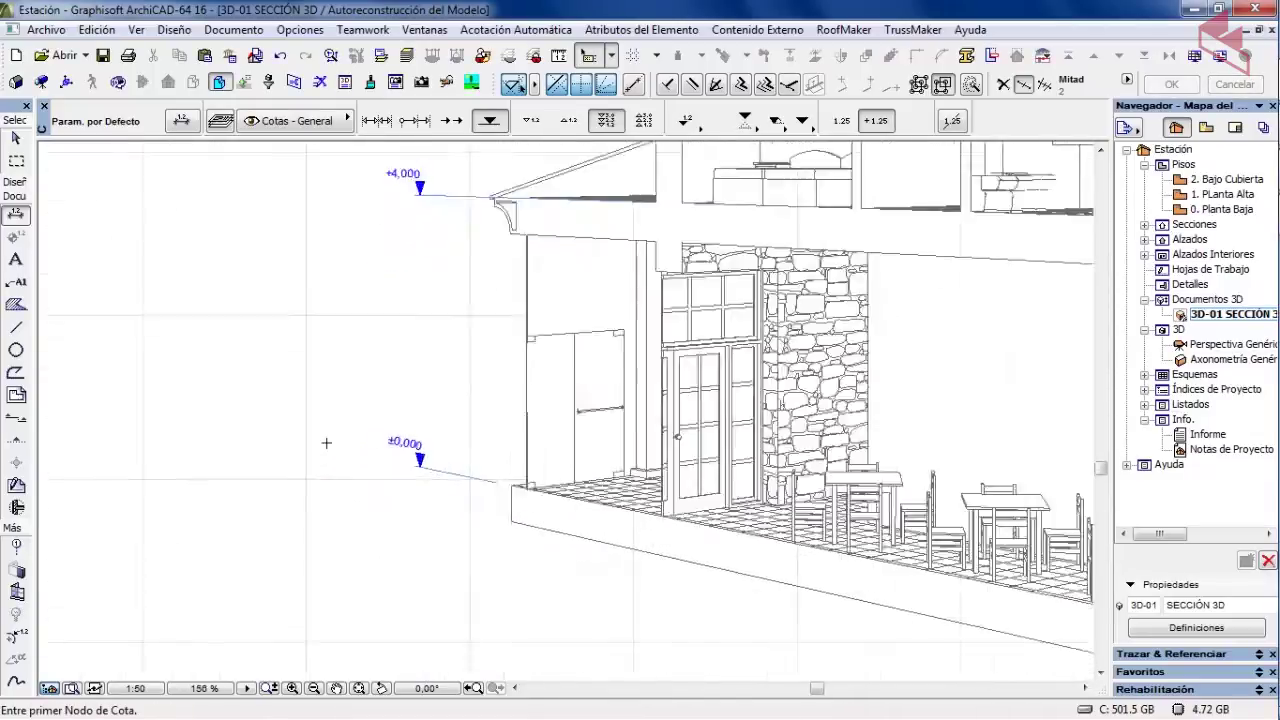
pyautogui.scroll(4, 326, 442)
pyautogui.scroll(-8, 505, 524)
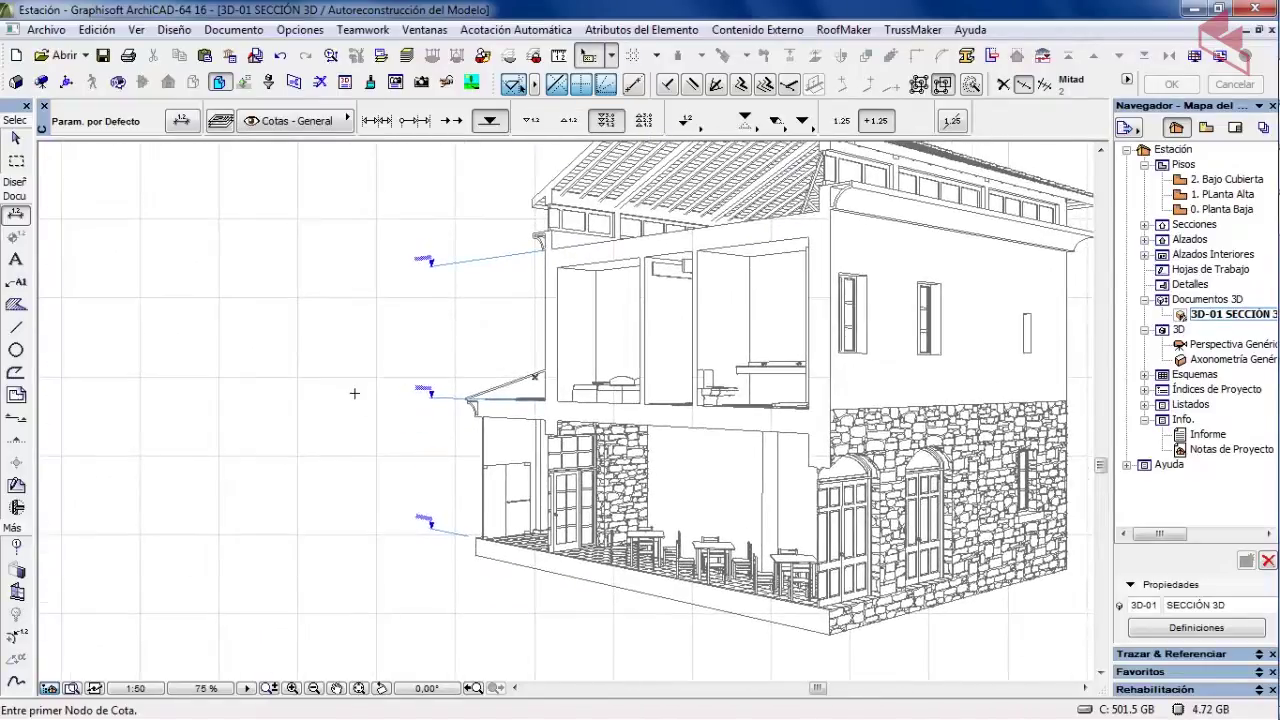
pyautogui.scroll(2, 466, 311)
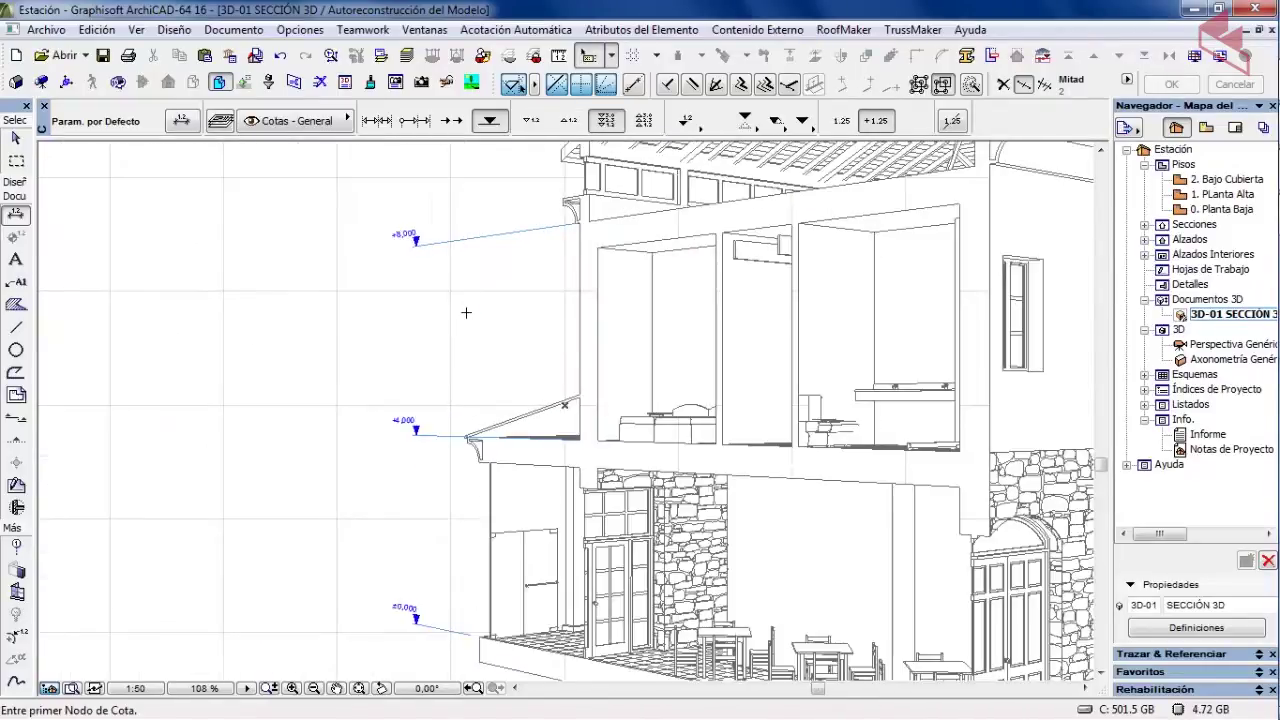
pyautogui.scroll(-2, 466, 311)
pyautogui.scroll(2, 476, 265)
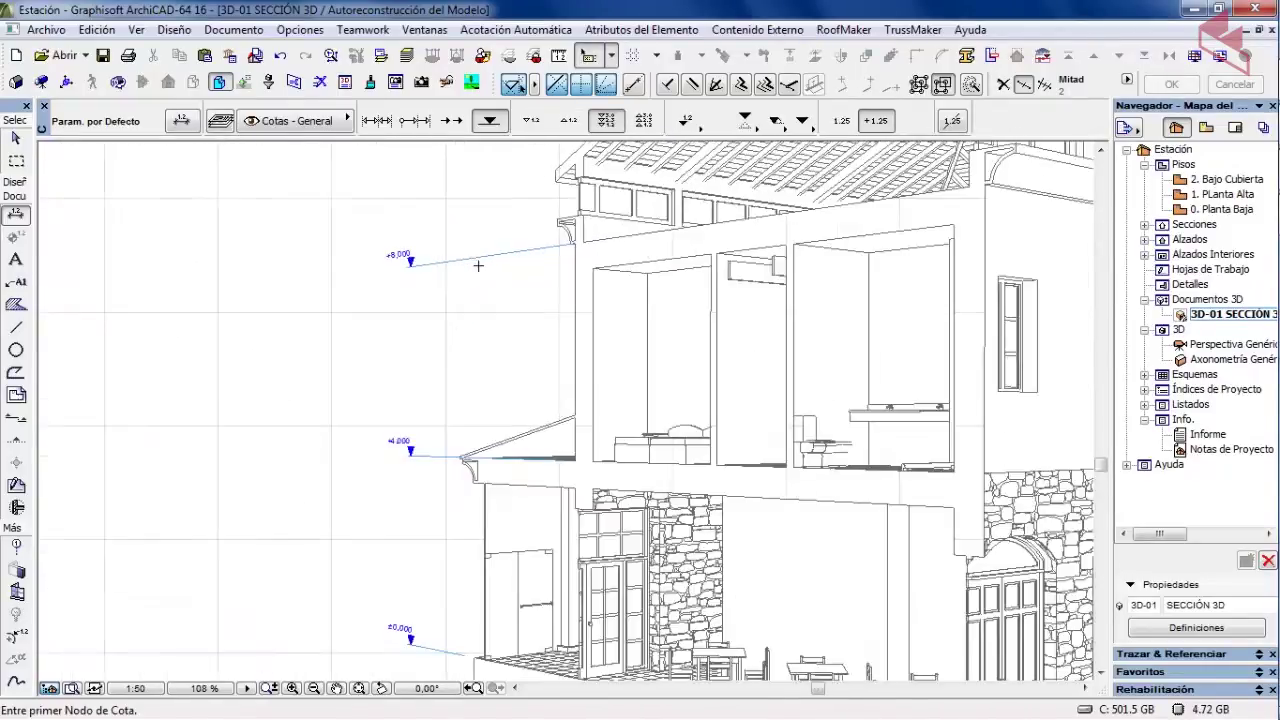
pyautogui.scroll(-2, 372, 355)
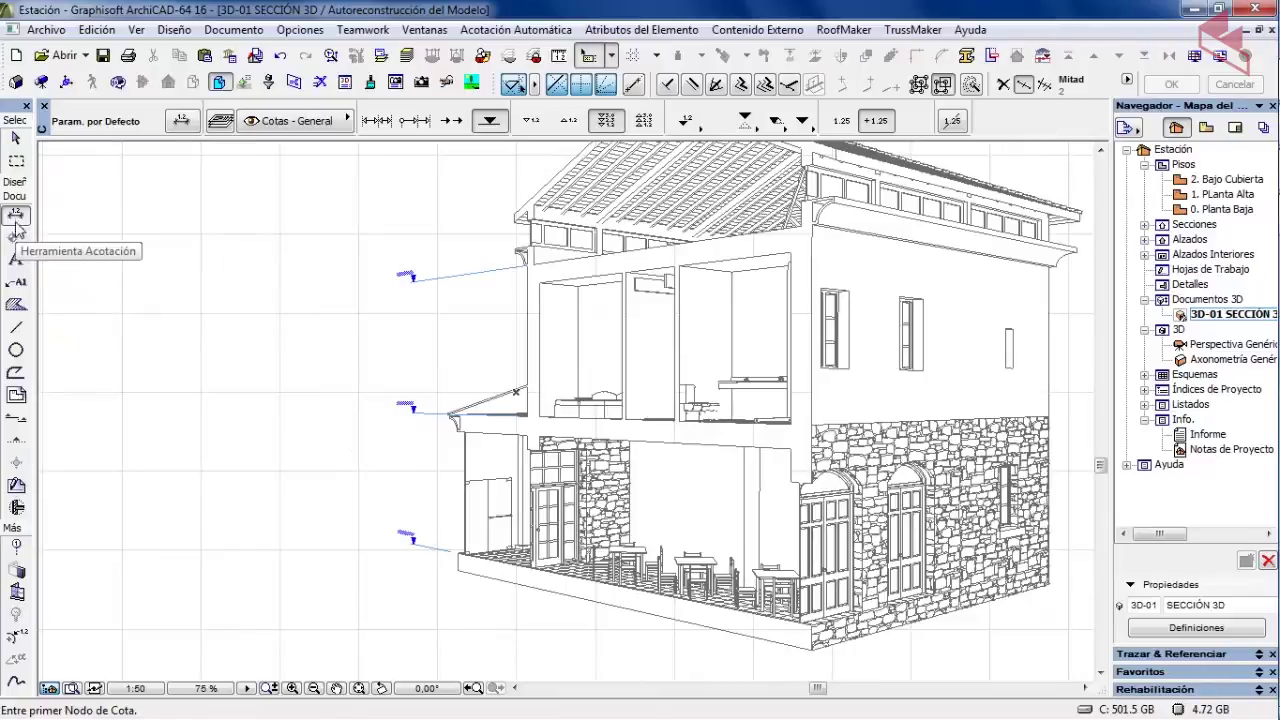
# - Switch the default dimension type from elevation to linear chain and accept the dimension settings
pyautogui.click(183, 121)
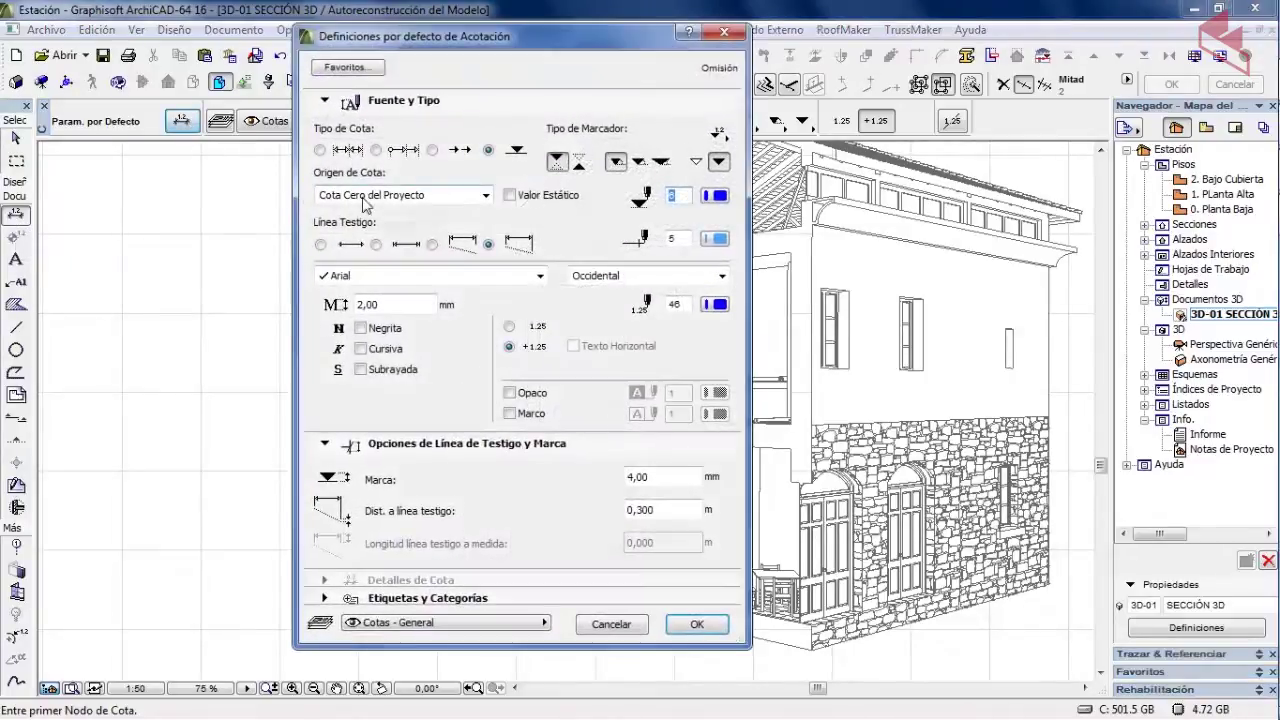
pyautogui.click(348, 150)
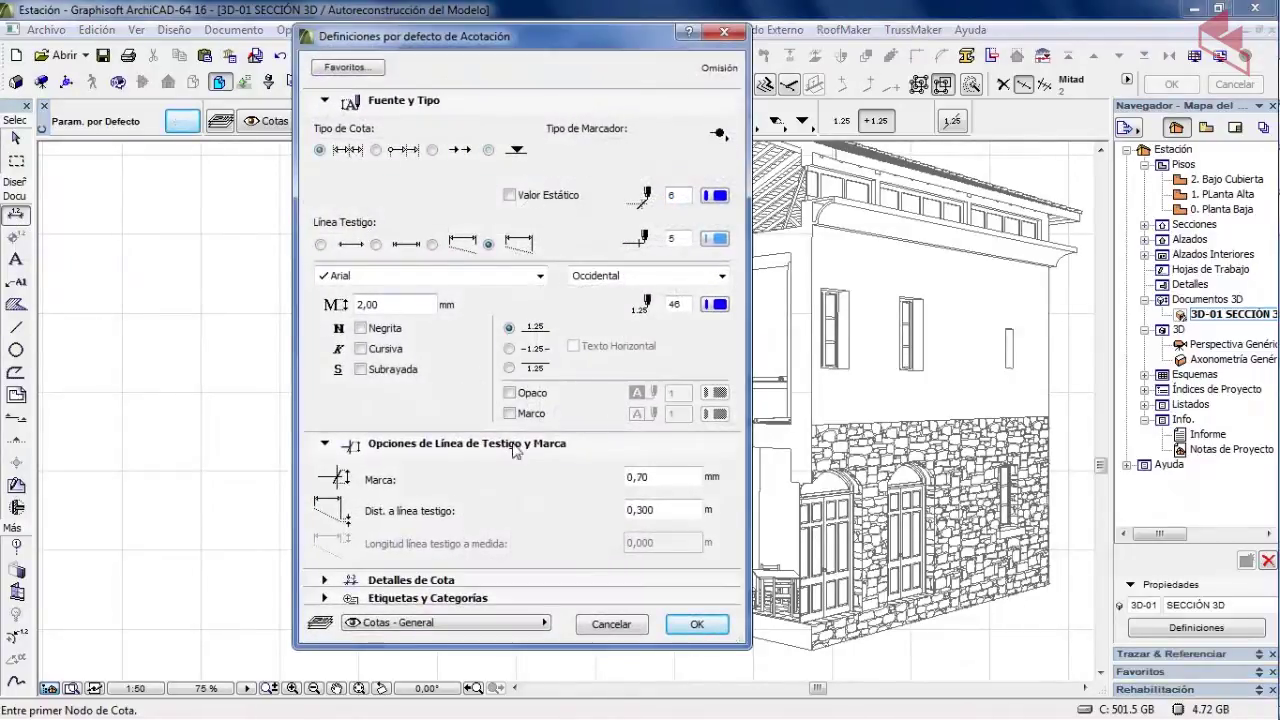
pyautogui.click(697, 625)
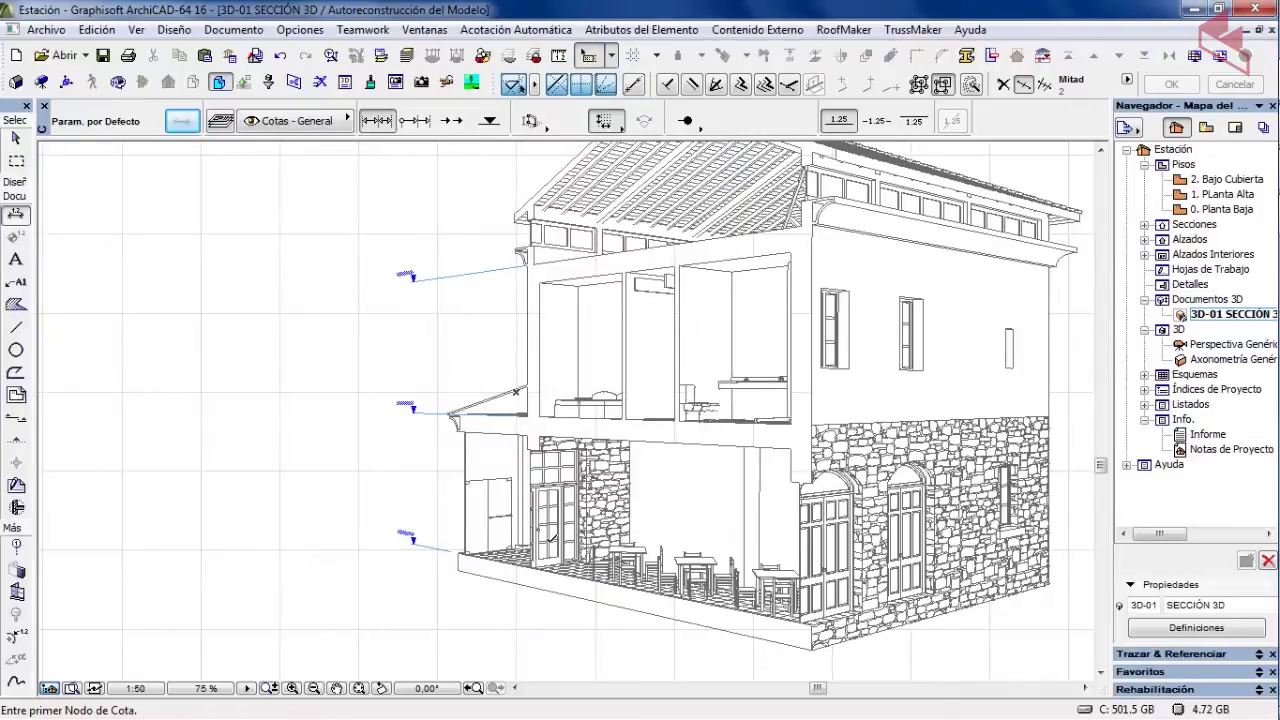
# - Place a vertical linear dimension chain through the cut rooms, covering the ground floor height, the intermediate slab and the upper room height
pyautogui.scroll(4, 550, 538)
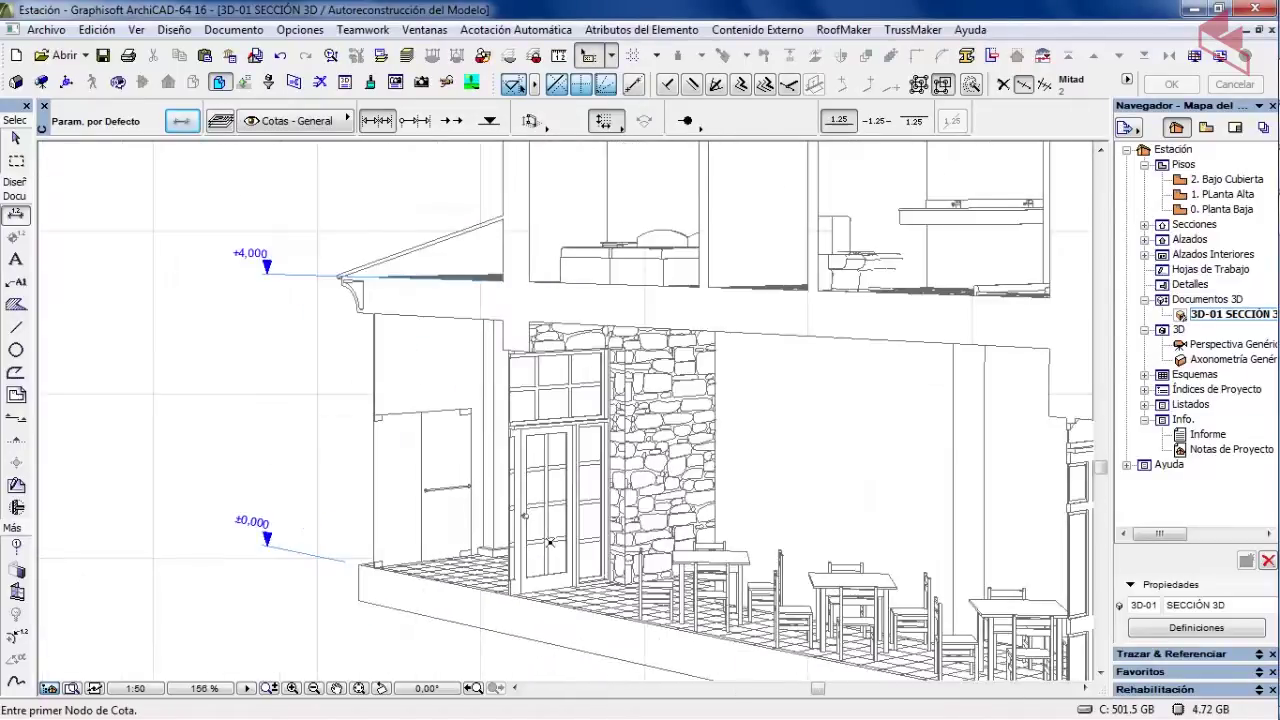
pyautogui.click(508, 594)
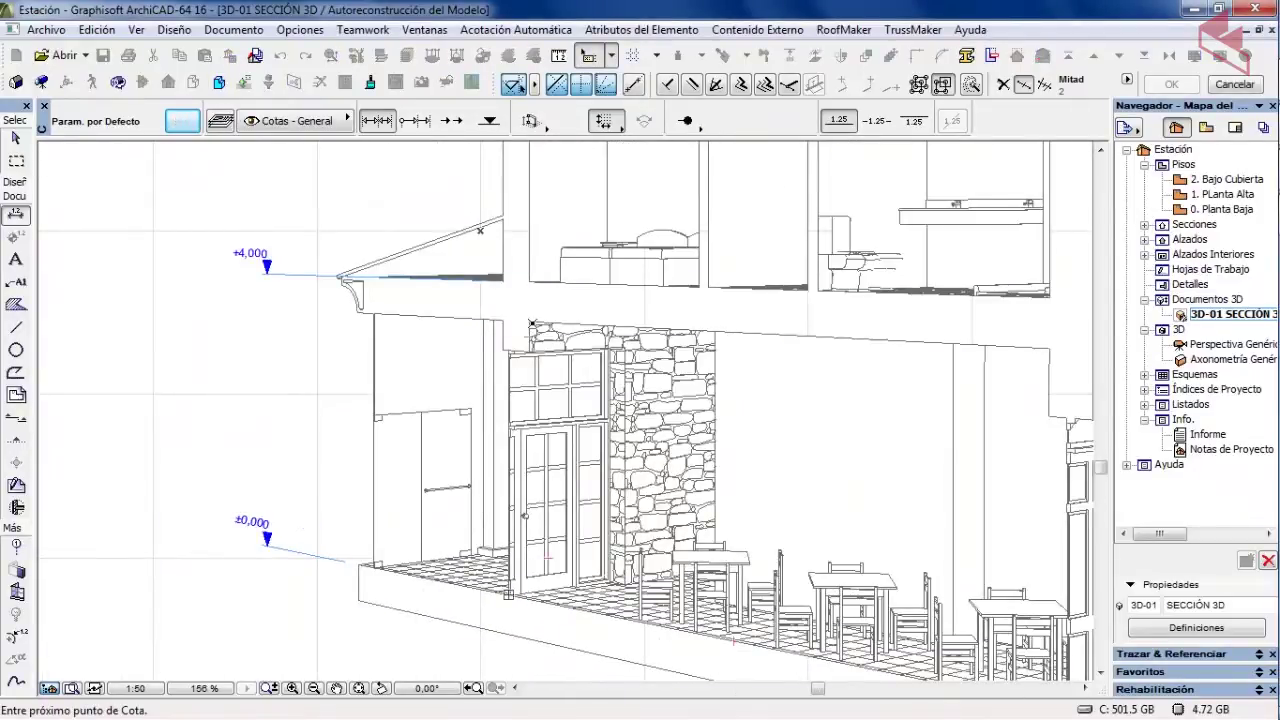
pyautogui.click(530, 323)
pyautogui.moveTo(535, 205); pyautogui.dragTo(519, 502, button='middle')
pyautogui.click(515, 300)
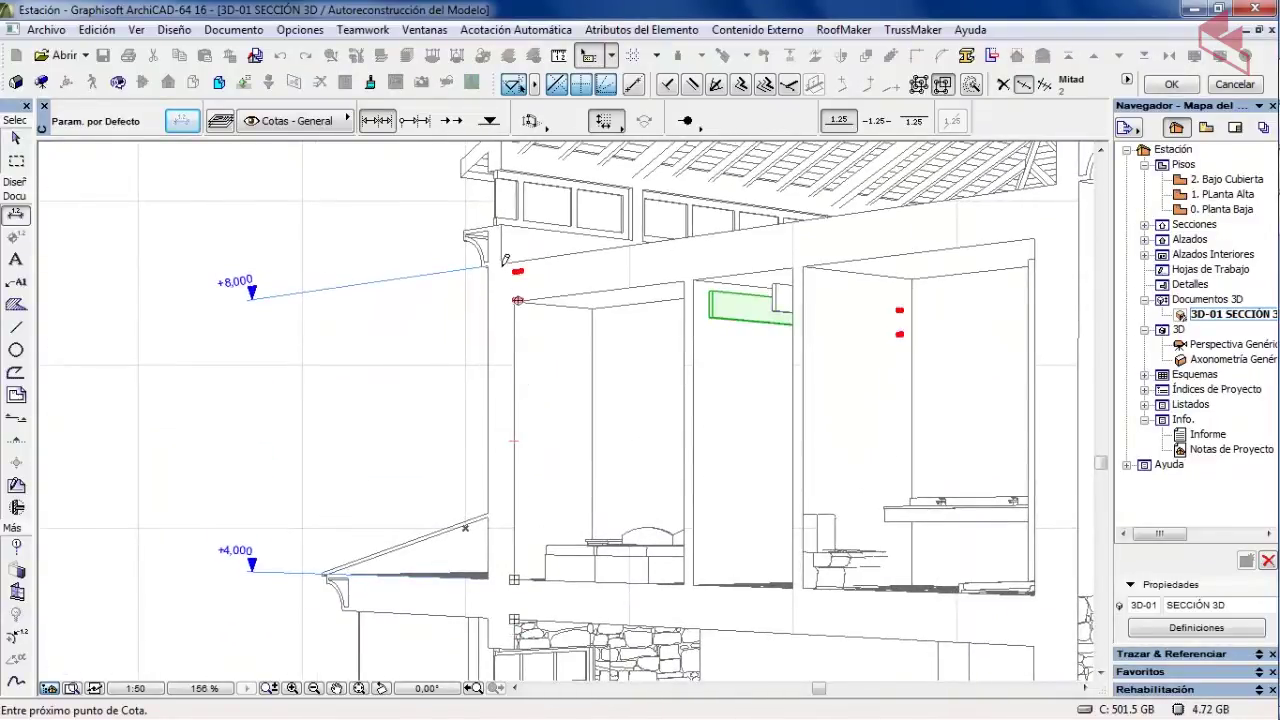
pyautogui.scroll(-2, 507, 258)
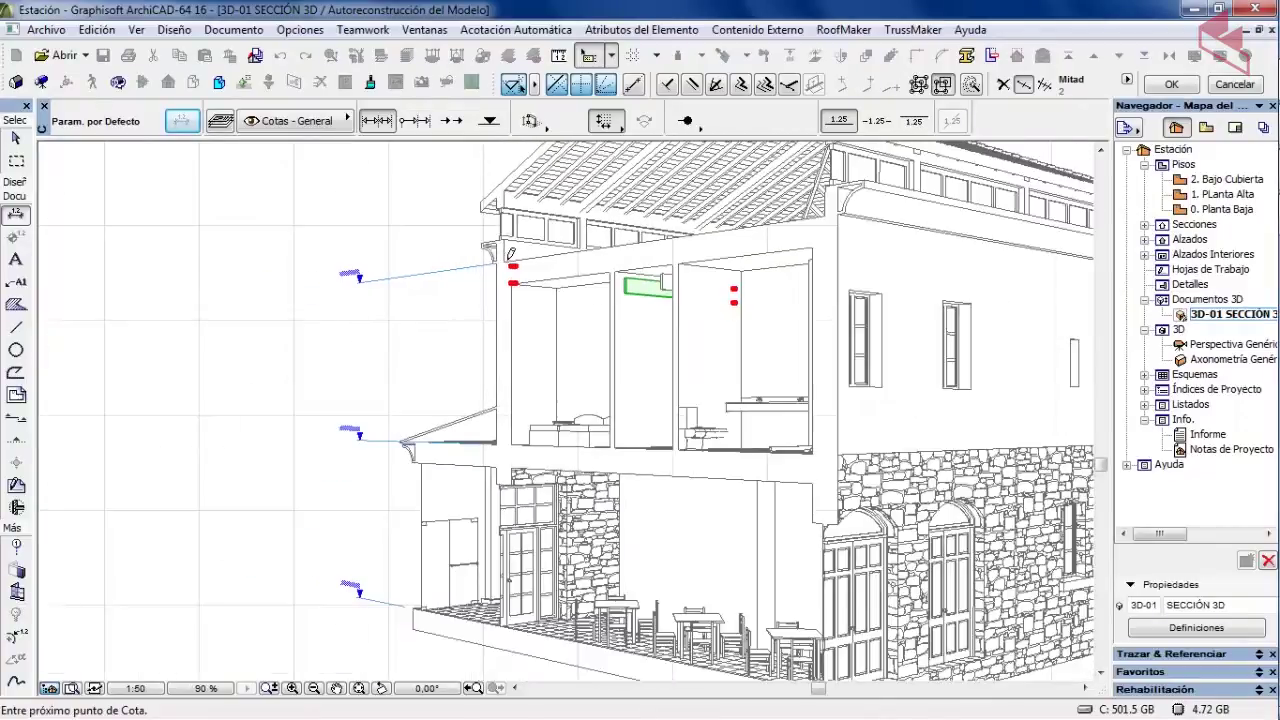
pyautogui.moveTo(507, 258); pyautogui.dragTo(510, 294, button='middle')
pyautogui.scroll(2, 510, 342)
pyautogui.scroll(3, 510, 343)
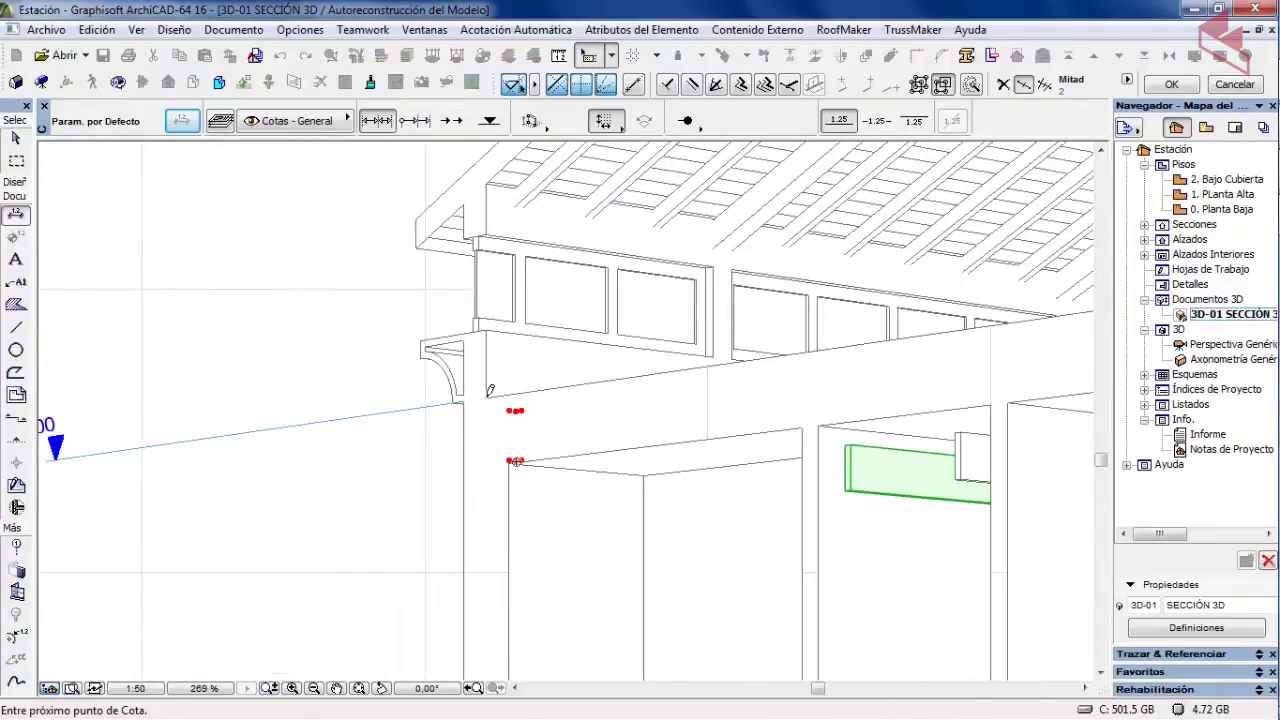
pyautogui.scroll(-6, 515, 461)
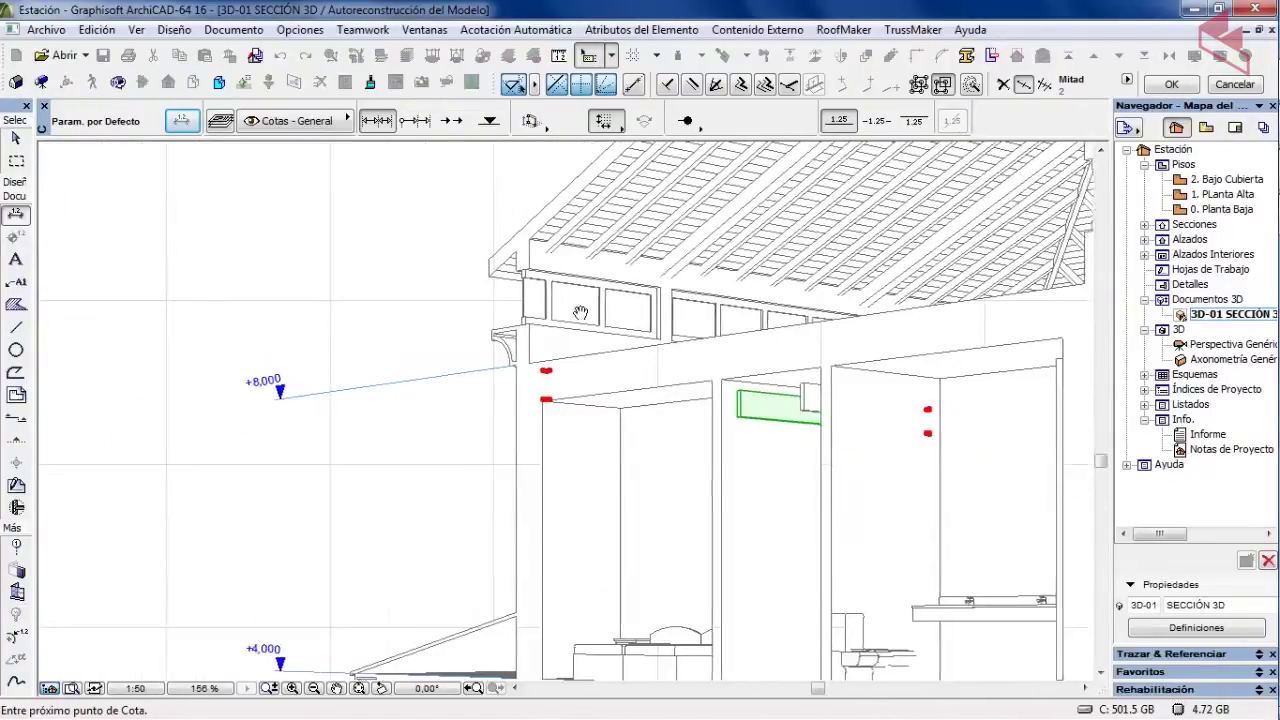
pyautogui.moveTo(501, 477); pyautogui.dragTo(523, 342, button='middle')
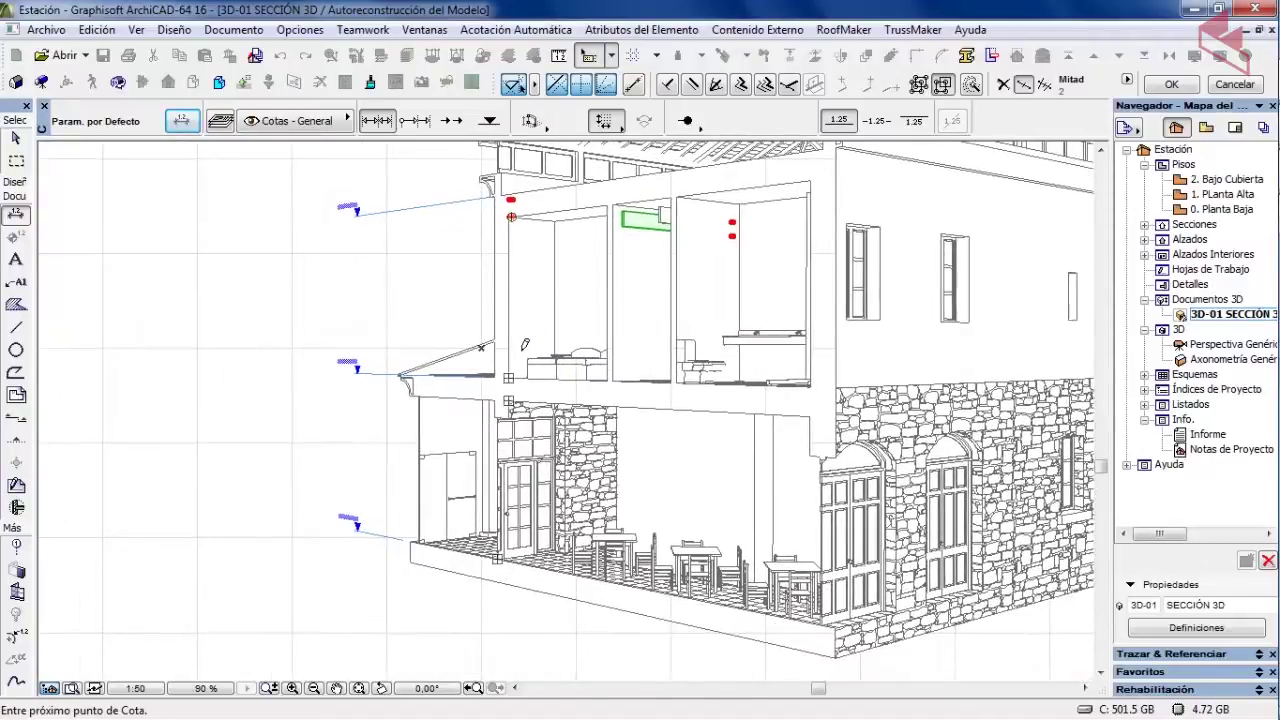
pyautogui.doubleClick(567, 288)
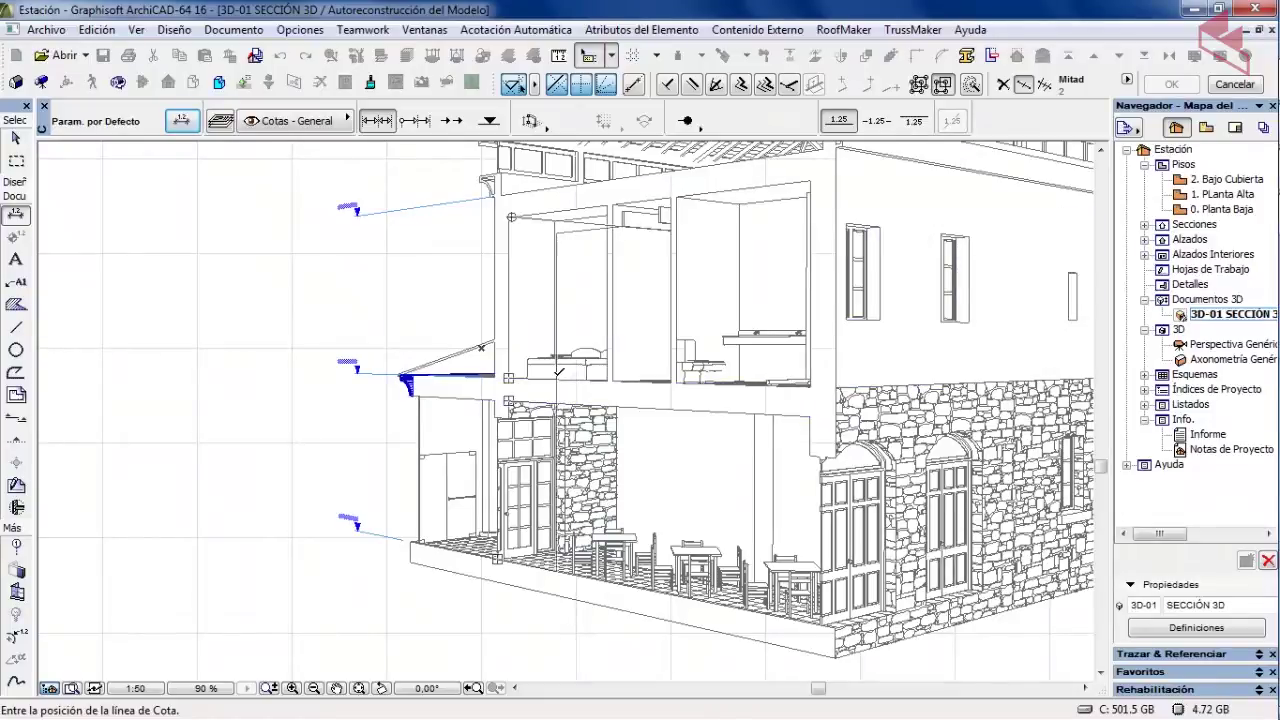
pyautogui.scroll(4, 553, 386)
pyautogui.click(576, 379)
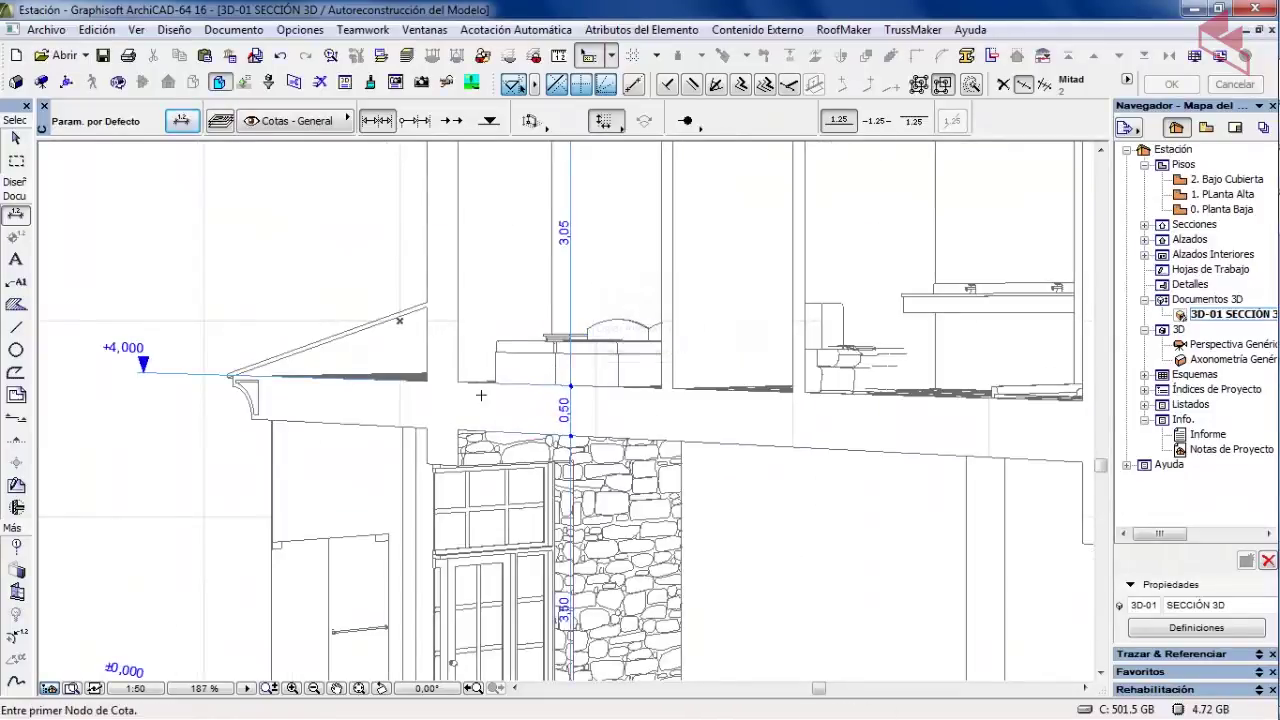
pyautogui.scroll(-3, 510, 372)
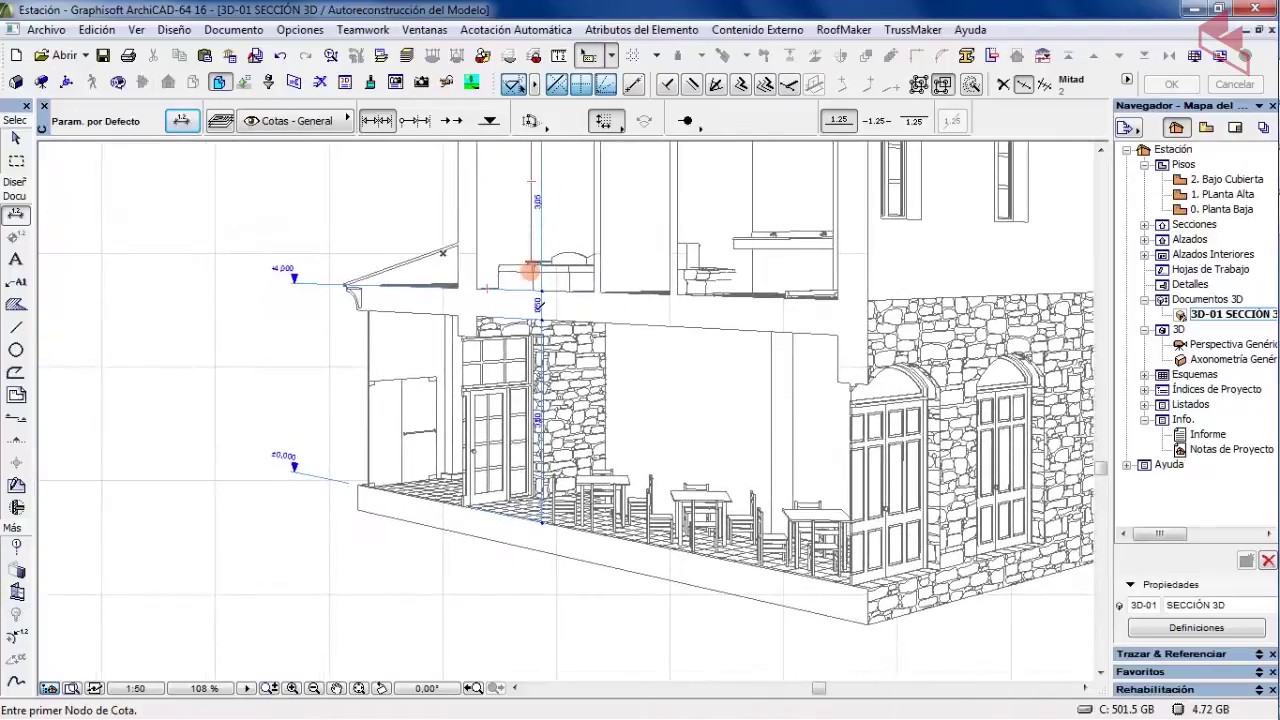
pyautogui.scroll(3, 534, 537)
pyautogui.scroll(-6, 548, 491)
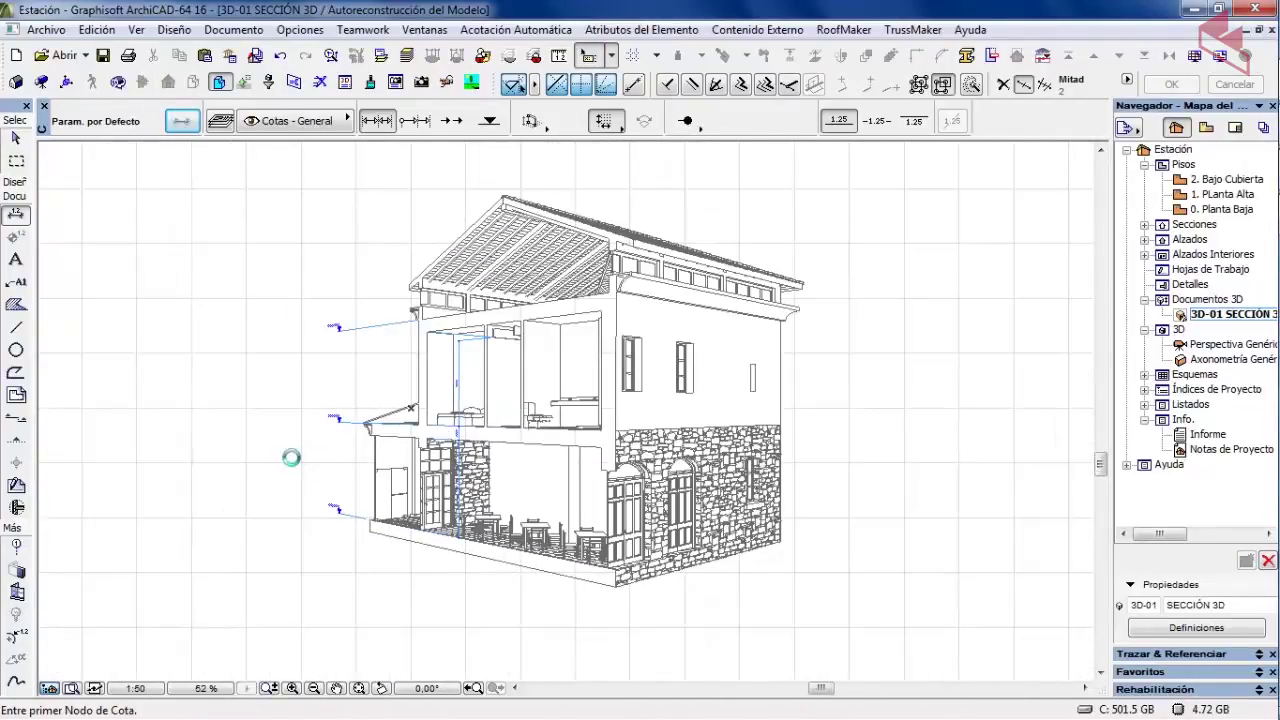
# - Draw a horizontal line from the upper part of the uncut side wall outward past the building's corner
pyautogui.click(15, 327)
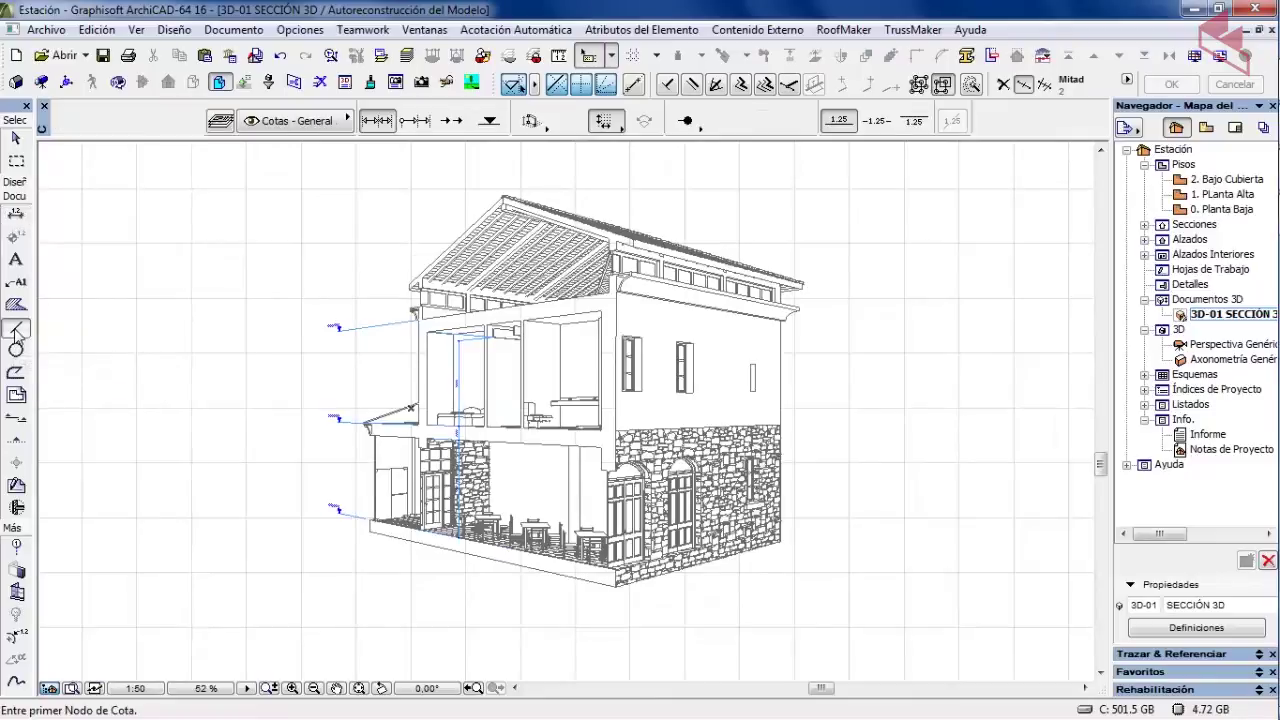
pyautogui.click(753, 341)
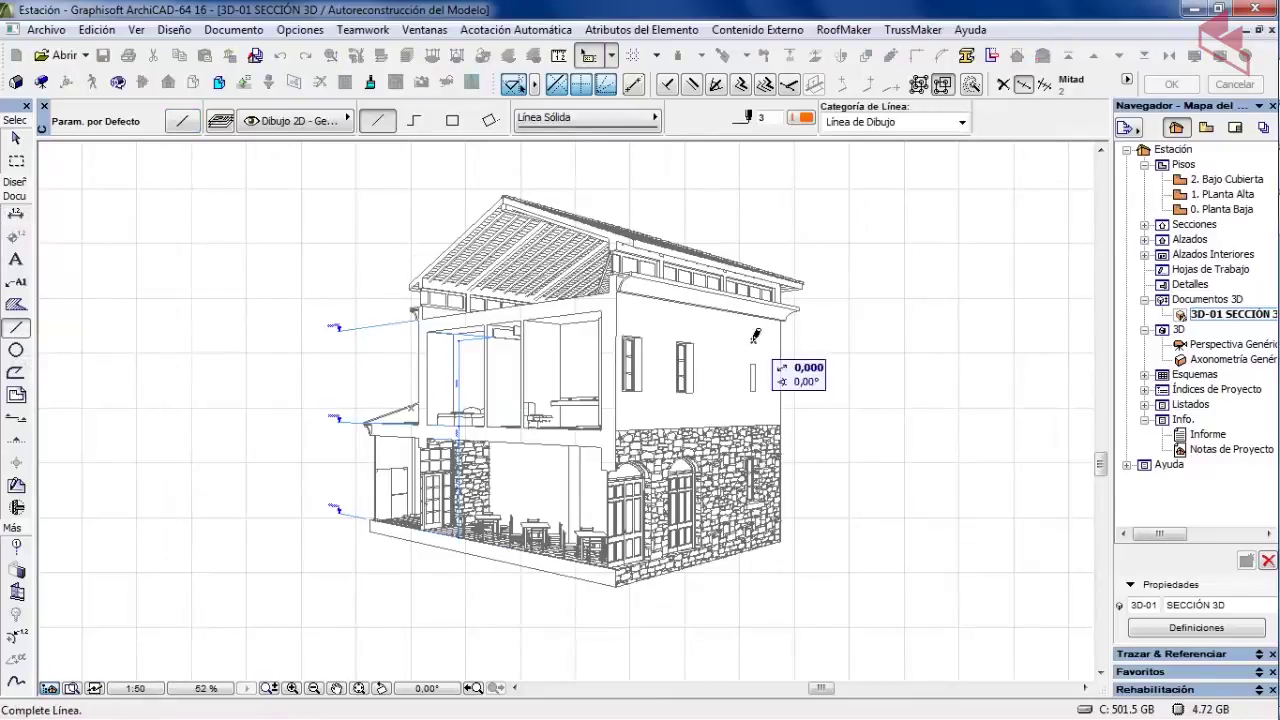
pyautogui.click(842, 340)
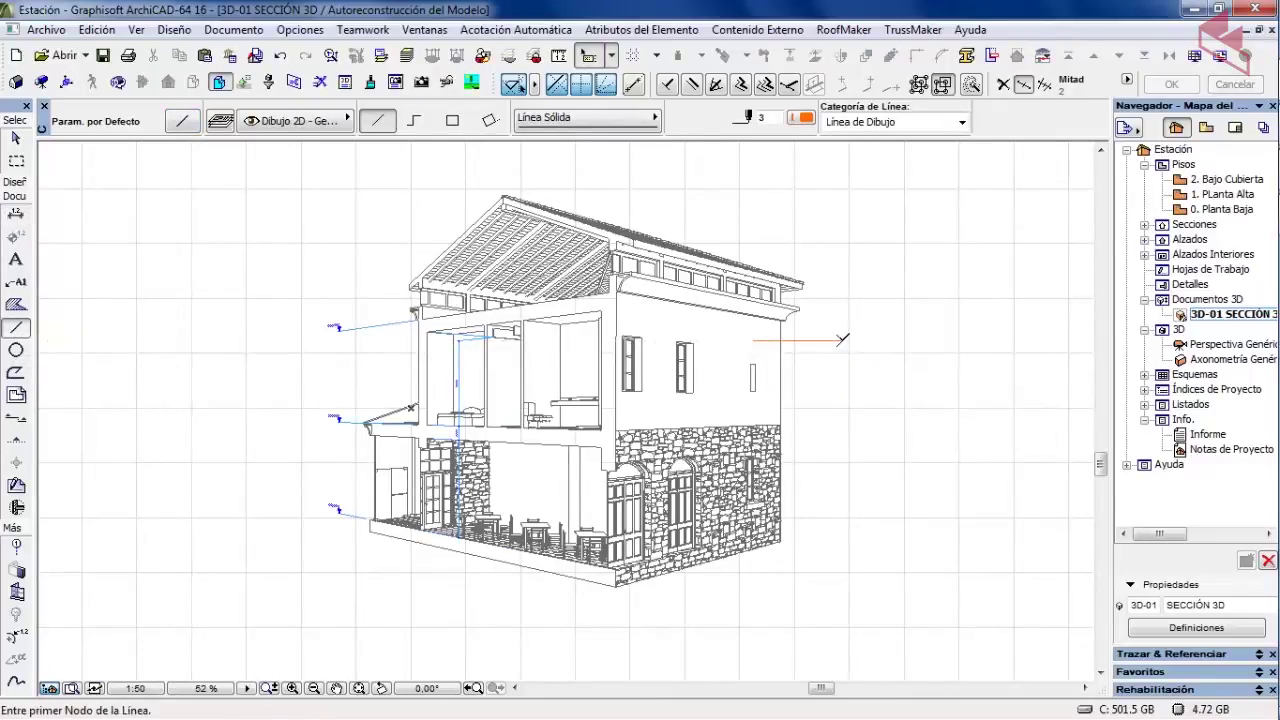
# - Set the default text height to 3 mm and its insertion point to the middle-left anchor
pyautogui.scroll(2, 752, 378)
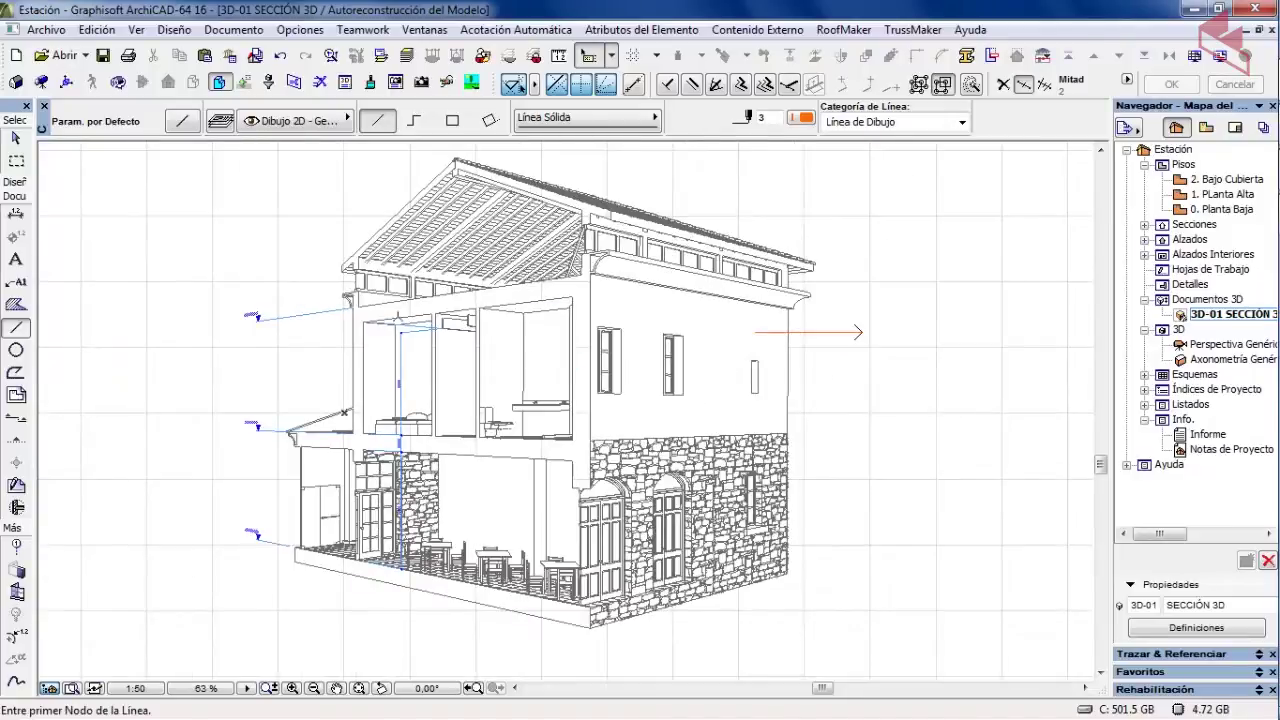
pyautogui.click(15, 259)
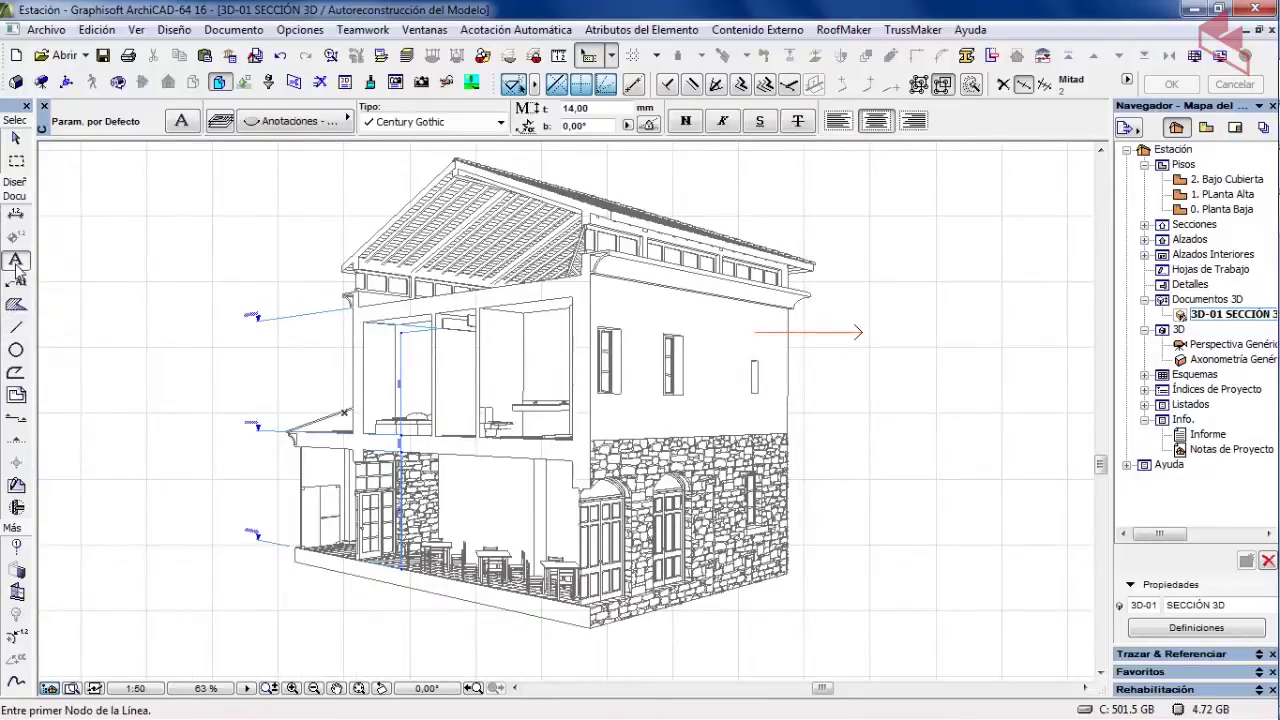
pyautogui.click(183, 121)
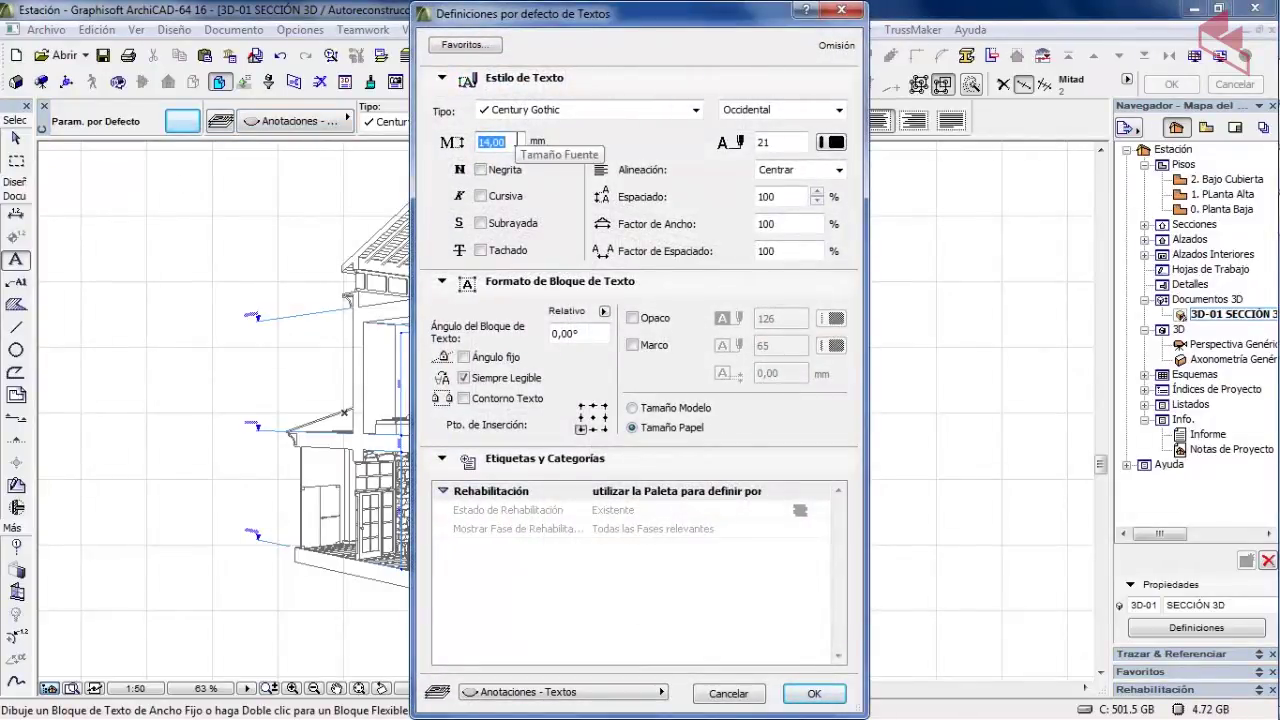
pyautogui.write('3')
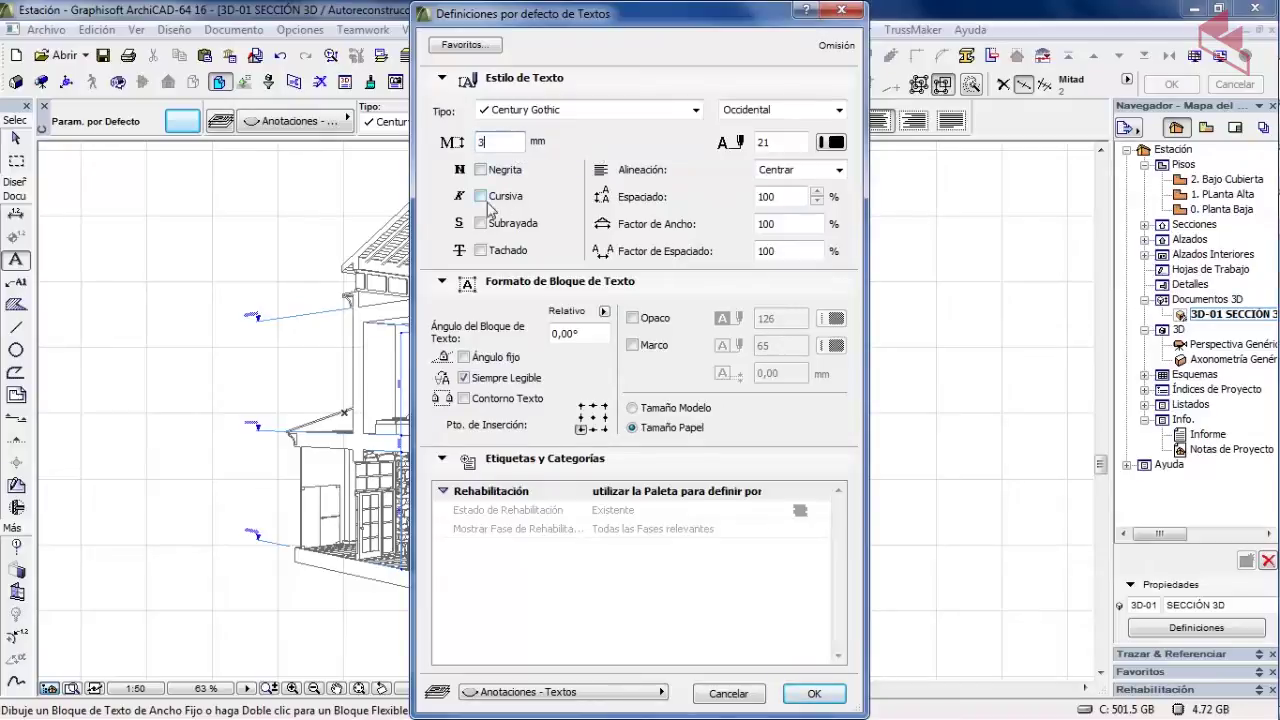
pyautogui.press('Tab')
pyautogui.click(814, 693)
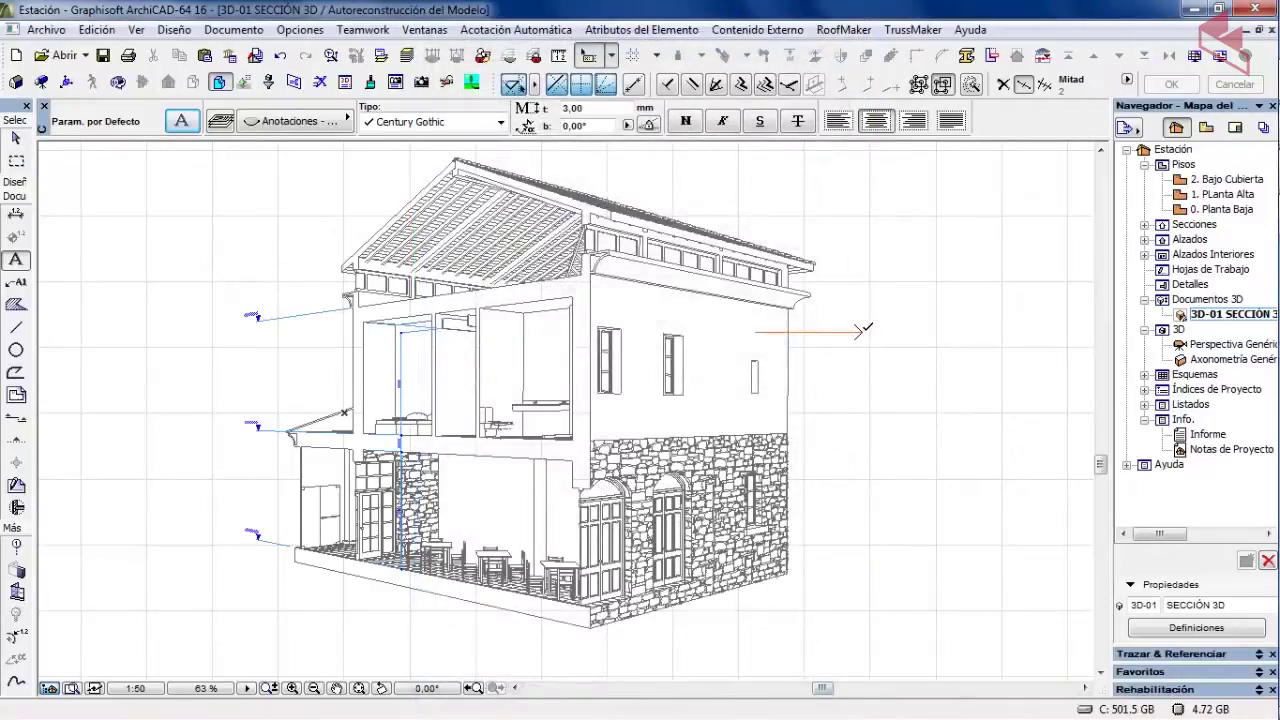
# - Assign the default text to the layer Acotación - Estructura and accept the text settings
pyautogui.hotkey('ctrl', 't')
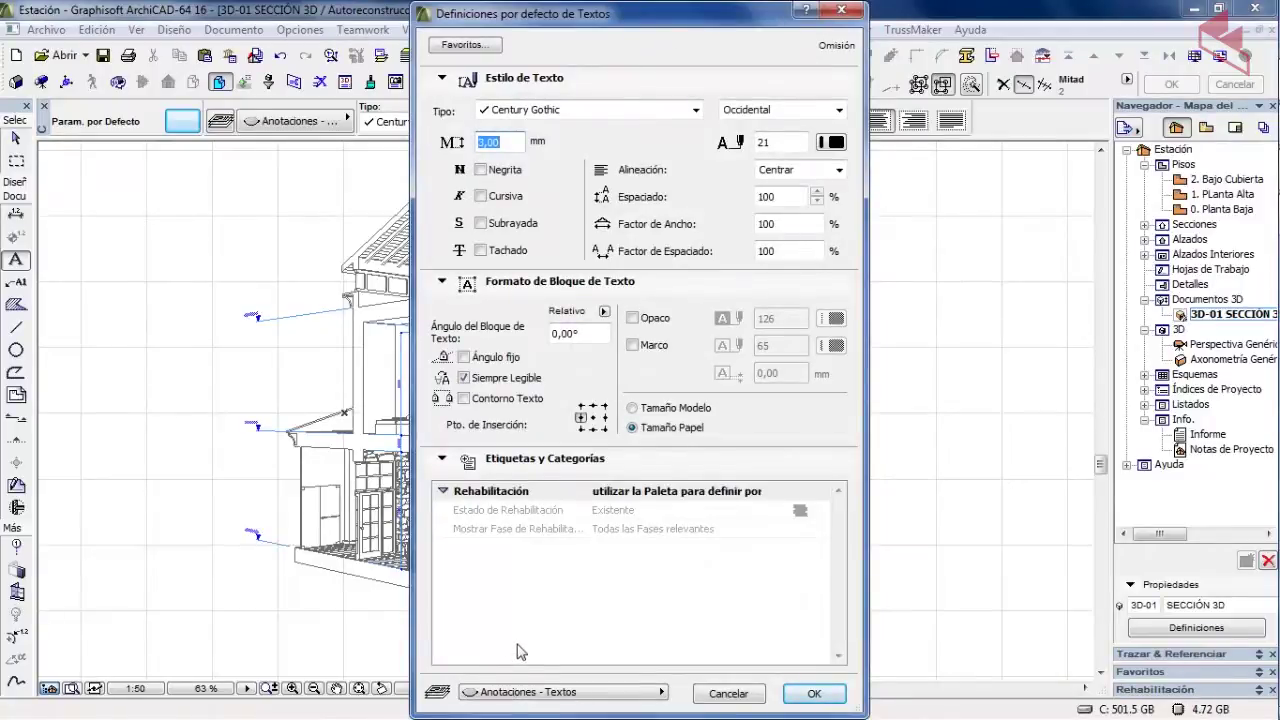
pyautogui.click(530, 694)
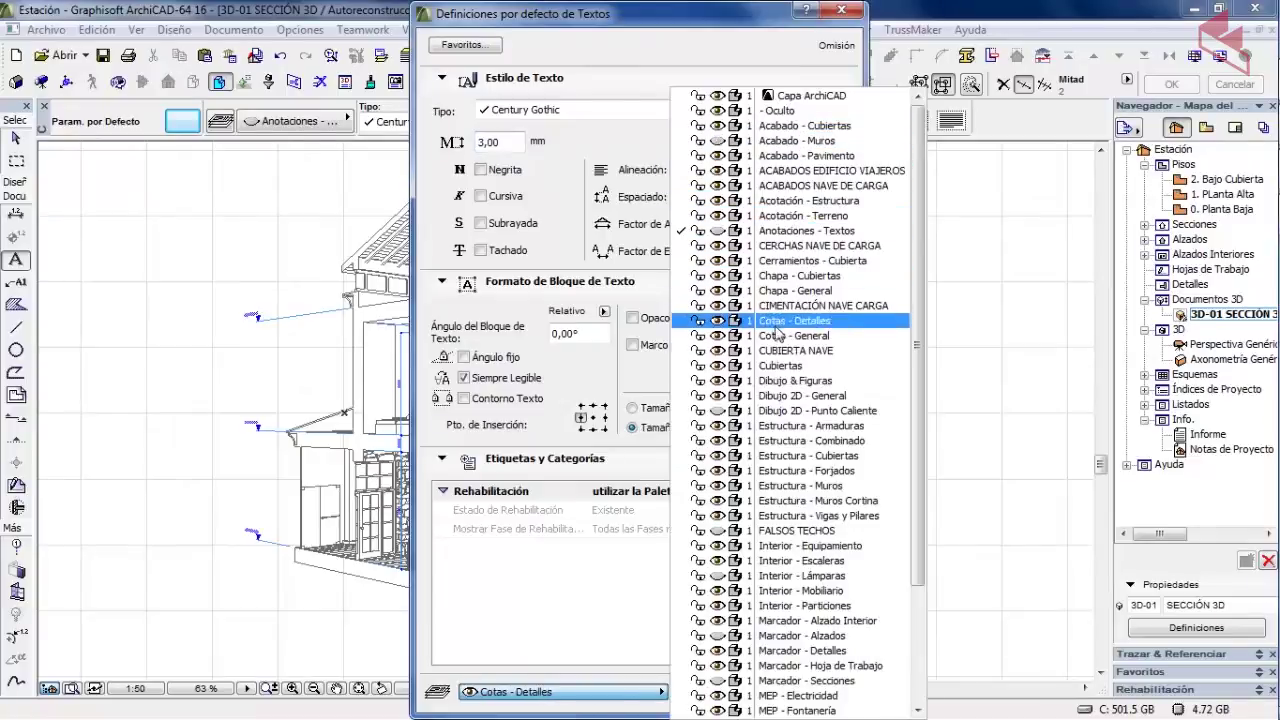
pyautogui.click(792, 203)
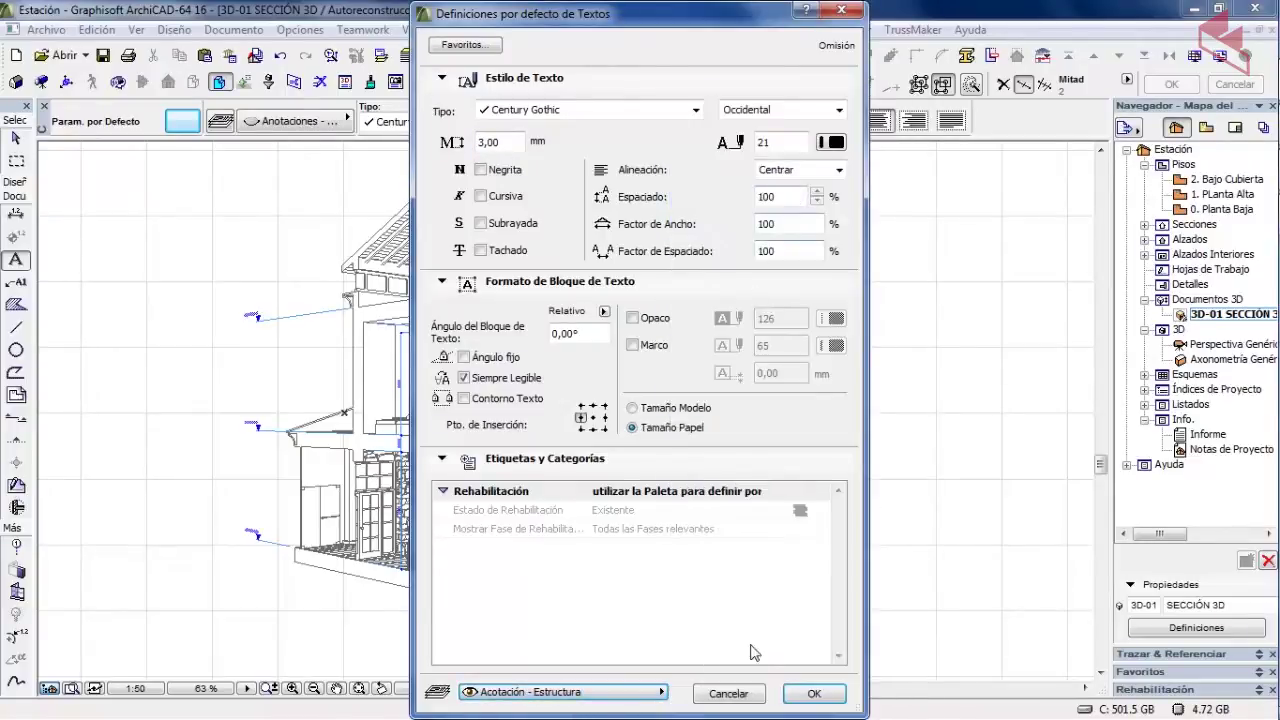
pyautogui.click(808, 694)
# - Place the text REVOCO BLANCO at the outer end of the wall's annotation line
pyautogui.click(861, 331)
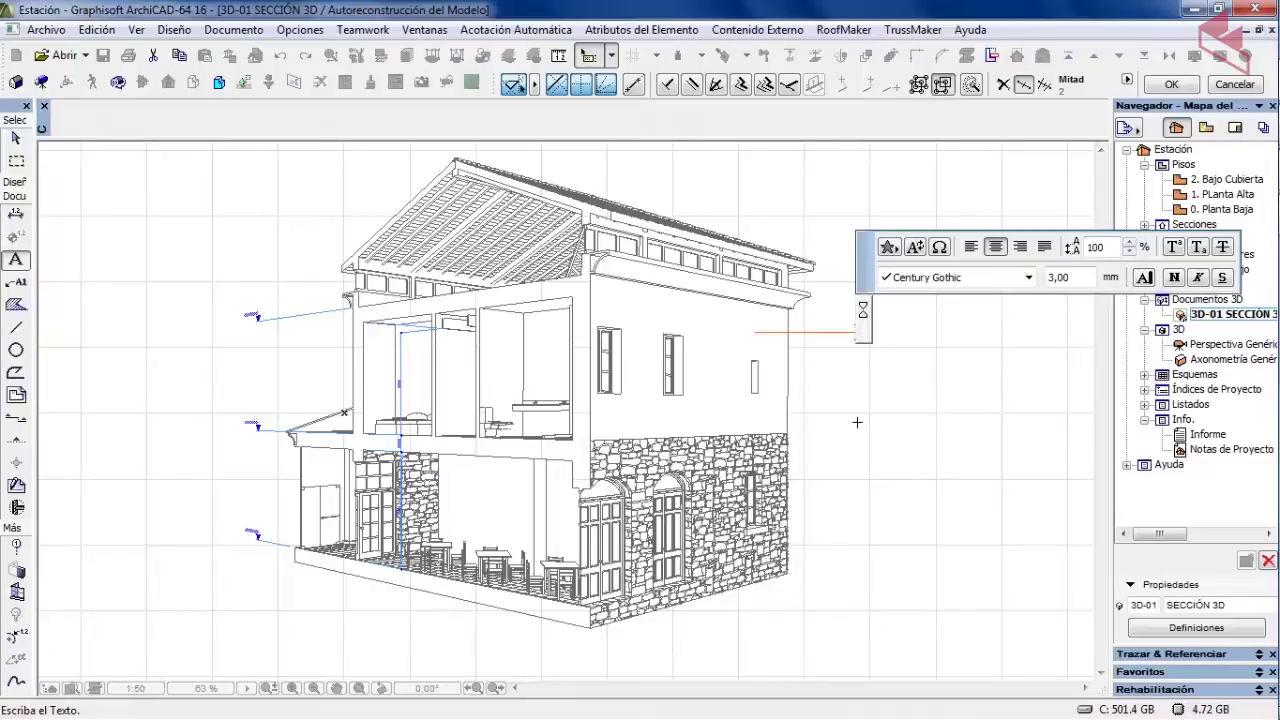
pyautogui.write('REVOCO')
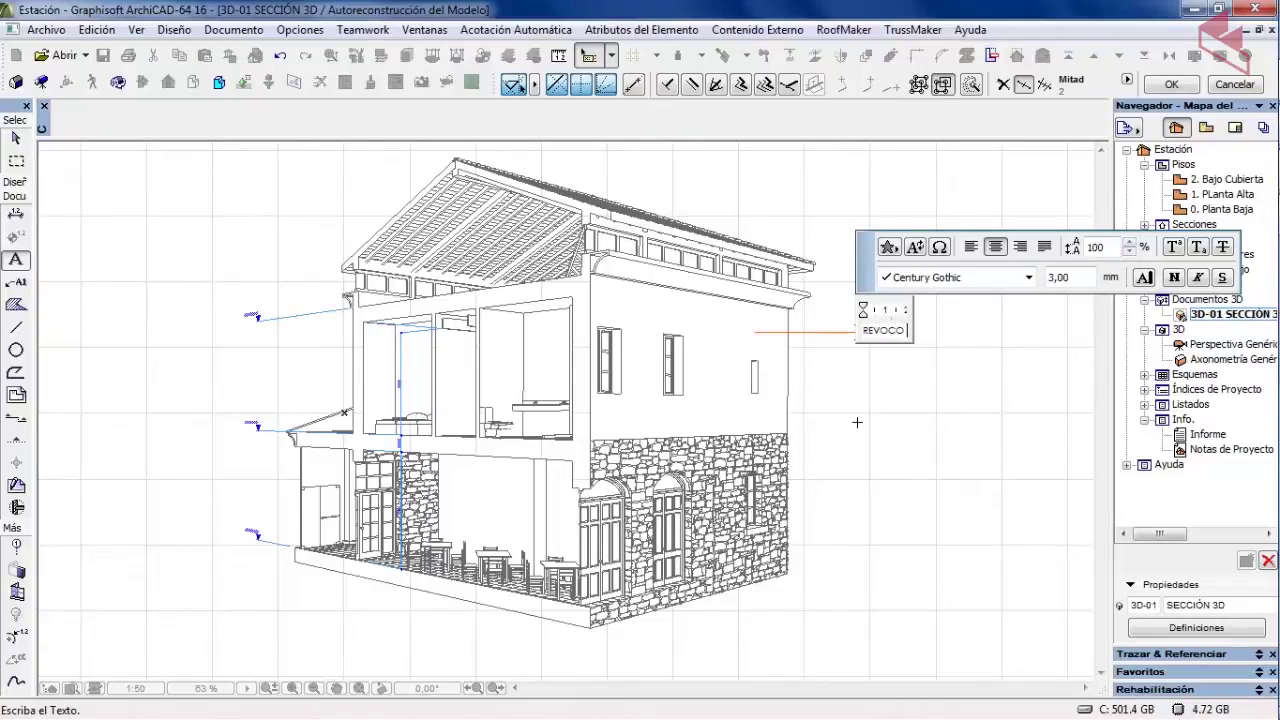
pyautogui.write(' BLA')
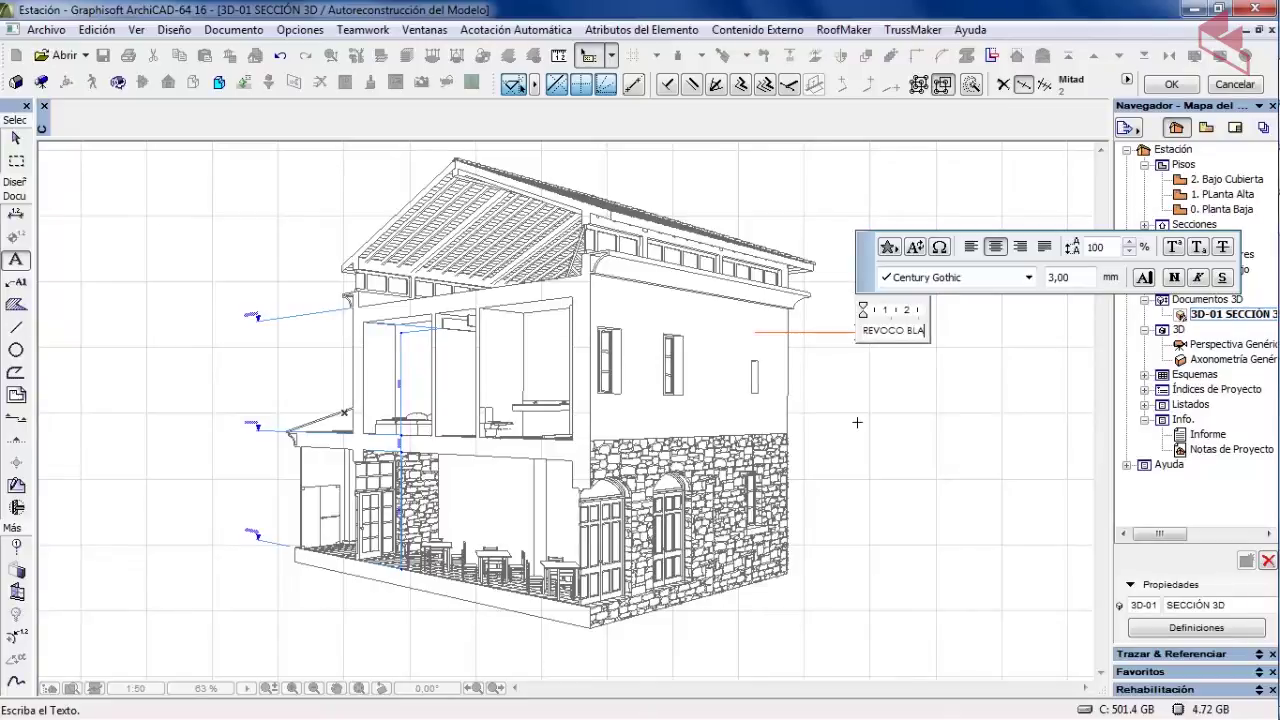
pyautogui.write('NCO')
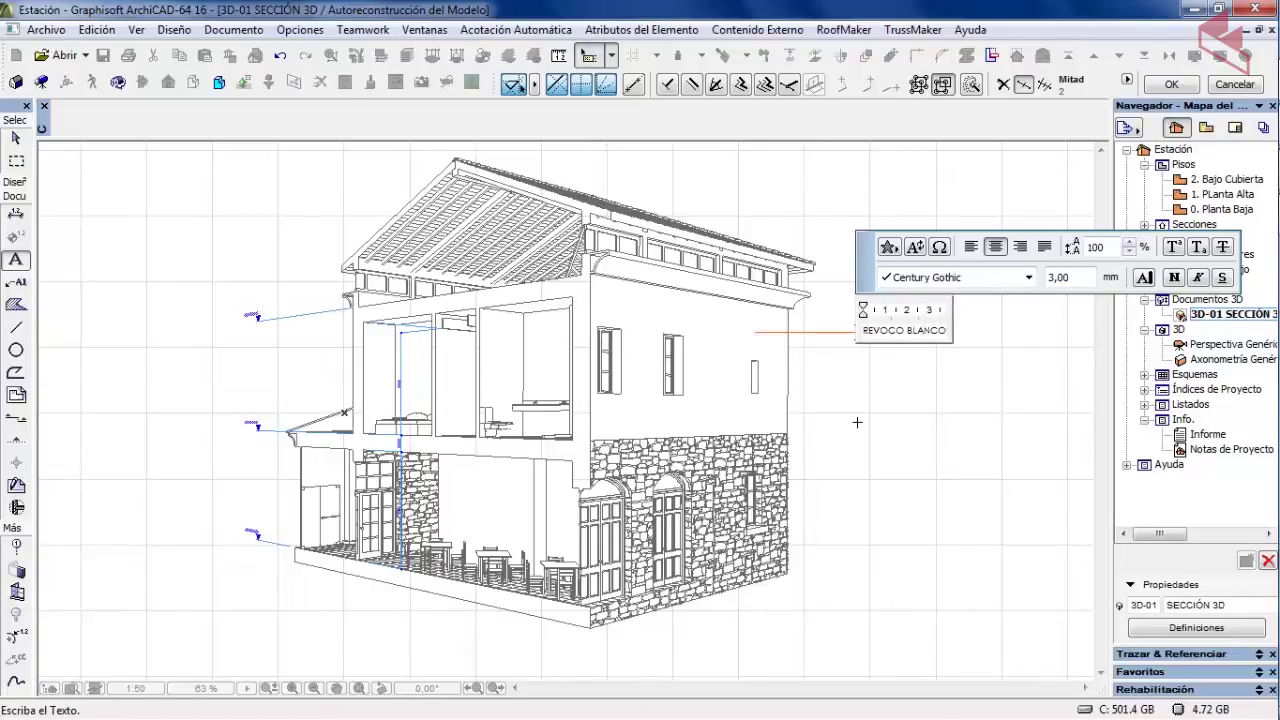
pyautogui.click(857, 422)
# - Remove the arrowhead from the REVOCO BLANCO annotation line and change its pen colour to blue
pyautogui.scroll(5, 857, 410)
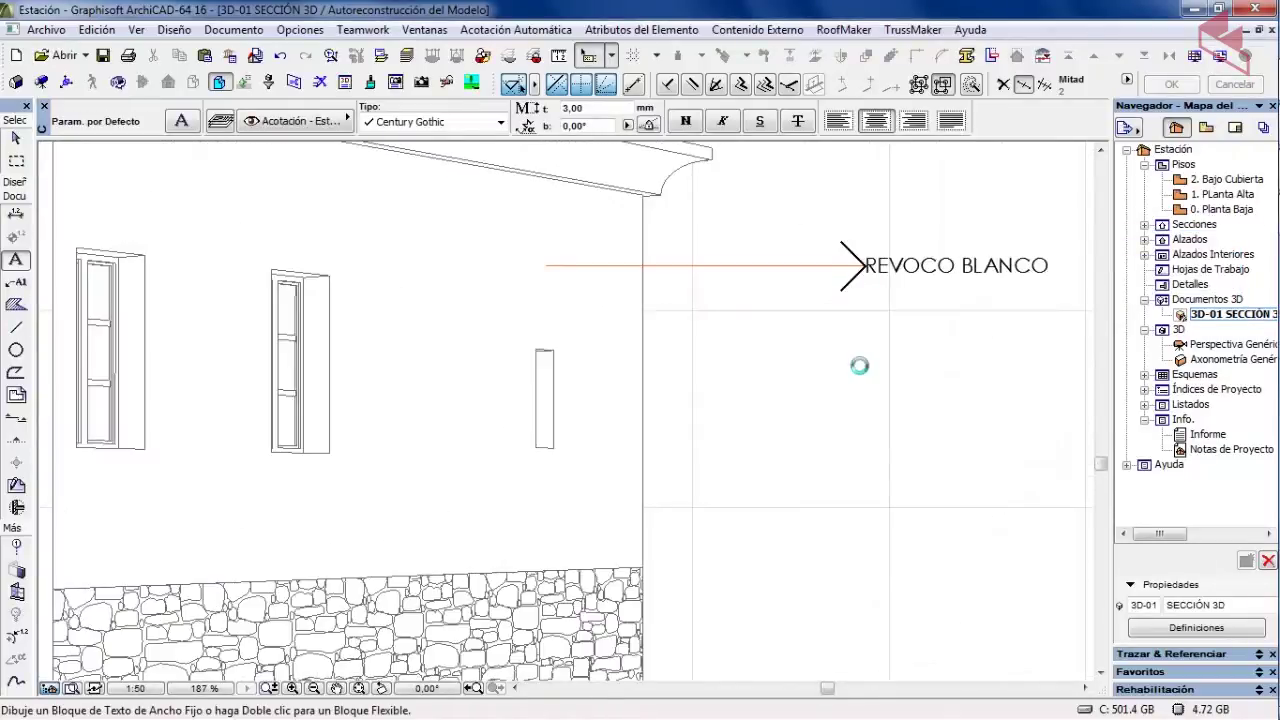
pyautogui.click(16, 139)
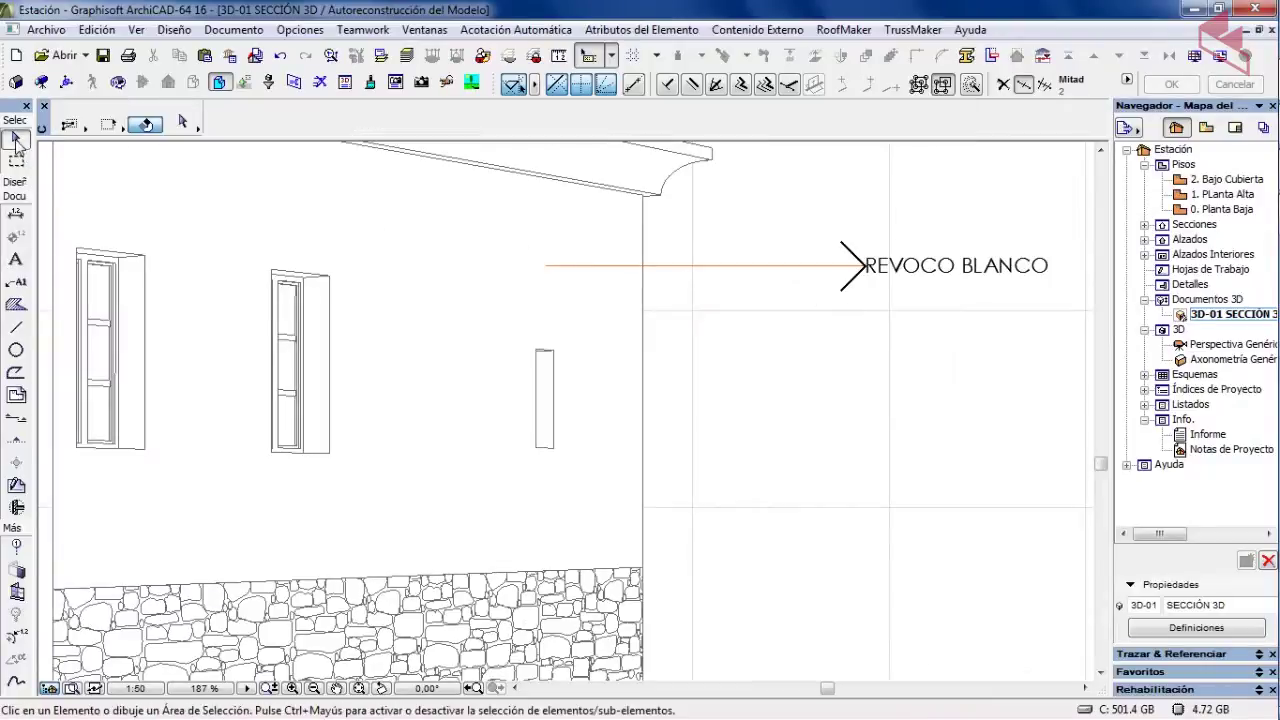
pyautogui.click(737, 265)
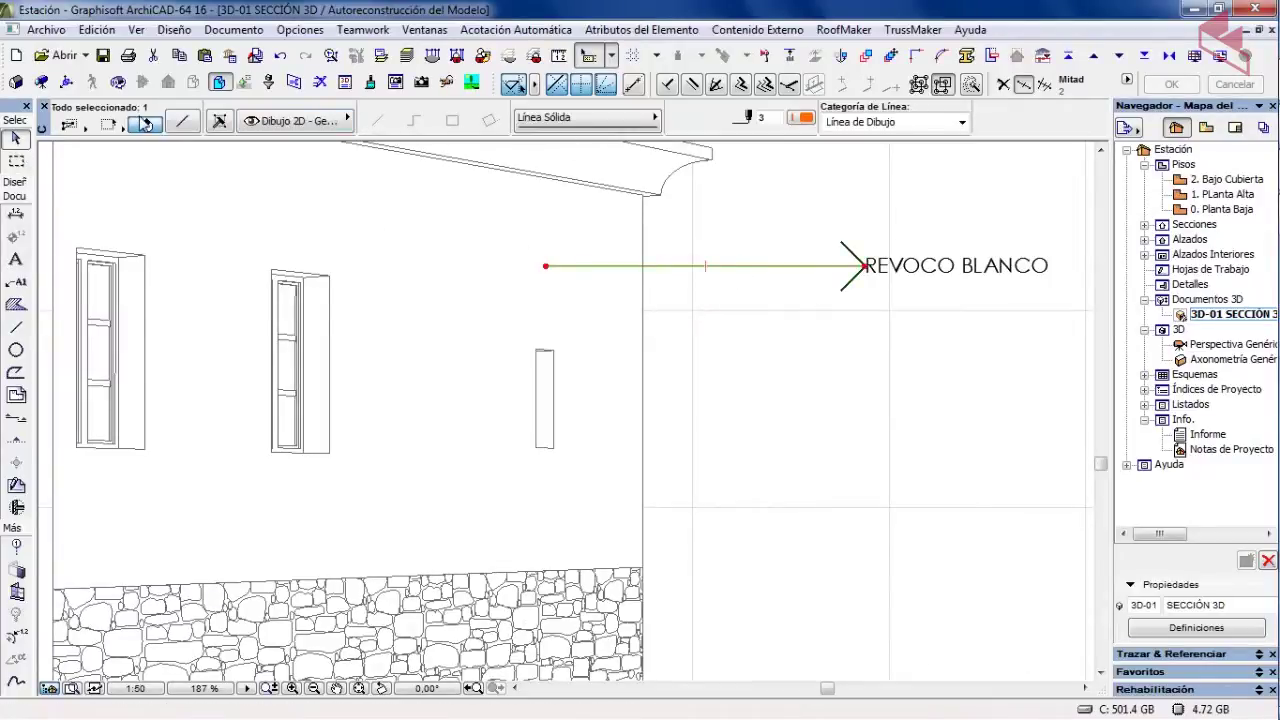
pyautogui.click(145, 124)
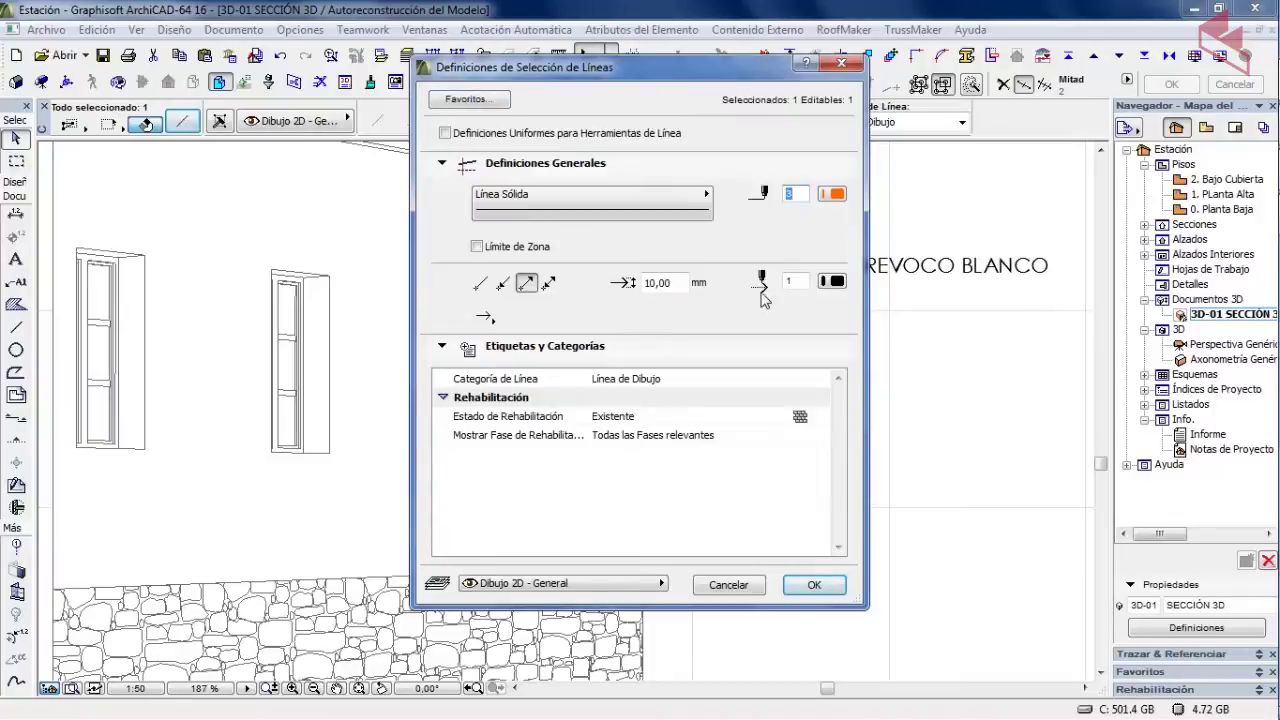
pyautogui.click(481, 283)
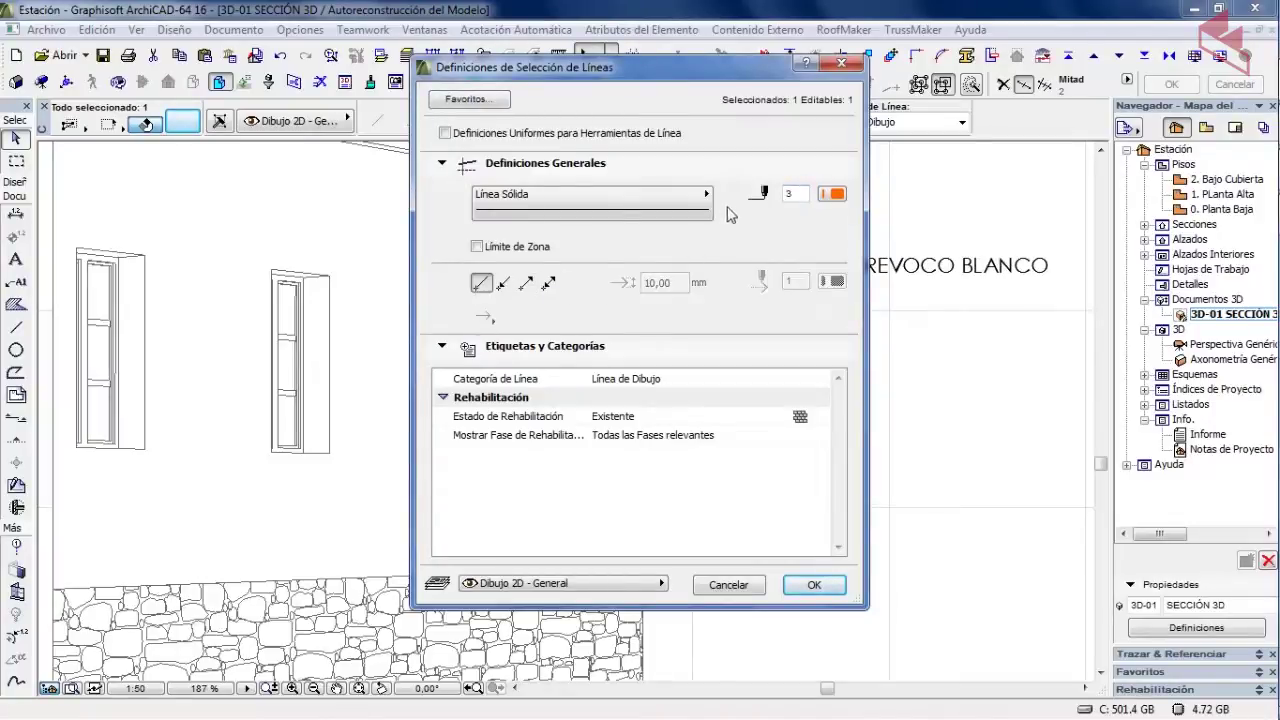
pyautogui.click(840, 197)
pyautogui.click(925, 186)
pyautogui.click(805, 588)
pyautogui.click(689, 422)
pyautogui.scroll(-5, 689, 420)
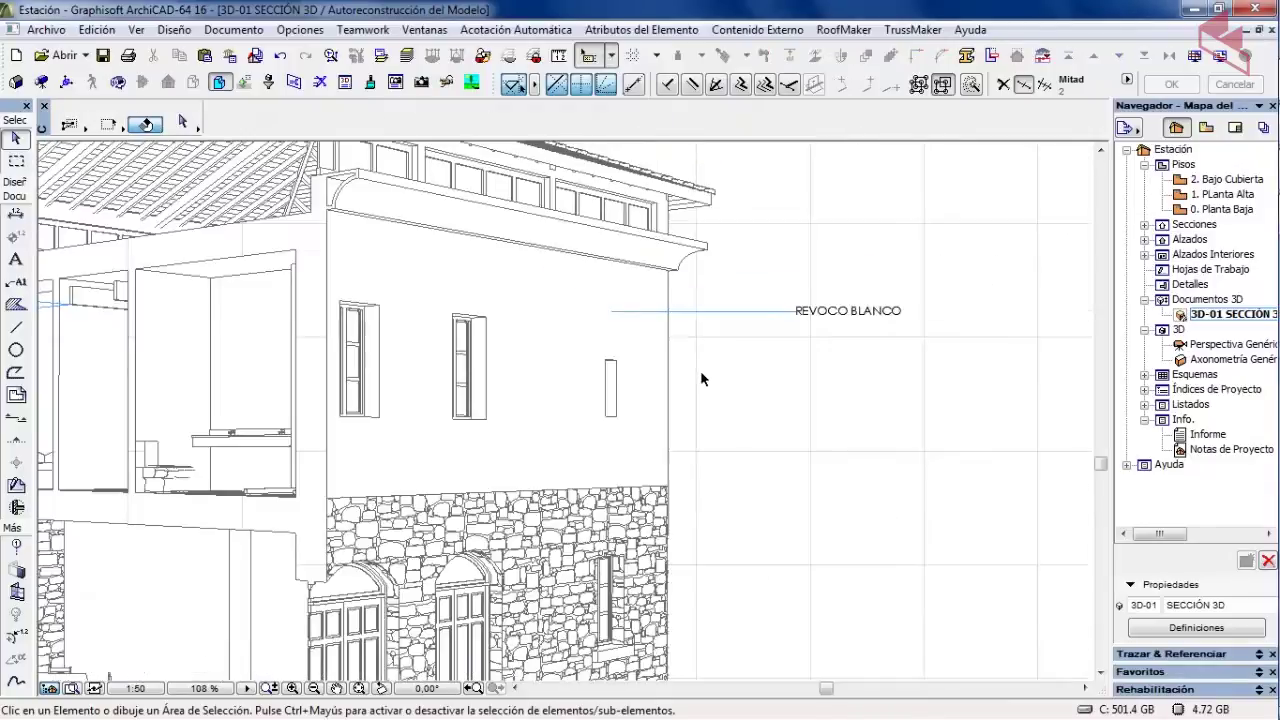
pyautogui.scroll(2, 622, 475)
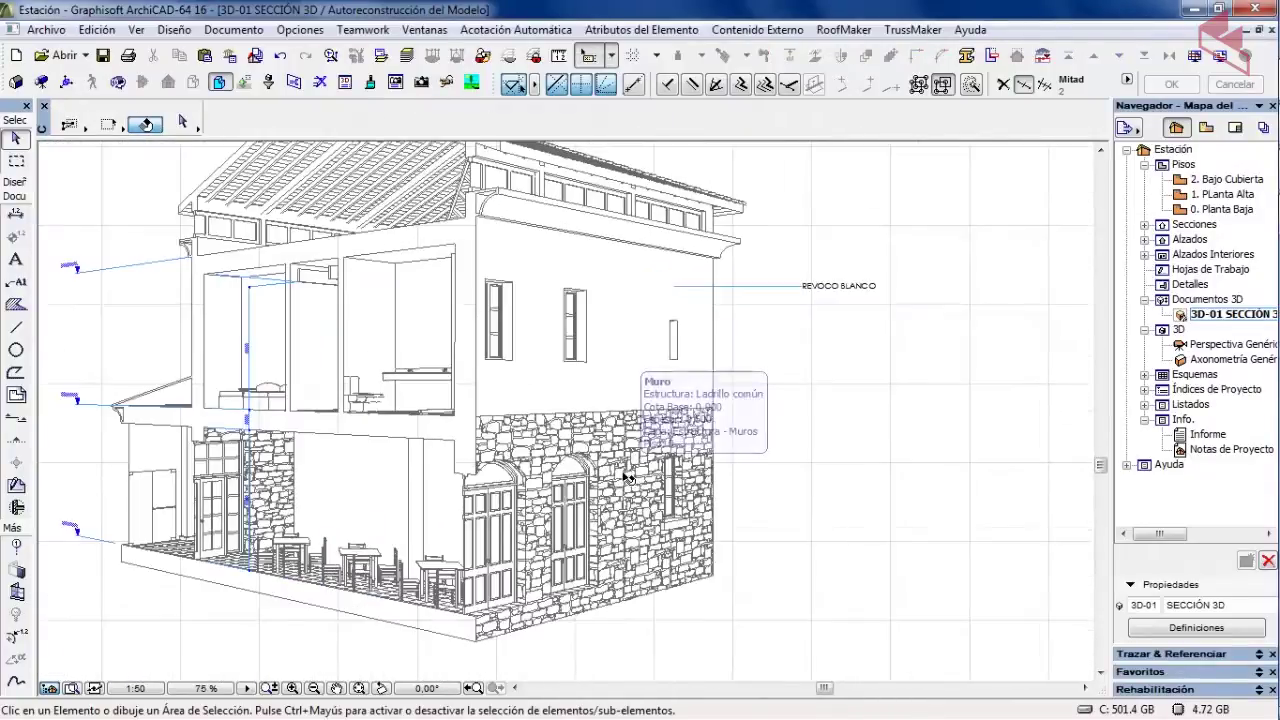
pyautogui.scroll(-2, 490, 384)
pyautogui.moveTo(488, 383); pyautogui.dragTo(616, 412, button='middle')
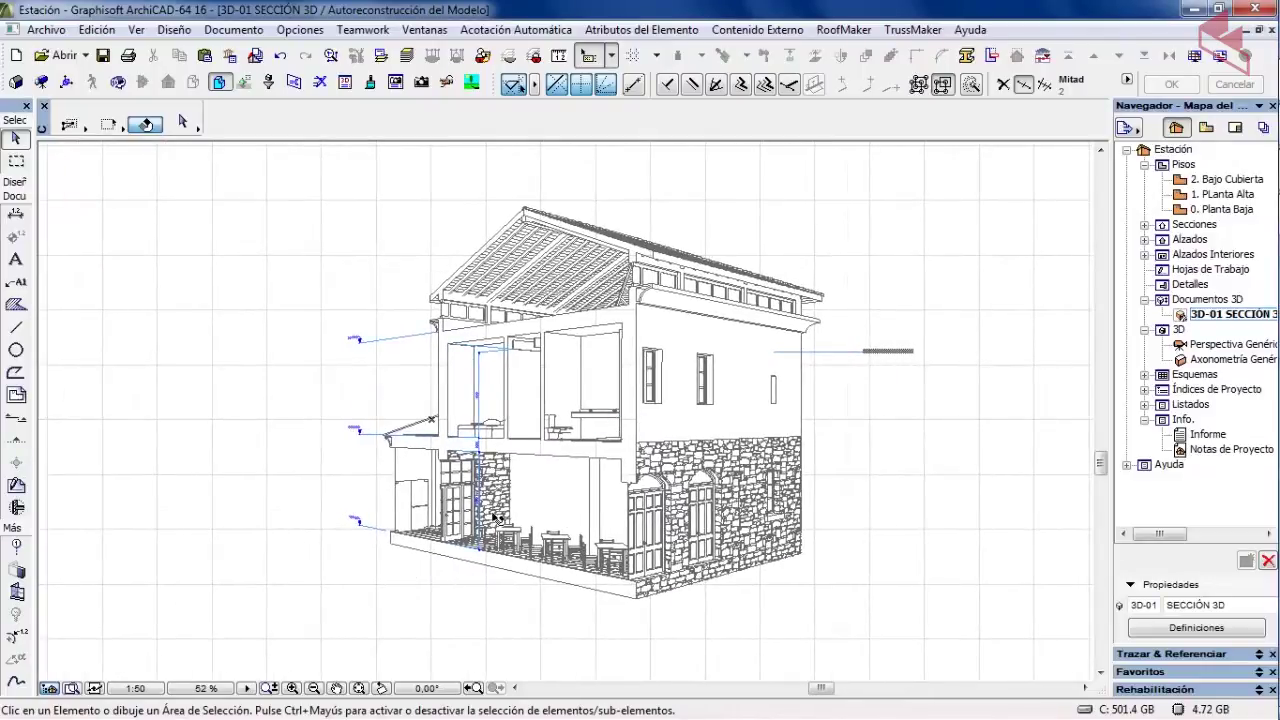
pyautogui.moveTo(527, 481); pyautogui.dragTo(472, 478, button='middle')
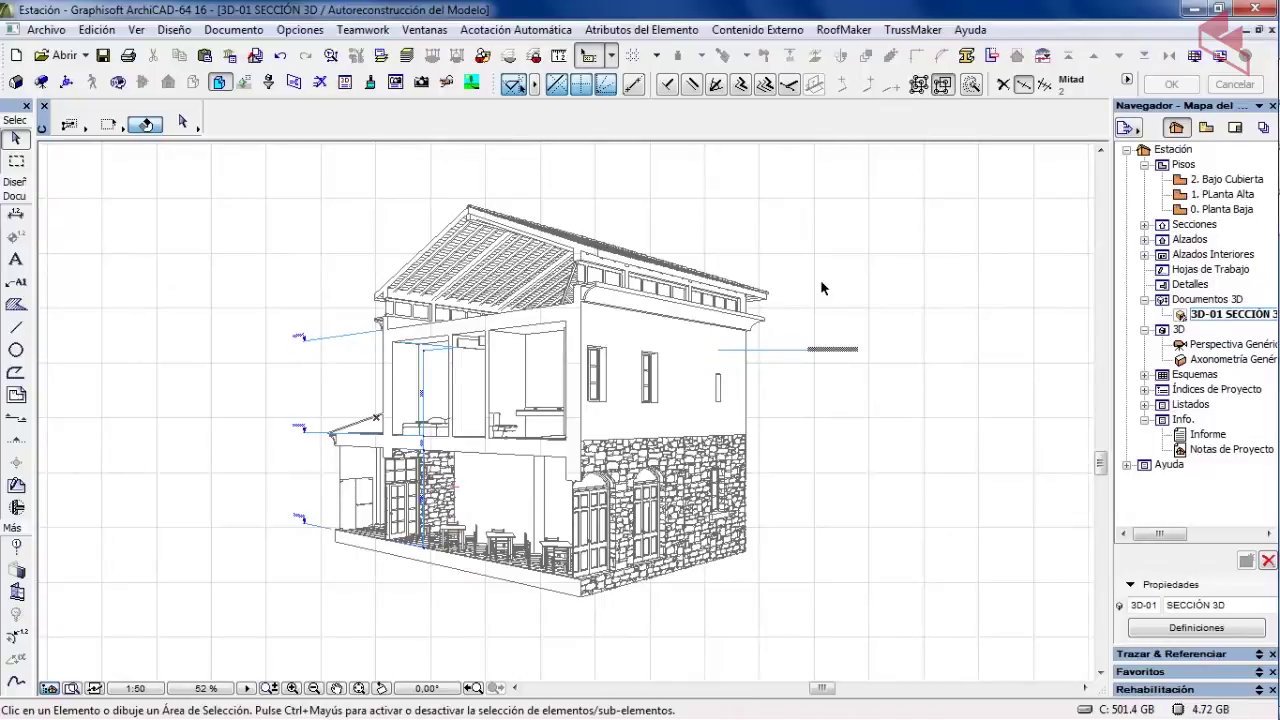
# - Open the Reformado view 0. Planta Baja and draw a marquee lengthwise over the upper half of the floor plan
pyautogui.click(1205, 127)
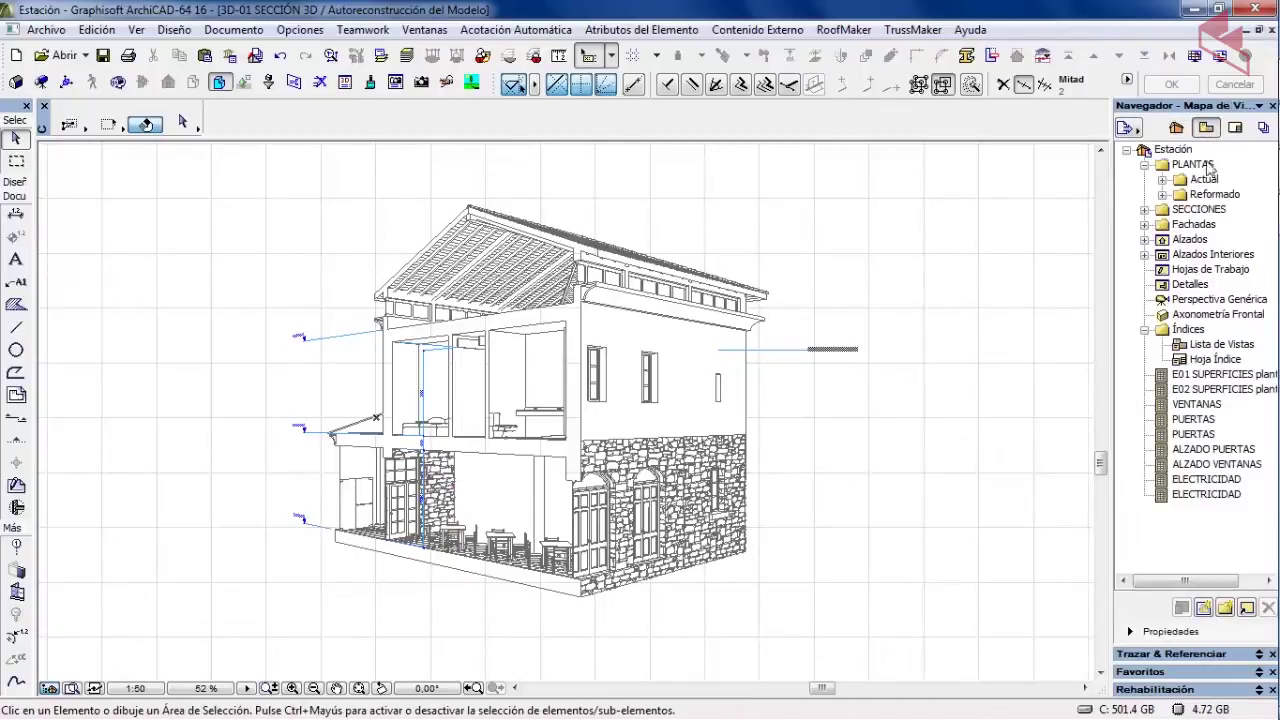
pyautogui.click(1162, 194)
pyautogui.doubleClick(1237, 210)
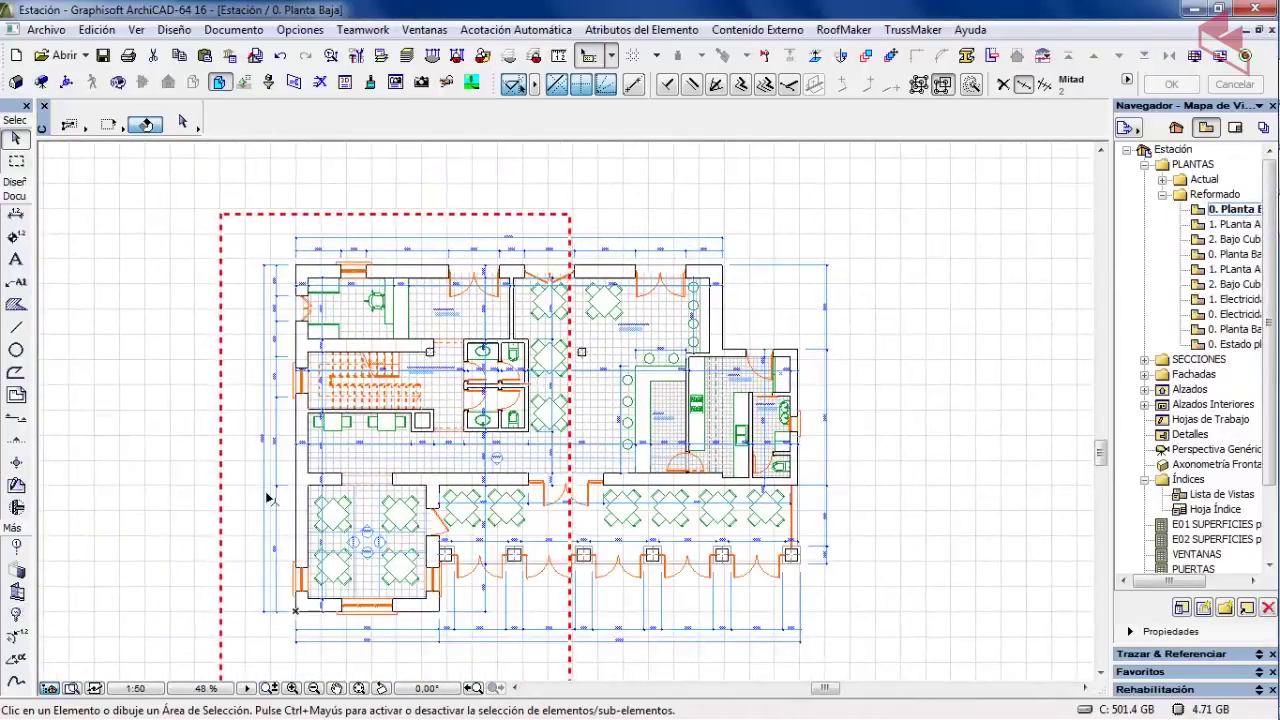
pyautogui.click(16, 161)
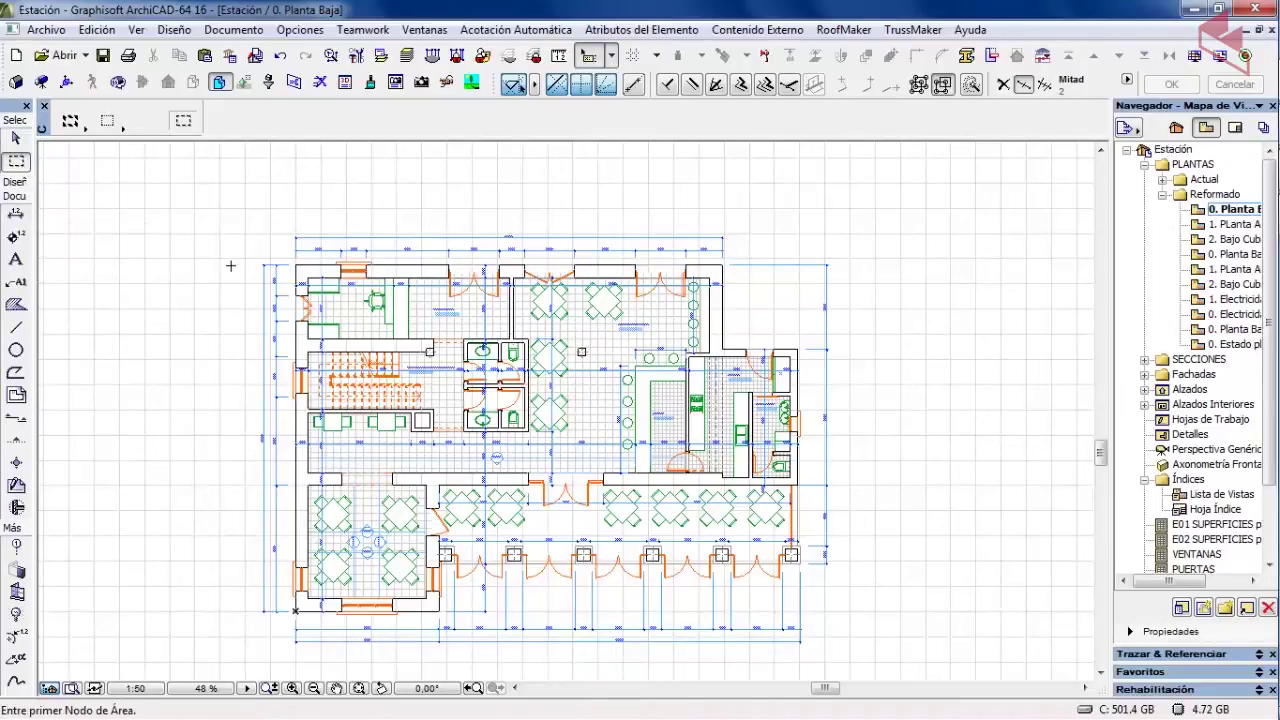
pyautogui.click(243, 230)
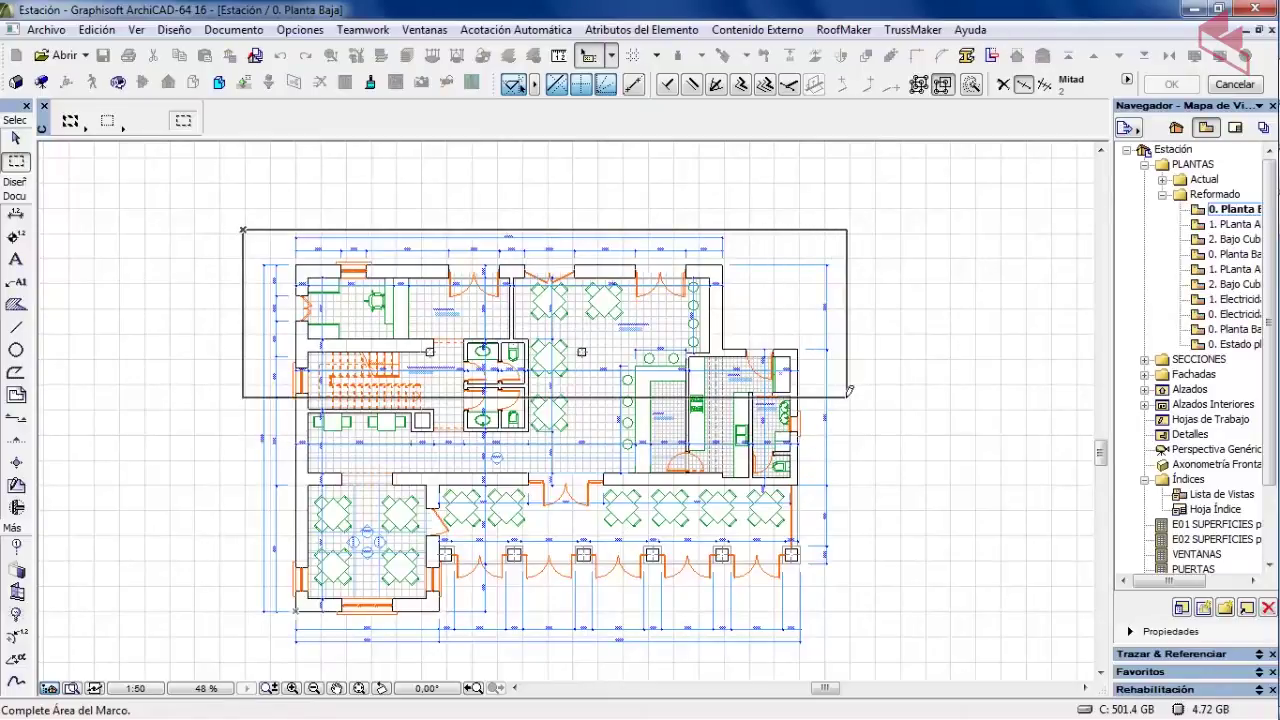
pyautogui.click(847, 399)
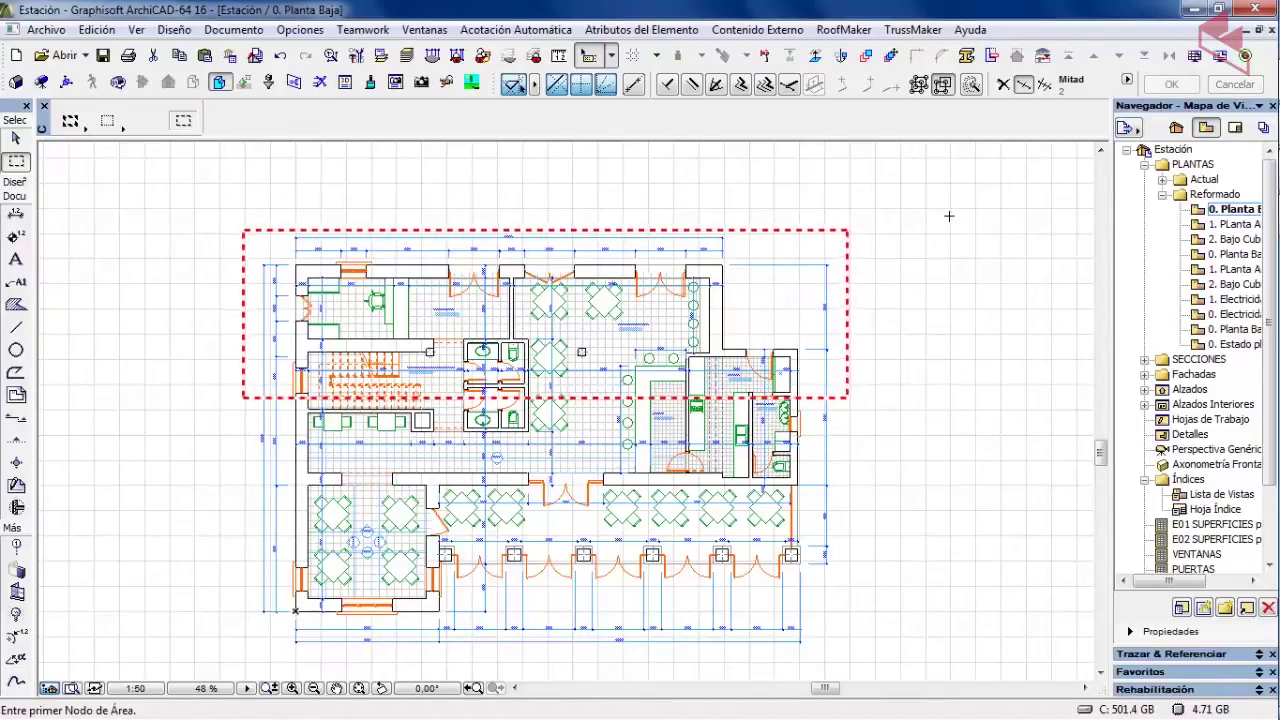
# - Show the marquee area in 3D and orient the perspective towards the longitudinal cut through the building
pyautogui.rightClick(949, 214)
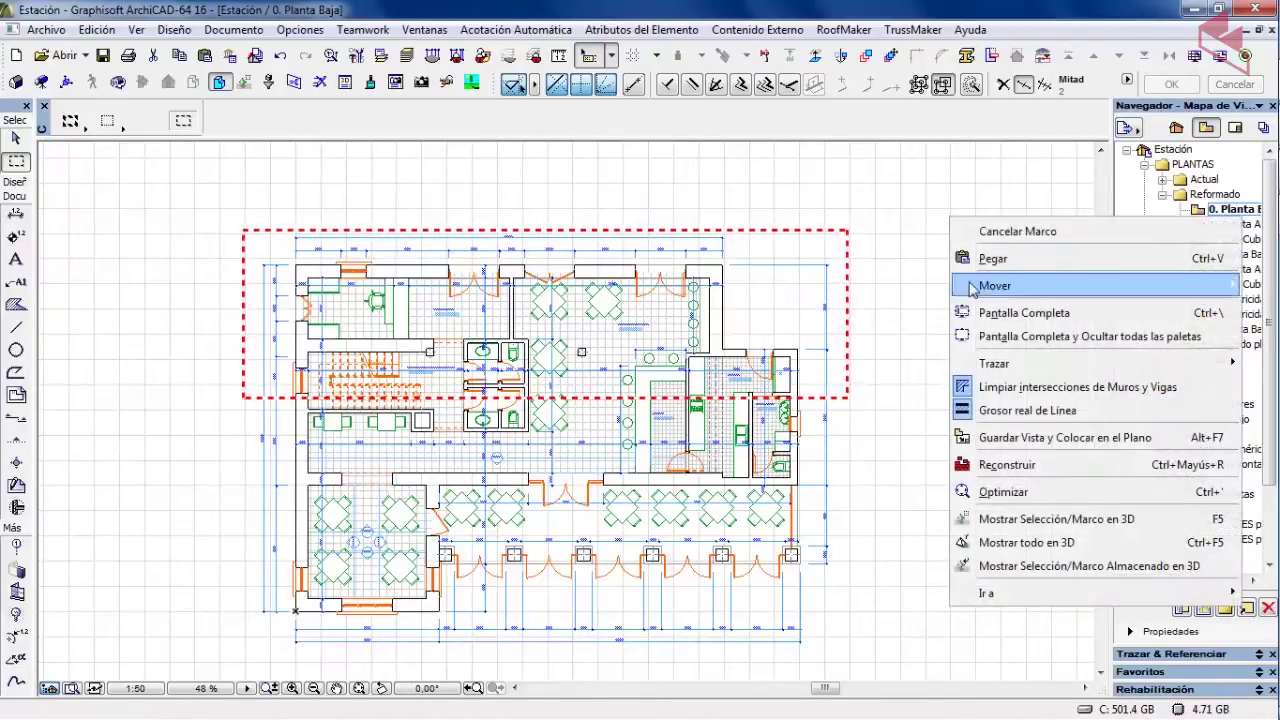
pyautogui.click(1035, 526)
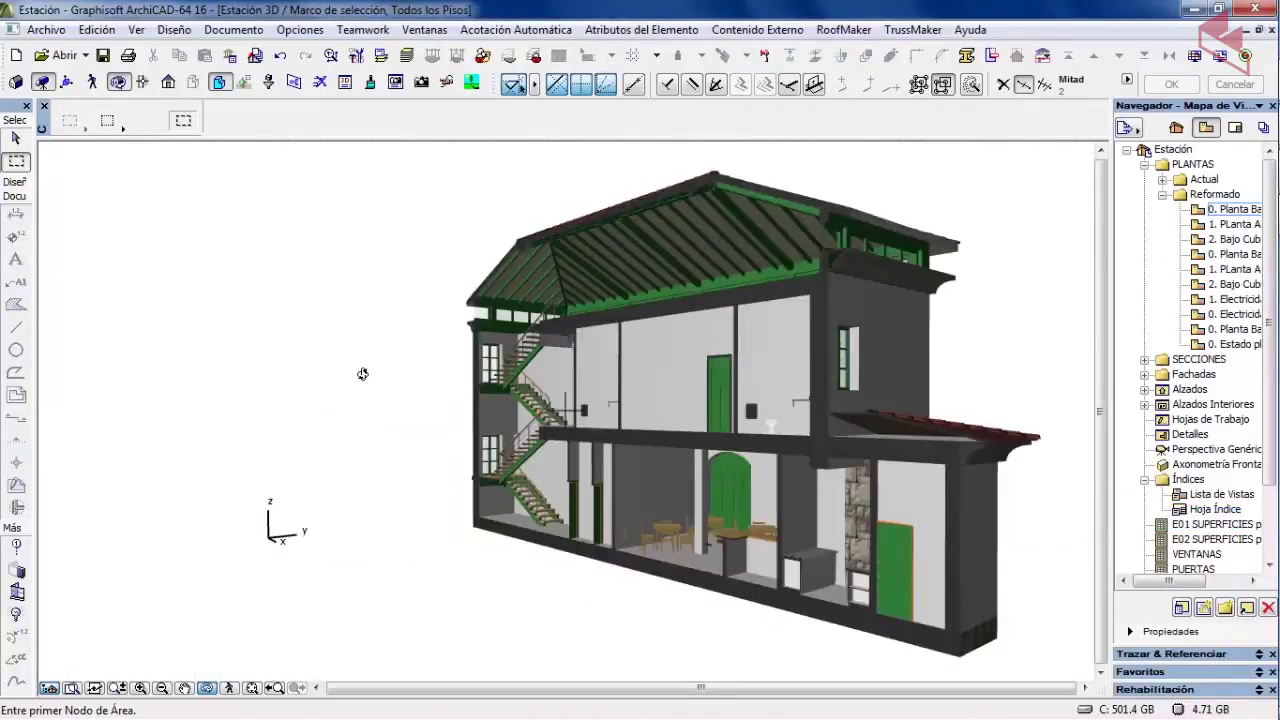
pyautogui.moveTo(408, 375)
pyautogui.keyDown('shift'); pyautogui.mouseDown(button='middle')
pyautogui.moveTo(436, 389)
pyautogui.moveTo(352, 414)
pyautogui.moveTo(368, 388)
pyautogui.moveTo(450, 405)
pyautogui.moveTo(520, 395)
pyautogui.mouseUp(button='middle'); pyautogui.keyUp('shift')
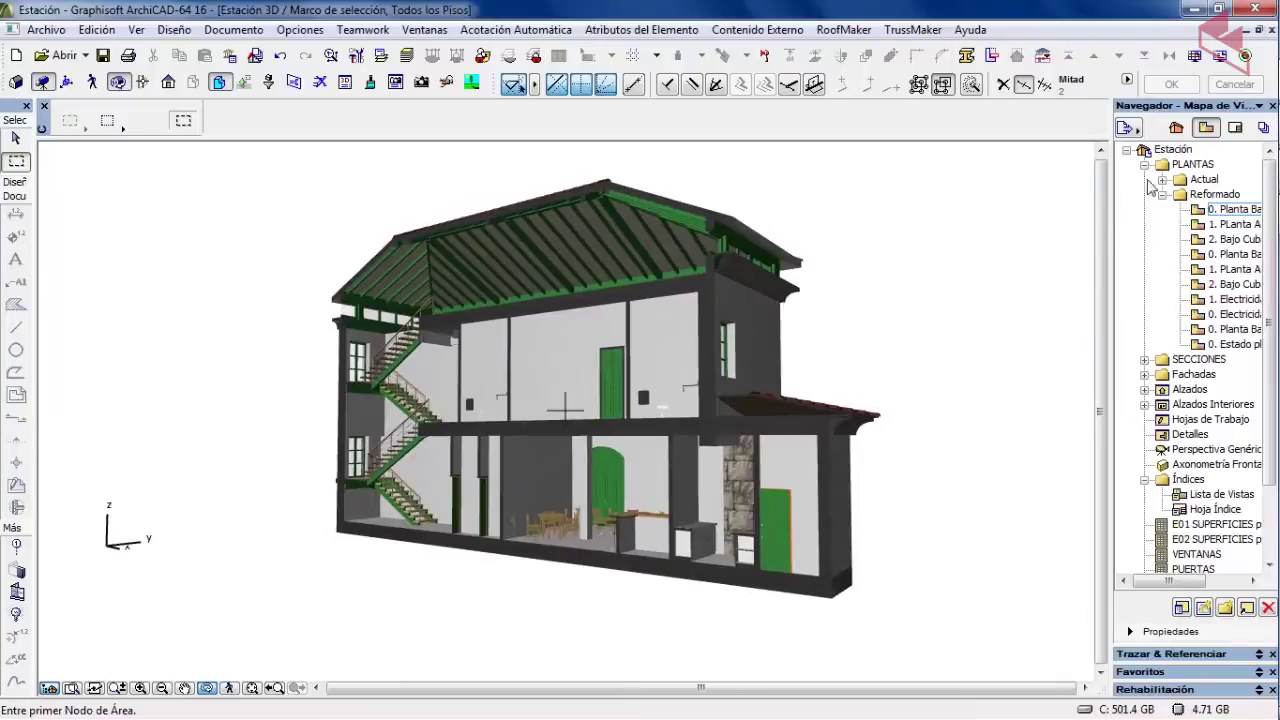
# - Create a new 3D document from the current perspective with reference ID 3D-02 and name SECCIÓN 3D LONGITUDINAL
pyautogui.click(1176, 127)
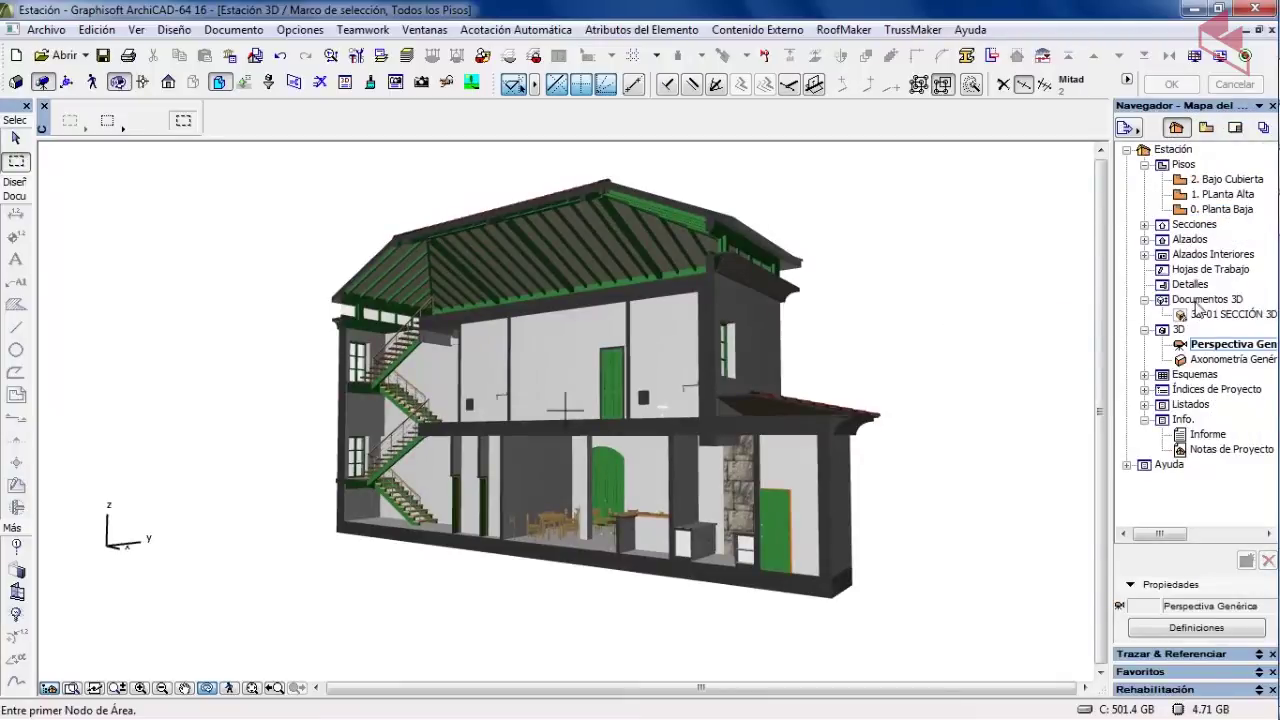
pyautogui.rightClick(1197, 300)
pyautogui.click(1087, 320)
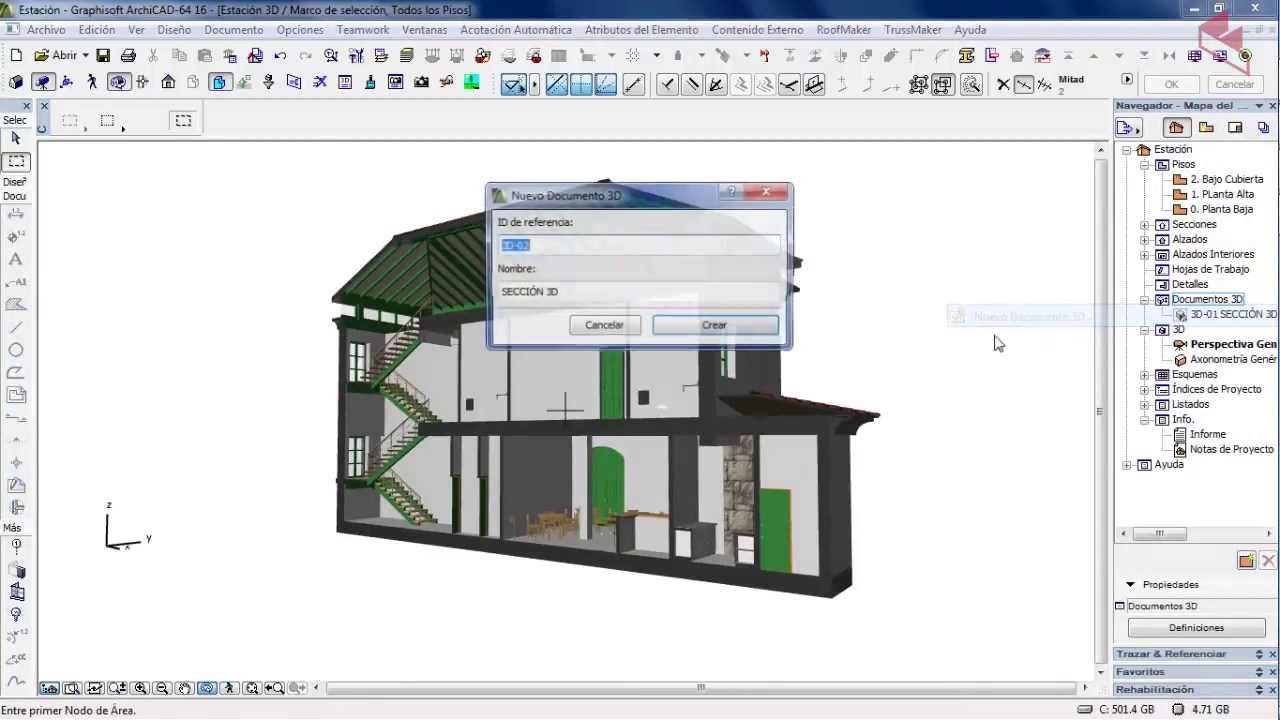
pyautogui.click(569, 292)
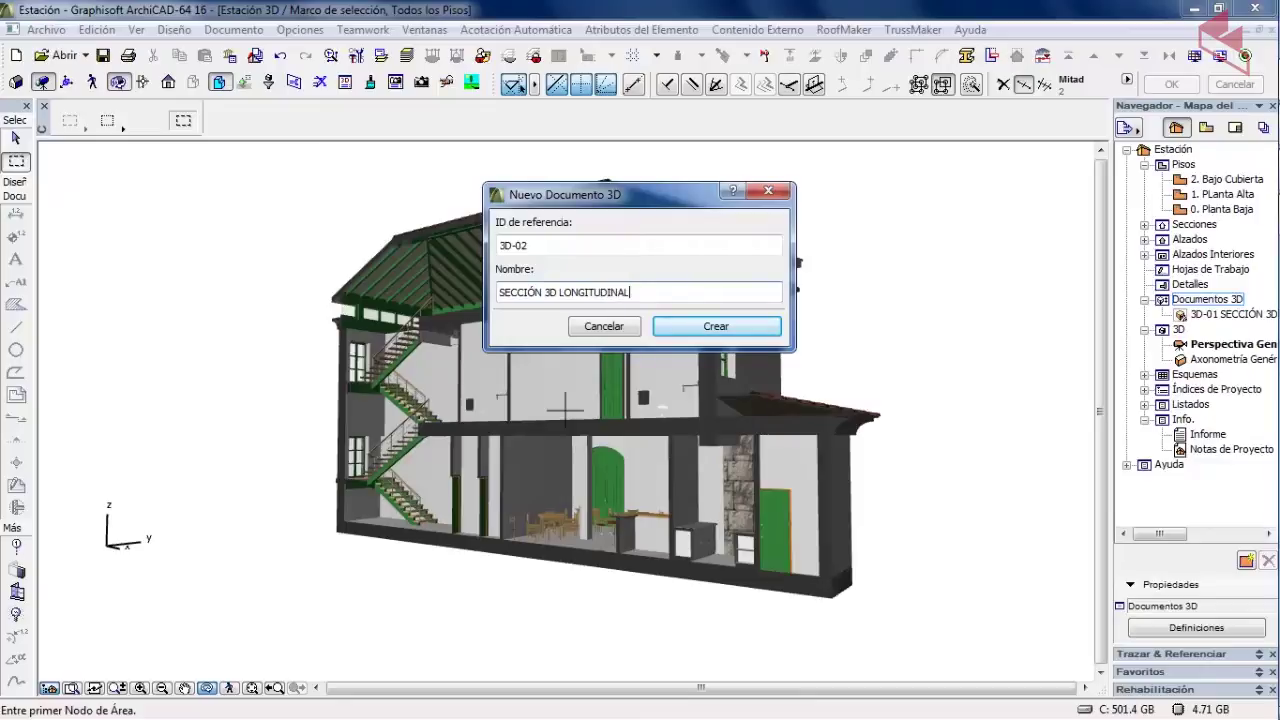
pyautogui.click(716, 326)
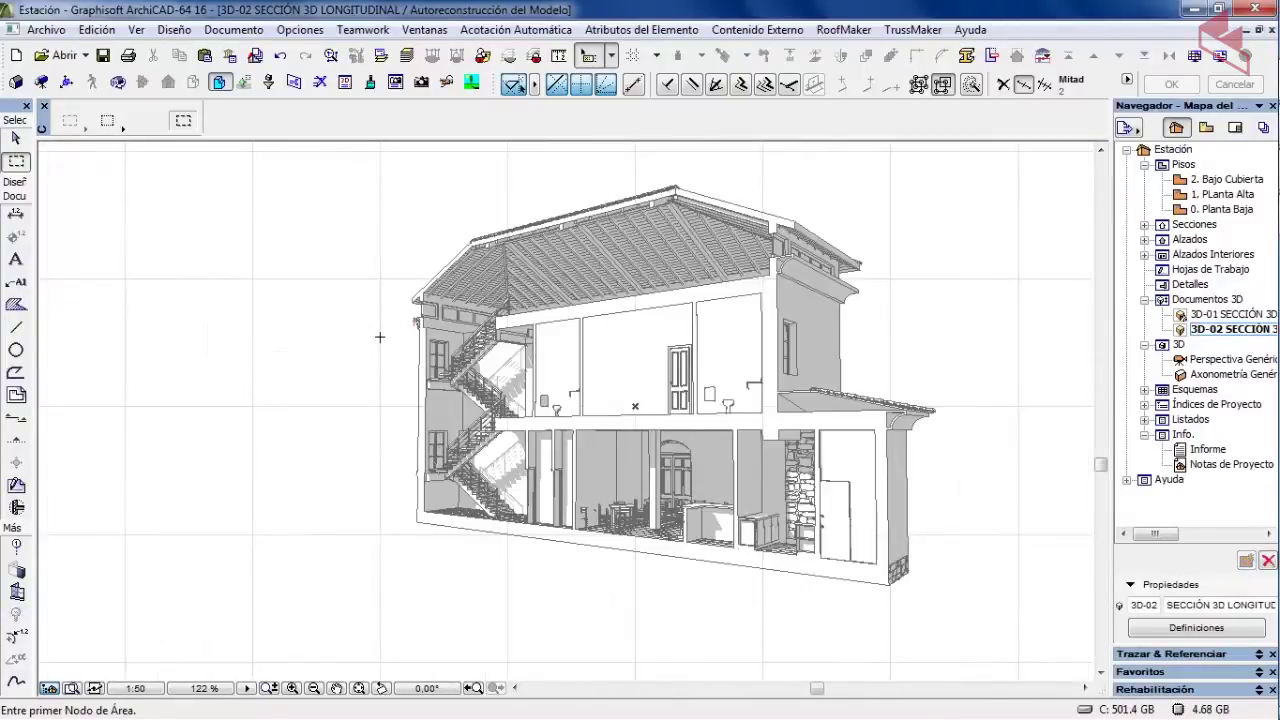
# - Examine the staircase, interior rooms and cut edges of the longitudinal 3D section
pyautogui.scroll(2, 470, 393)
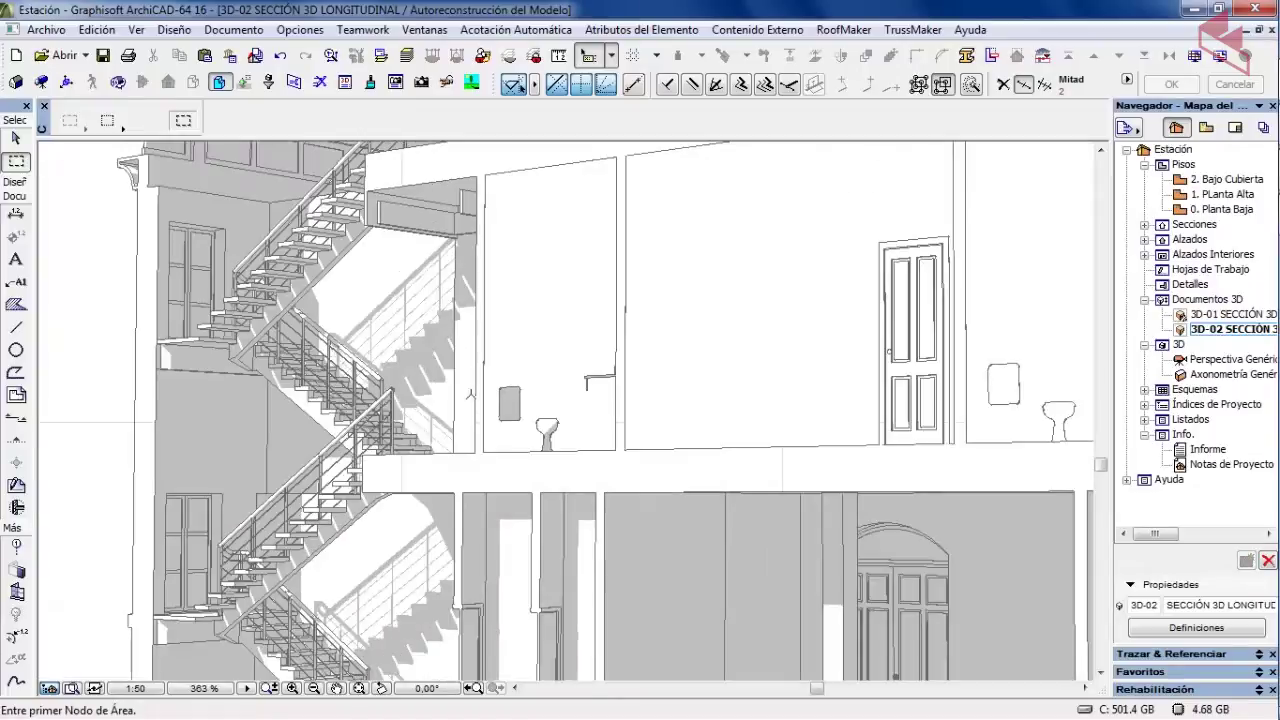
pyautogui.scroll(-3, 260, 300)
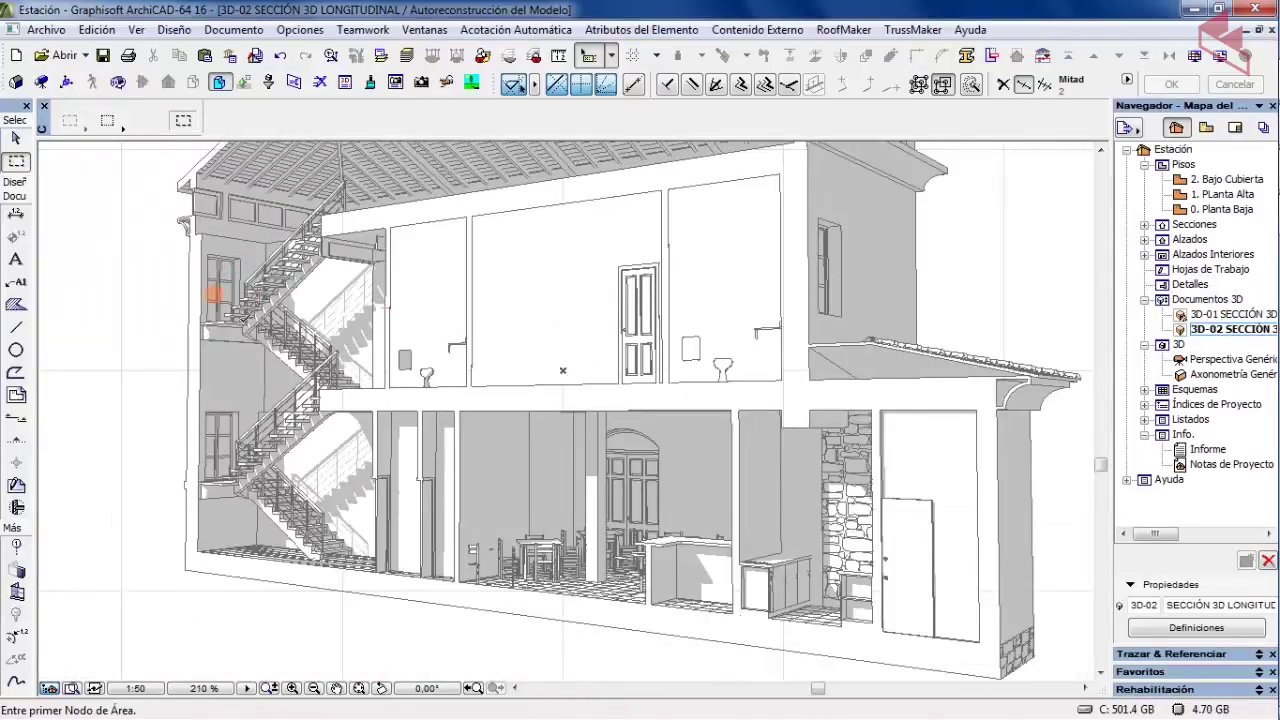
pyautogui.moveTo(223, 280); pyautogui.dragTo(300, 440, button='middle')
pyautogui.moveTo(610, 530); pyautogui.dragTo(491, 374, button='middle')
pyautogui.scroll(-2, 491, 374)
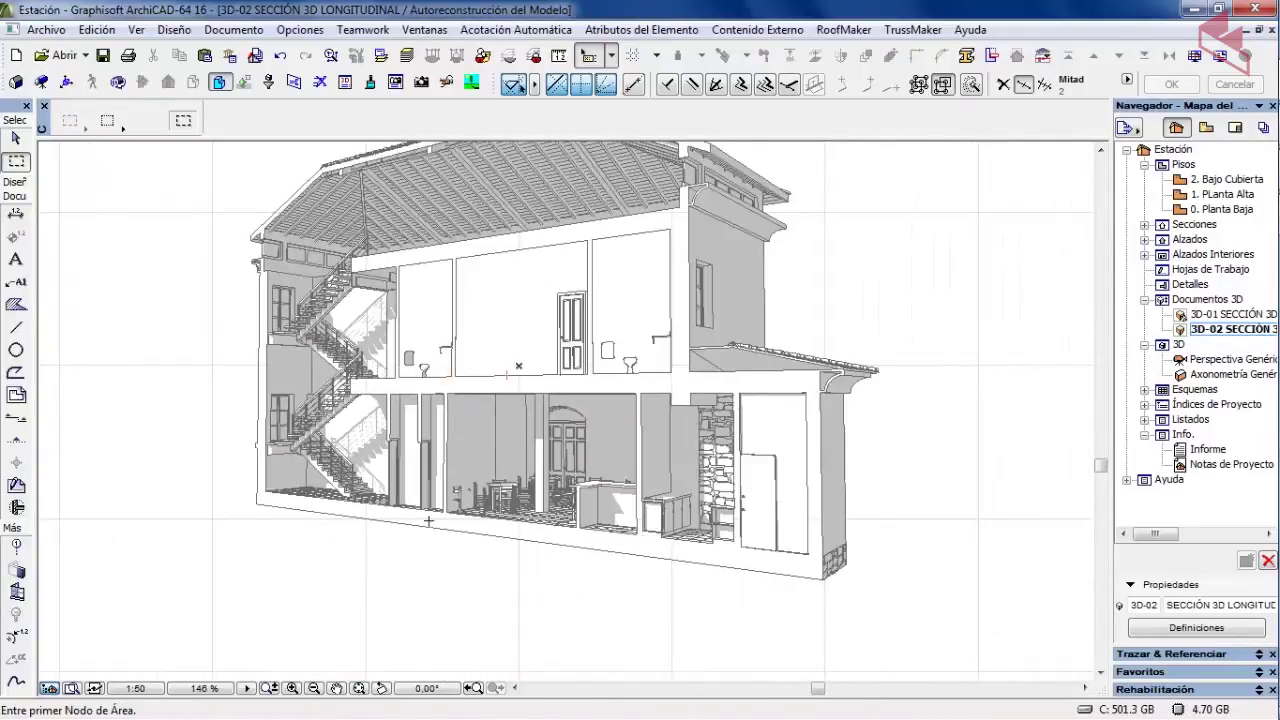
pyautogui.scroll(1, 500, 345)
pyautogui.scroll(-2, 504, 330)
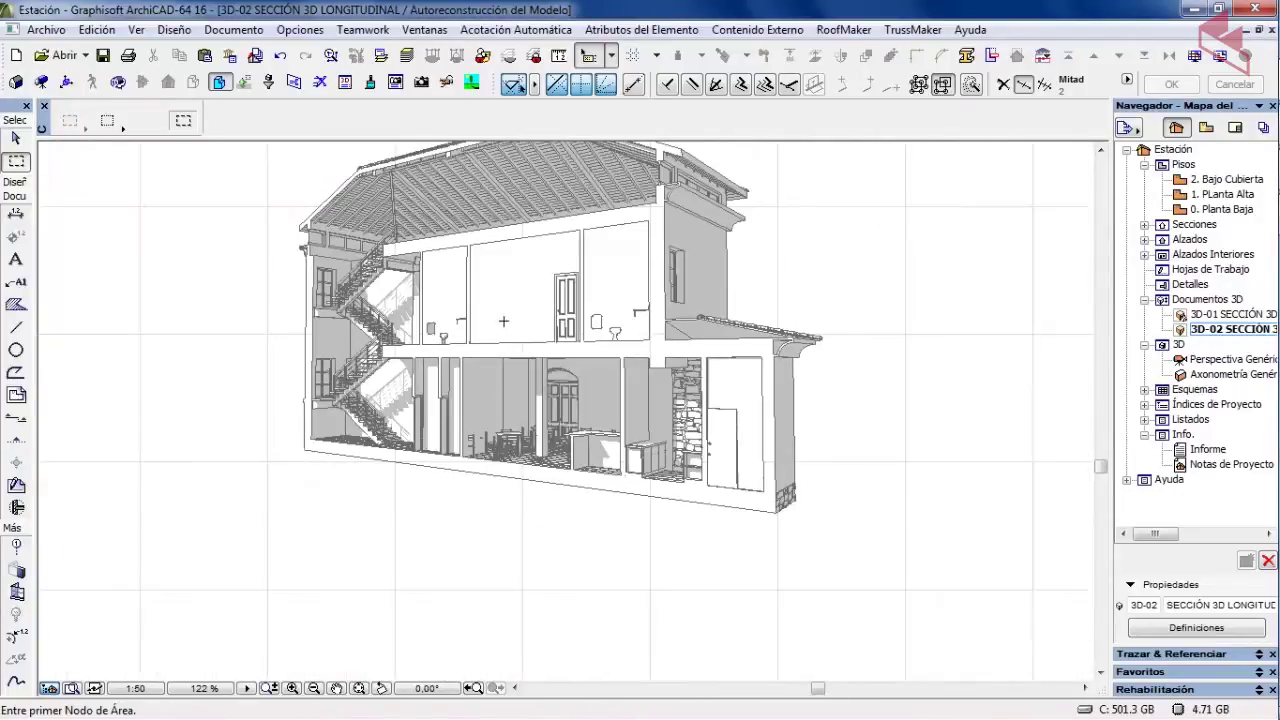
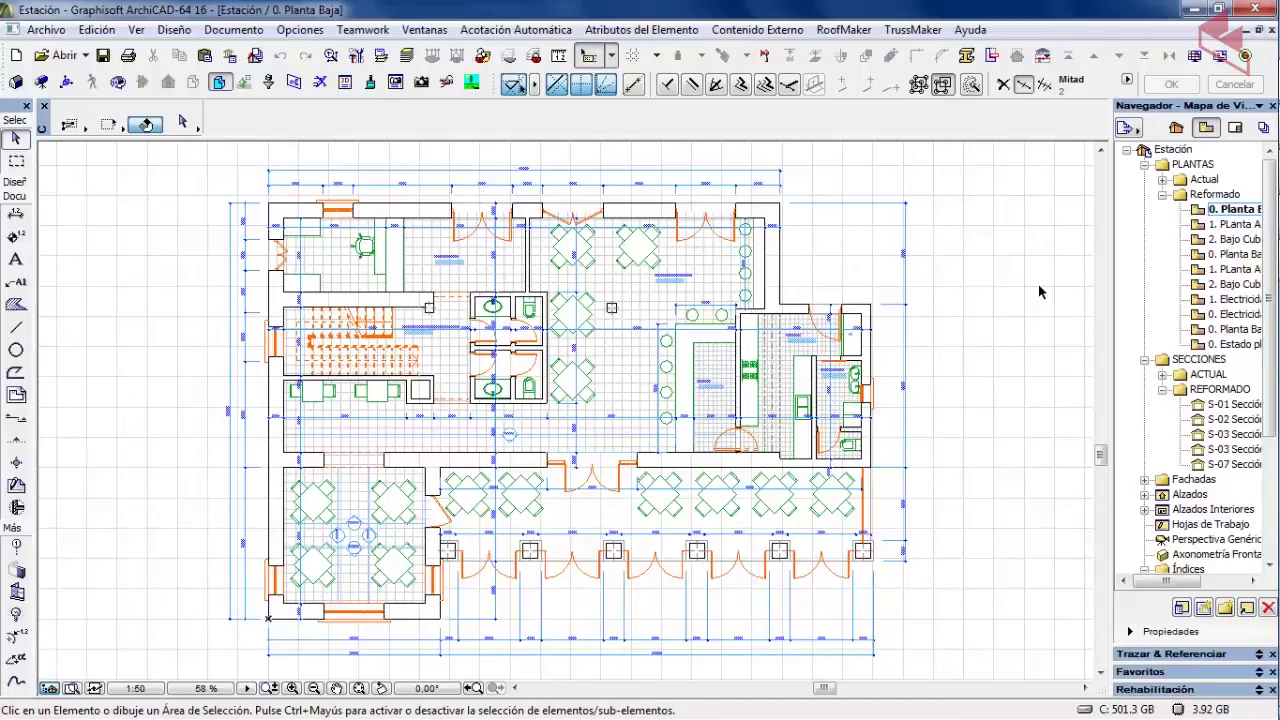
# - Open the S-01 Sección Longitudinal view from the REFORMADO sections at the base of the staircase's outer wall
pyautogui.doubleClick(1232, 404)
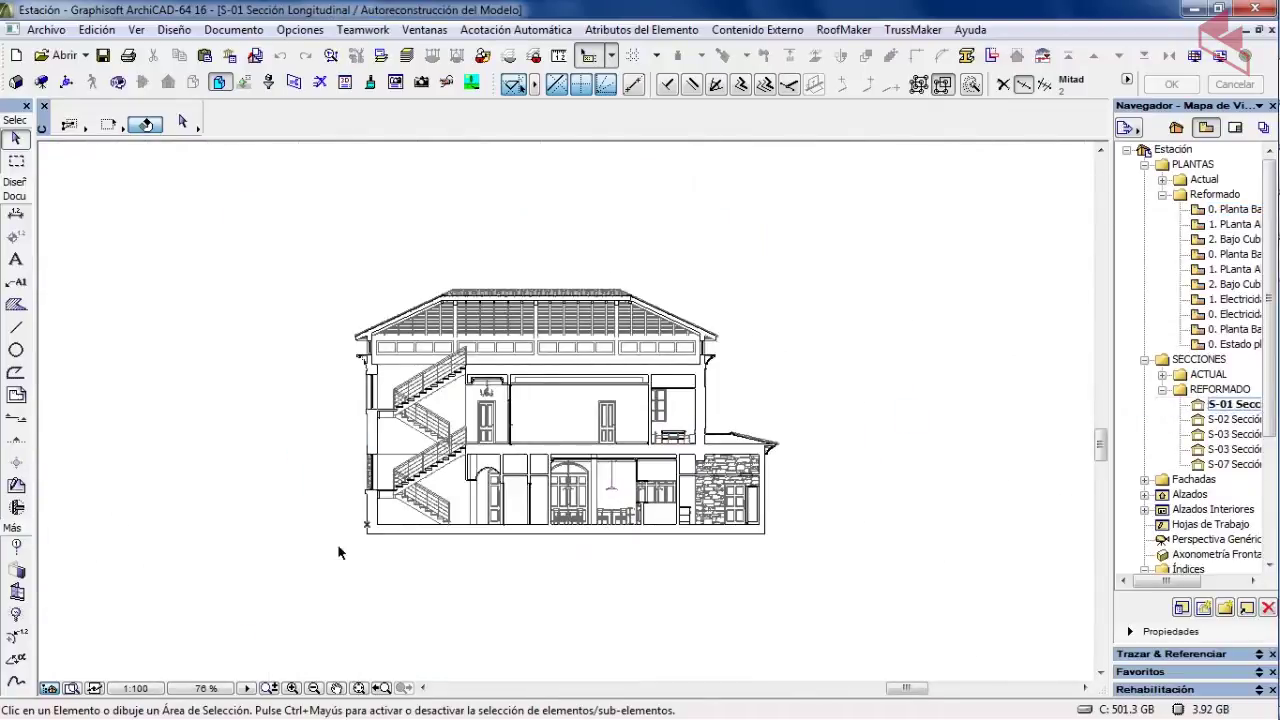
pyautogui.scroll(6, 390, 567)
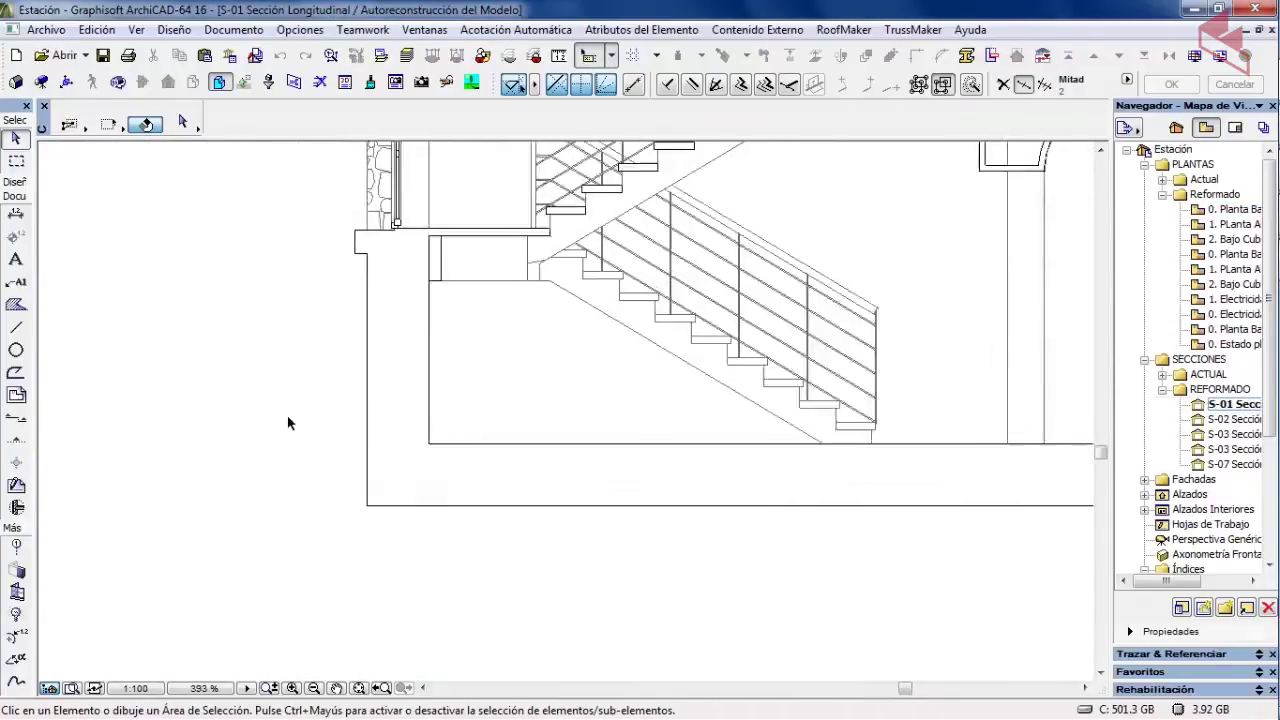
pyautogui.scroll(1, 317, 340)
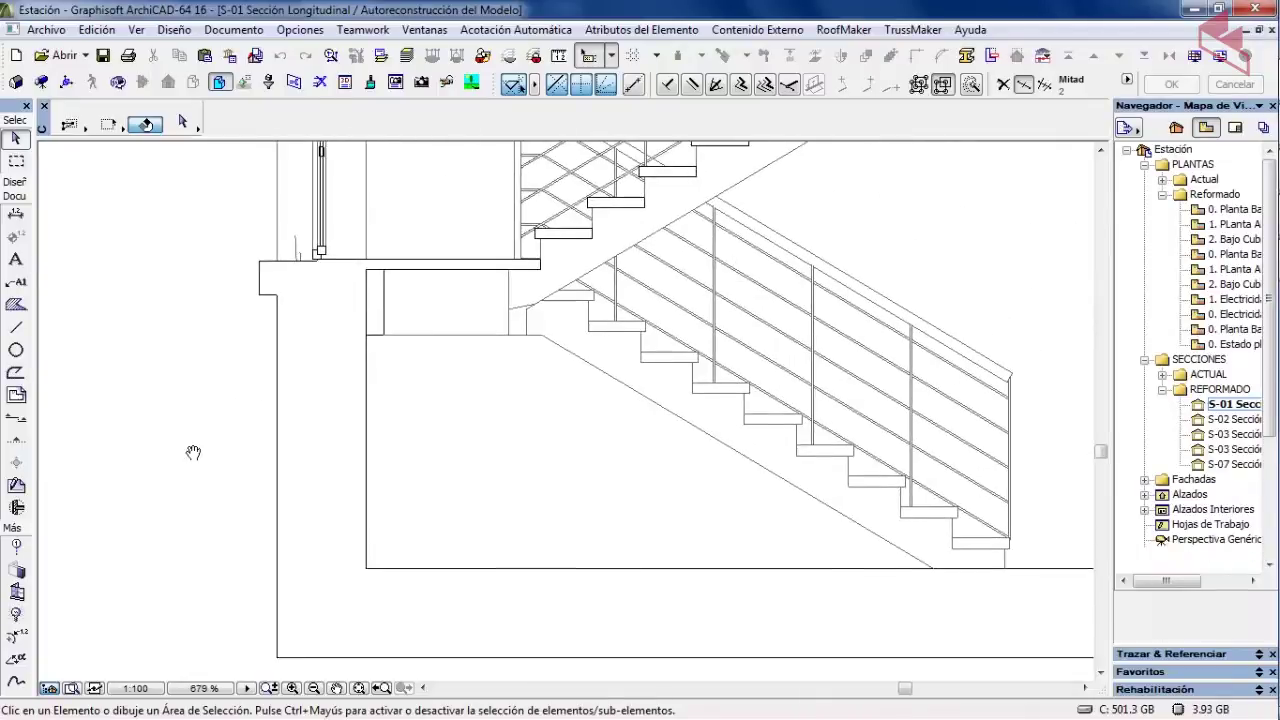
pyautogui.scroll(-2, 189, 437)
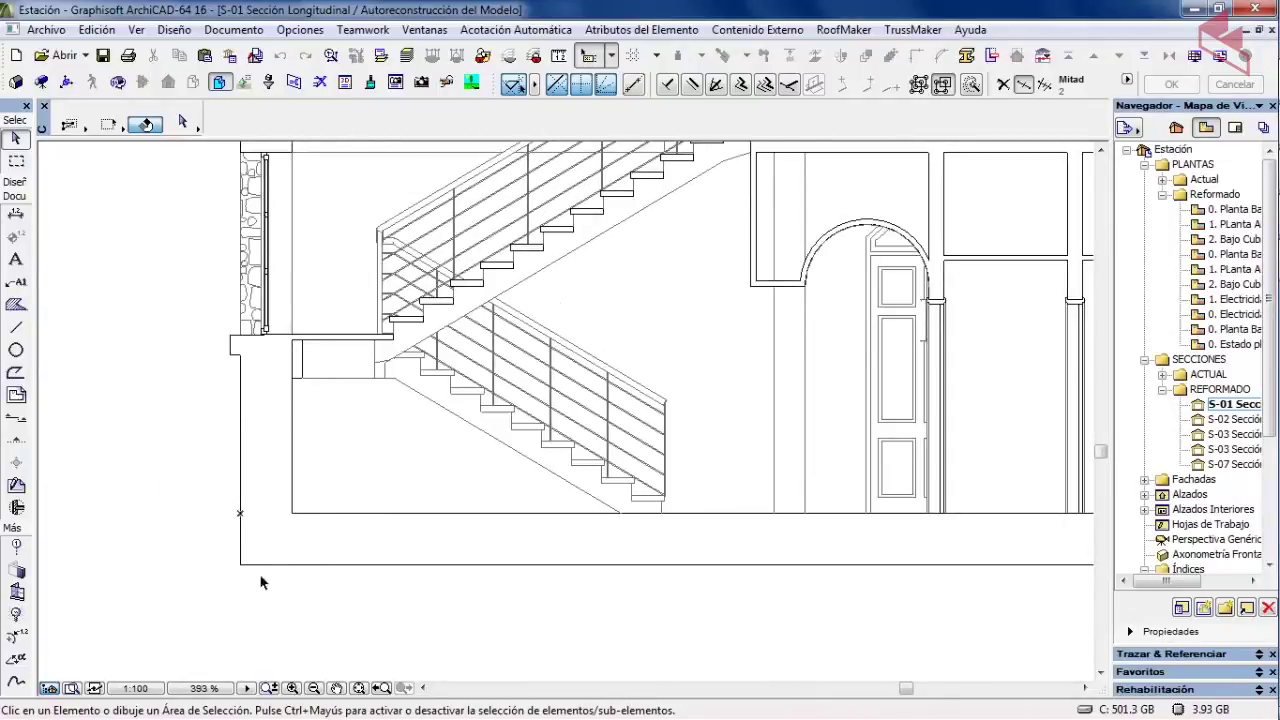
pyautogui.moveTo(230, 428); pyautogui.dragTo(345, 417, button='middle')
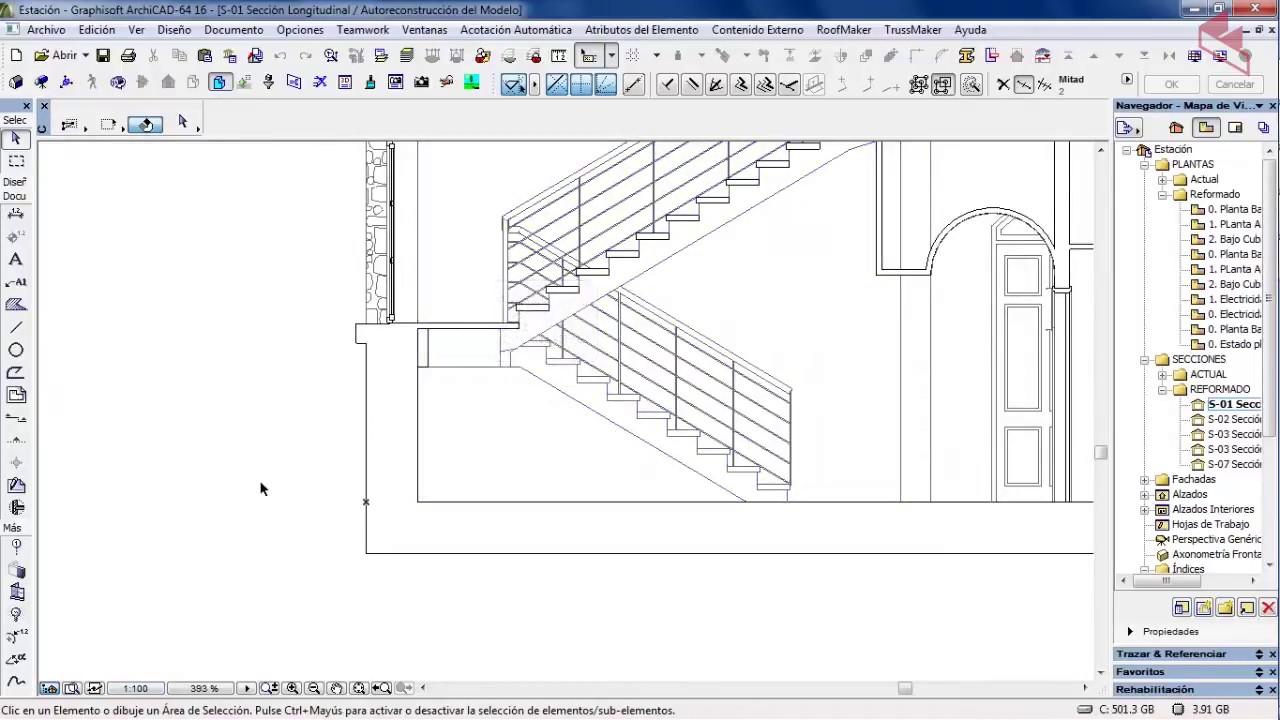
pyautogui.scroll(-2, 260, 488)
pyautogui.moveTo(266, 487); pyautogui.dragTo(309, 488, button='middle')
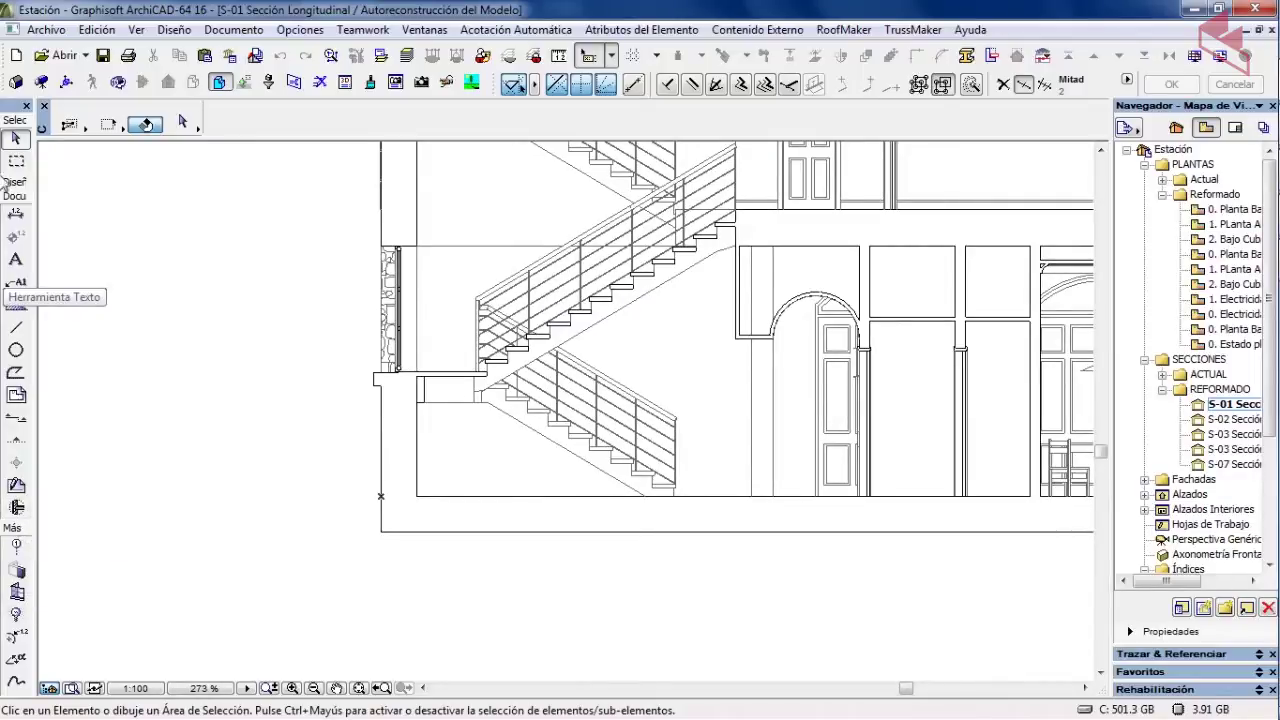
# - Create a rectangular detail around the outer wall's base beside the staircase, placing its marker below and outside the building
pyautogui.click(17, 508)
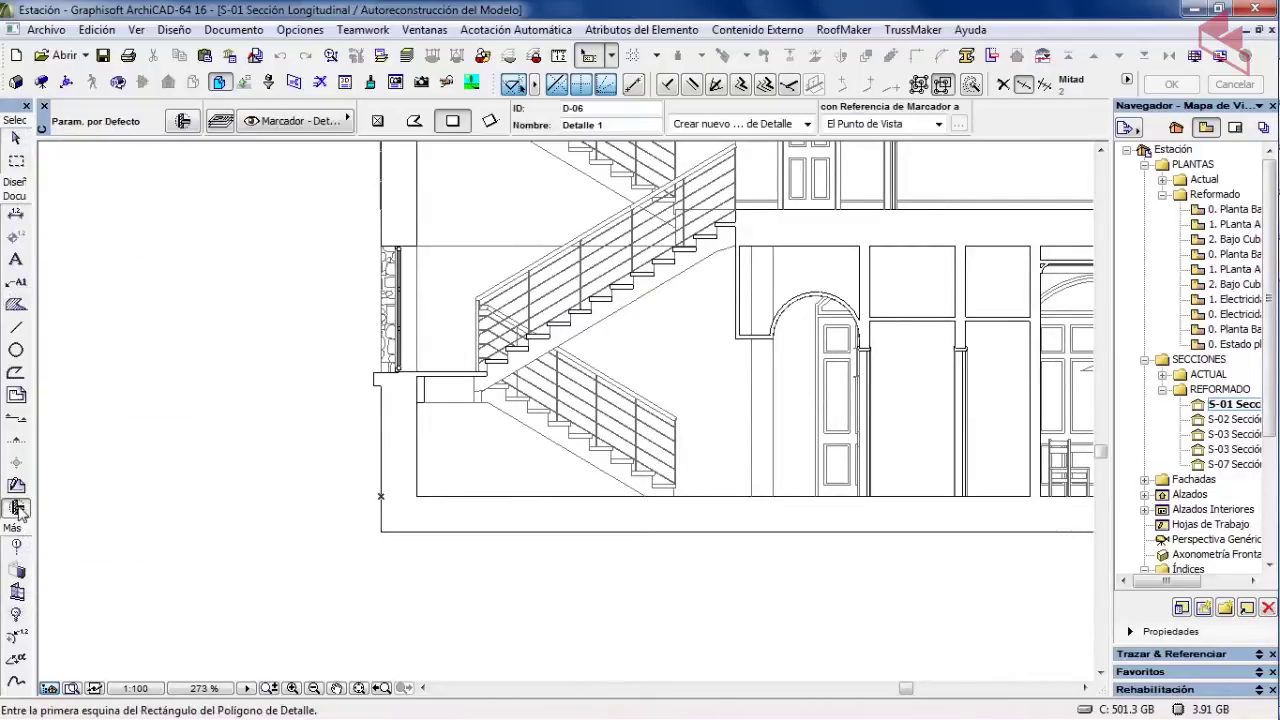
pyautogui.click(320, 348)
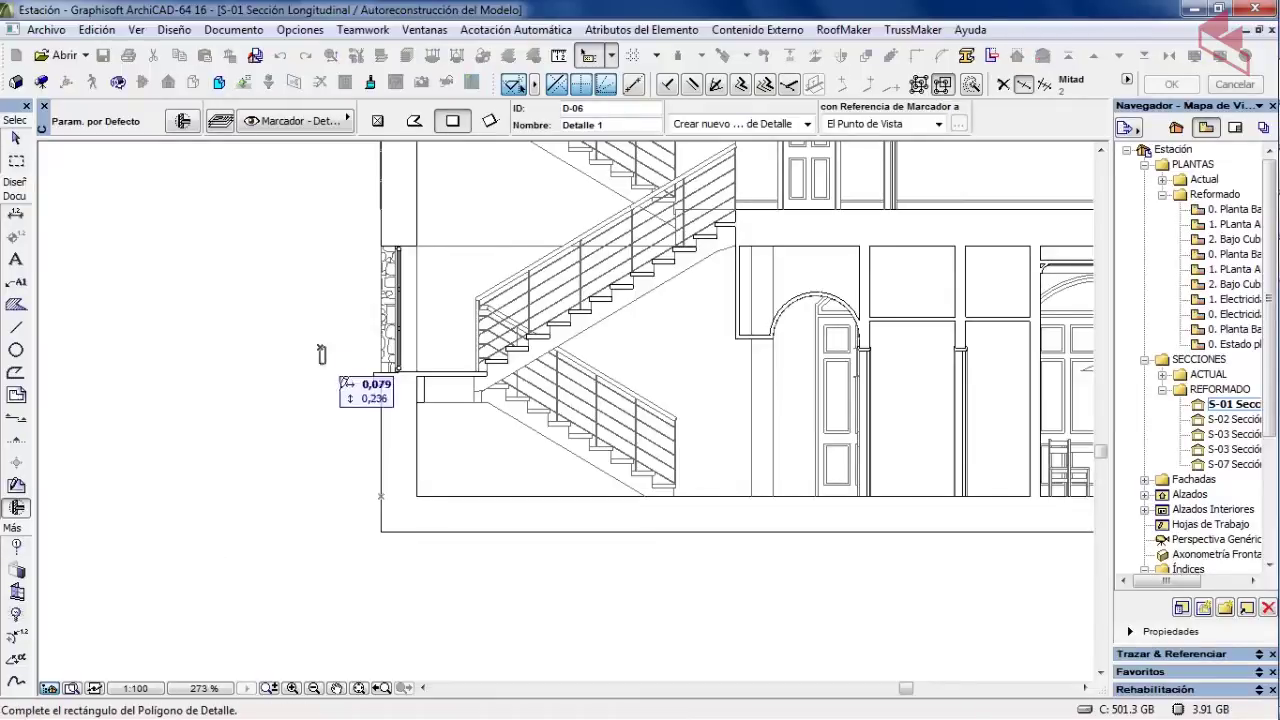
pyautogui.click(535, 560)
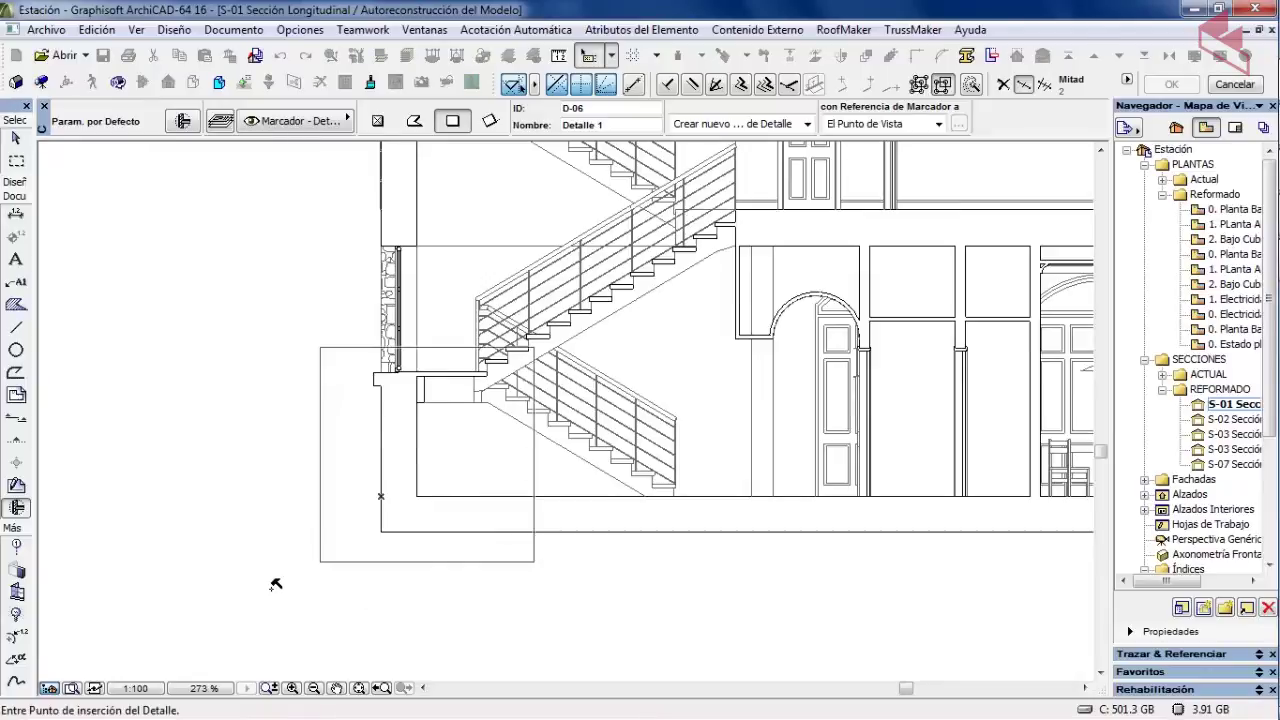
pyautogui.scroll(-4, 276, 585)
pyautogui.scroll(2, 354, 529)
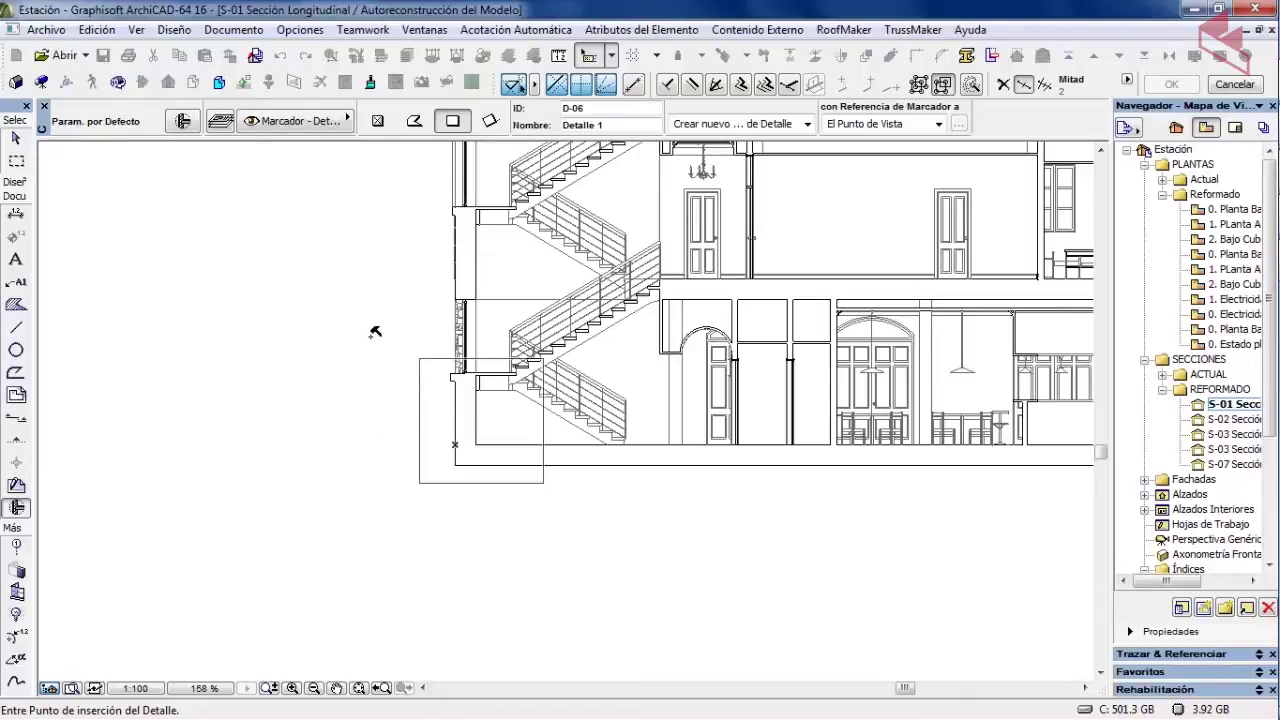
pyautogui.click(390, 517)
pyautogui.scroll(4, 266, 554)
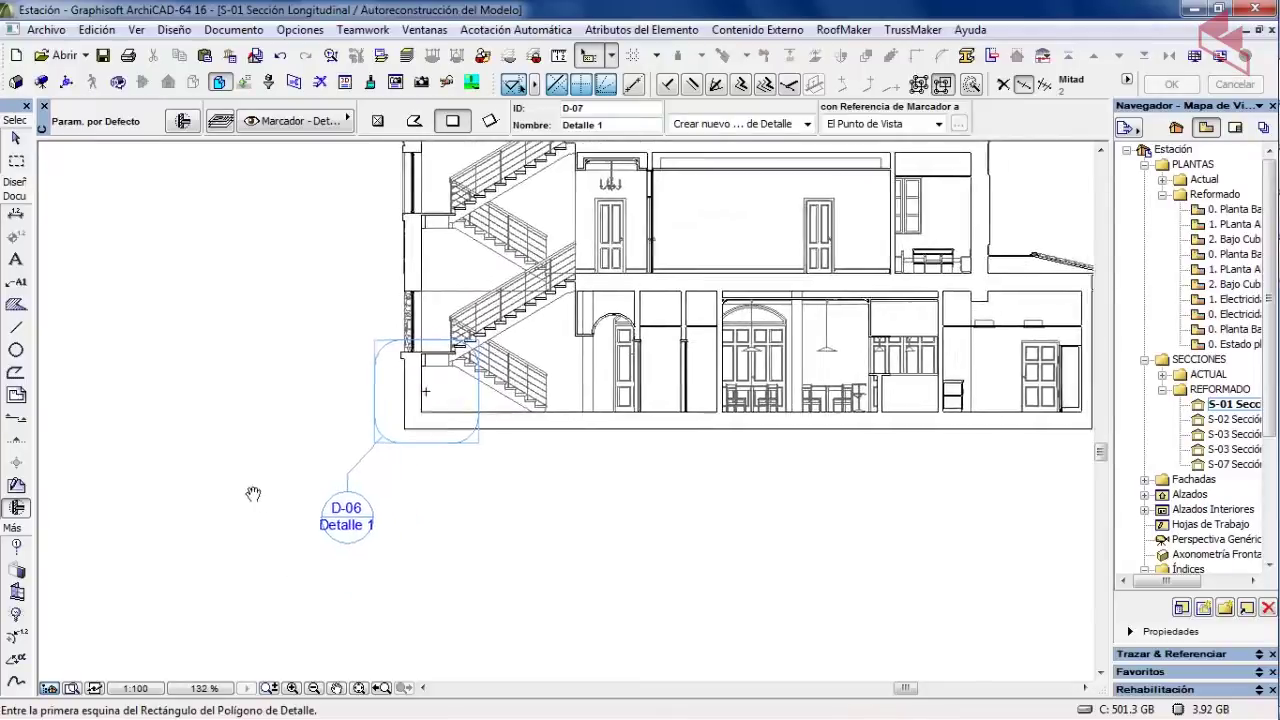
pyautogui.scroll(-4, 251, 471)
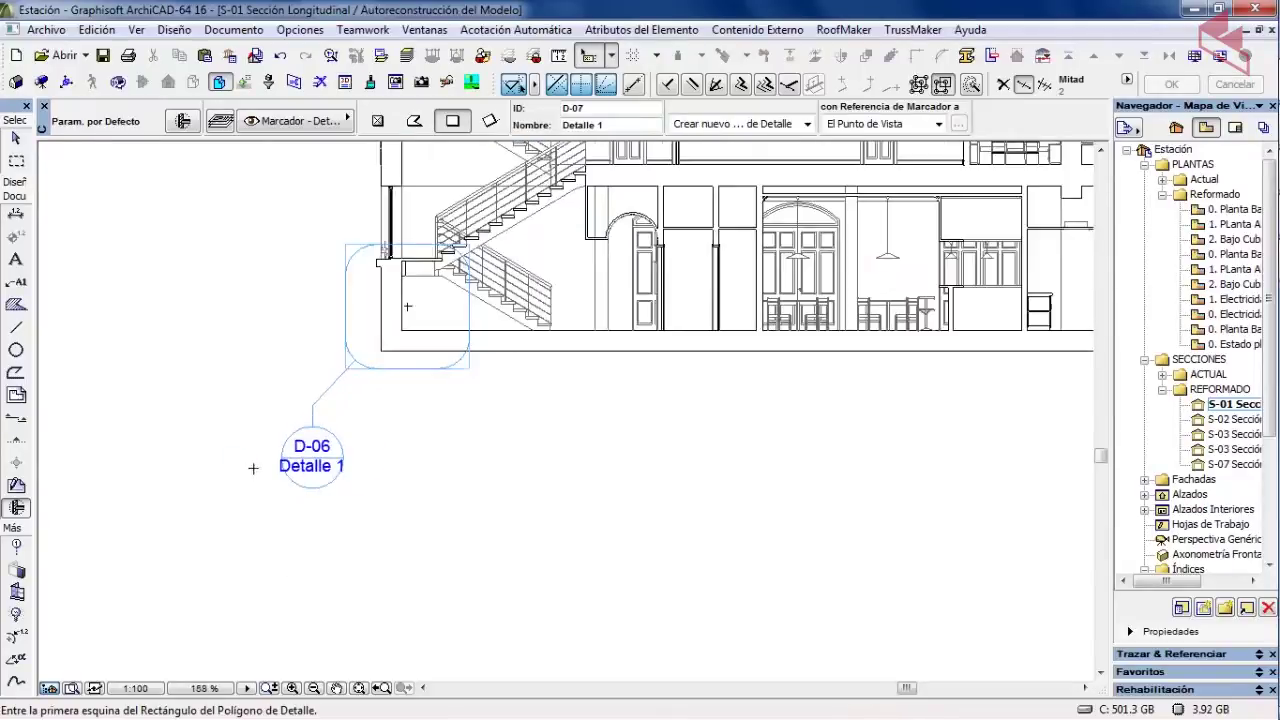
pyautogui.moveTo(243, 386); pyautogui.dragTo(292, 428, button='middle')
pyautogui.press('Escape')
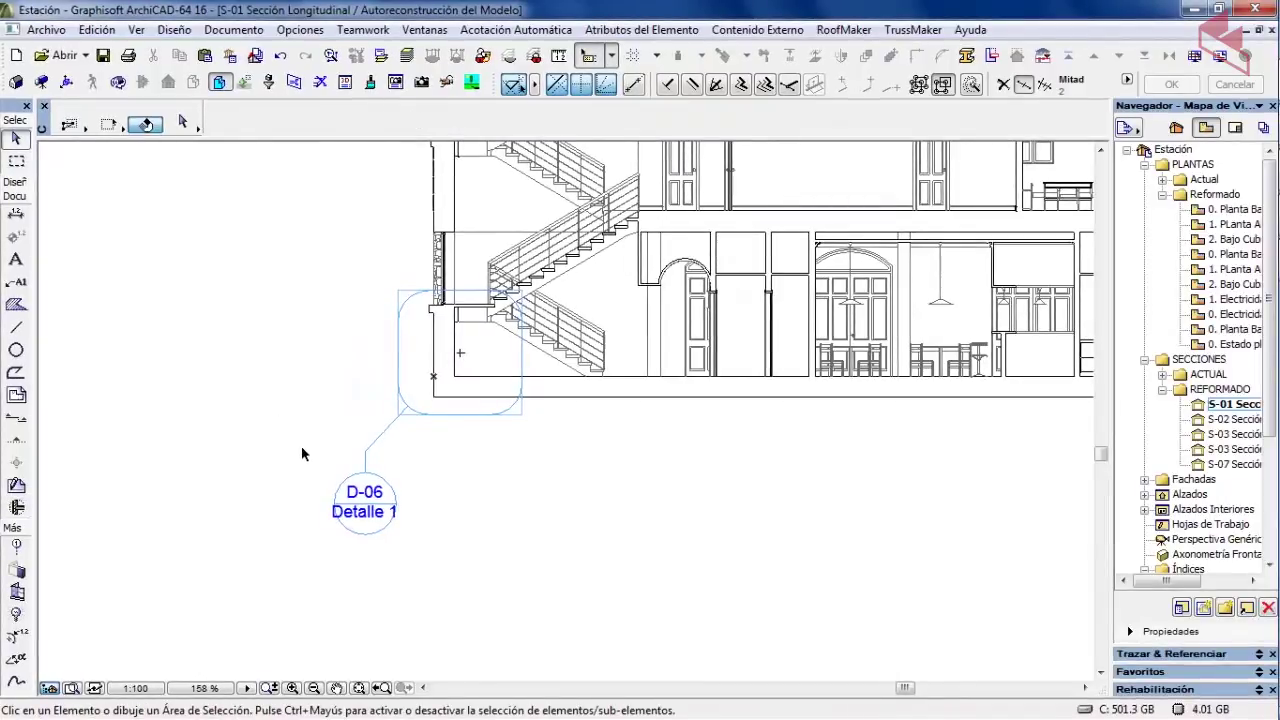
# - Set the new detail's reference ID to D-01 and its name to PRUEBA in its selection settings
pyautogui.click(368, 456)
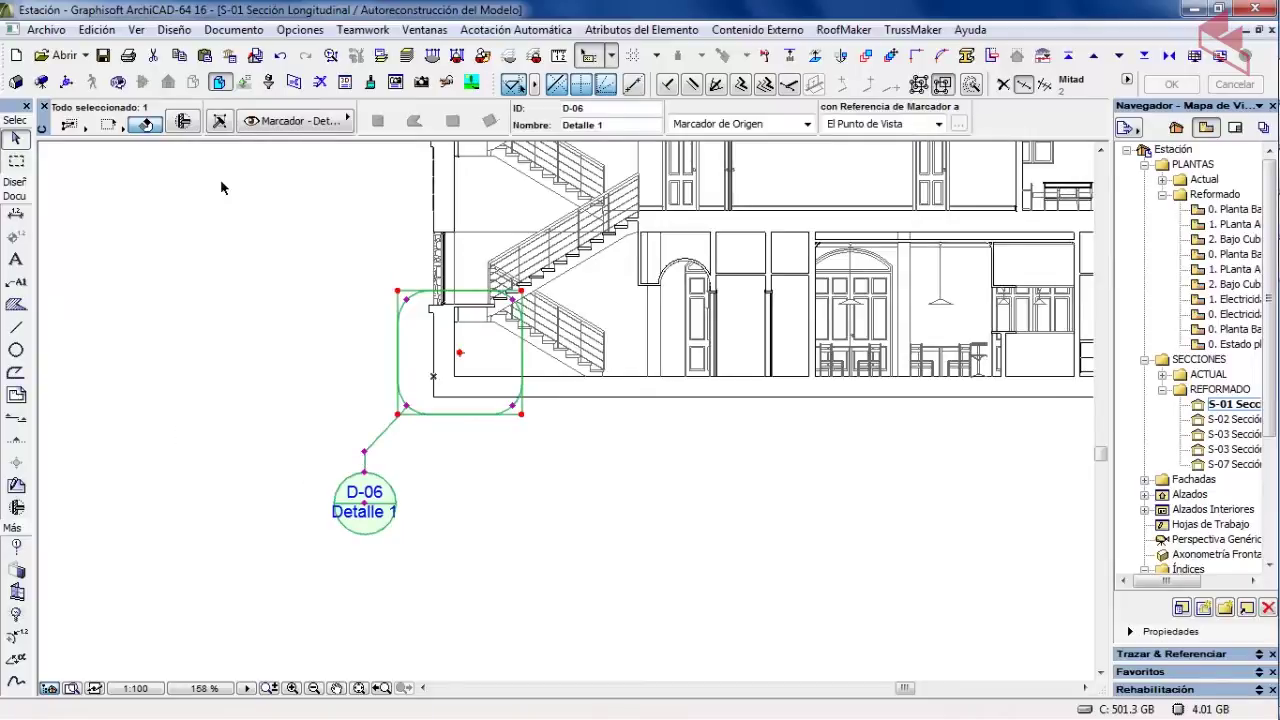
pyautogui.click(183, 121)
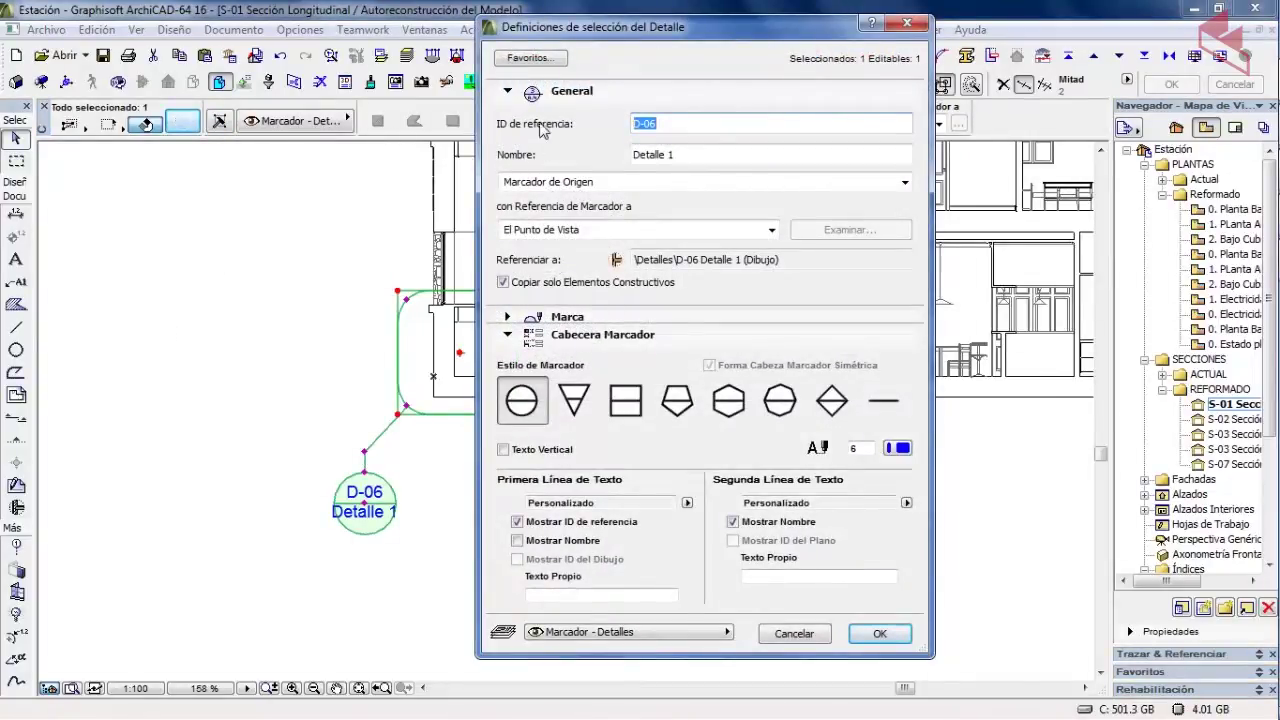
pyautogui.click(669, 126)
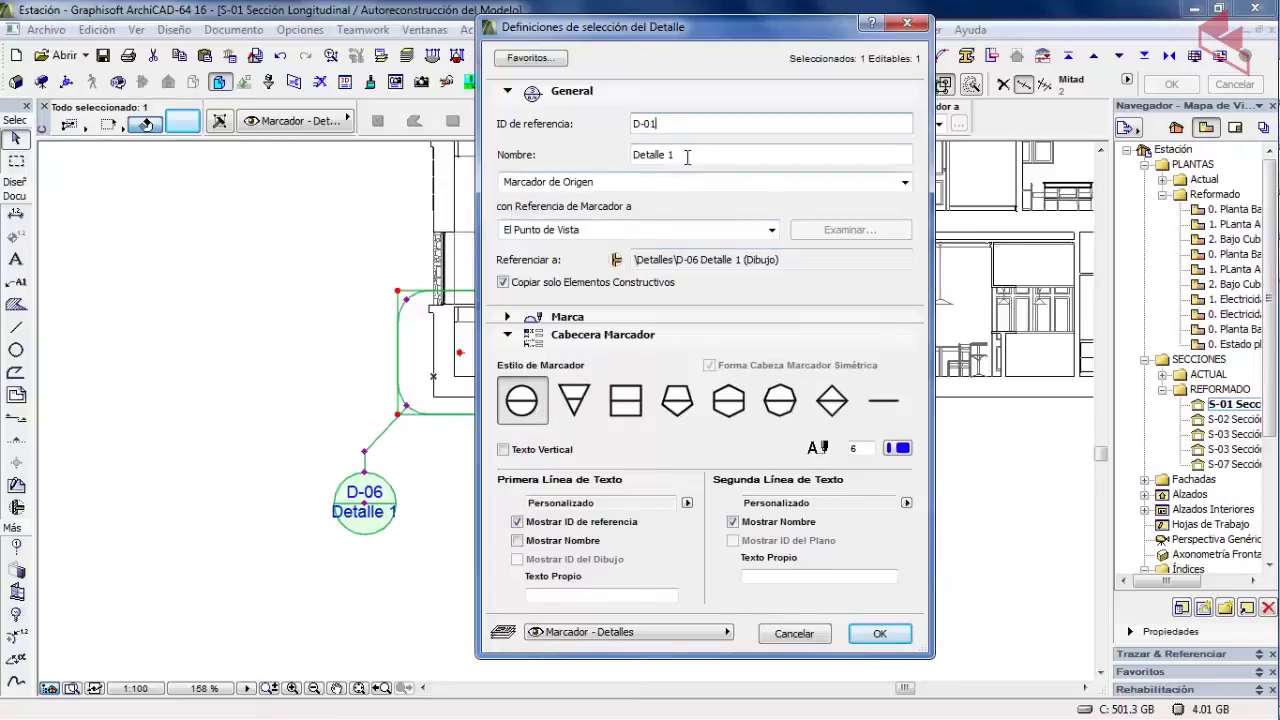
pyautogui.moveTo(680, 156); pyautogui.dragTo(572, 157)
pyautogui.write('PRUEBA')
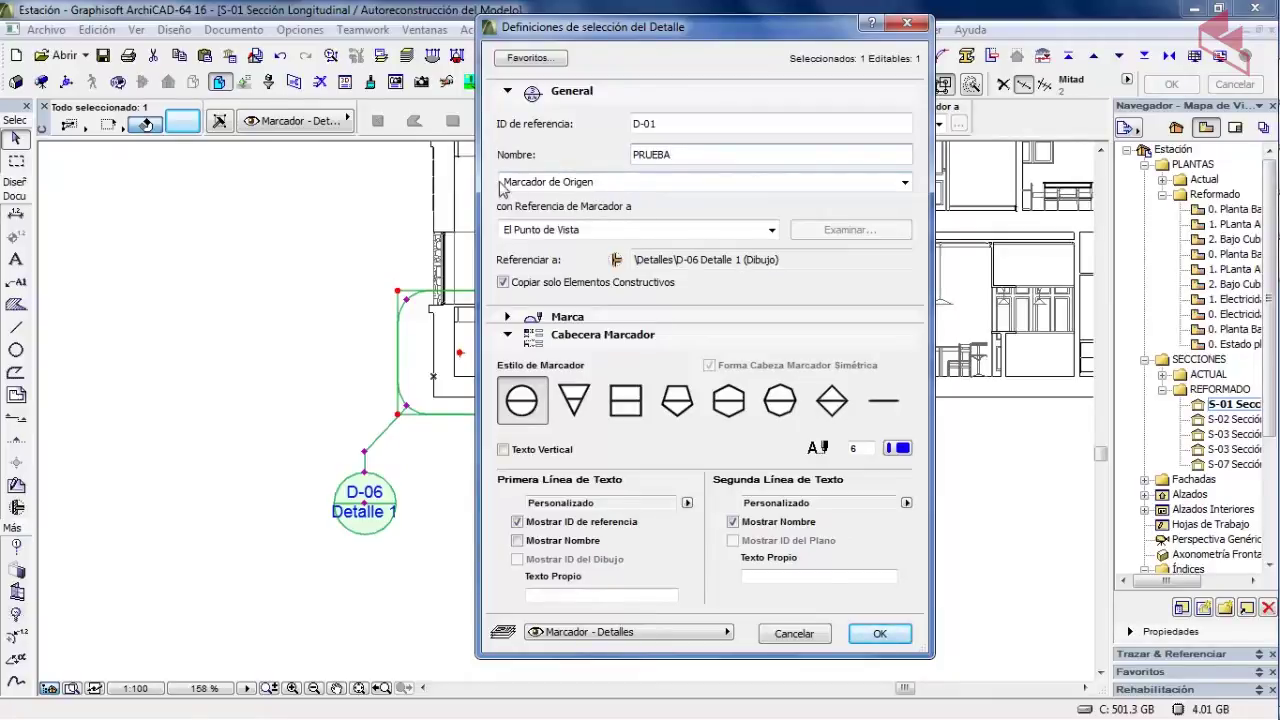
# - Inspect the detail's marker type and reference options, including the viewpoints offered for Marcador vinculado, keeping Marcador de Origen and El Punto de Vista
pyautogui.click(625, 183)
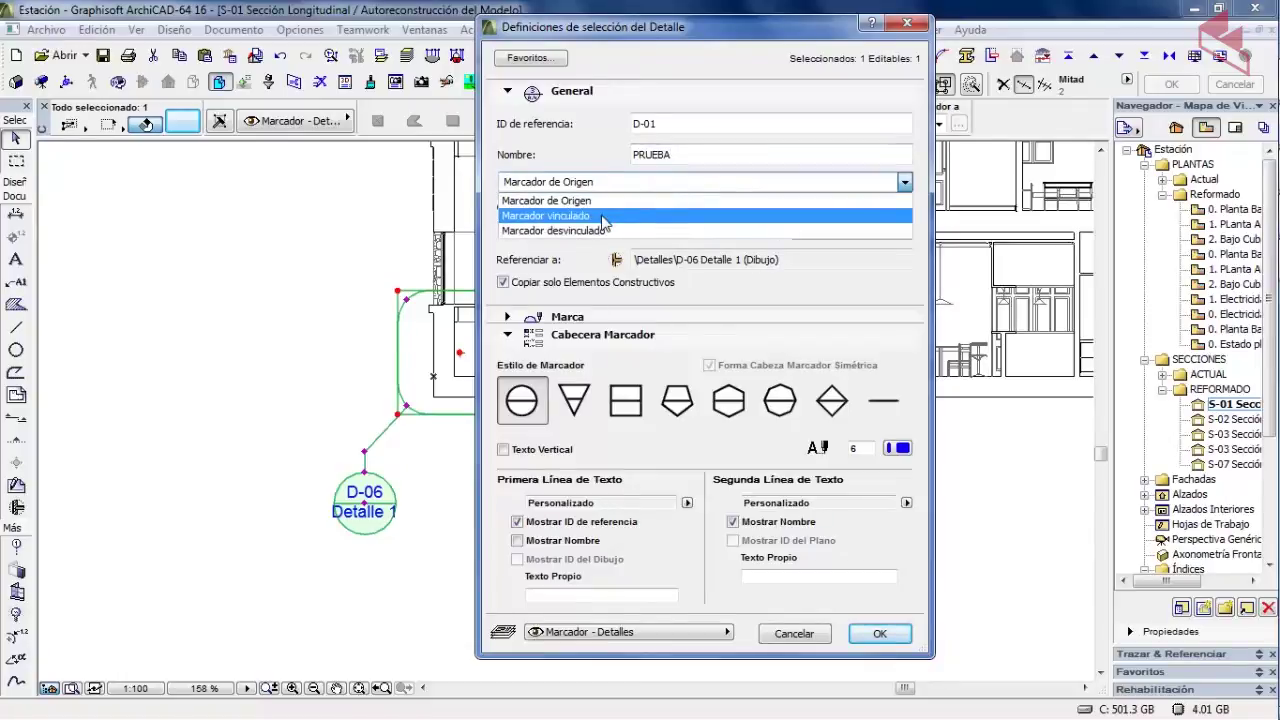
pyautogui.click(604, 216)
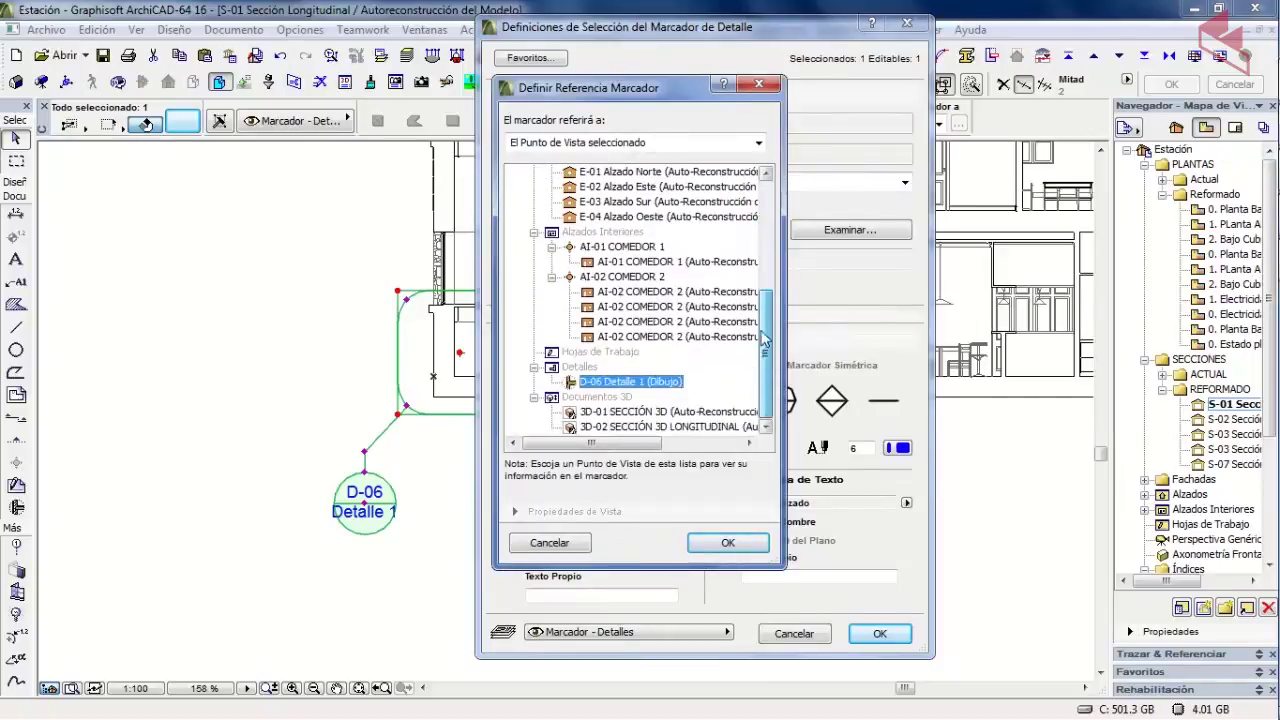
pyautogui.click(549, 542)
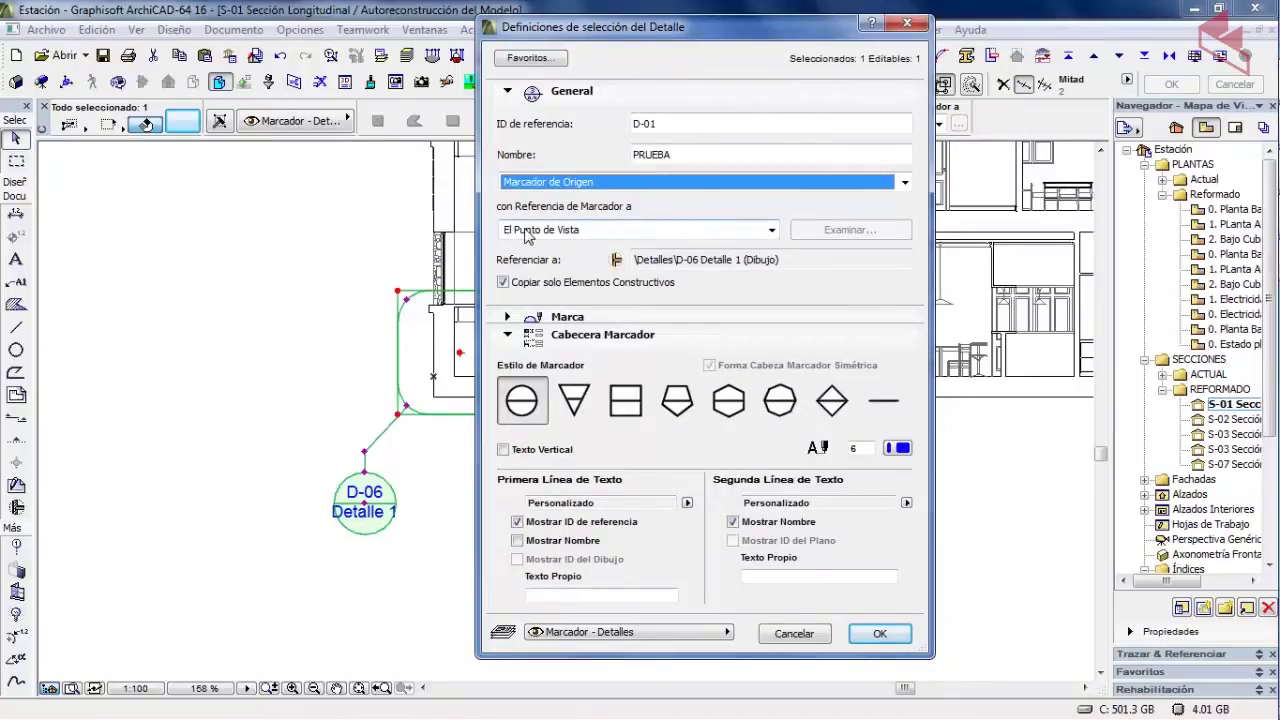
pyautogui.click(588, 232)
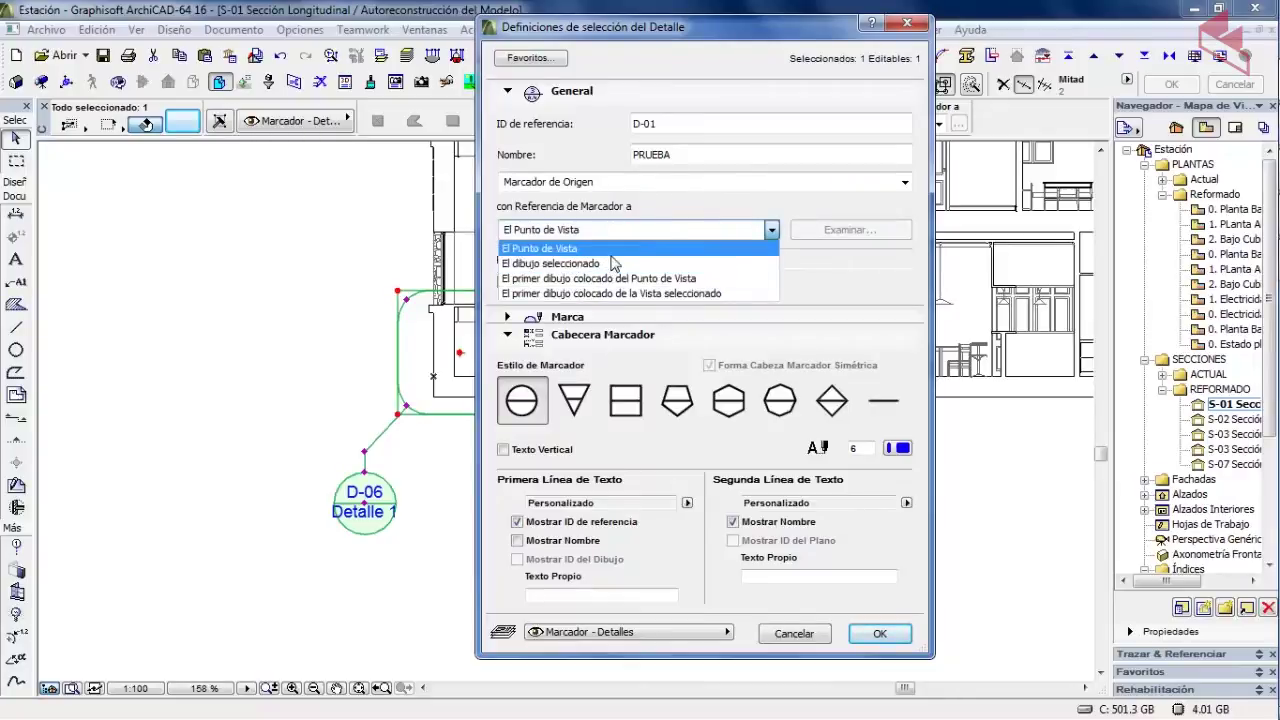
pyautogui.click(663, 210)
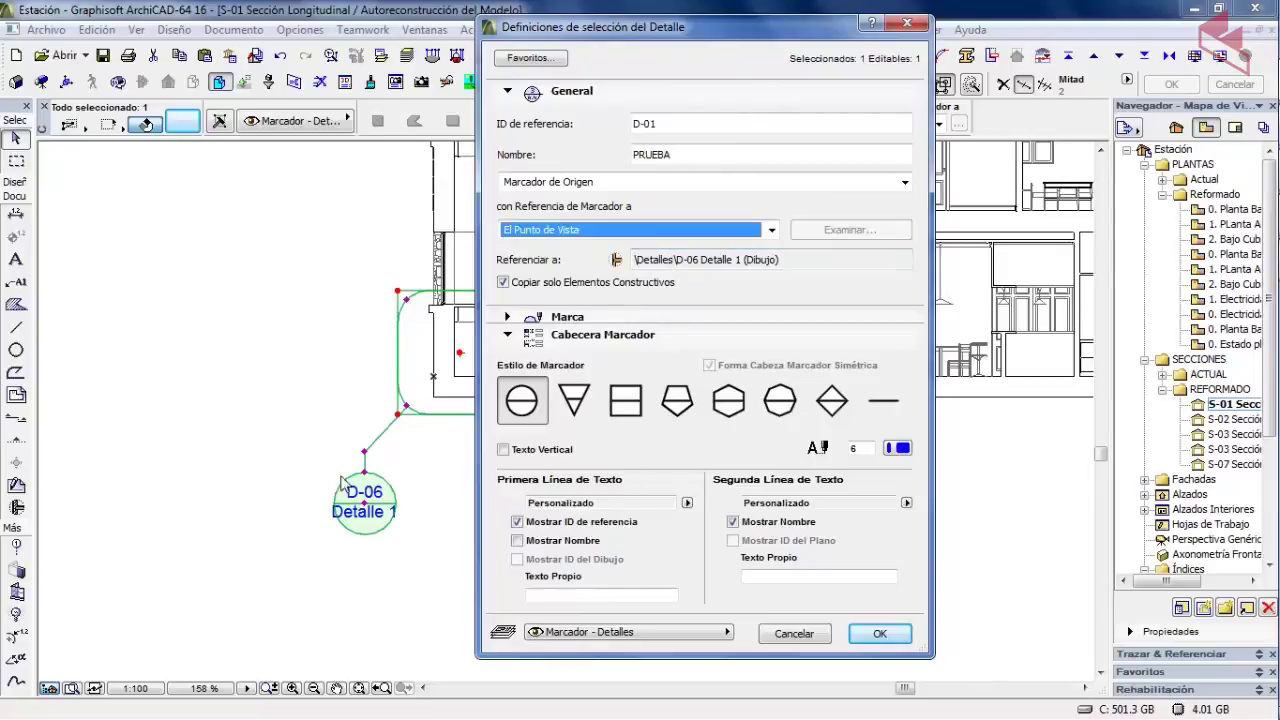
# - Review the Marca symbol, text and geometry options and the Cabecera Marcador style settings of the detail marker
pyautogui.click(562, 317)
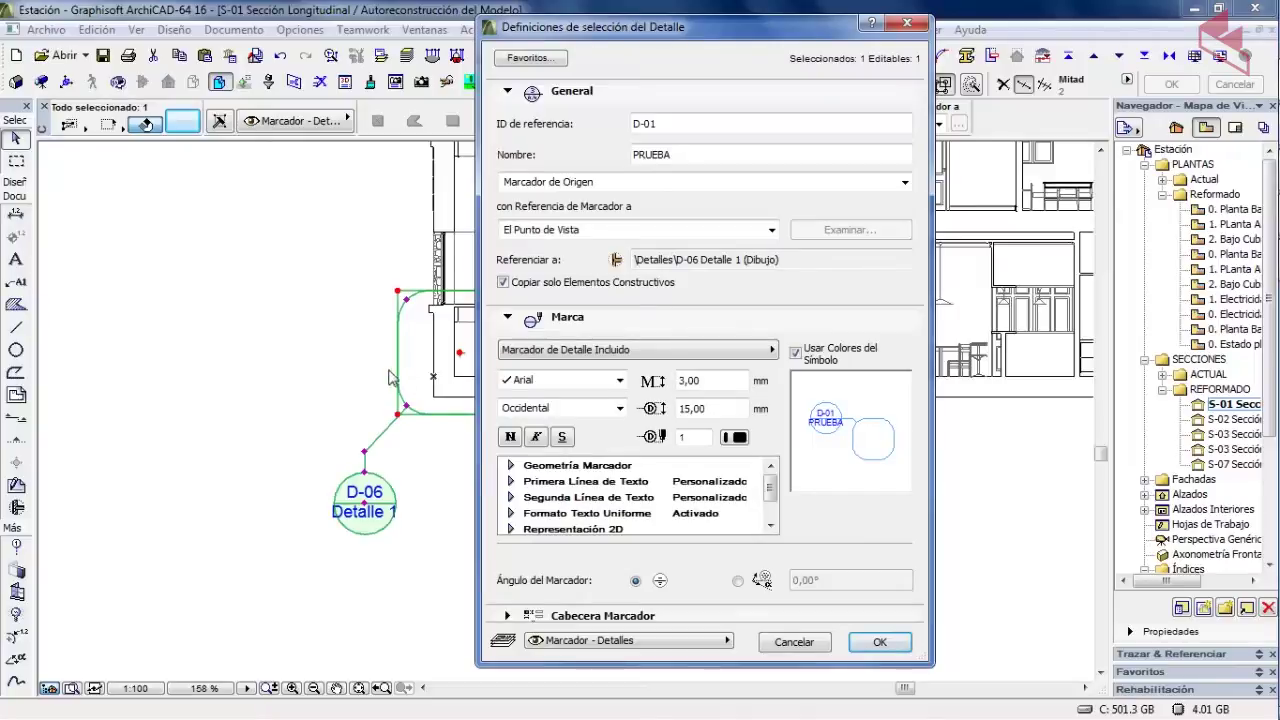
pyautogui.click(645, 360)
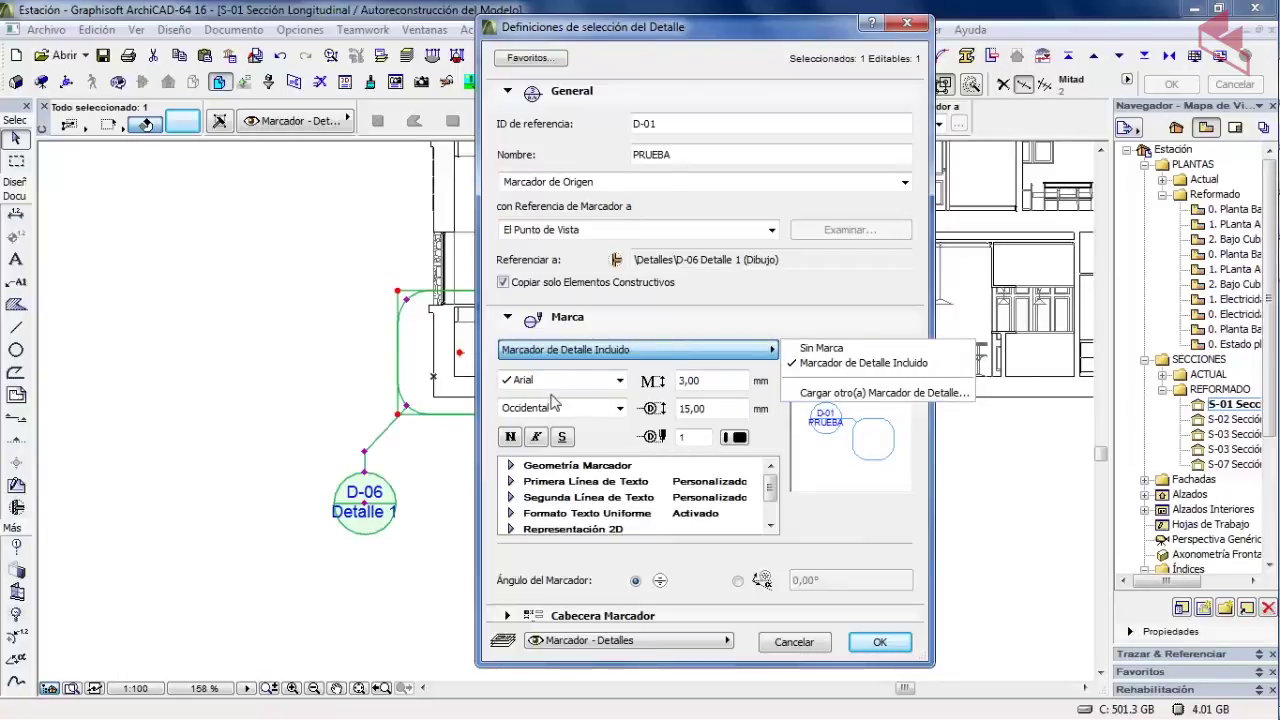
pyautogui.click(804, 483)
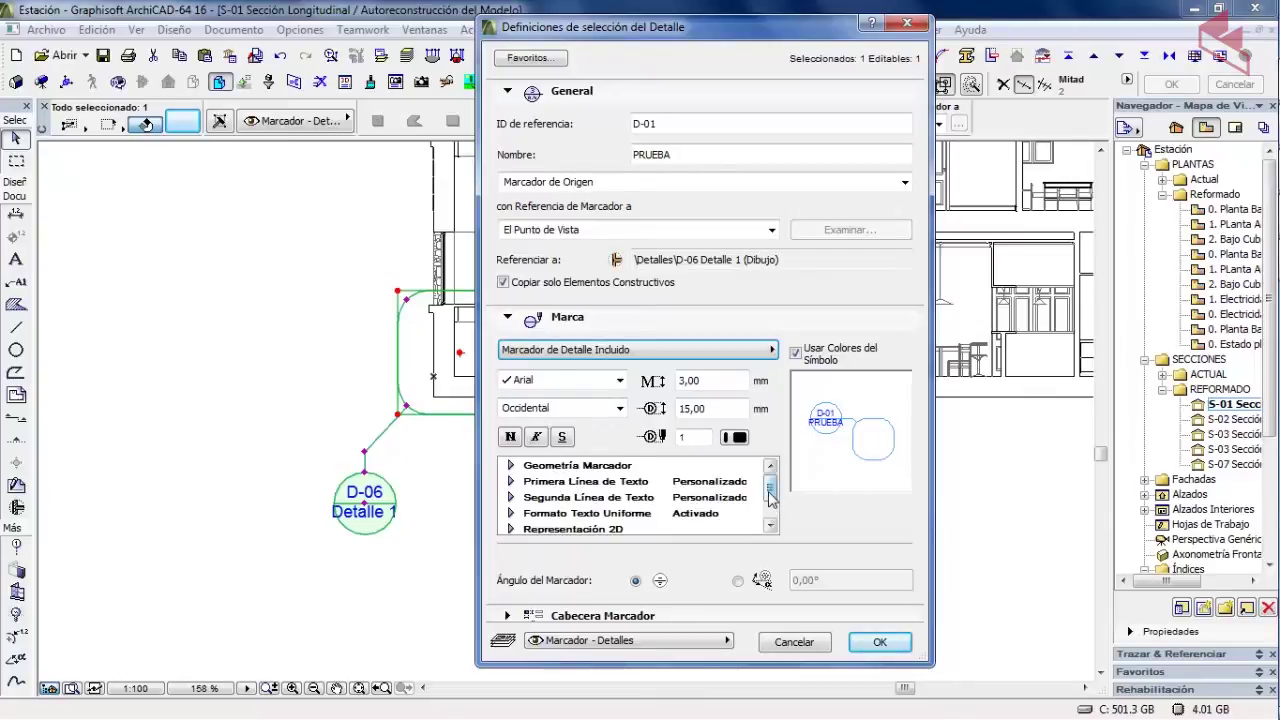
pyautogui.moveTo(769, 491)
pyautogui.mouseDown()
pyautogui.moveTo(770, 507)
pyautogui.moveTo(776, 474)
pyautogui.mouseUp()
pyautogui.click(603, 618)
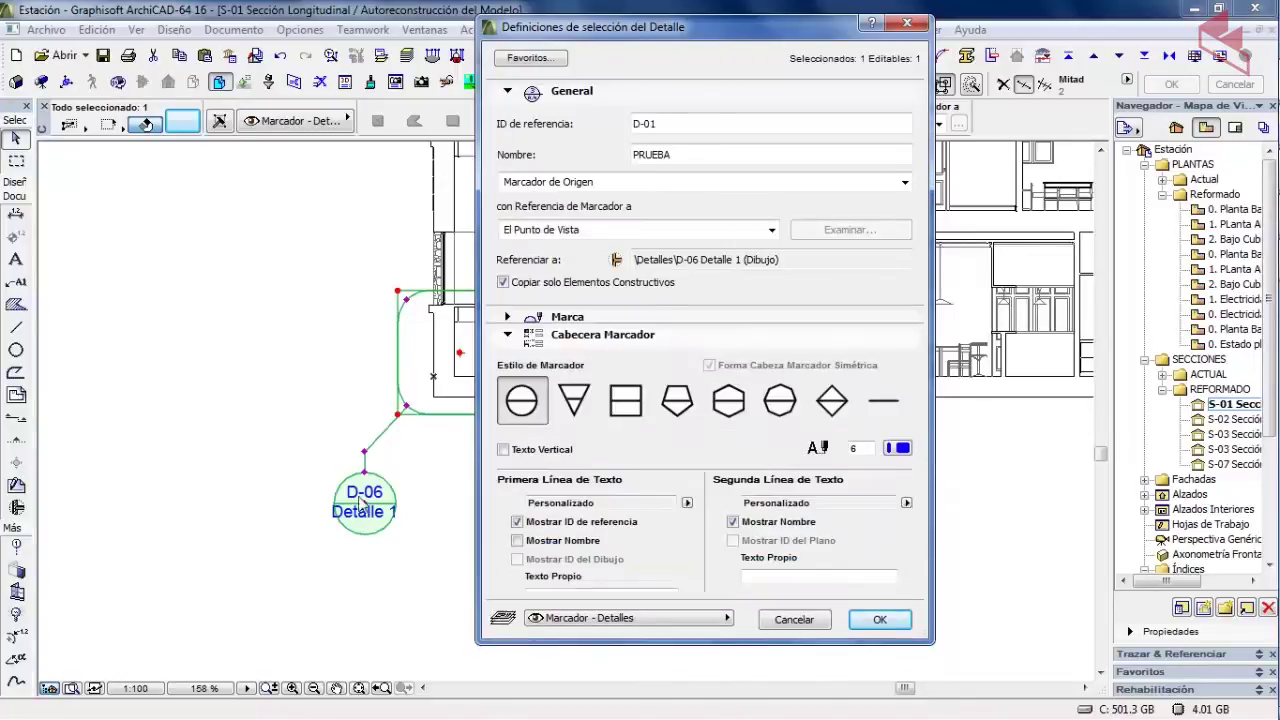
# - Change the detail marker's head style to the rectangle split by a horizontal line, then open the Marca settings
pyautogui.click(632, 404)
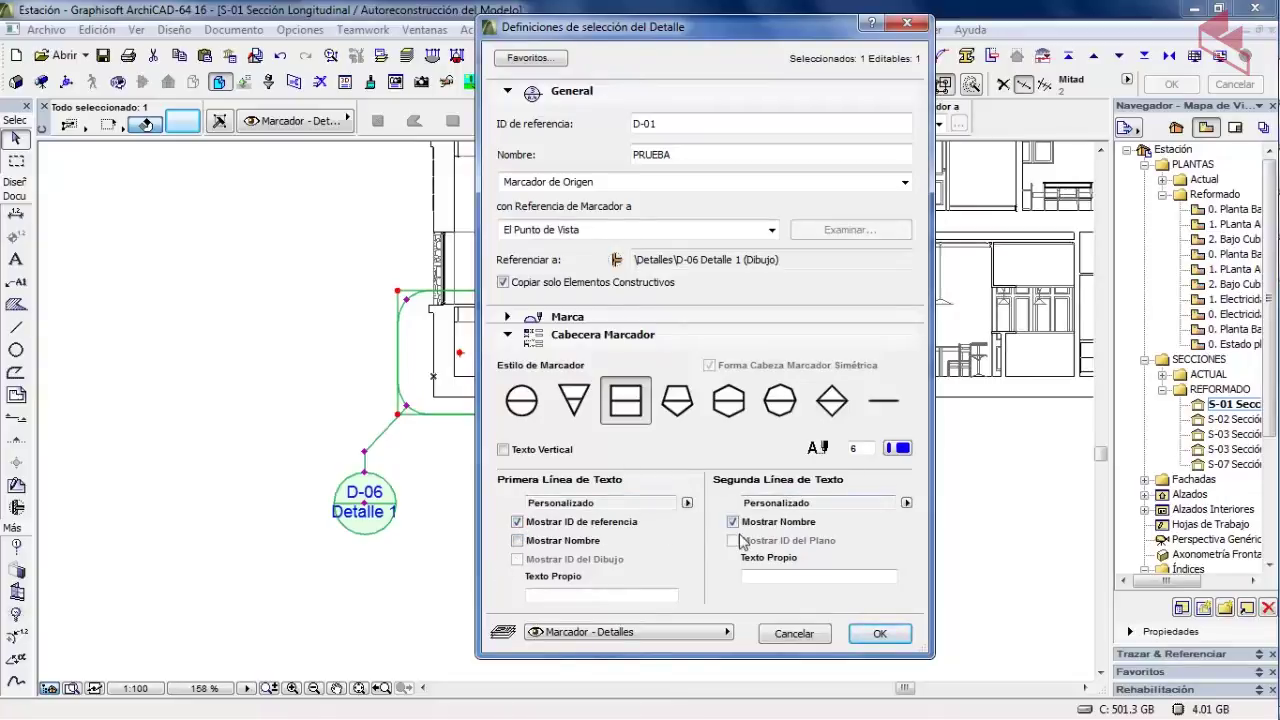
pyautogui.click(570, 318)
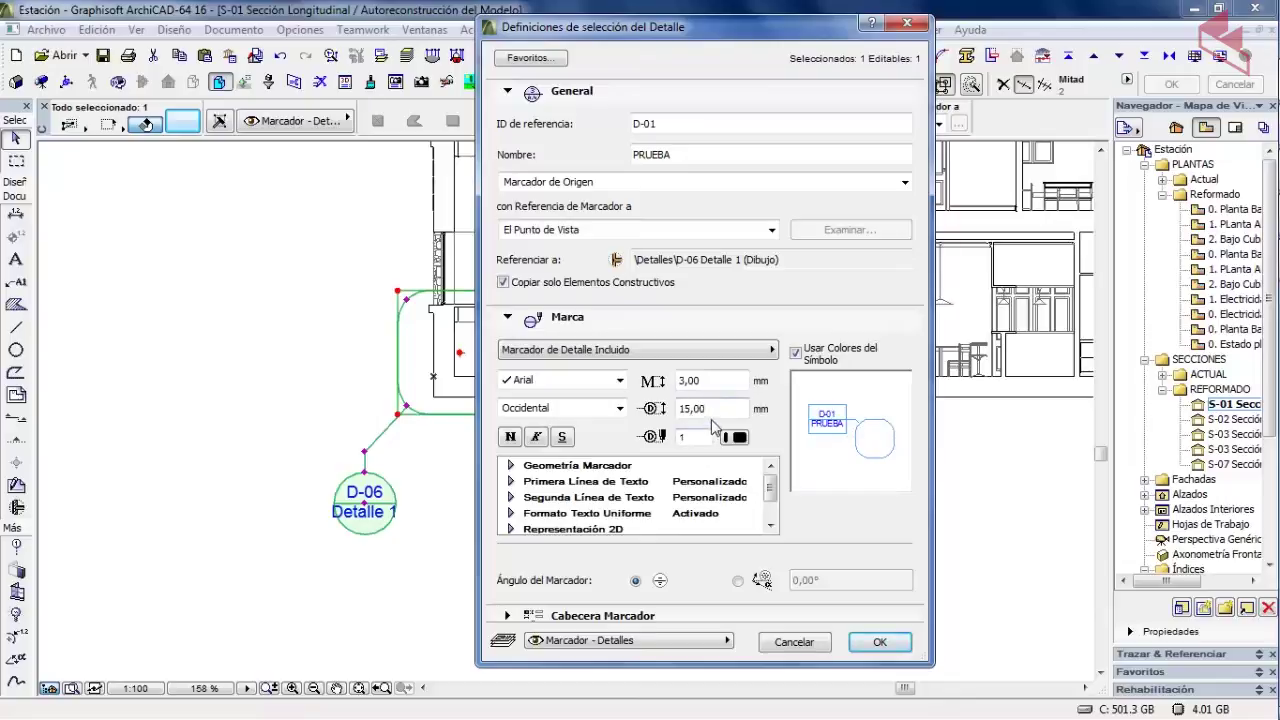
# - Try a marker size of 20 mm for the detail, then restore it to 15 mm
pyautogui.moveTo(718, 411); pyautogui.dragTo(664, 412)
pyautogui.write('20')
pyautogui.click(674, 428)
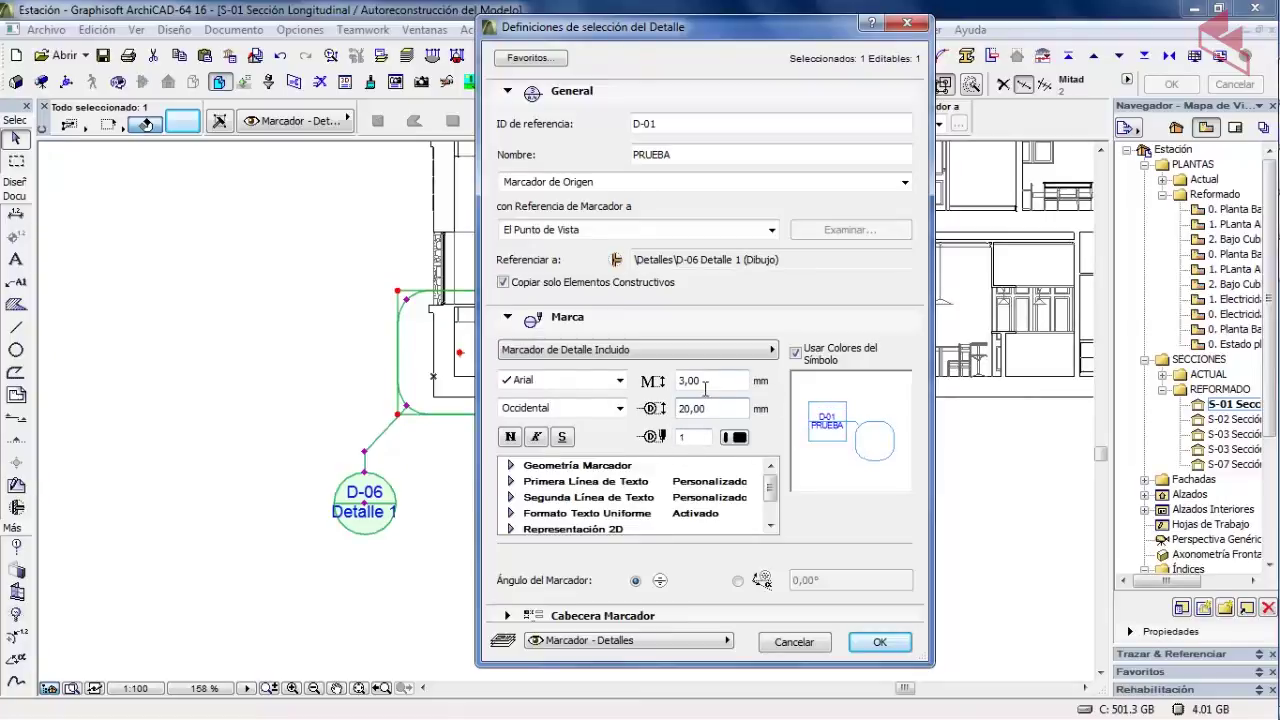
pyautogui.moveTo(722, 412); pyautogui.dragTo(652, 409)
pyautogui.write('15')
pyautogui.click(622, 467)
pyautogui.doubleClick(688, 380)
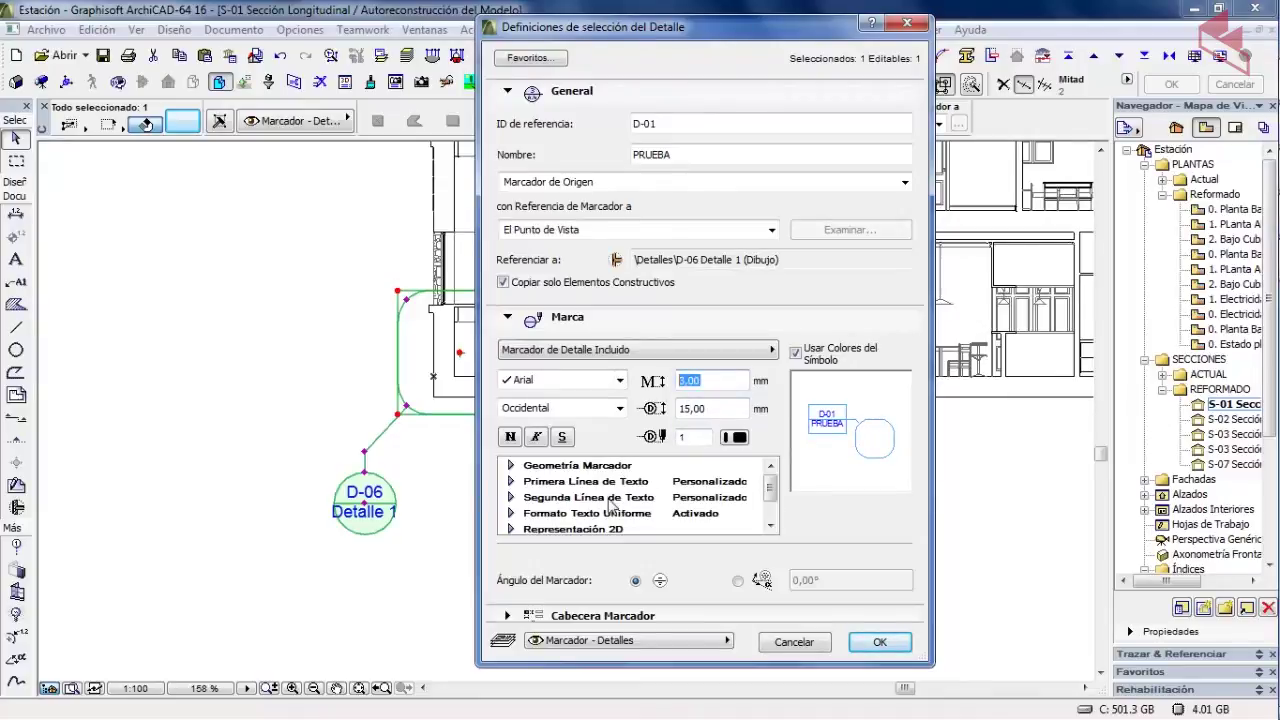
# - Review the Cabecera Marcador and Marca options once more and apply the marker settings to the detail
pyautogui.click(580, 617)
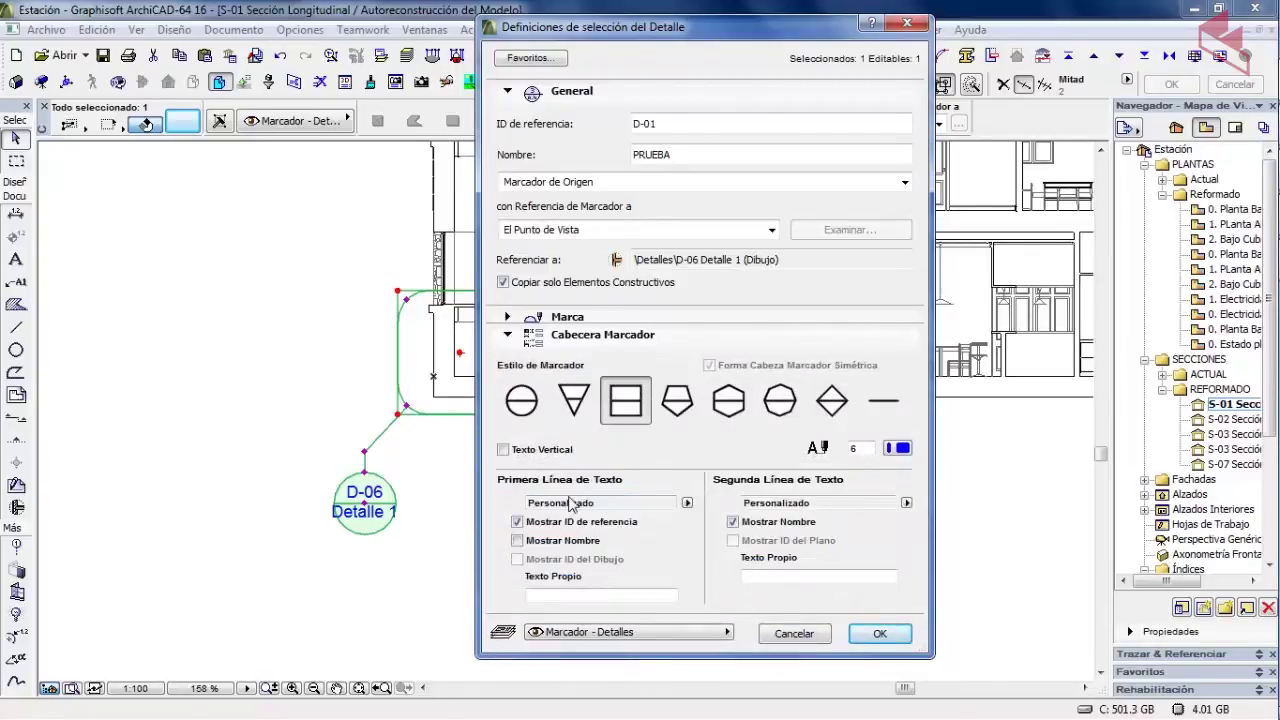
pyautogui.click(578, 320)
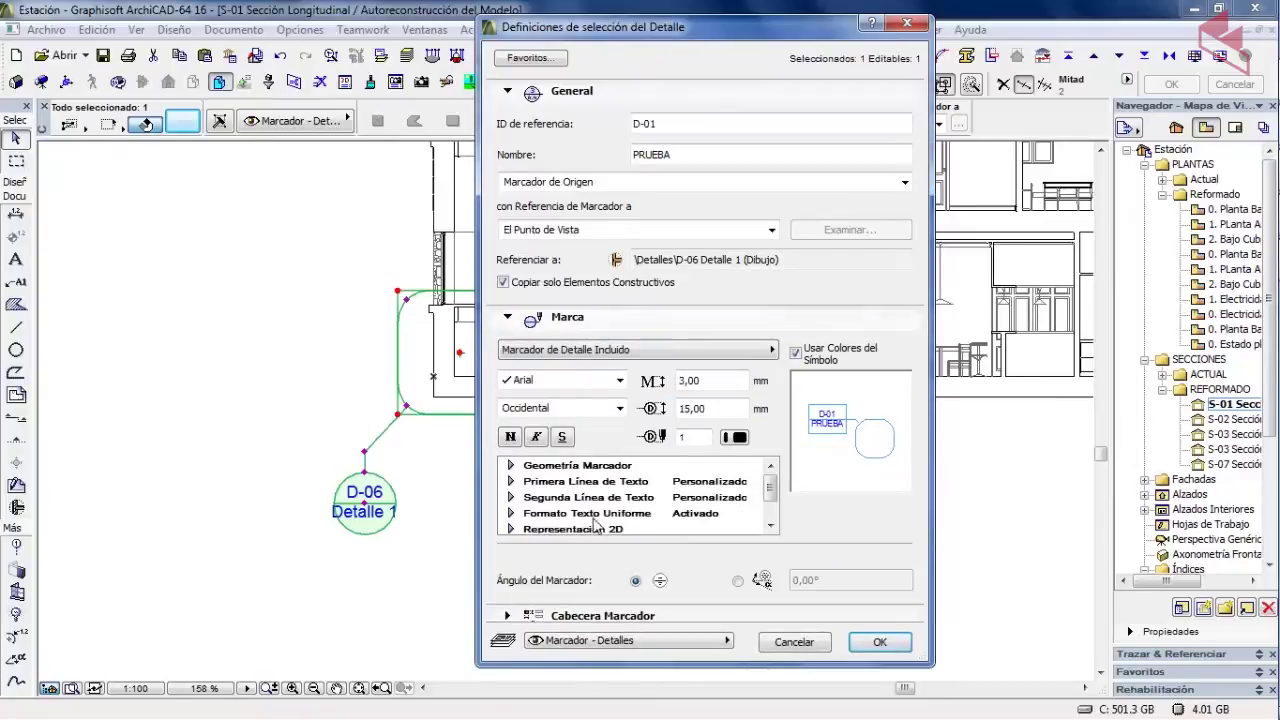
pyautogui.scroll(-2, 768, 520)
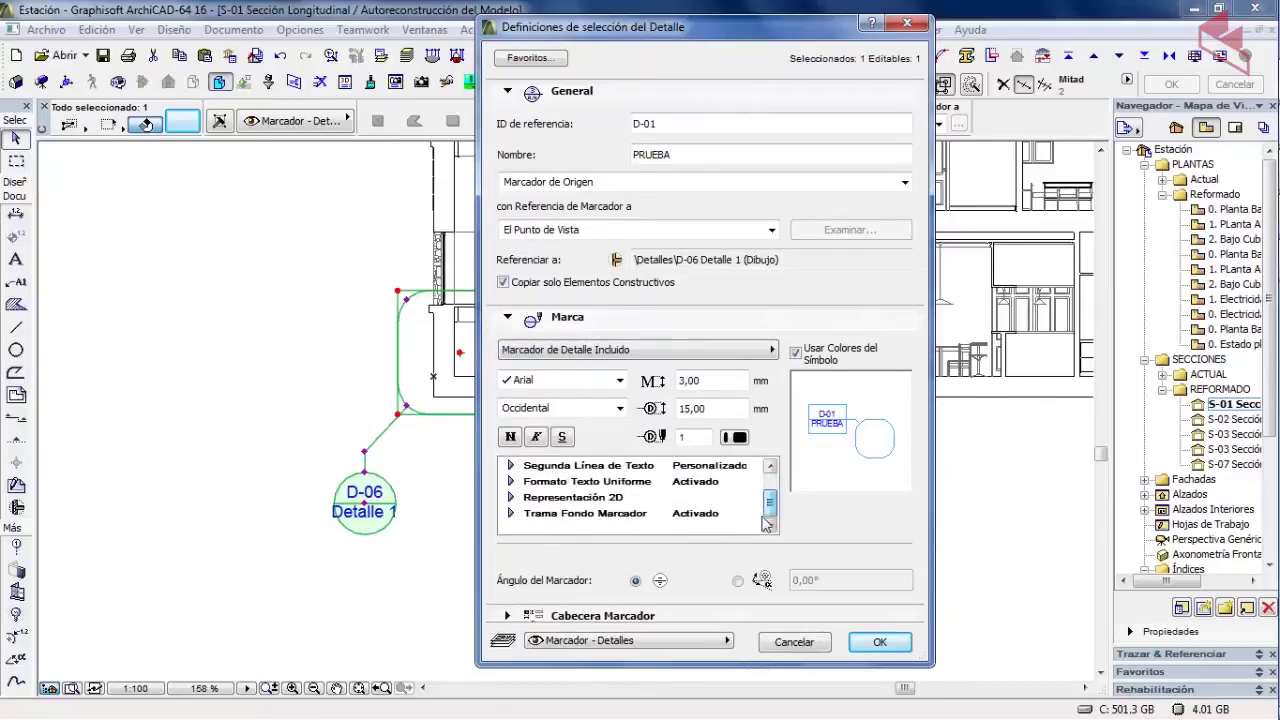
pyautogui.click(880, 642)
pyautogui.click(271, 567)
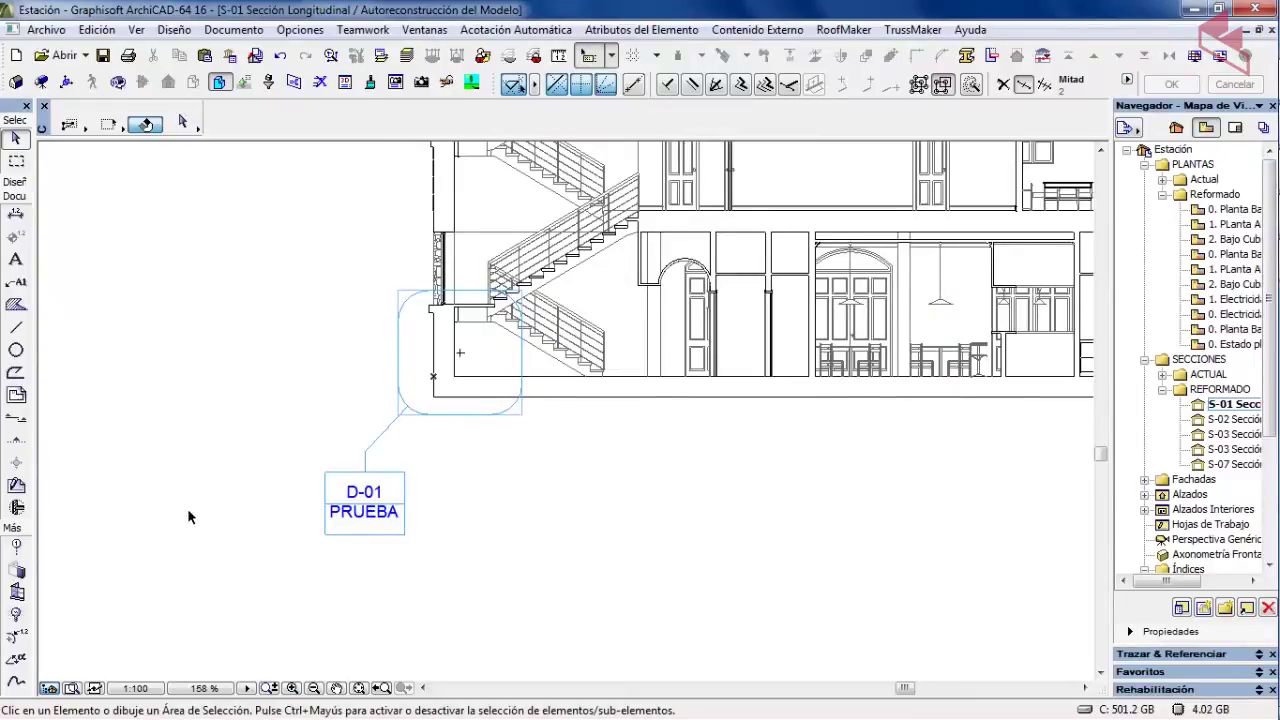
# - Open the detail drawing D-01 PRUEBA from the project map
pyautogui.scroll(-3, 192, 478)
pyautogui.moveTo(195, 432); pyautogui.dragTo(280, 502, button='middle')
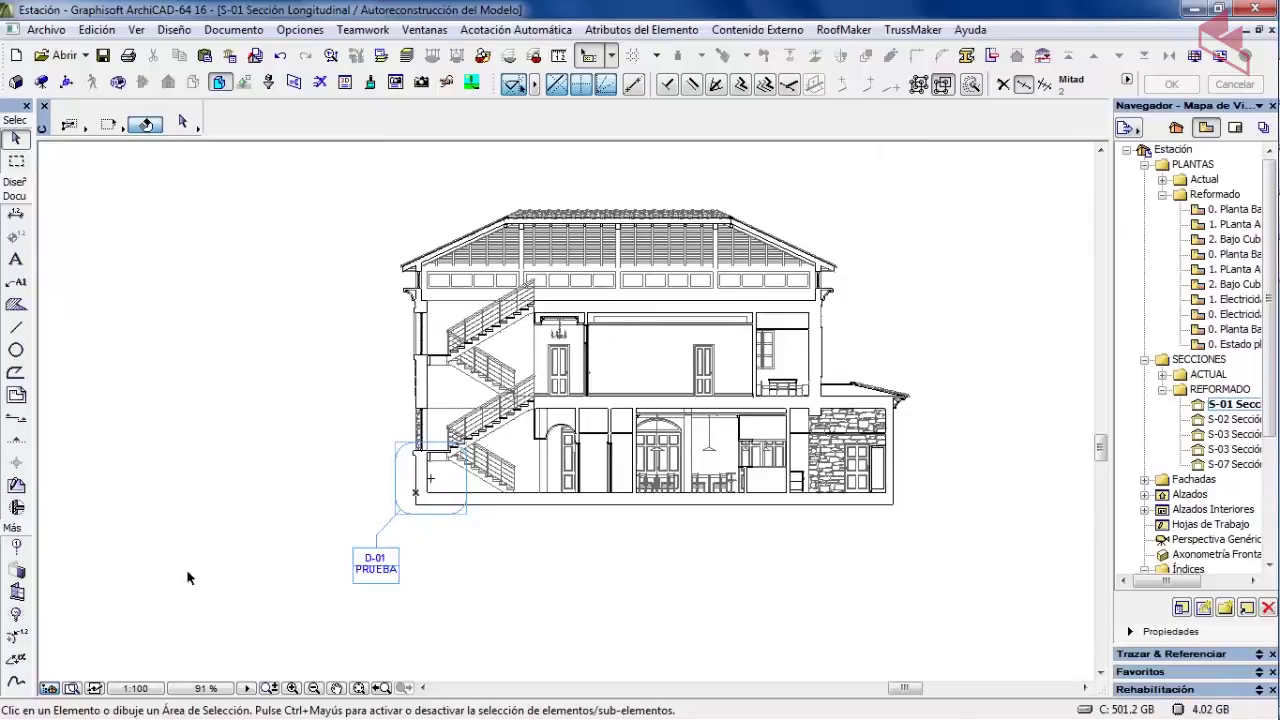
pyautogui.moveTo(395, 558); pyautogui.dragTo(305, 491, button='middle')
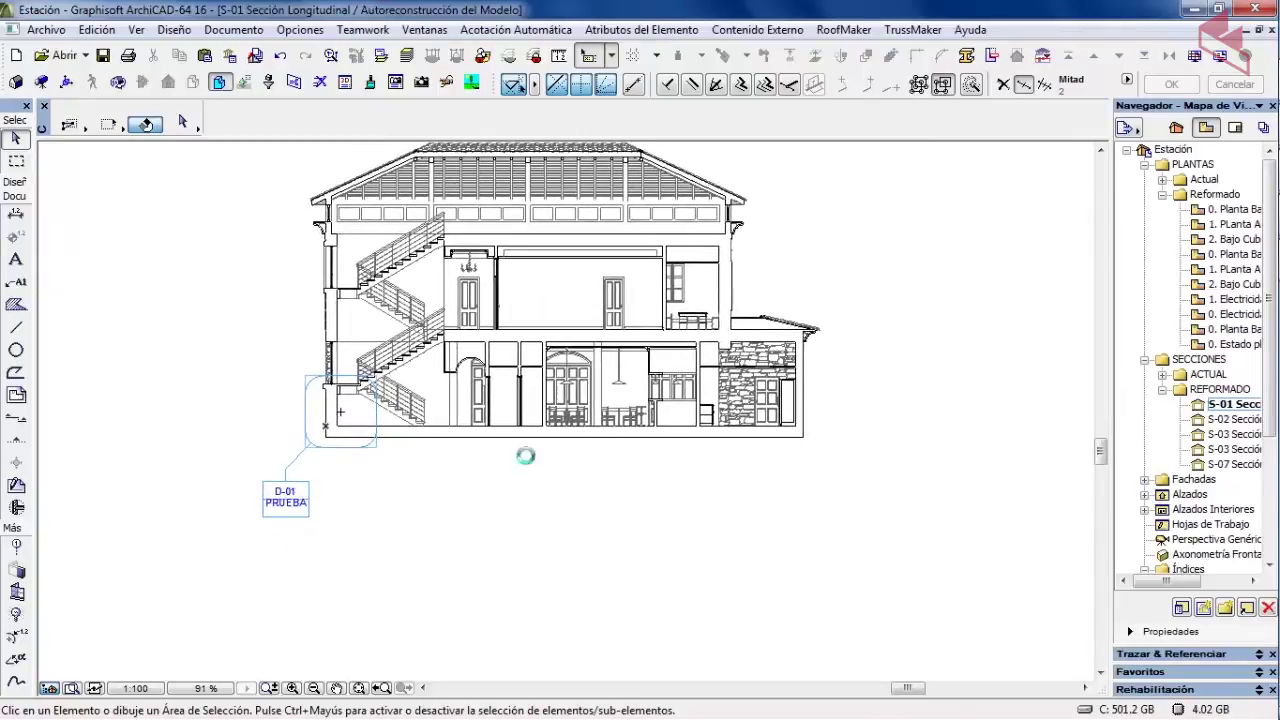
pyautogui.click(1174, 128)
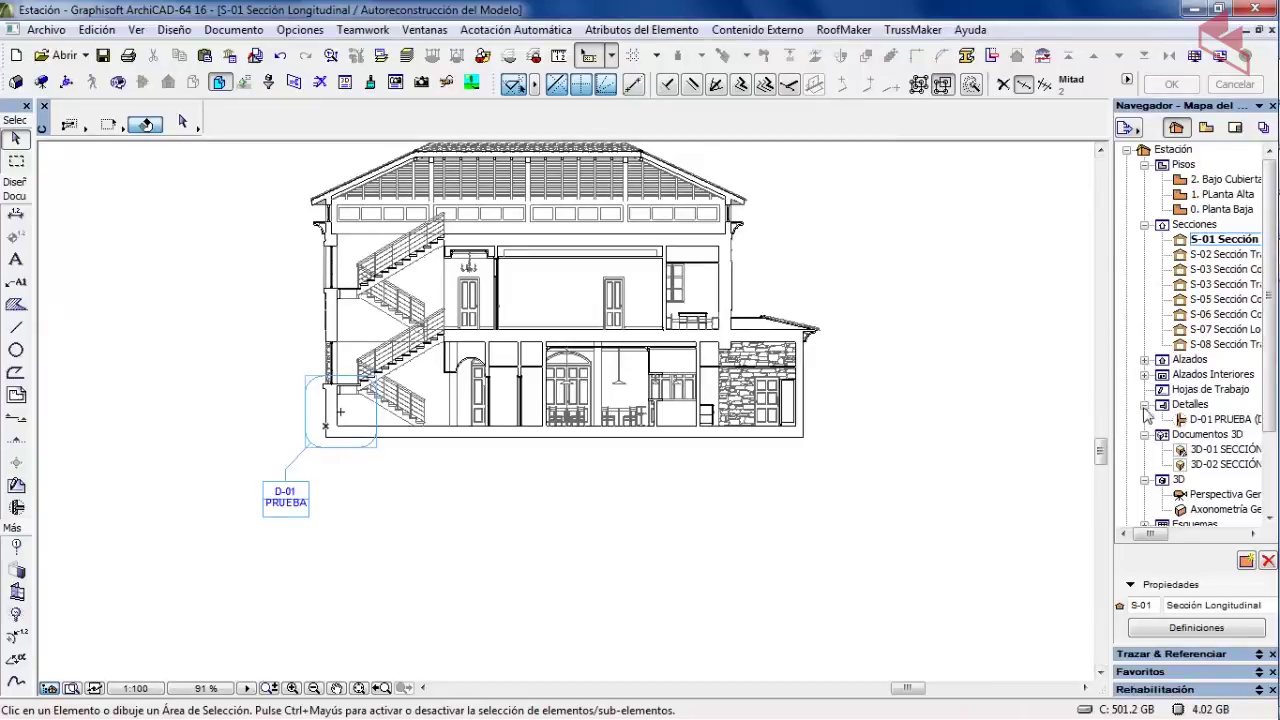
pyautogui.doubleClick(1212, 422)
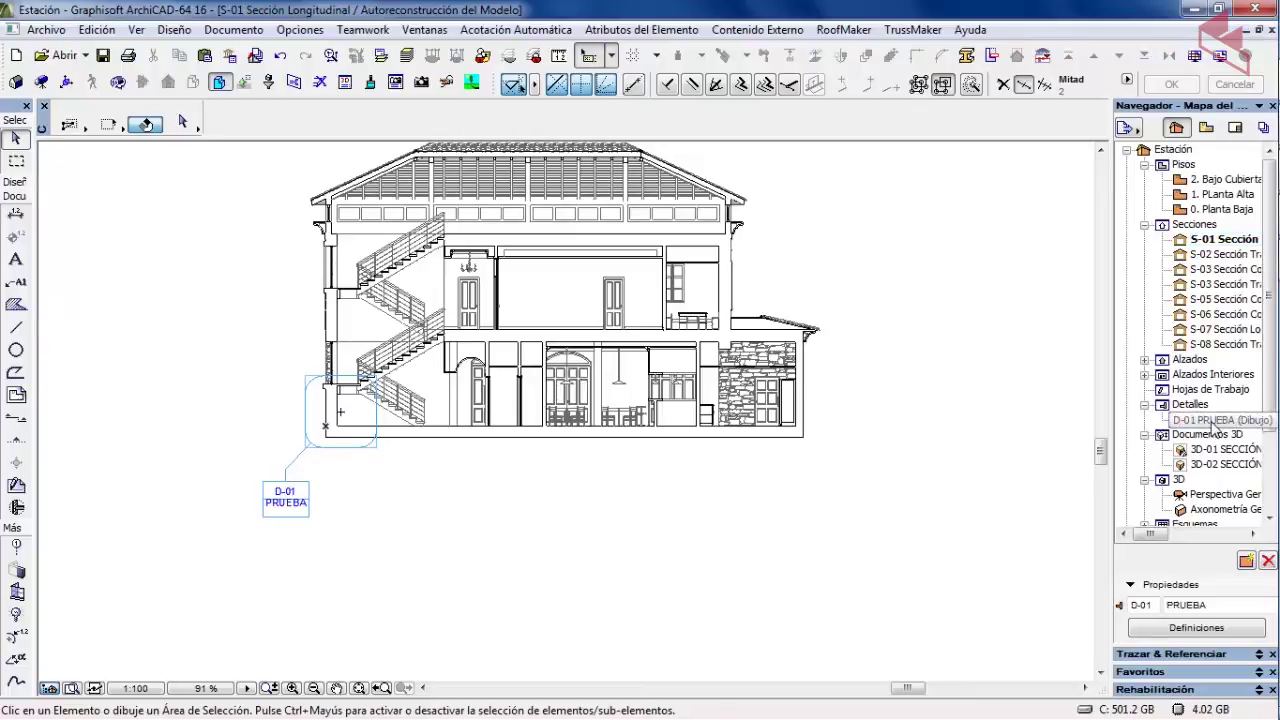
pyautogui.scroll(-3, 661, 556)
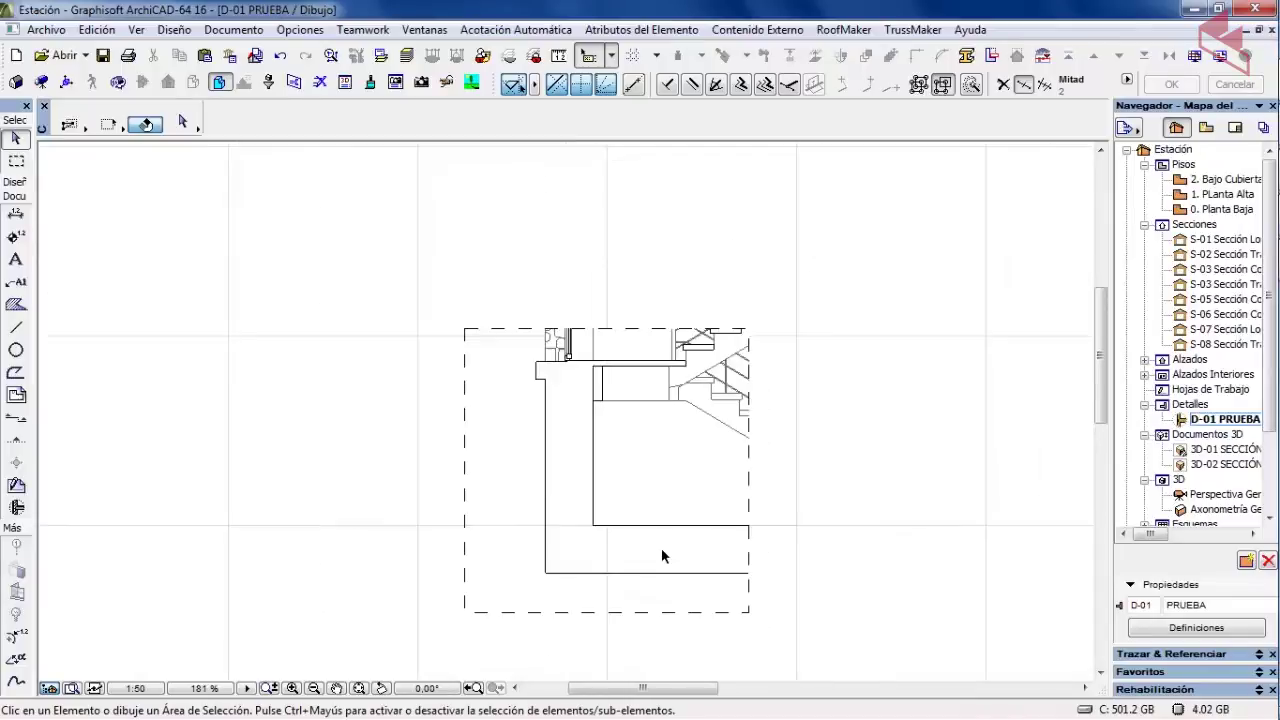
pyautogui.moveTo(661, 556); pyautogui.dragTo(582, 487, button='middle')
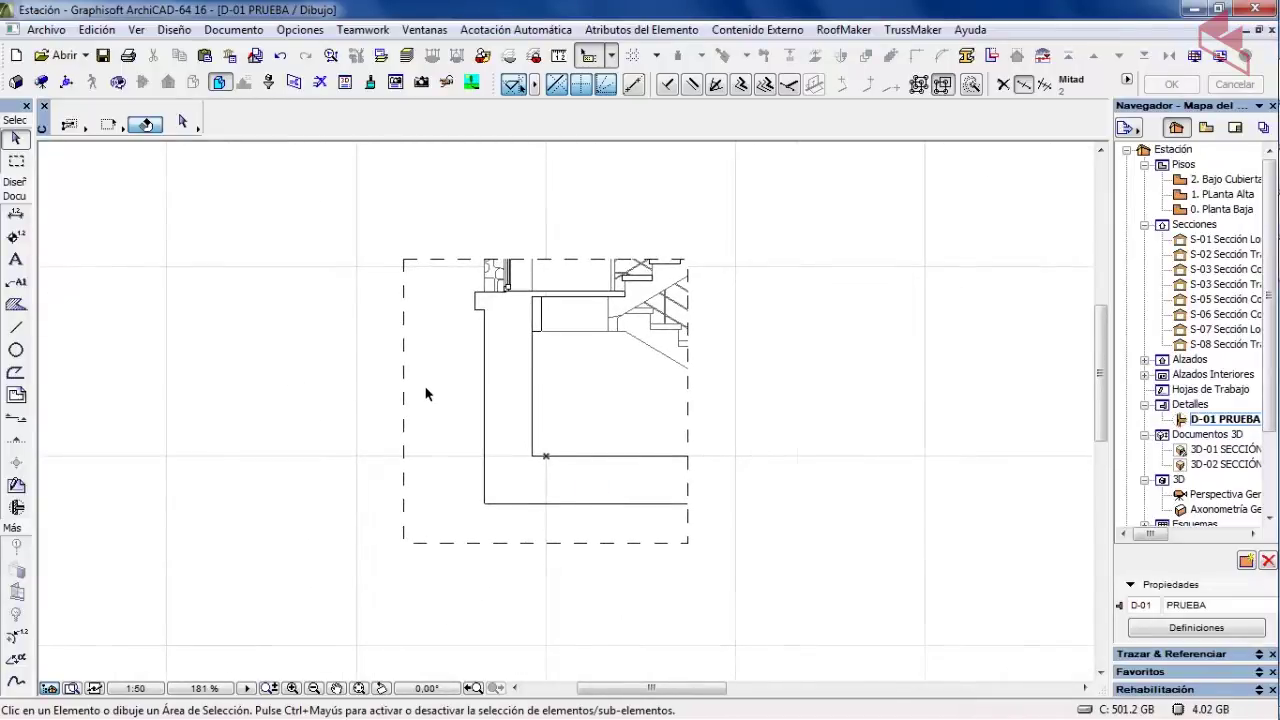
# - Inspect the wall lines, stone fill and background fill of the detail drawing by selecting them individually
pyautogui.scroll(2, 428, 394)
pyautogui.click(509, 350)
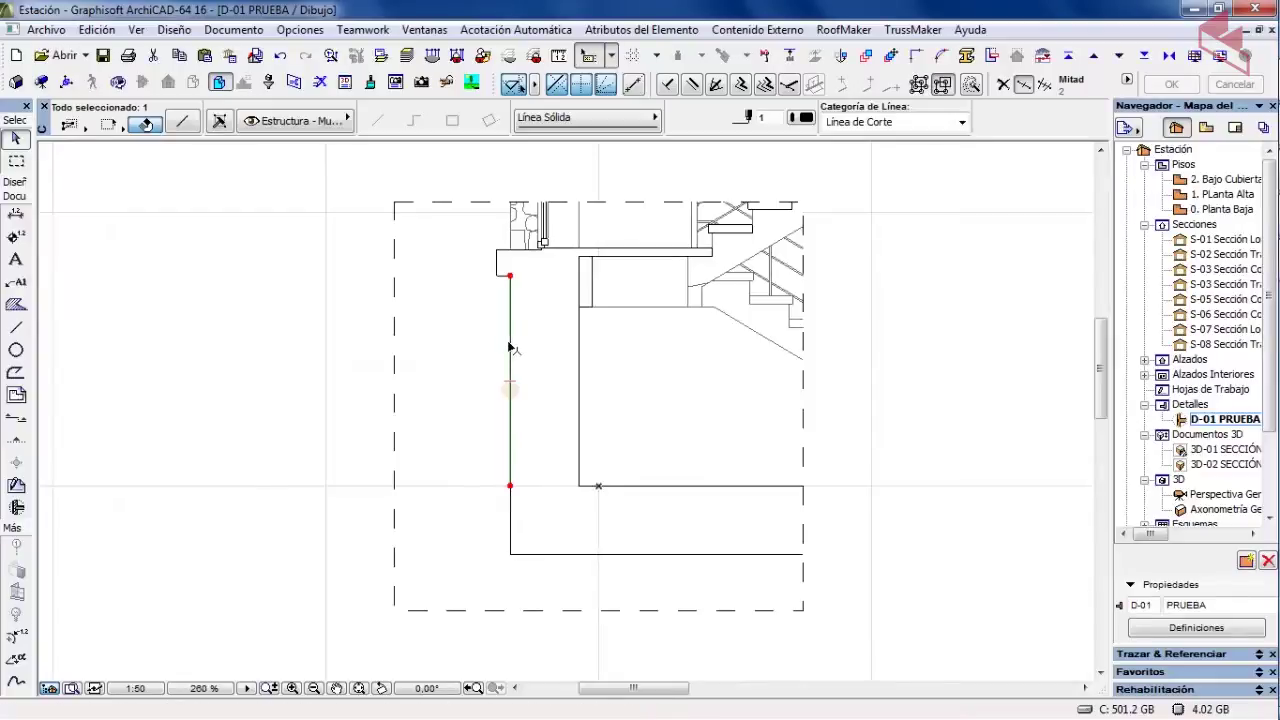
pyautogui.click(553, 368)
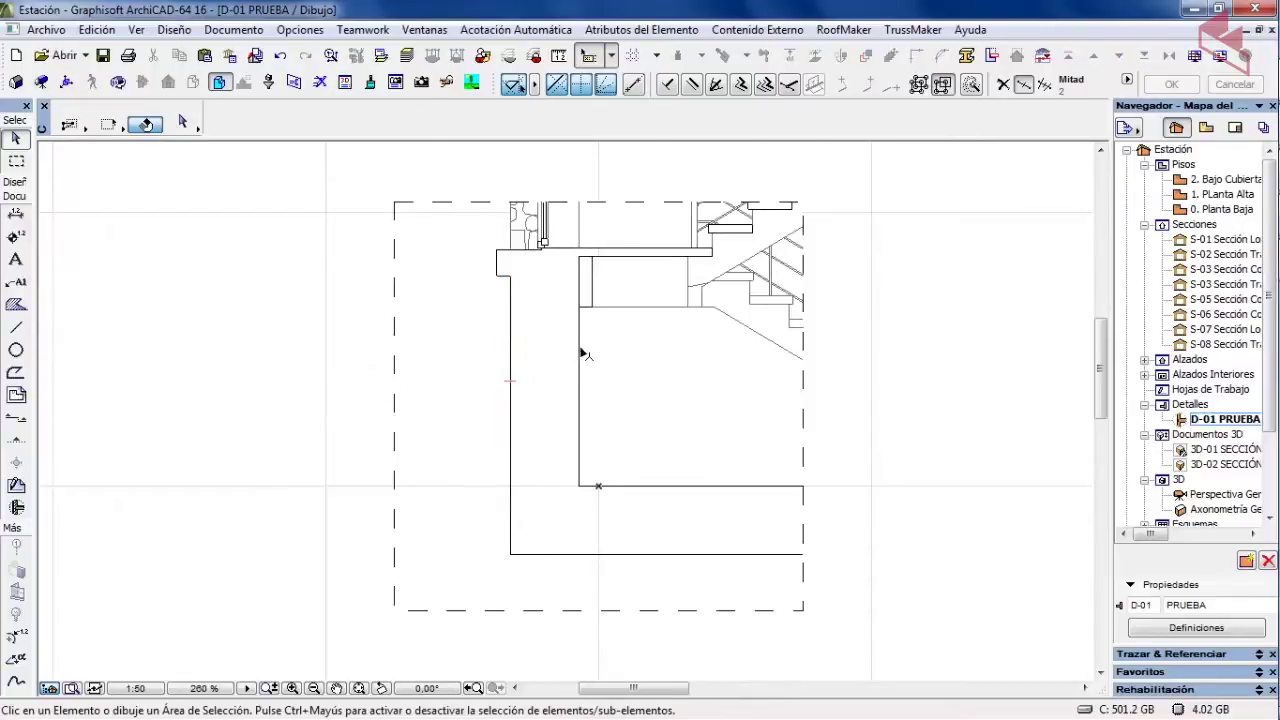
pyautogui.click(583, 353)
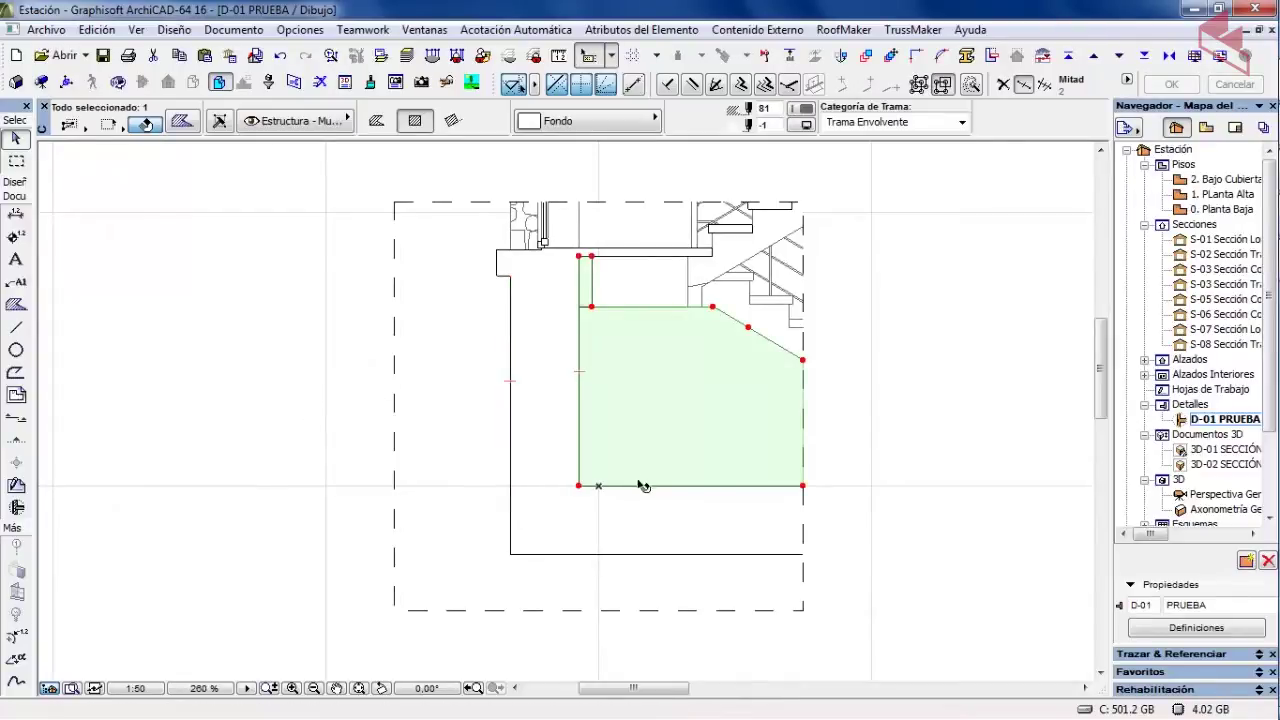
pyautogui.click(512, 360)
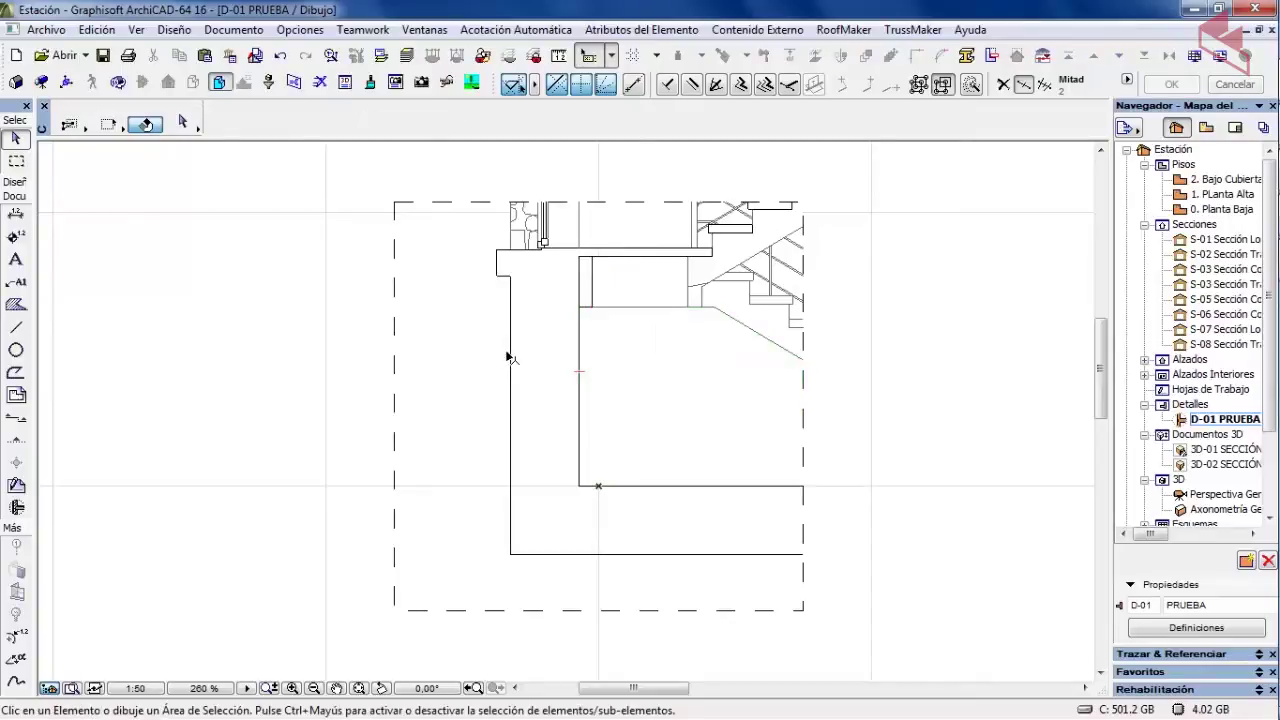
pyautogui.click(510, 357)
pyautogui.click(521, 232)
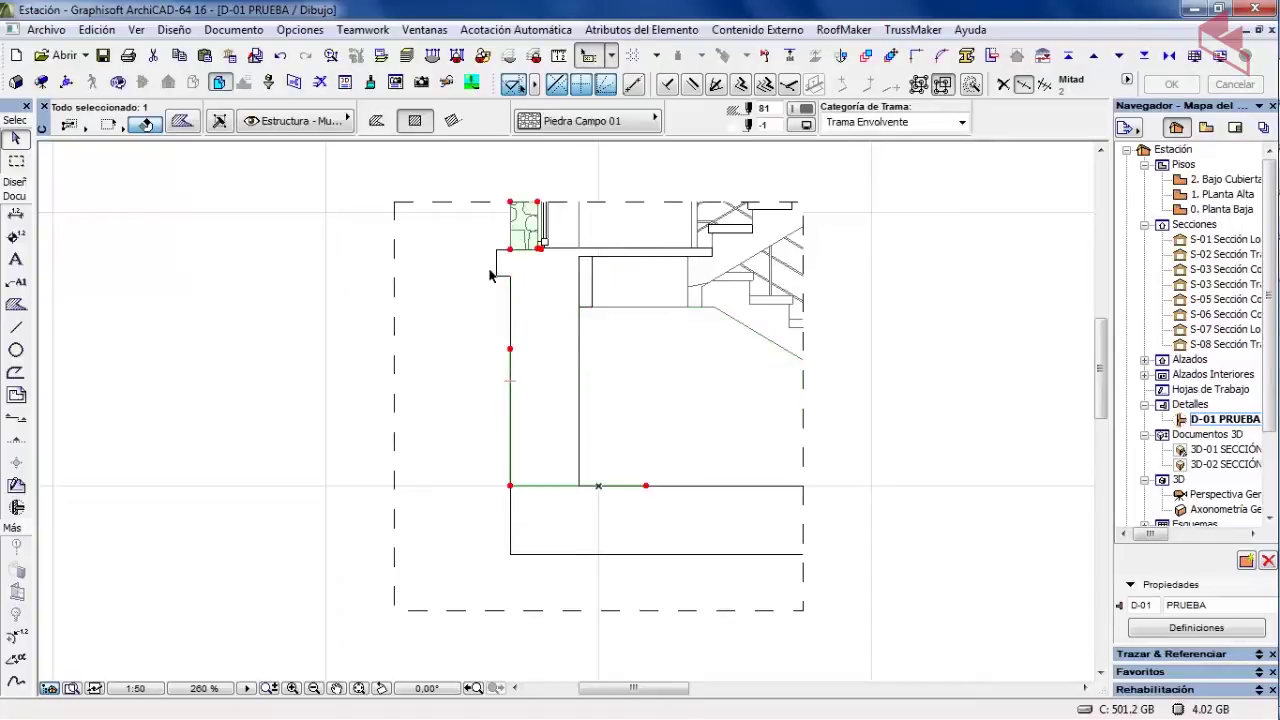
pyautogui.click(350, 374)
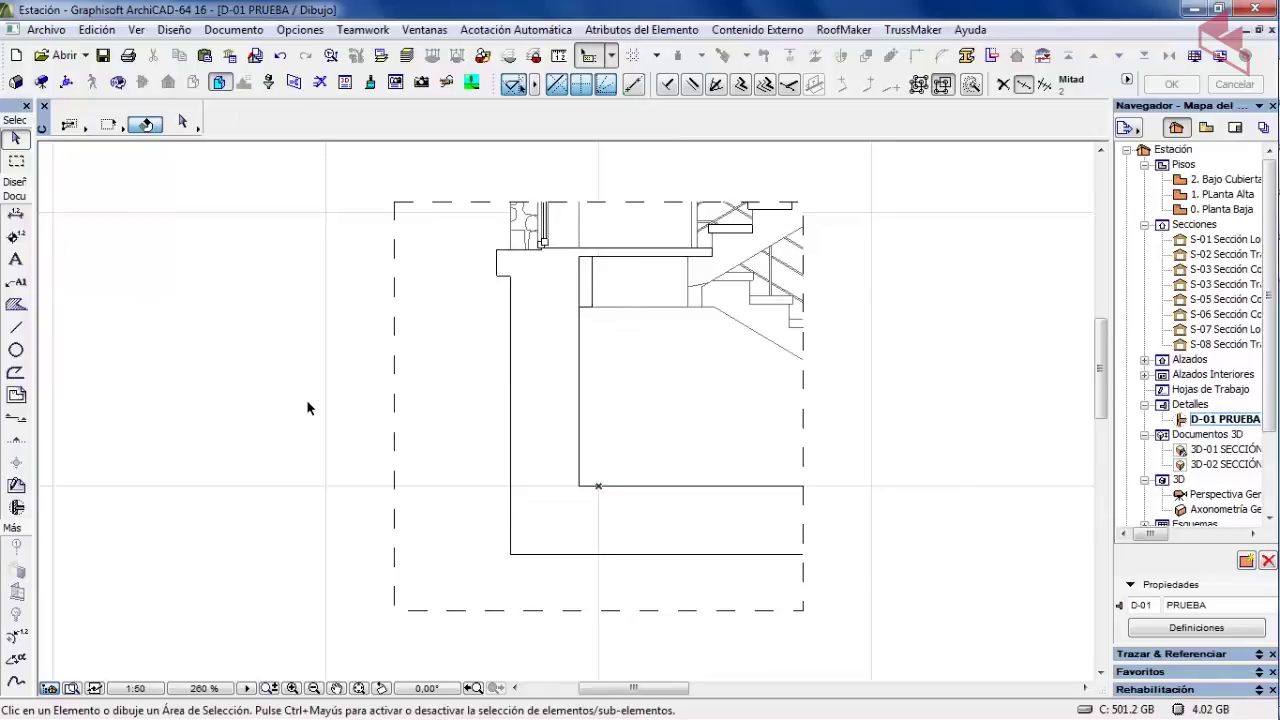
pyautogui.click(614, 332)
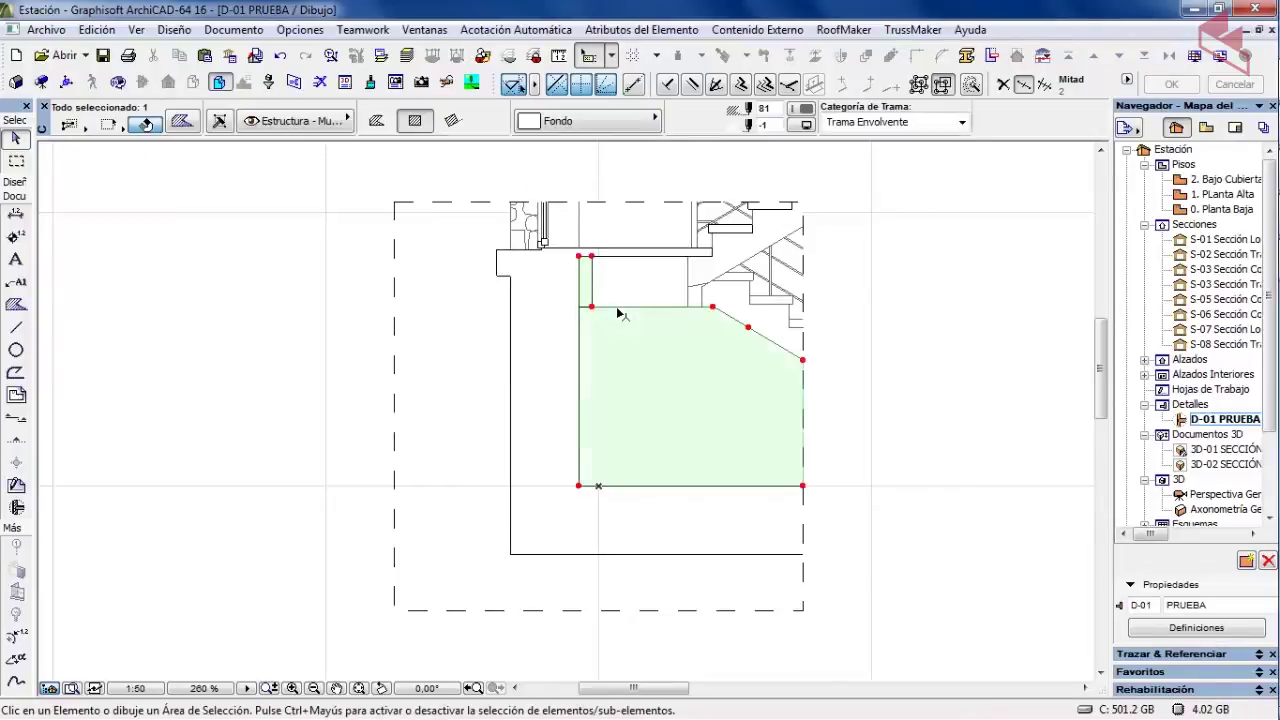
pyautogui.click(510, 318)
pyautogui.click(255, 425)
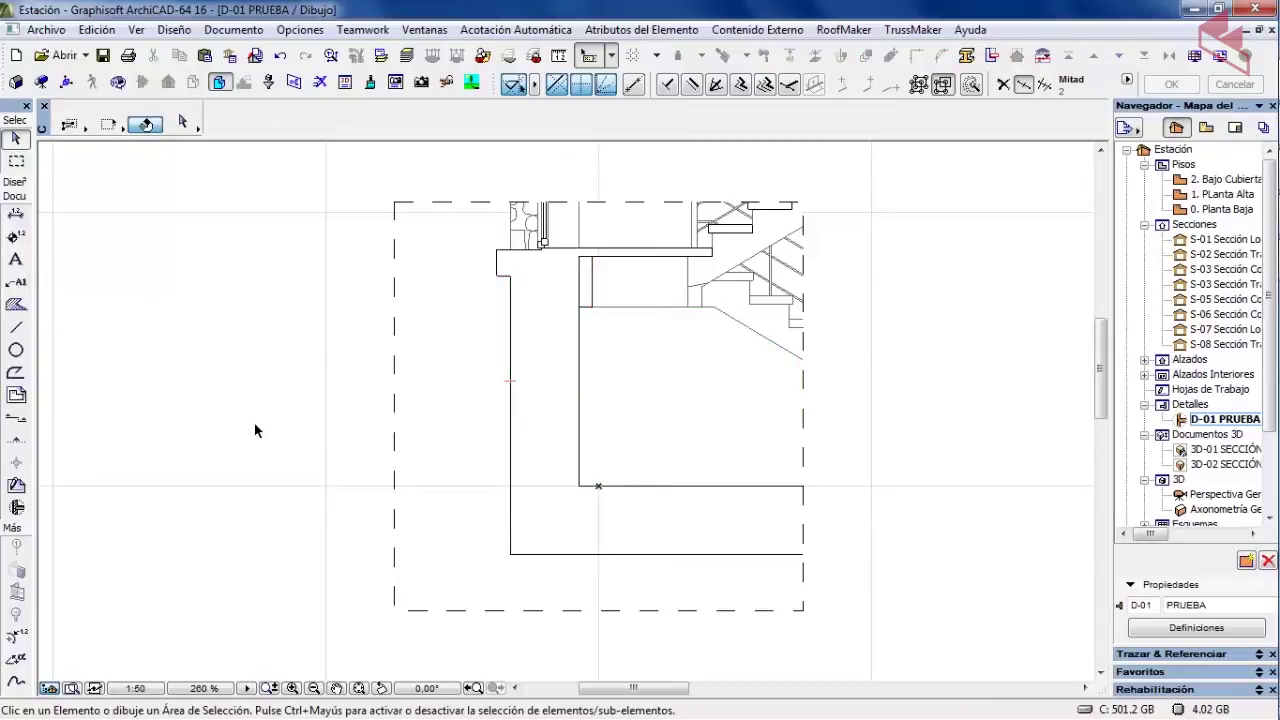
# - Set the drawing scale of detail D-01 to 1:10
pyautogui.click(137, 689)
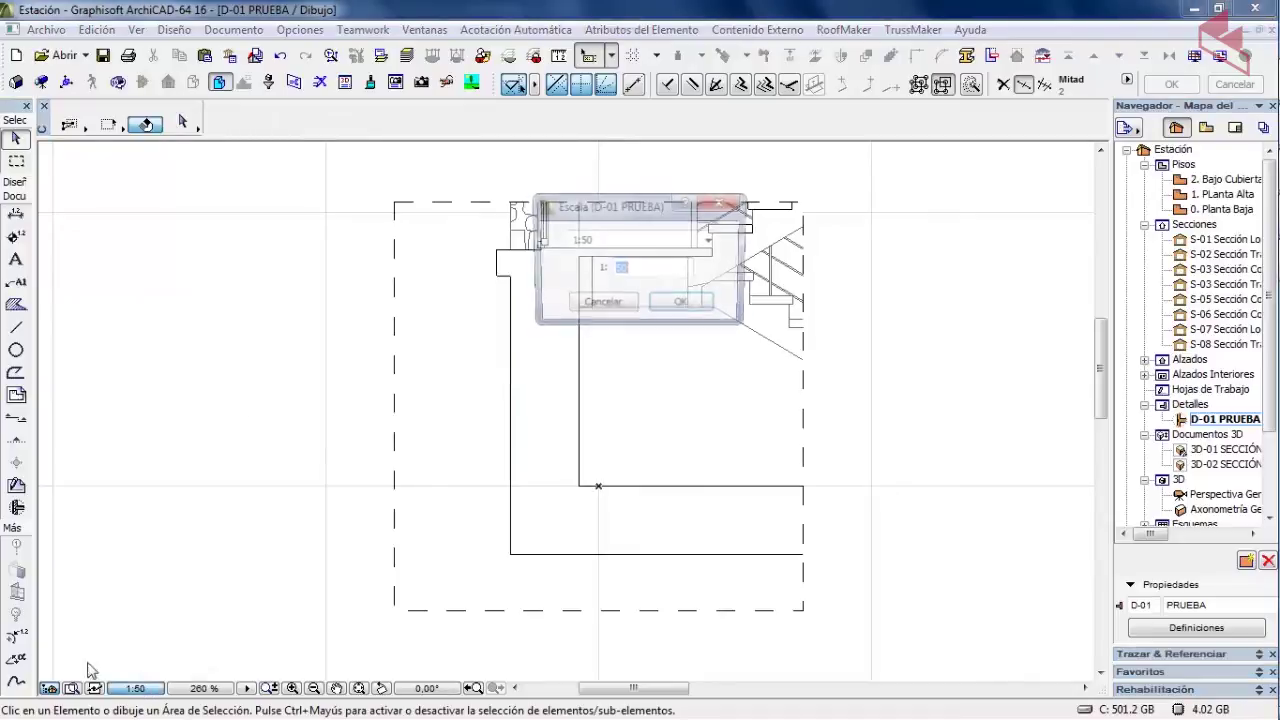
pyautogui.write('10')
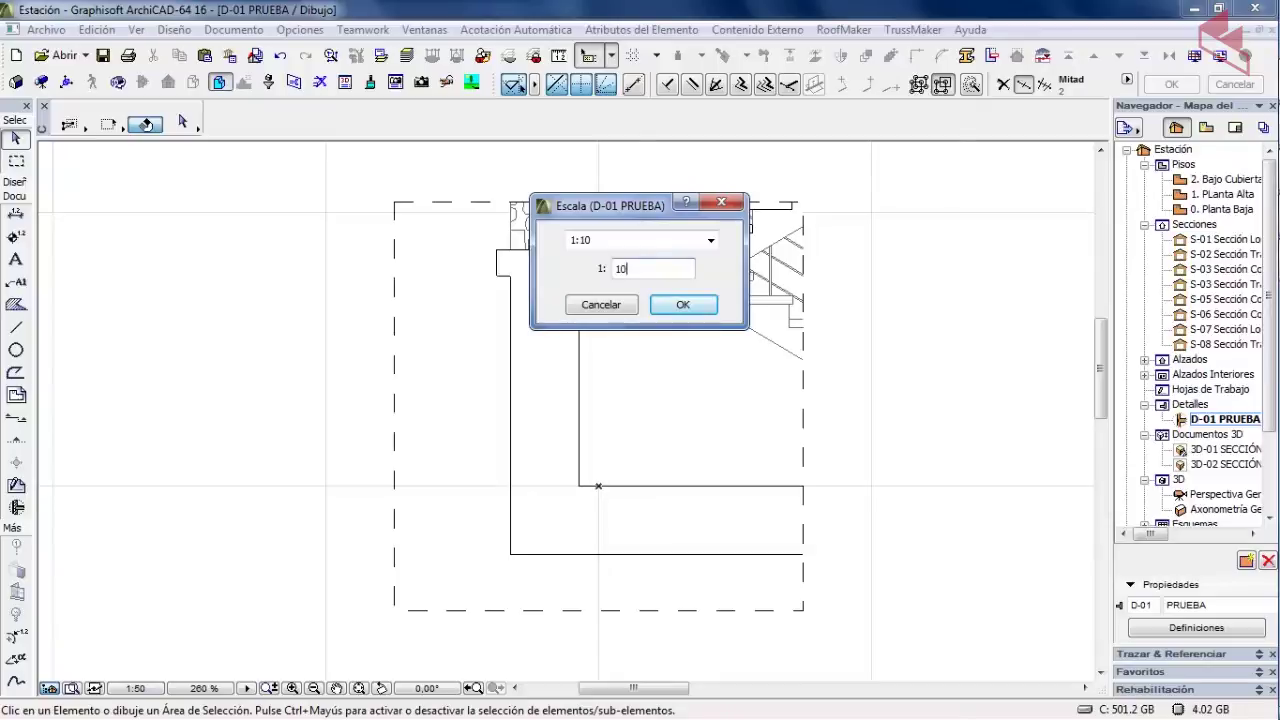
pyautogui.click(656, 309)
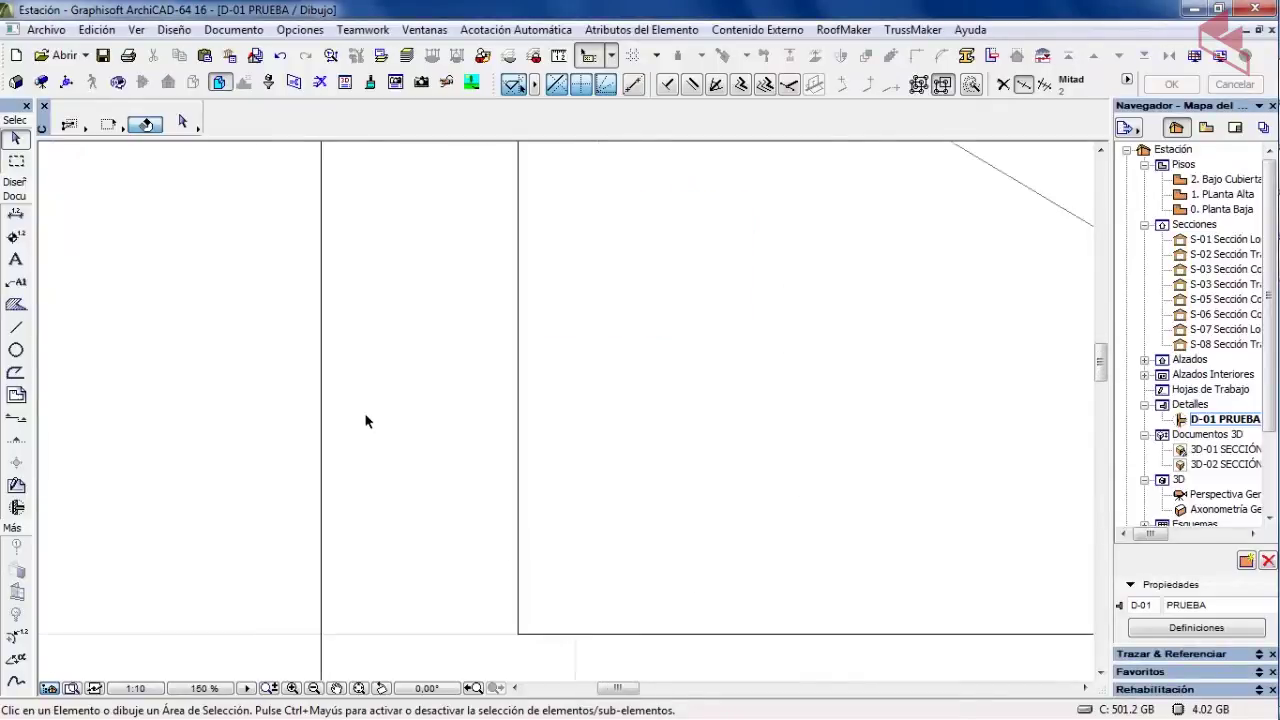
pyautogui.scroll(-5, 366, 421)
pyautogui.moveTo(363, 420); pyautogui.dragTo(529, 428, button='middle')
pyautogui.scroll(4, 491, 420)
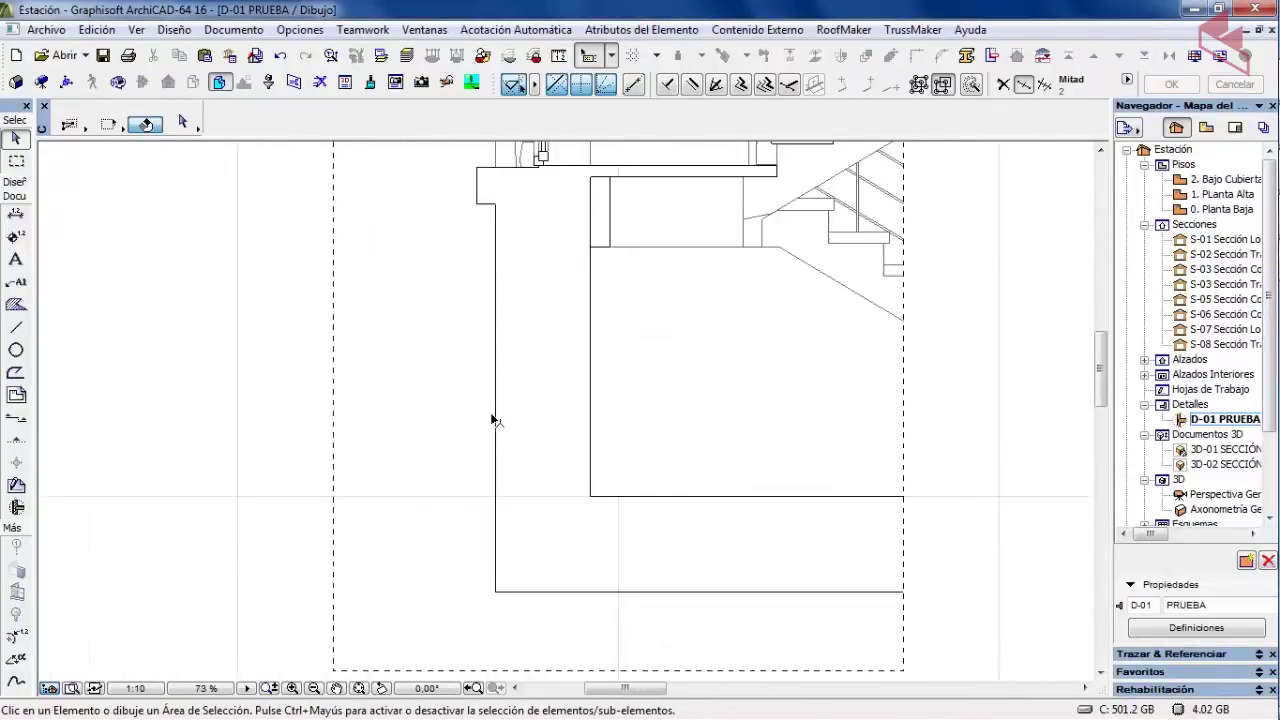
pyautogui.scroll(-2, 440, 434)
pyautogui.moveTo(440, 434); pyautogui.dragTo(455, 365, button='middle')
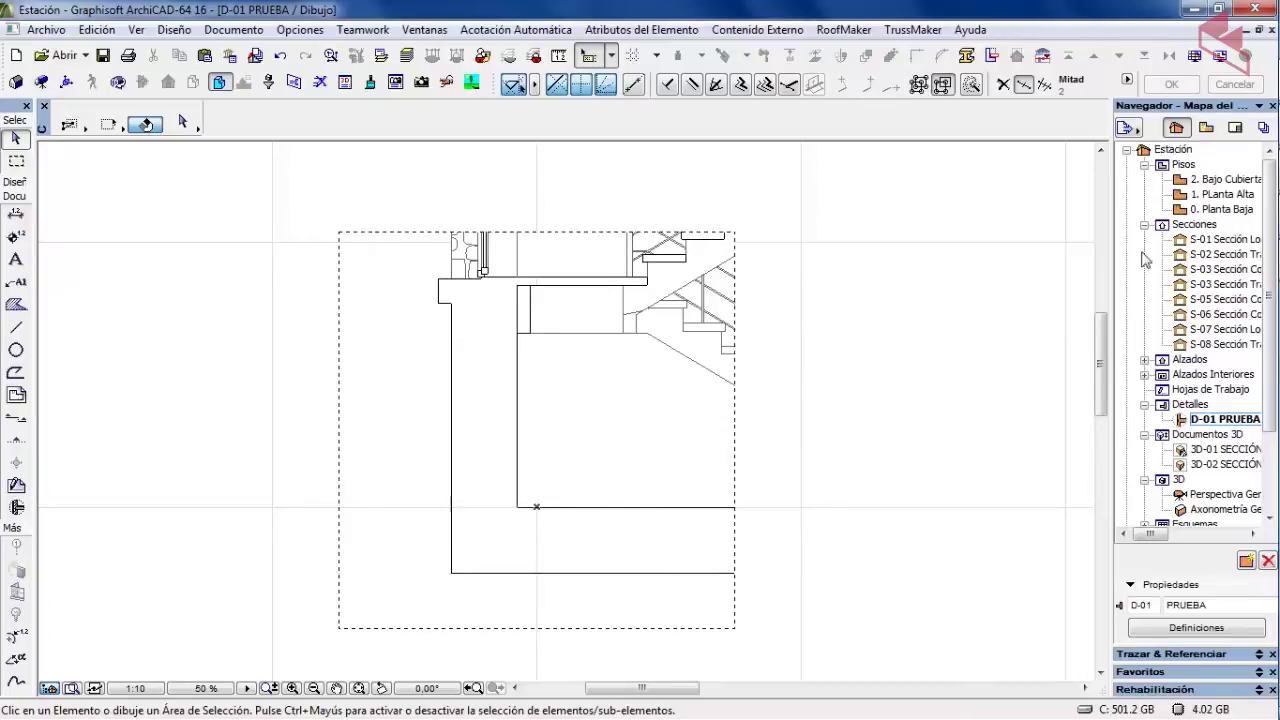
# - Switch to the other ArchiCAD window holding the VIVIENDA NAVAMEDIANA project's ground floor plan
pyautogui.moveTo(1277, 205)
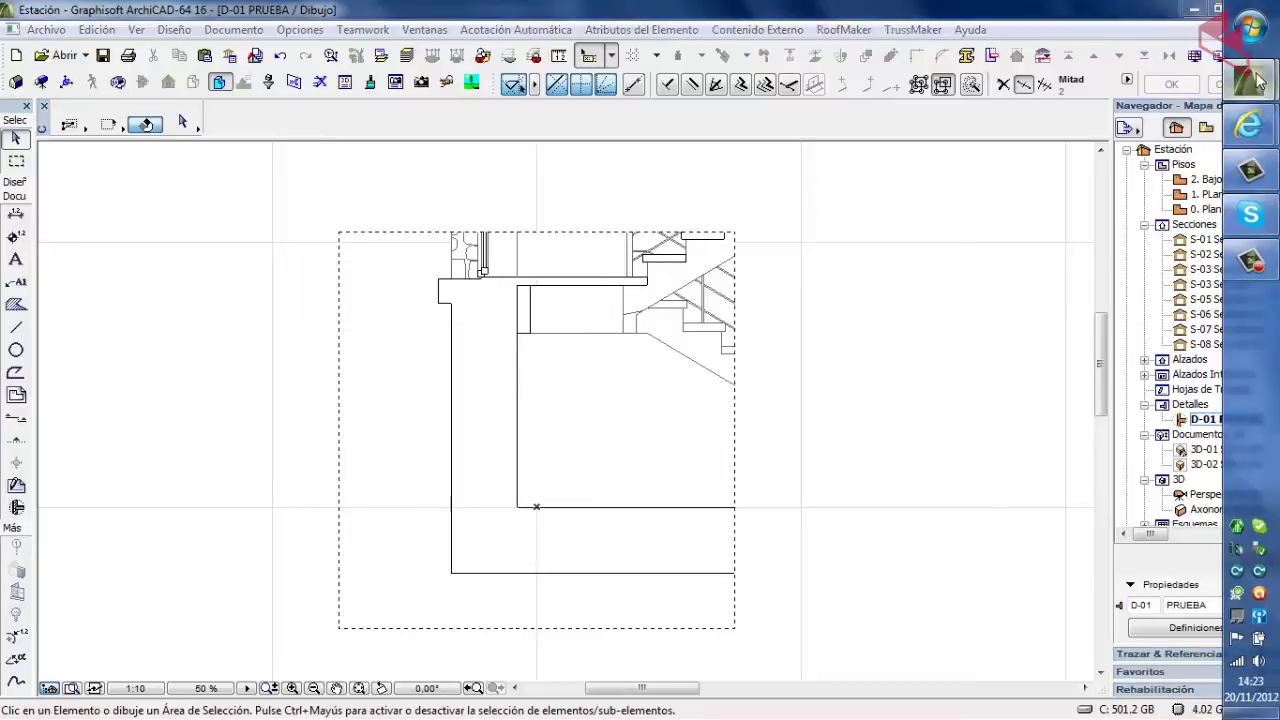
pyautogui.moveTo(1260, 83)
pyautogui.click(1065, 215)
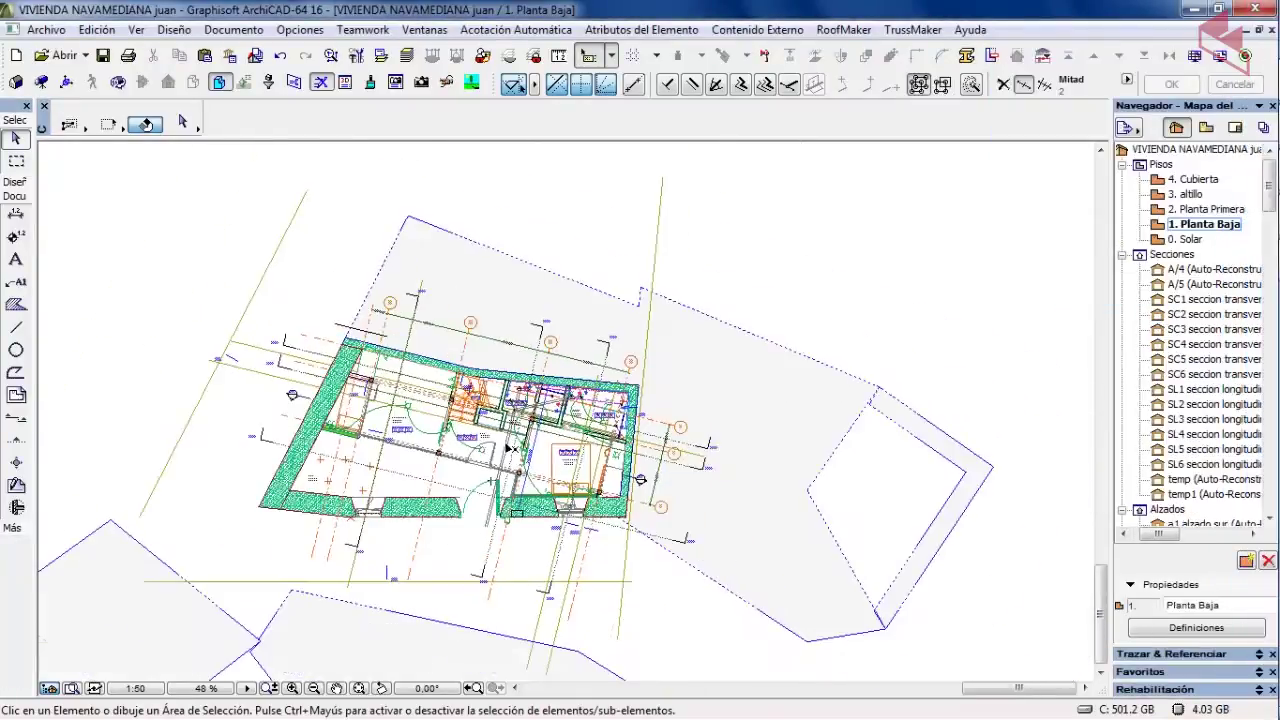
pyautogui.moveTo(335, 518); pyautogui.dragTo(420, 515, button='middle')
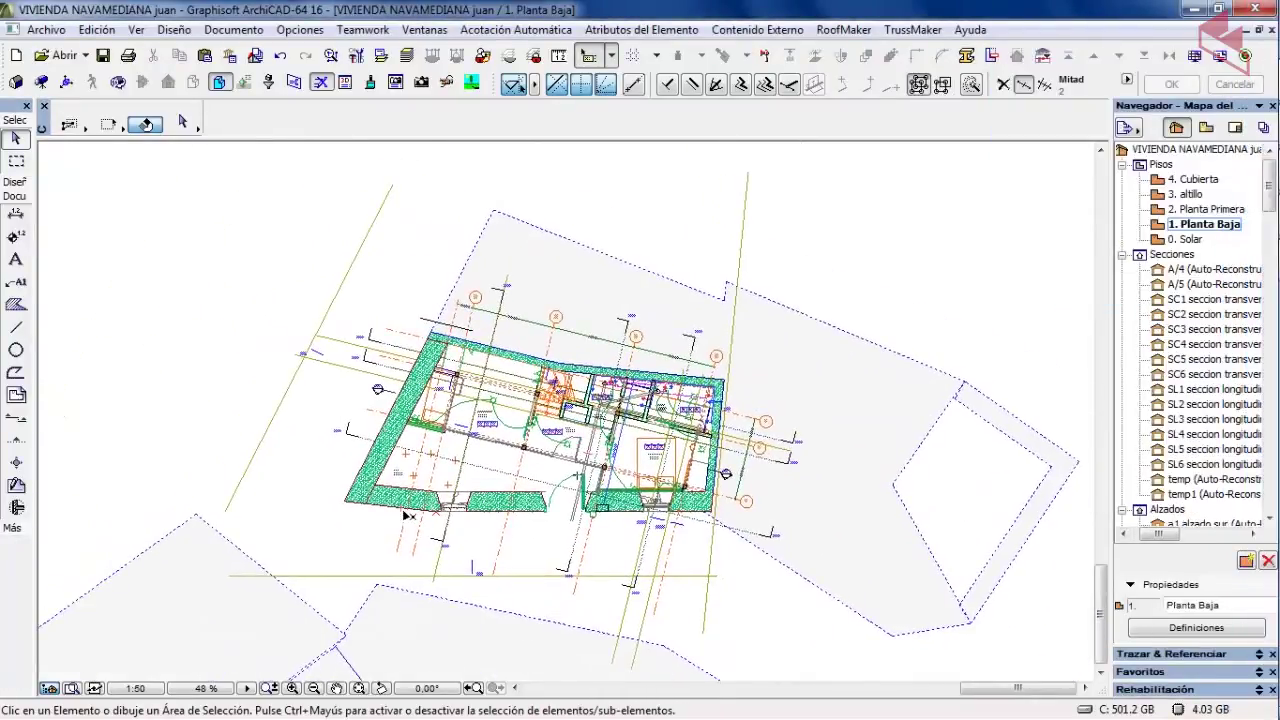
# - Open the saved perspective Vista 1 from the view map, orbit around the house, and open Vista 2
pyautogui.click(1206, 128)
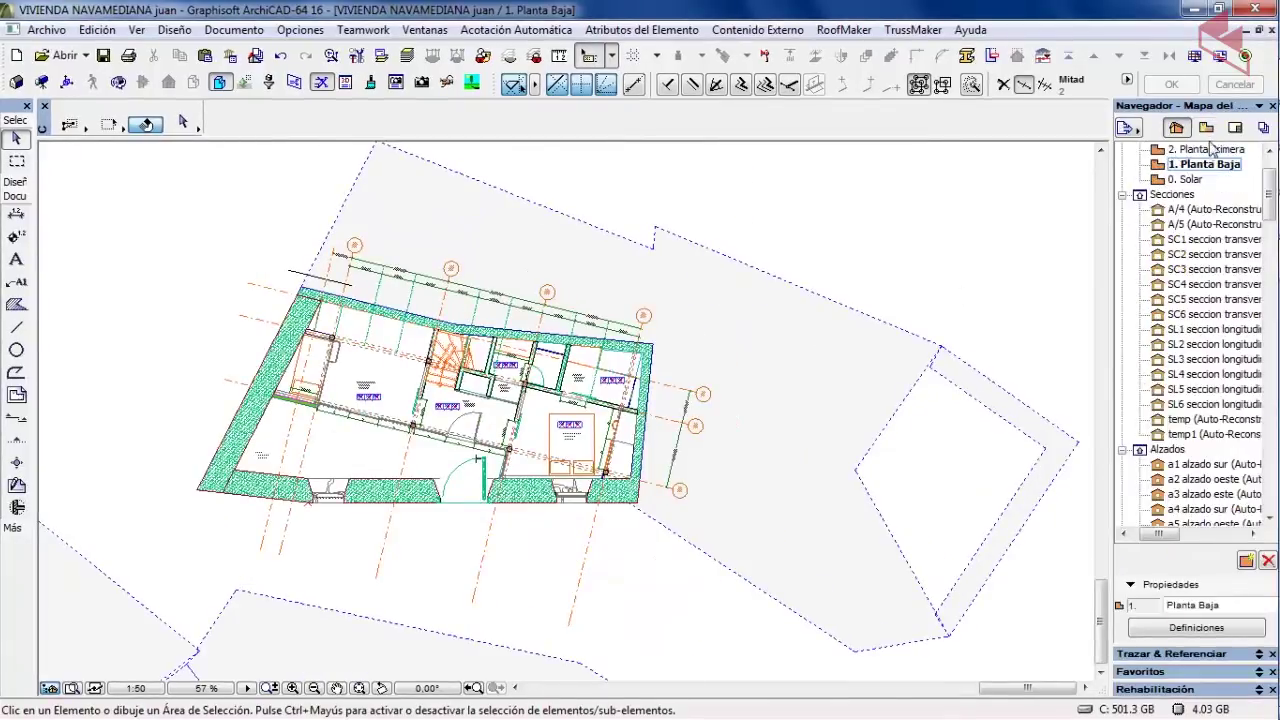
pyautogui.click(1206, 128)
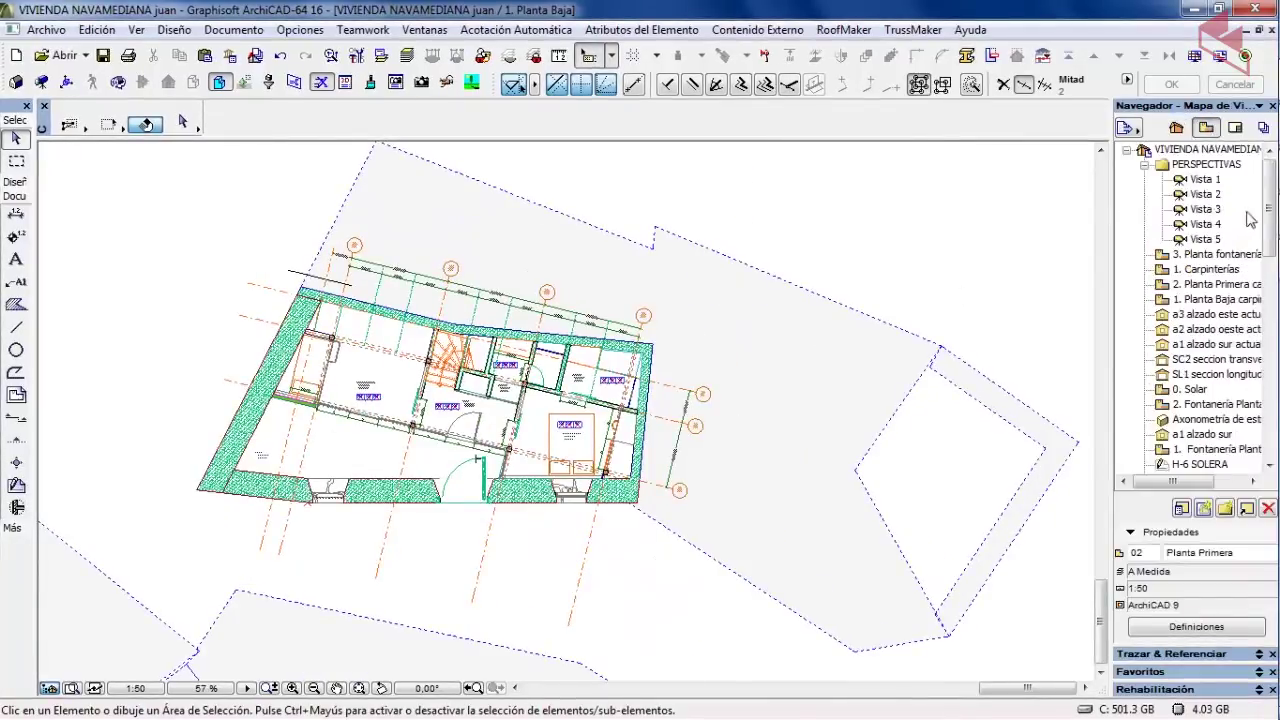
pyautogui.doubleClick(1204, 179)
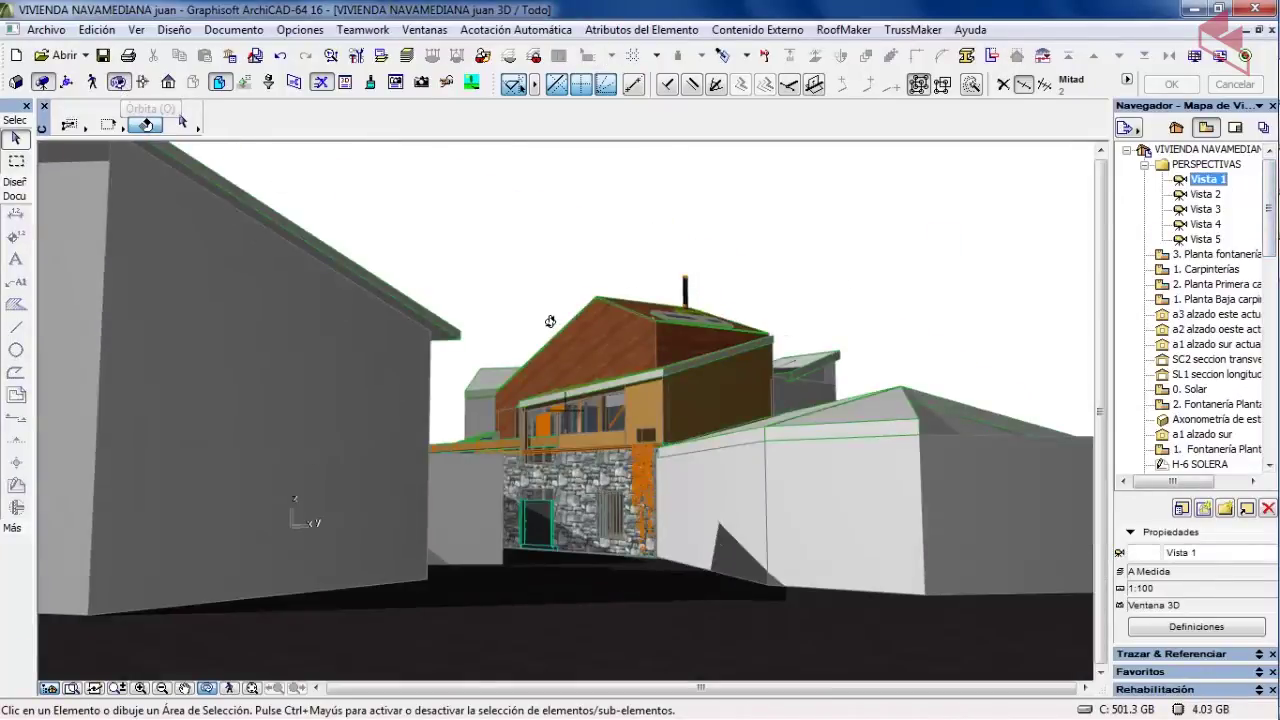
pyautogui.moveTo(550, 321); pyautogui.dragTo(409, 388)
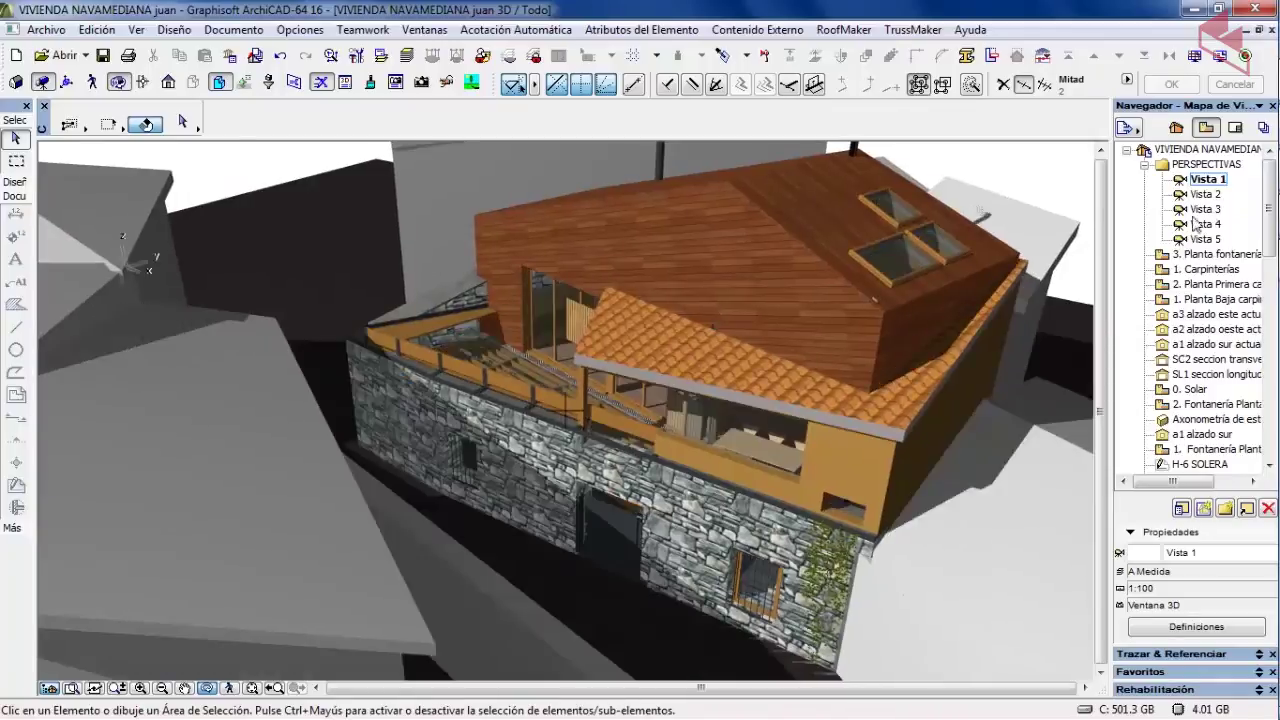
pyautogui.click(1210, 194)
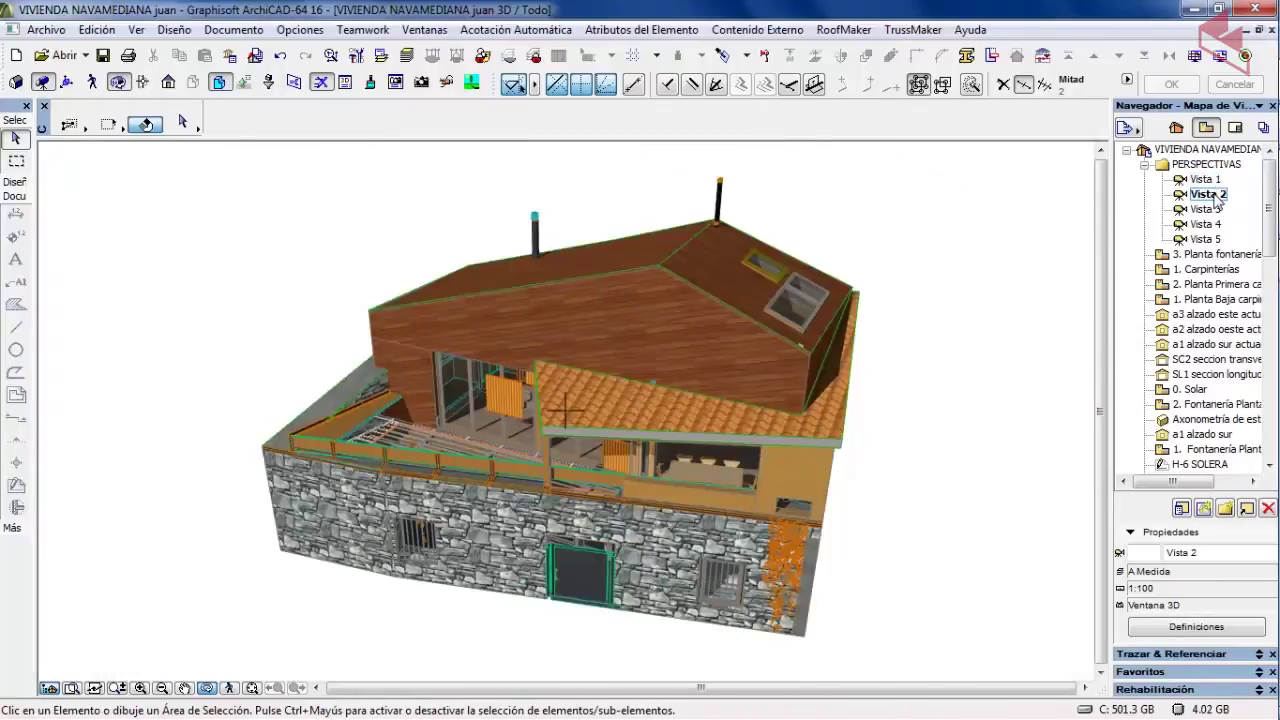
# - Open the saved perspectives Vista 3, Vista 4 and Vista 5 one after another from the view map
pyautogui.doubleClick(1206, 209)
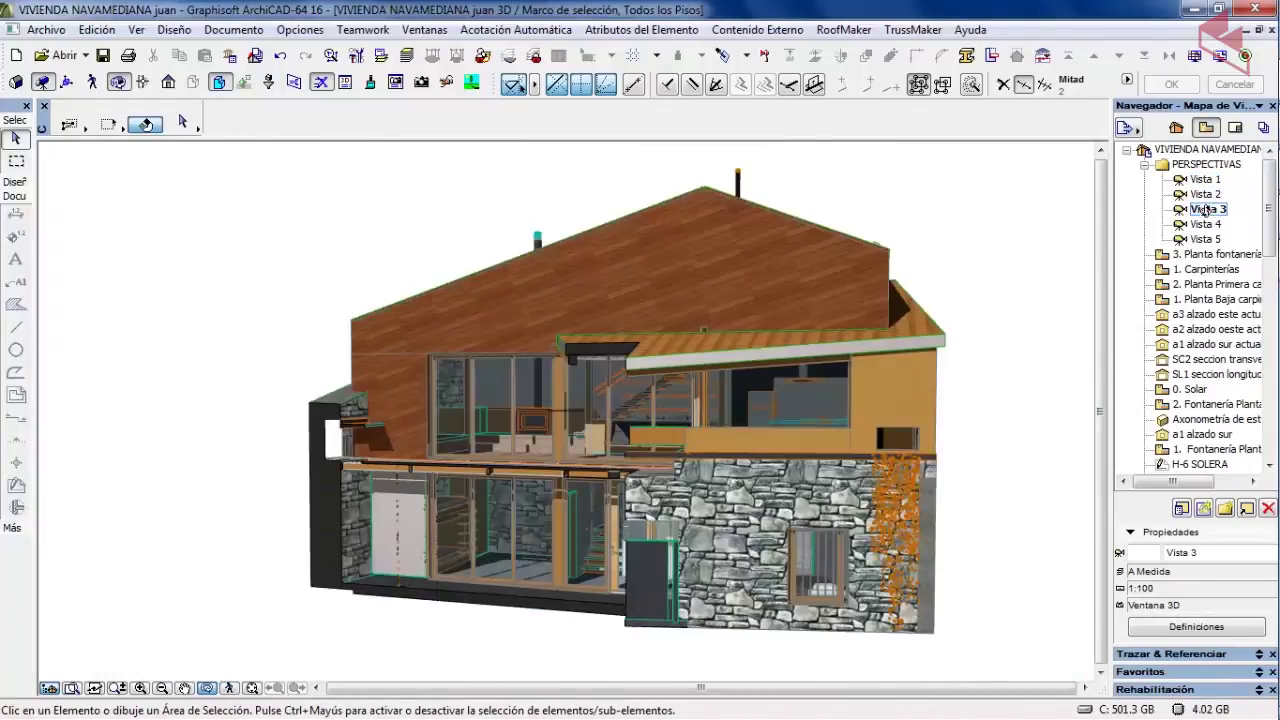
pyautogui.doubleClick(1205, 224)
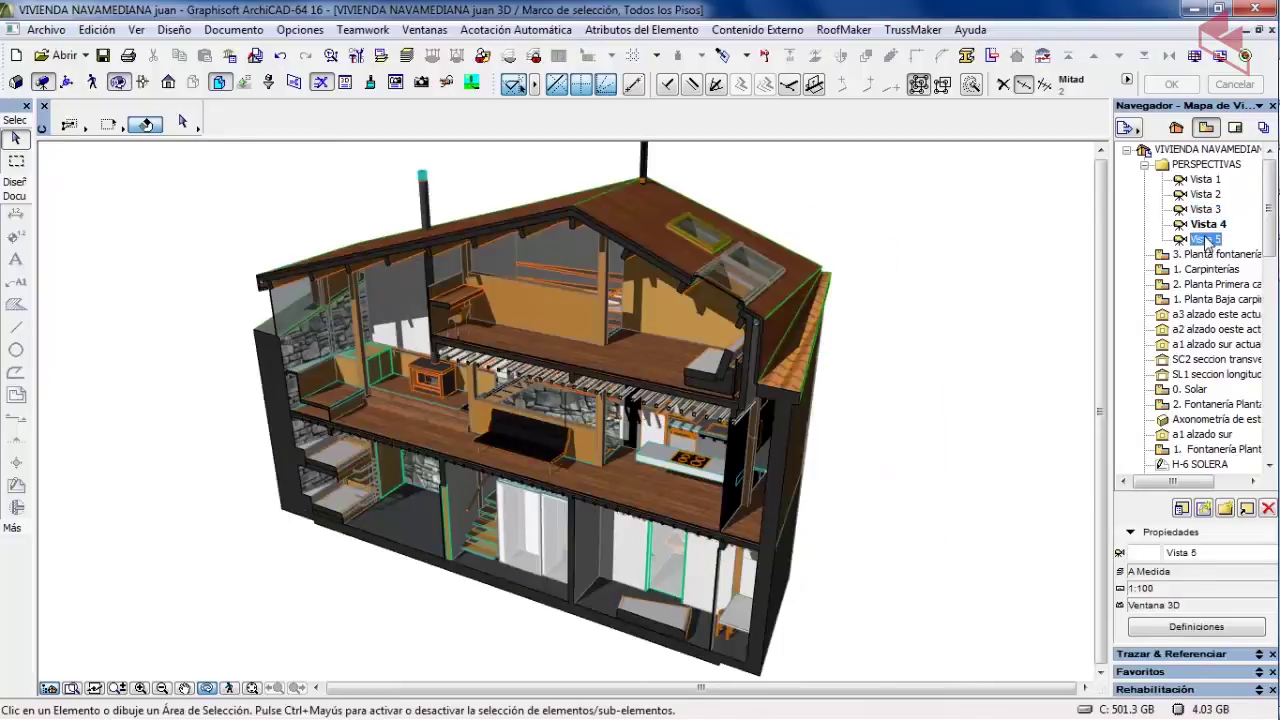
pyautogui.doubleClick(1205, 238)
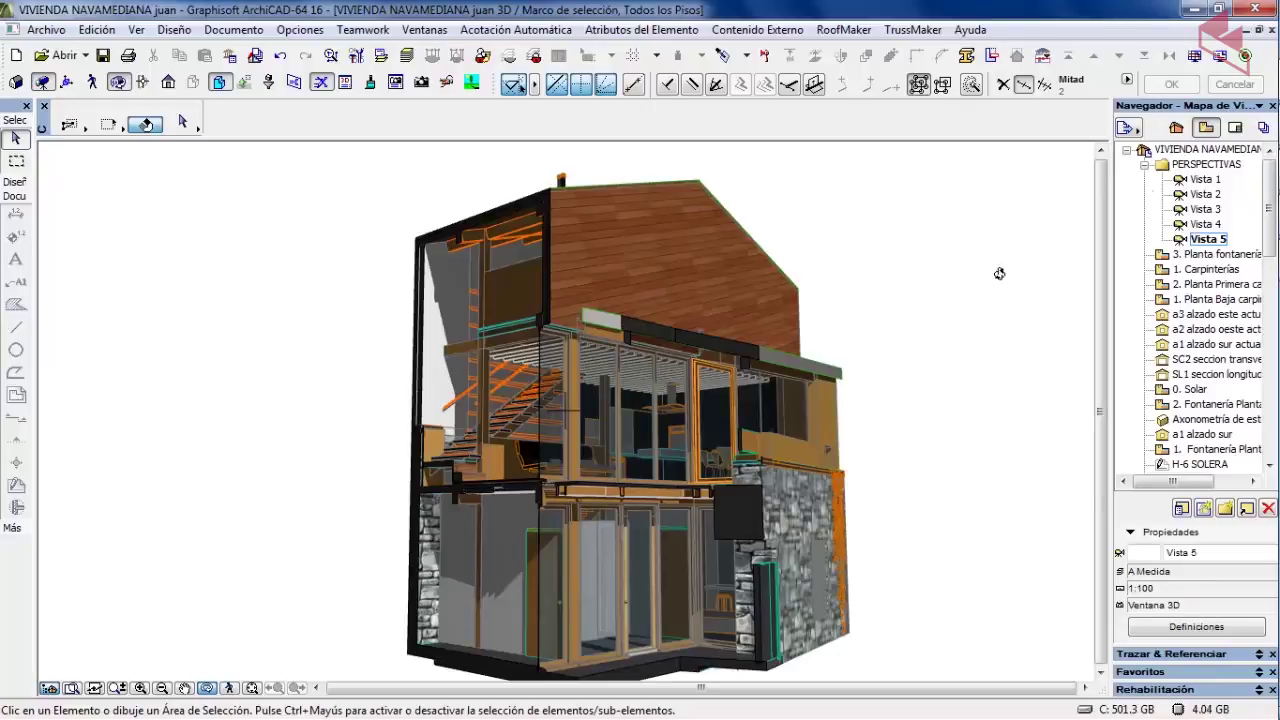
# - Open the longitudinal section SL3 from the project map and examine the house and its detail marker
pyautogui.click(1176, 127)
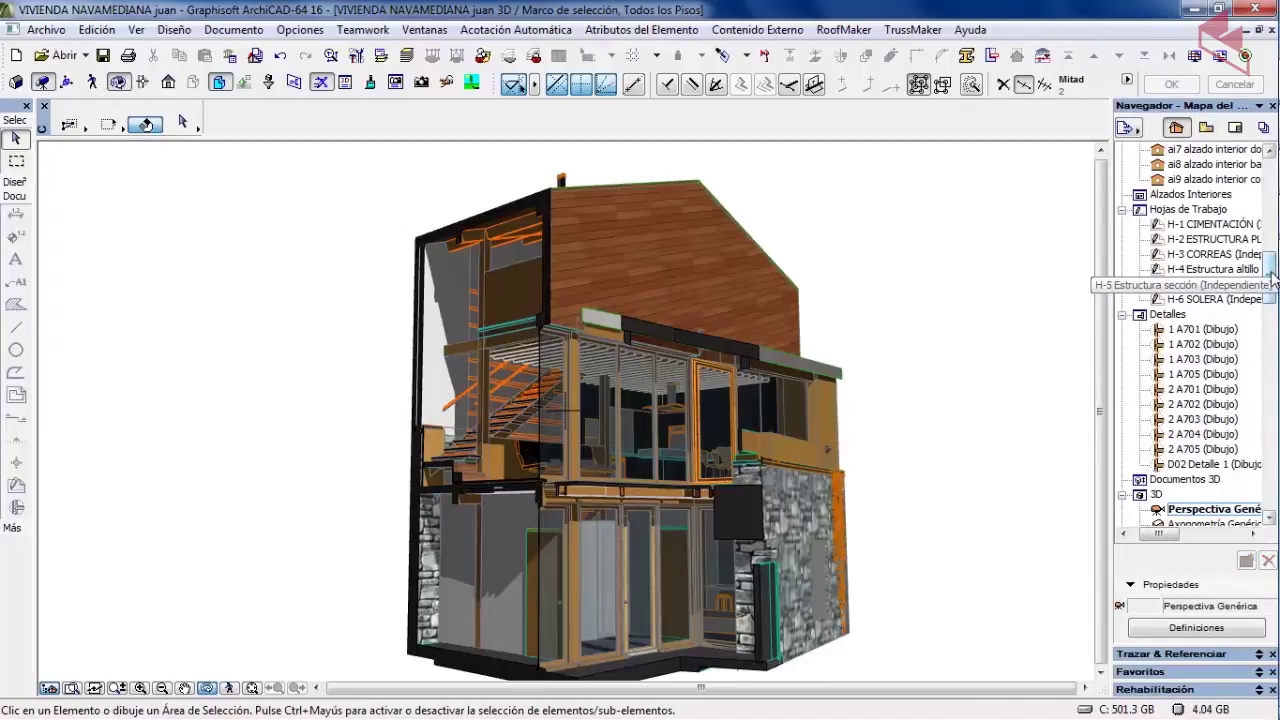
pyautogui.moveTo(1272, 278); pyautogui.dragTo(1270, 190)
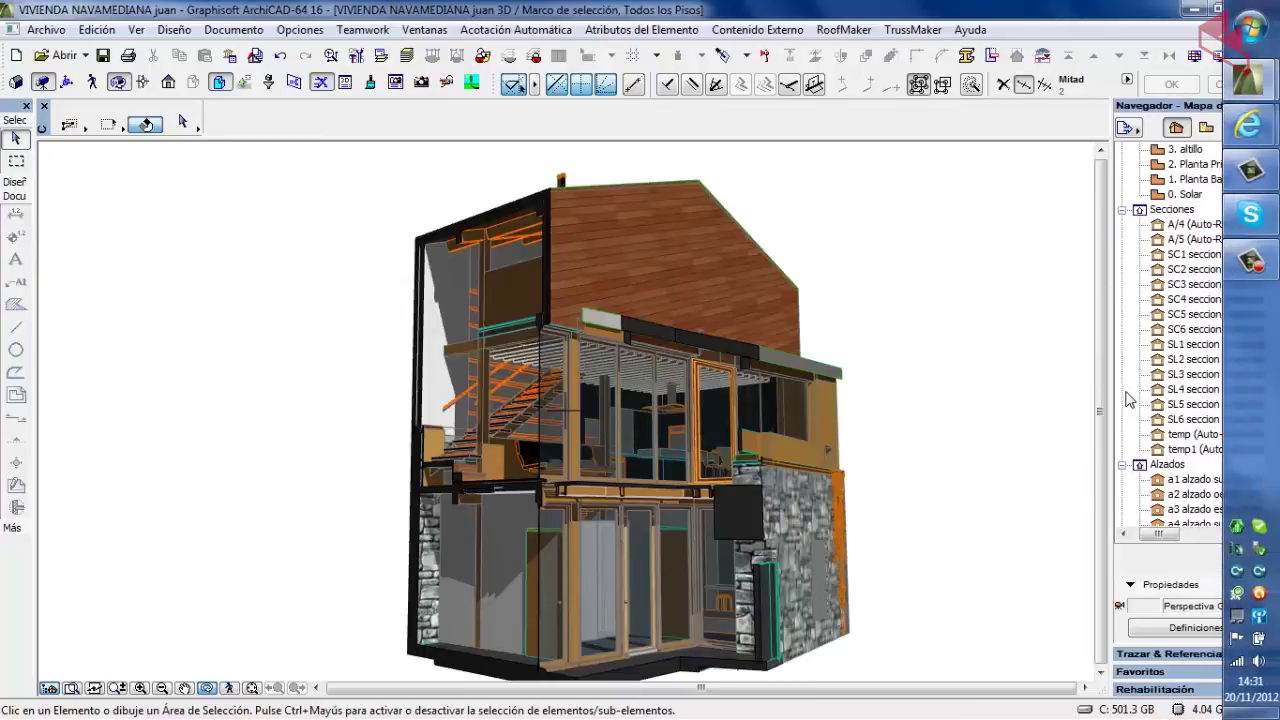
pyautogui.doubleClick(1188, 375)
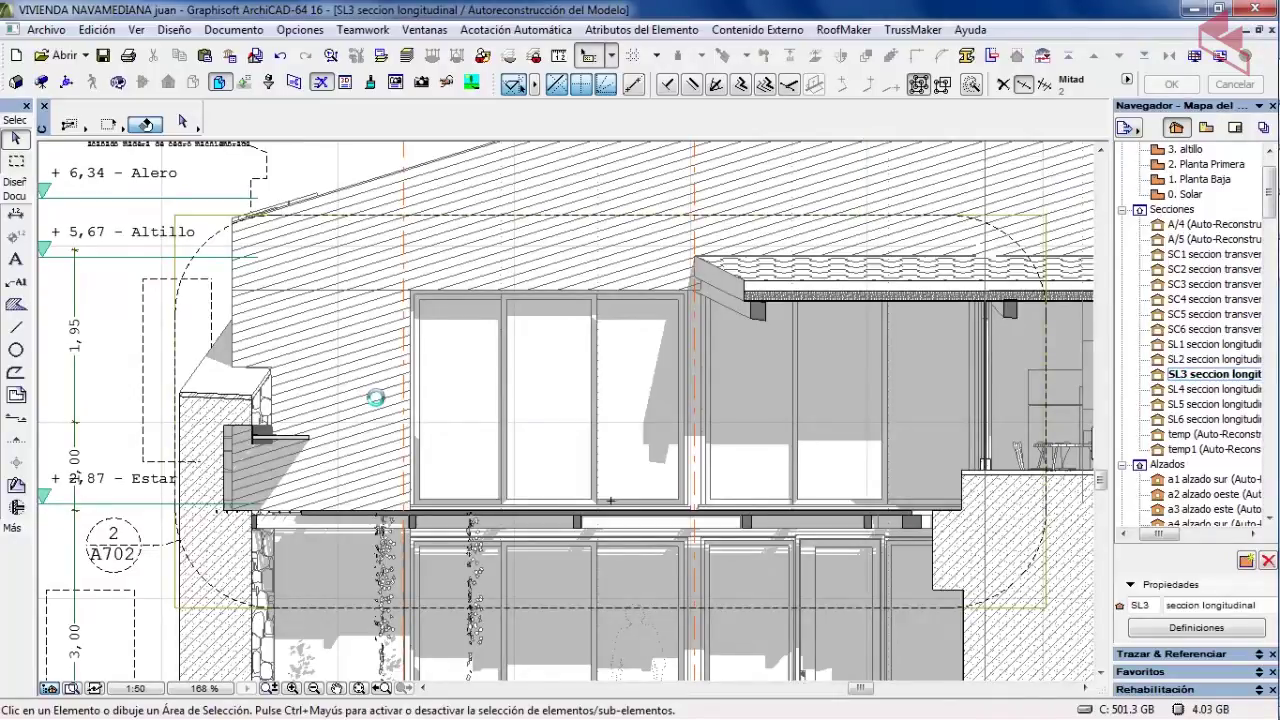
pyautogui.scroll(-3, 378, 404)
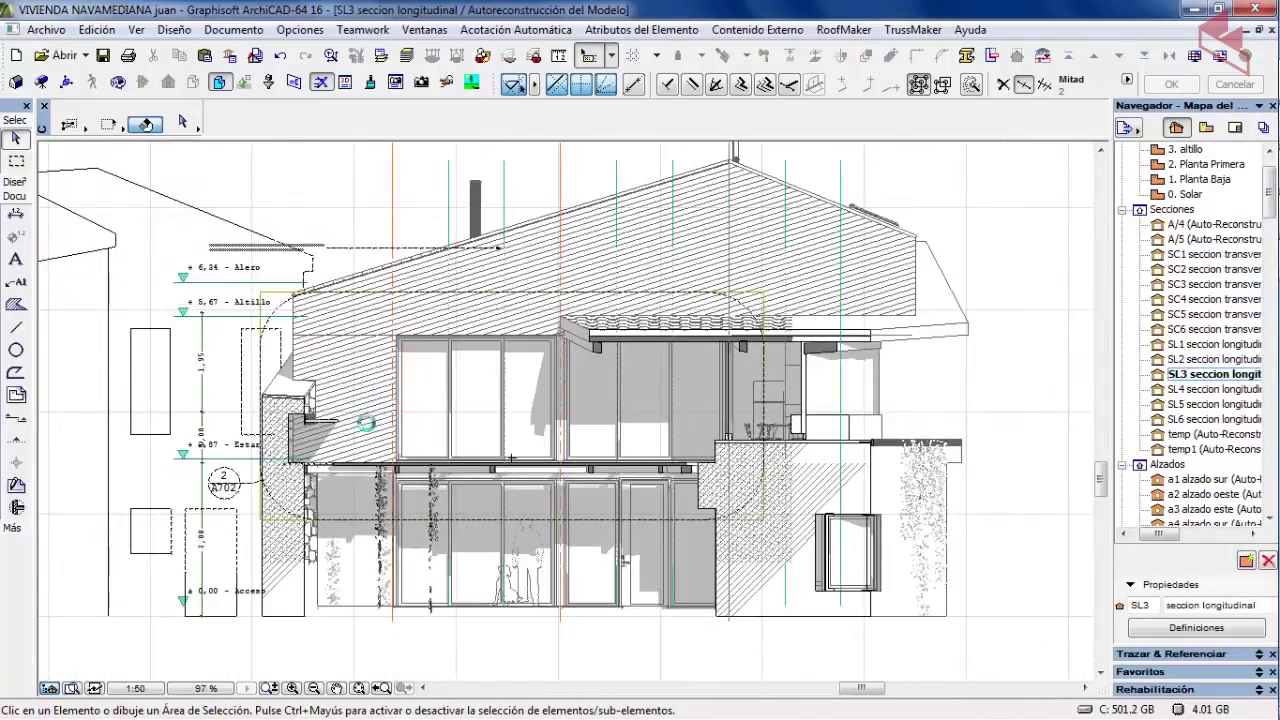
pyautogui.scroll(-2, 365, 460)
pyautogui.scroll(-2, 362, 472)
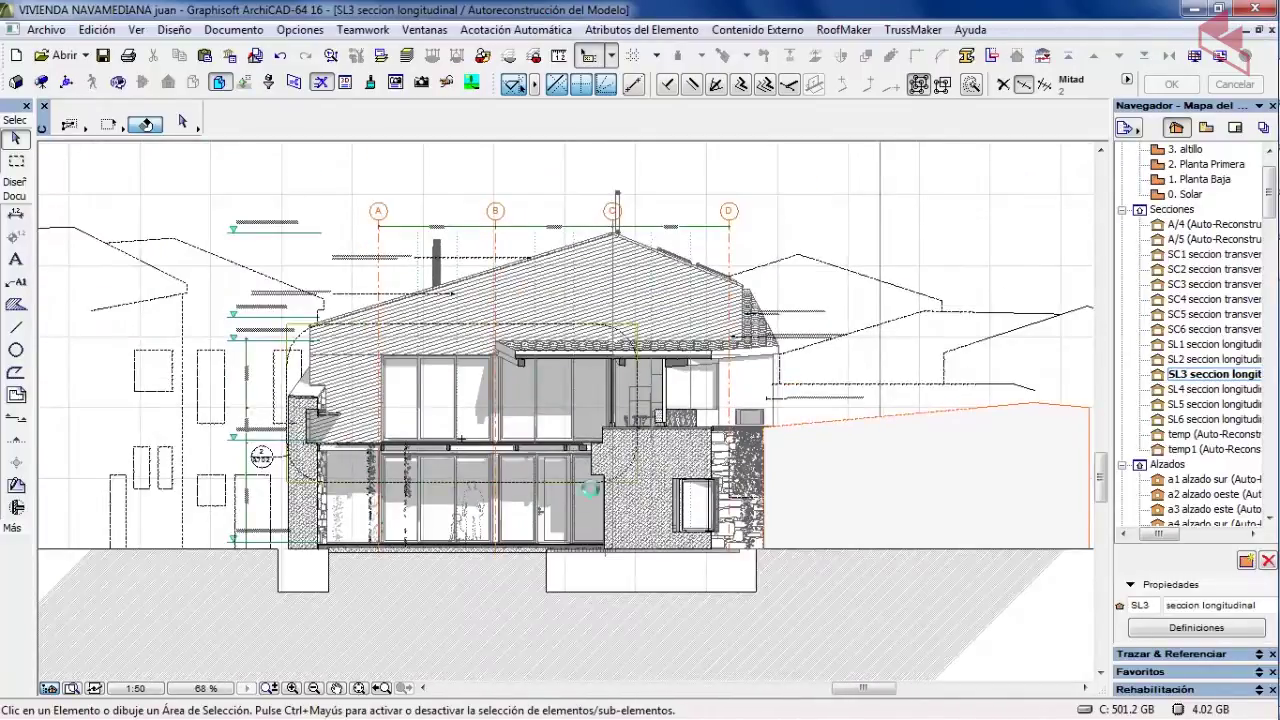
pyautogui.scroll(8, 318, 452)
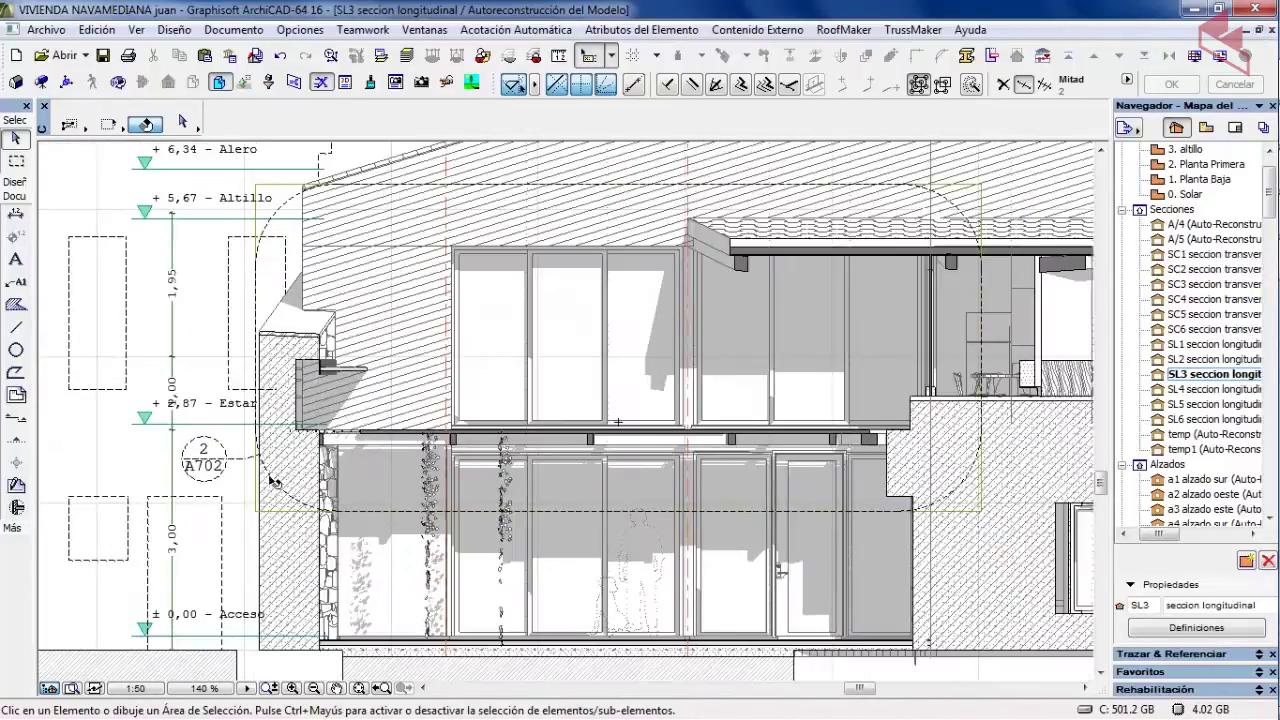
pyautogui.scroll(-2, 276, 421)
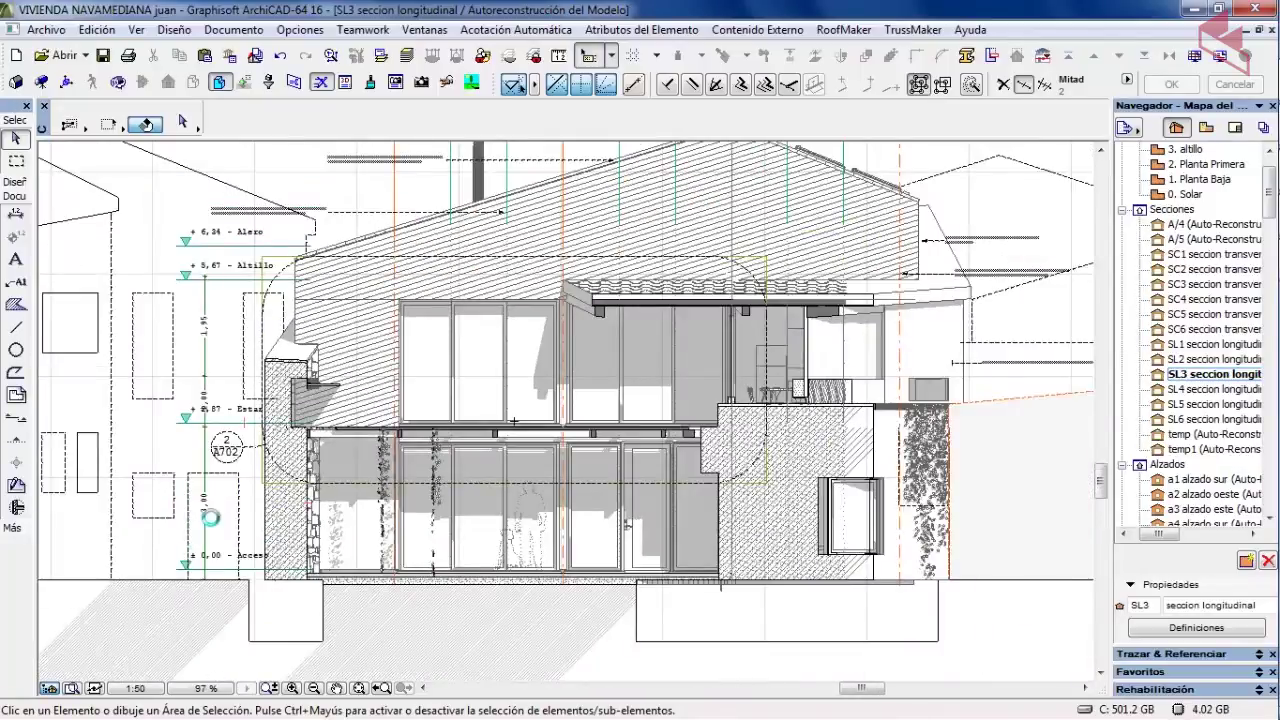
# - Select the detail marker 2 A702 in section SL3 and inspect the roof area inside its boundary
pyautogui.scroll(3, 248, 476)
pyautogui.click(262, 434)
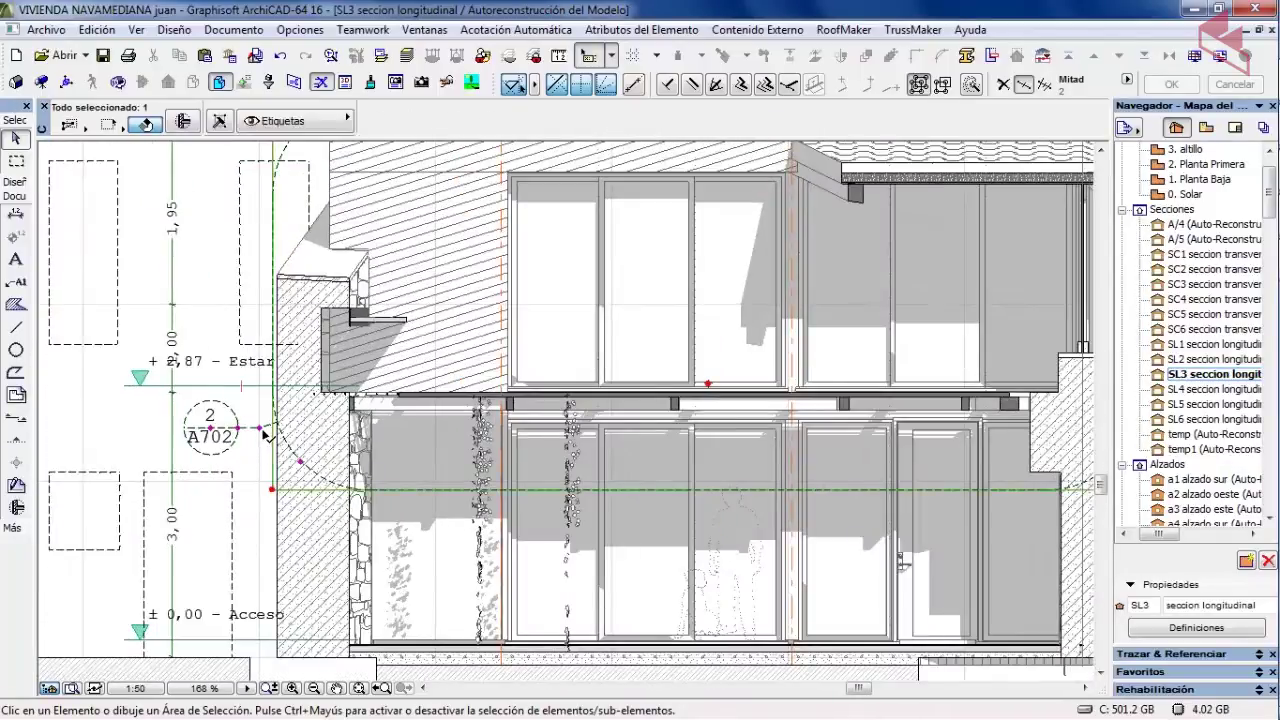
pyautogui.scroll(-2, 232, 482)
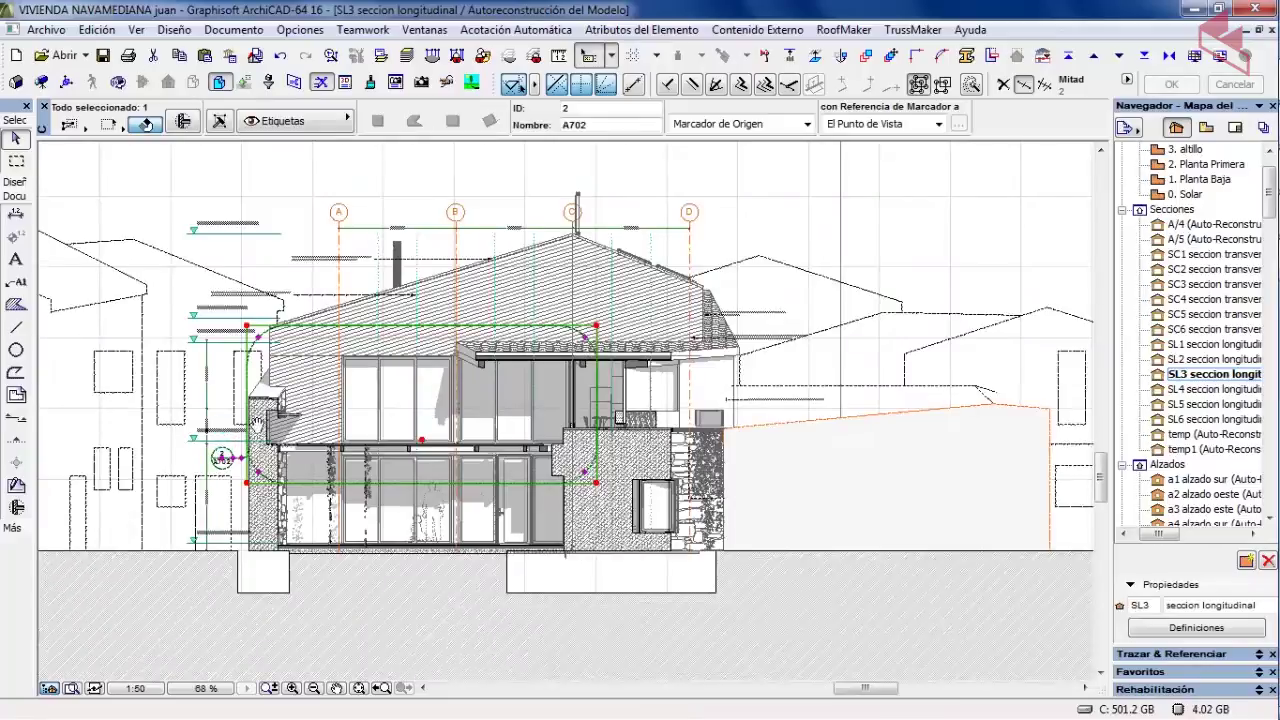
pyautogui.scroll(-1, 290, 448)
pyautogui.scroll(2, 325, 472)
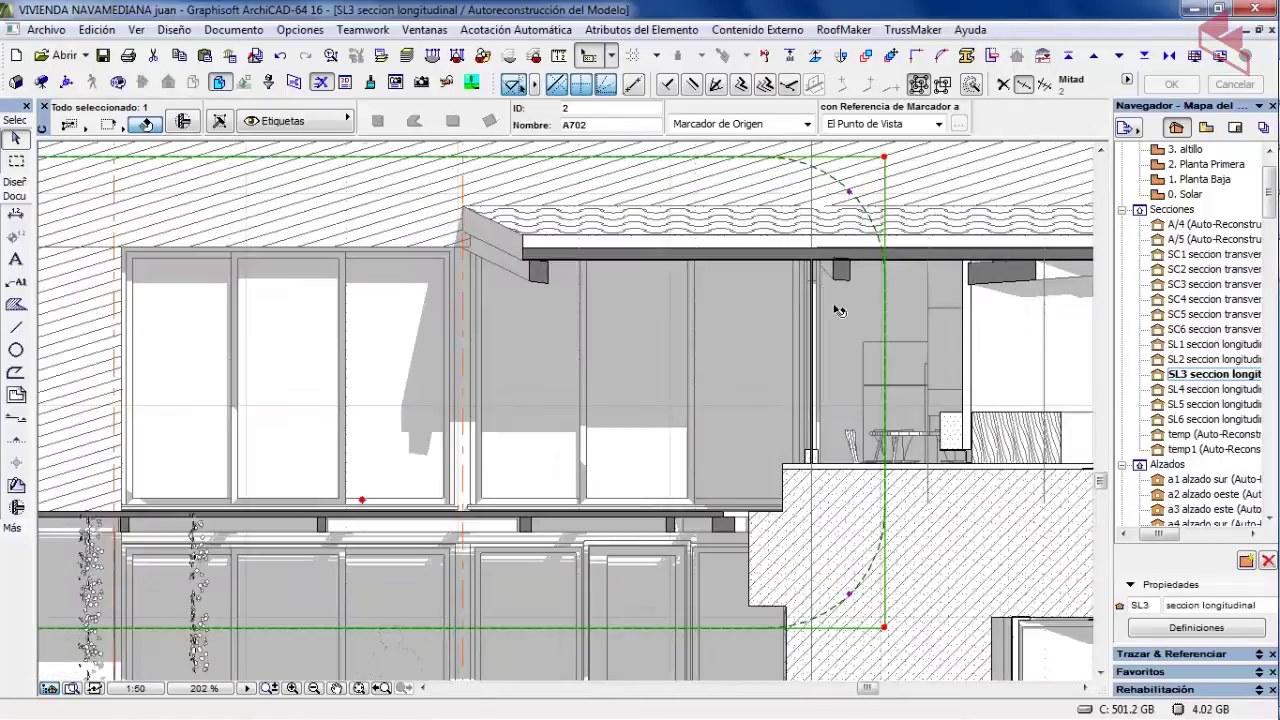
pyautogui.scroll(5, 836, 310)
pyautogui.moveTo(820, 277); pyautogui.dragTo(577, 366, button='middle')
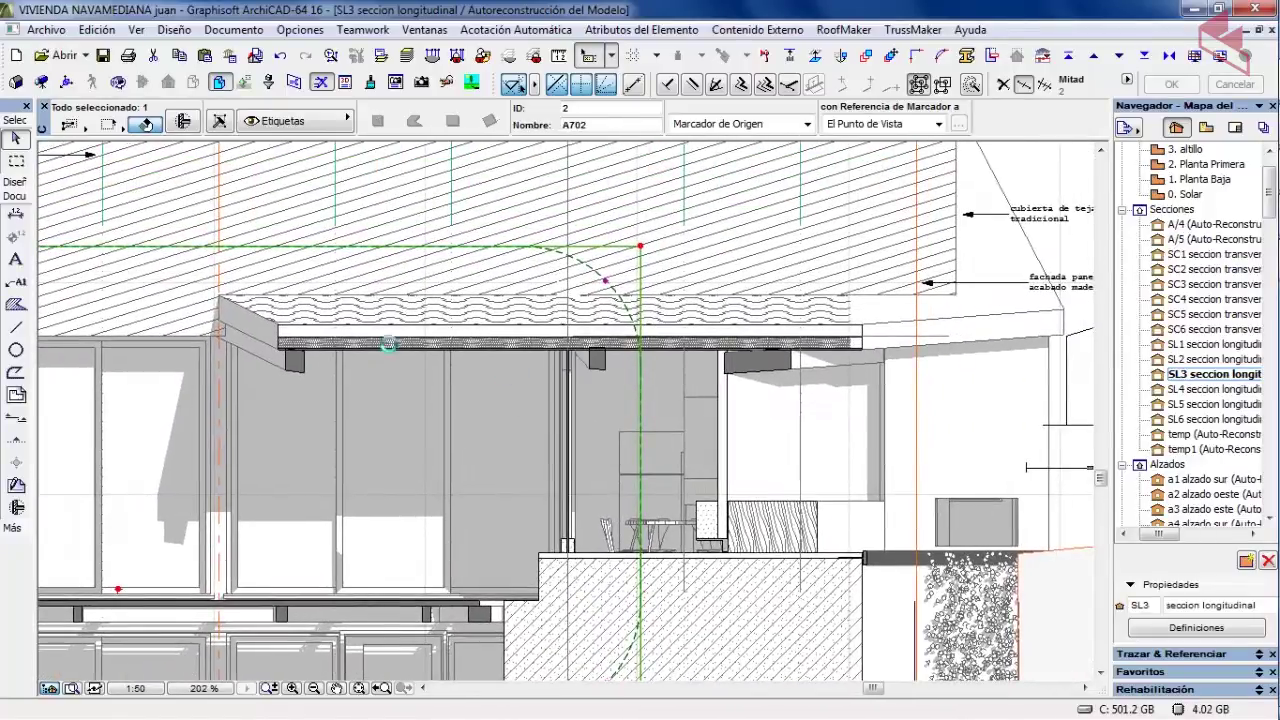
pyautogui.scroll(2, 363, 337)
pyautogui.scroll(1, 363, 337)
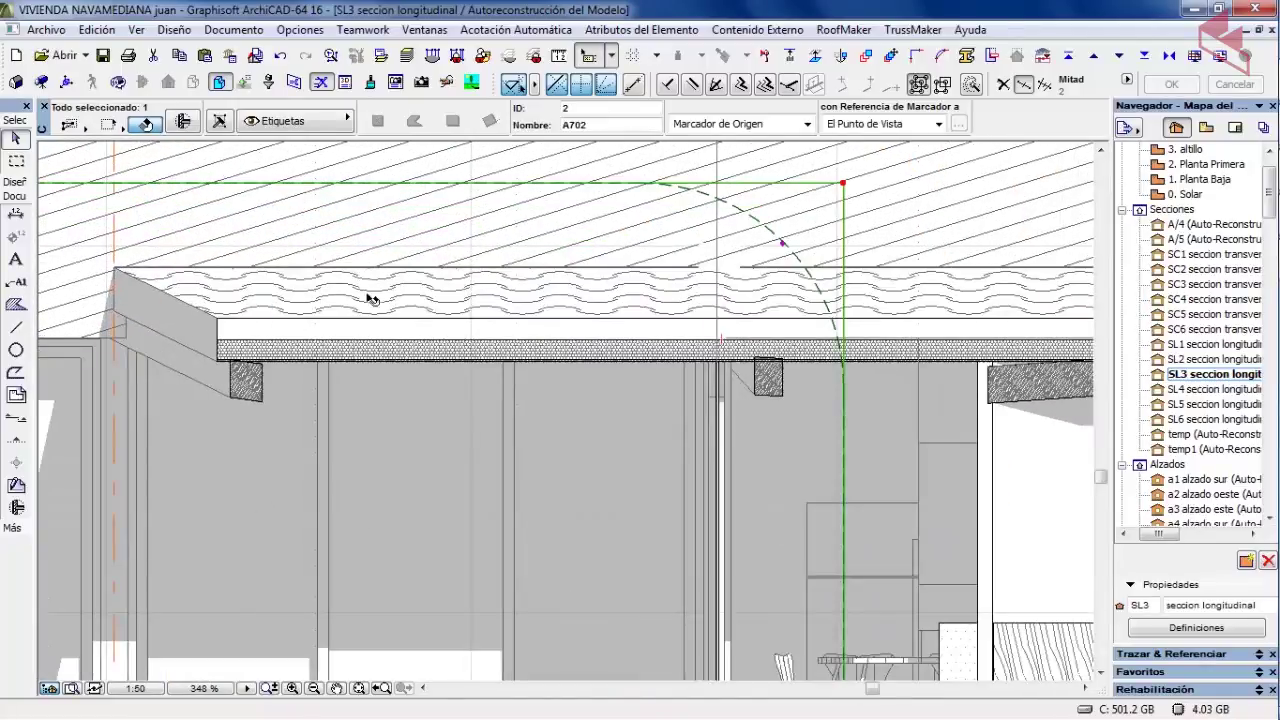
pyautogui.scroll(-2, 705, 322)
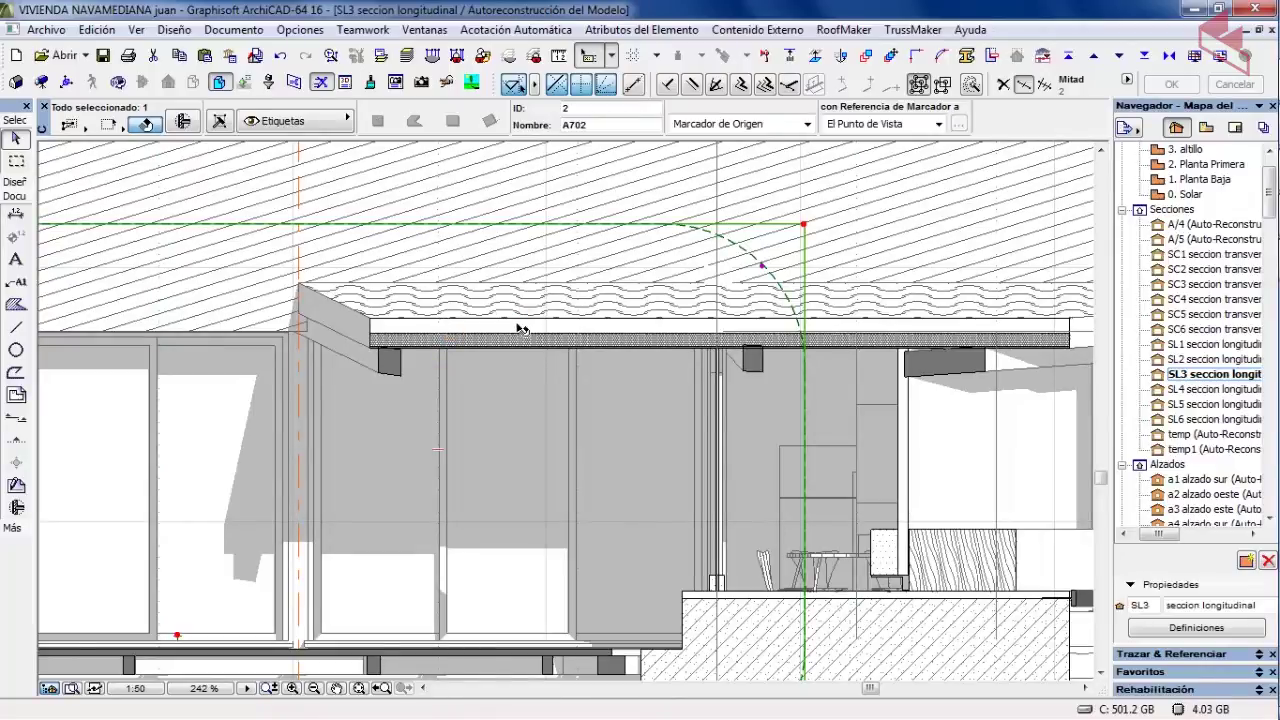
# - Clear the marker selection, select the tiled roof to inspect how it is modelled in the section, and deselect it
pyautogui.press('Escape')
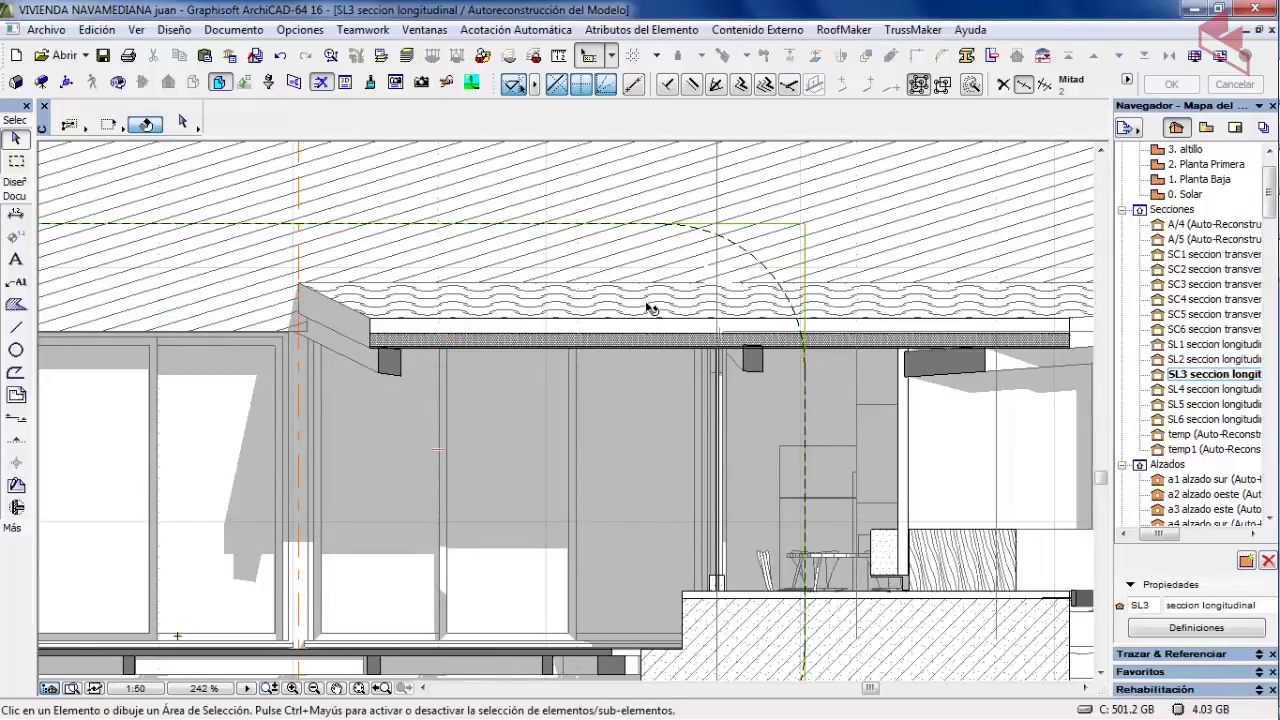
pyautogui.click(852, 313)
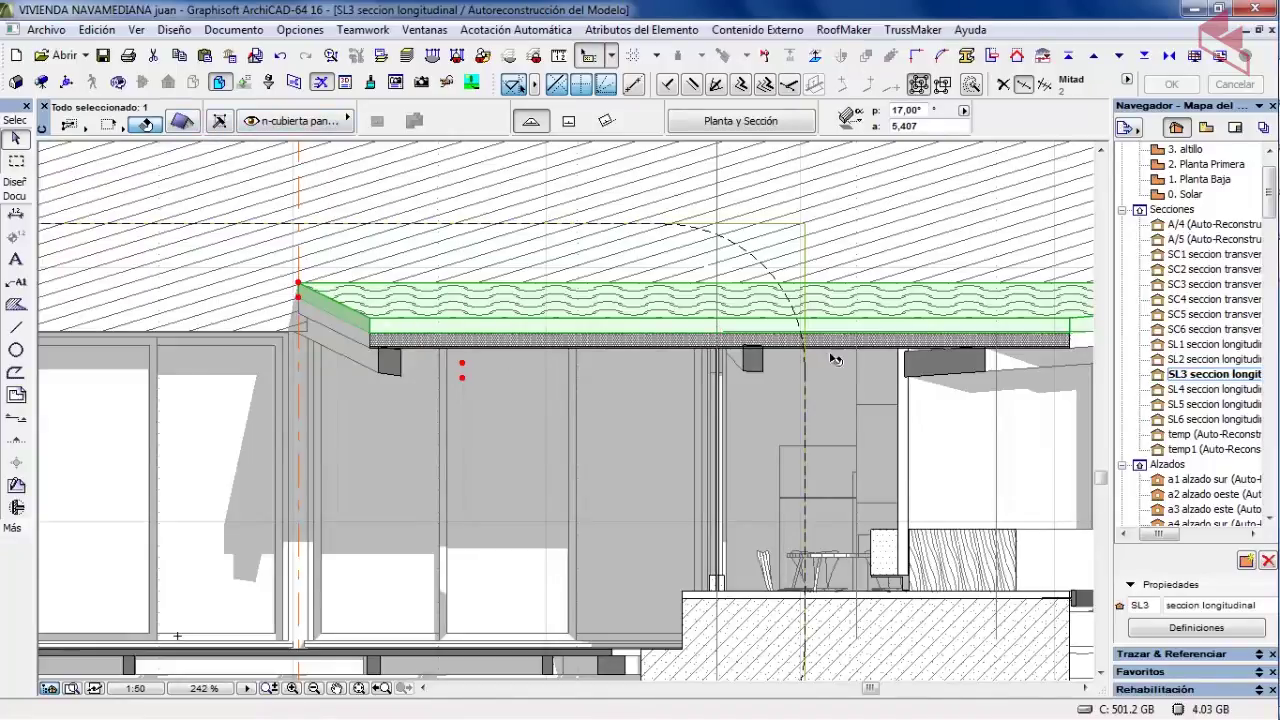
pyautogui.scroll(-2, 566, 322)
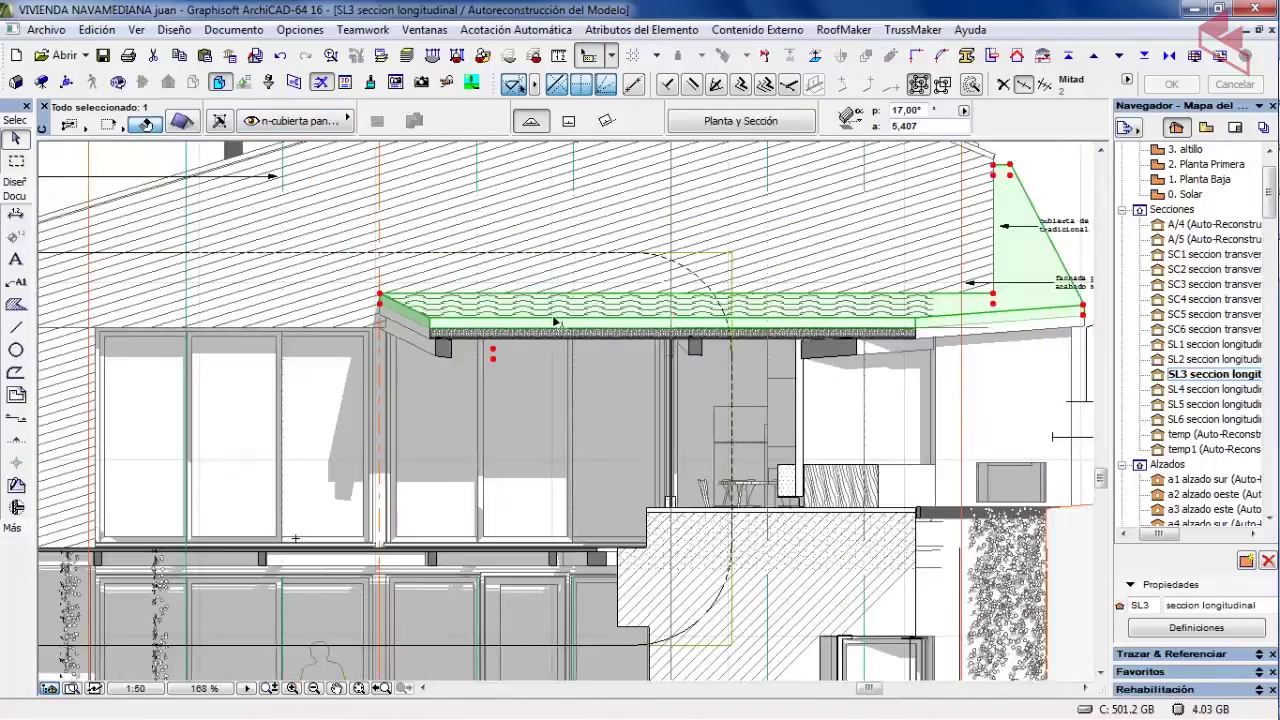
pyautogui.scroll(3, 750, 308)
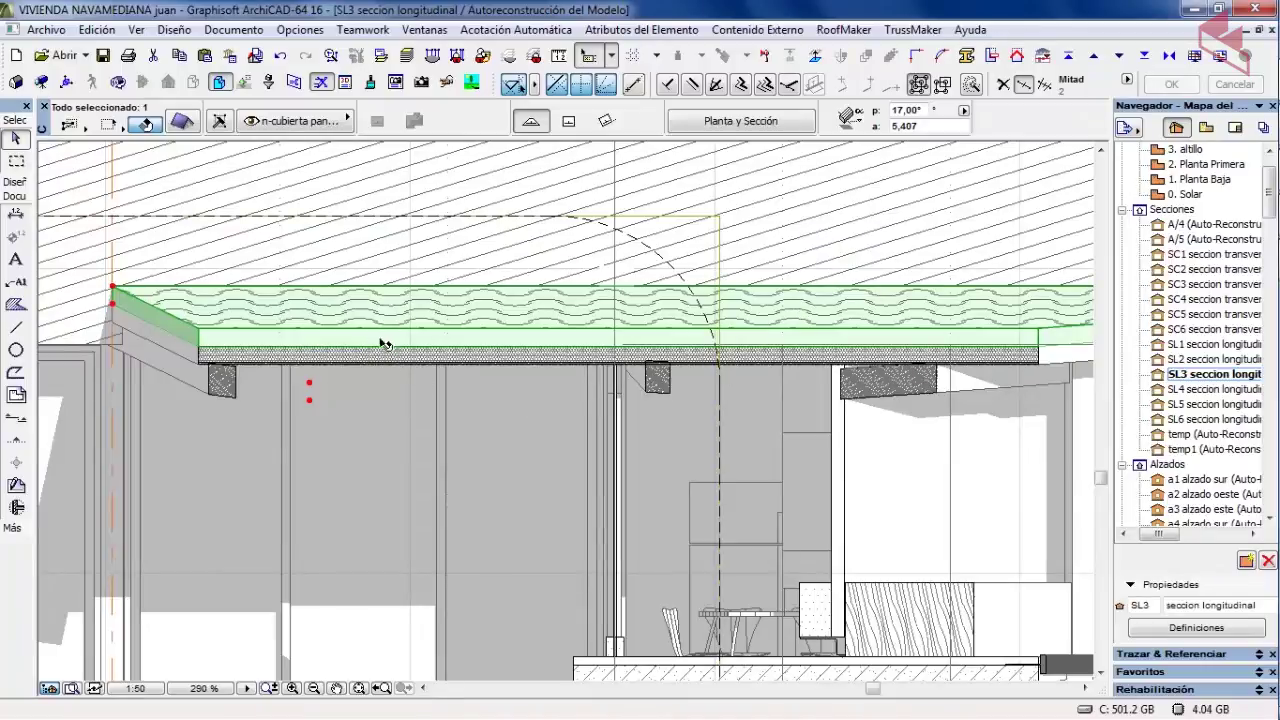
pyautogui.scroll(-4, 308, 354)
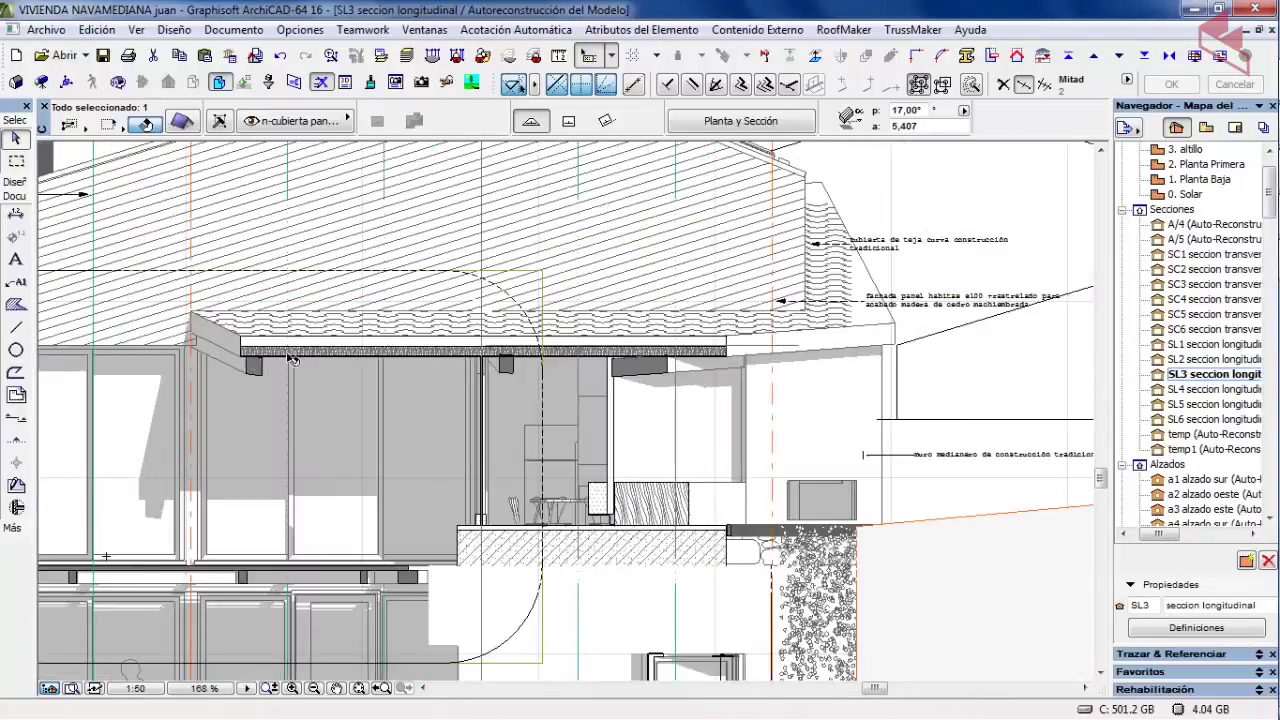
pyautogui.scroll(-1, 313, 358)
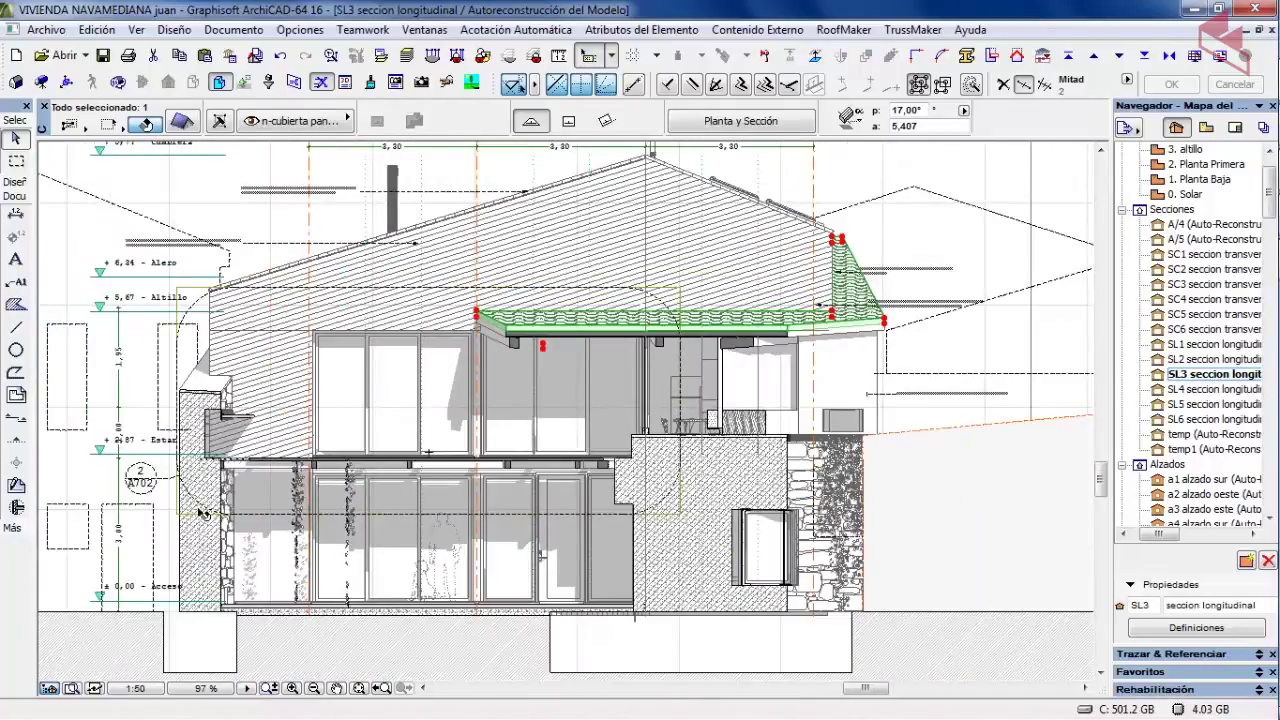
pyautogui.press('Escape')
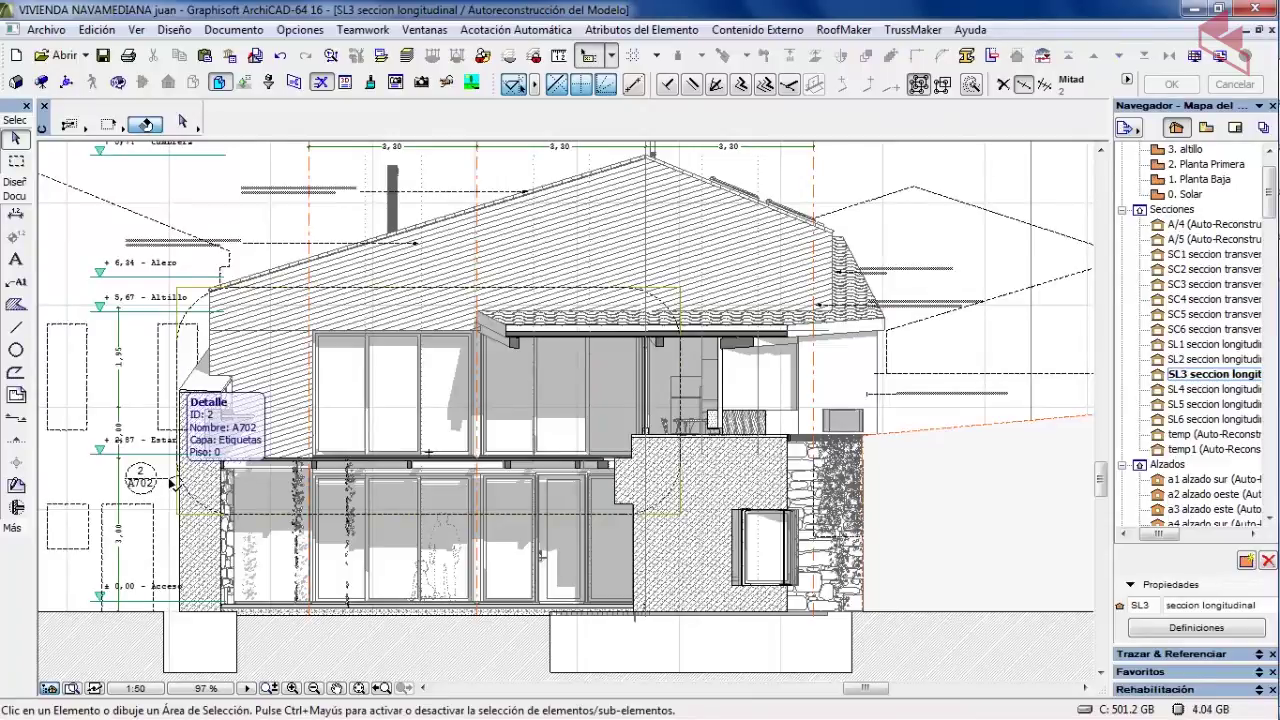
# - Open the detail drawing linked to marker 2 A702 and view its full extent
pyautogui.rightClick(172, 484)
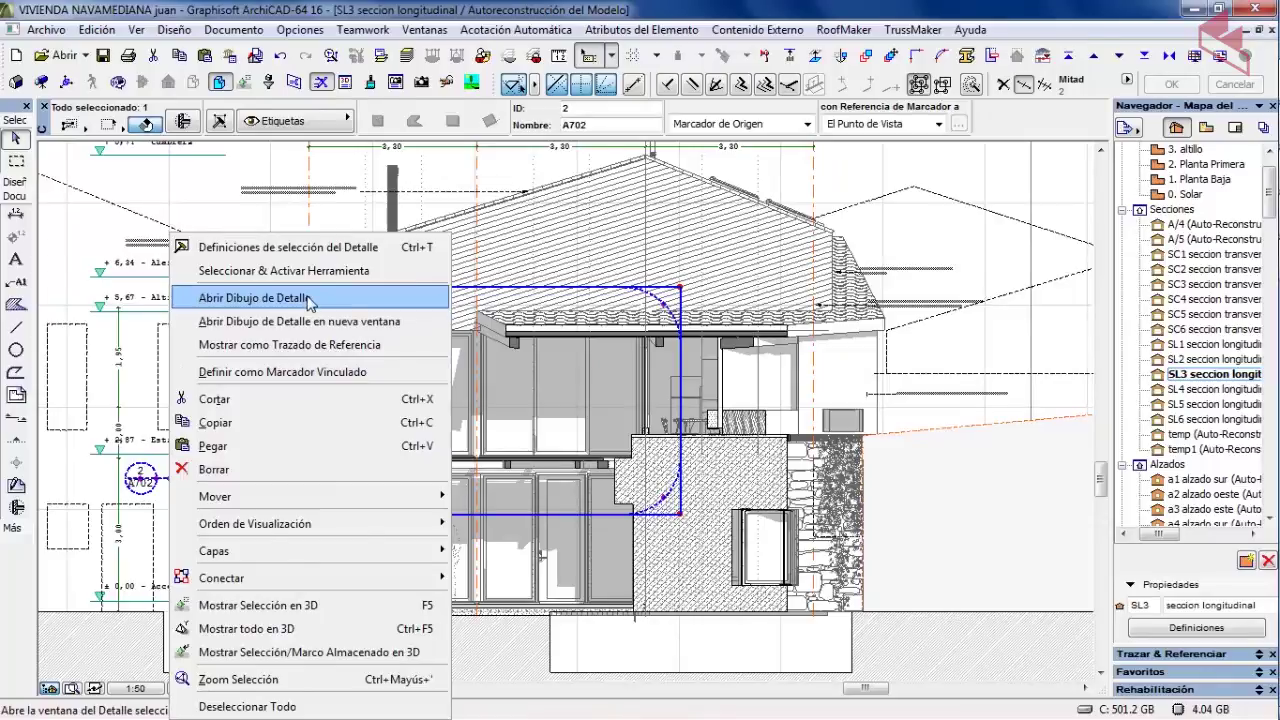
pyautogui.click(310, 300)
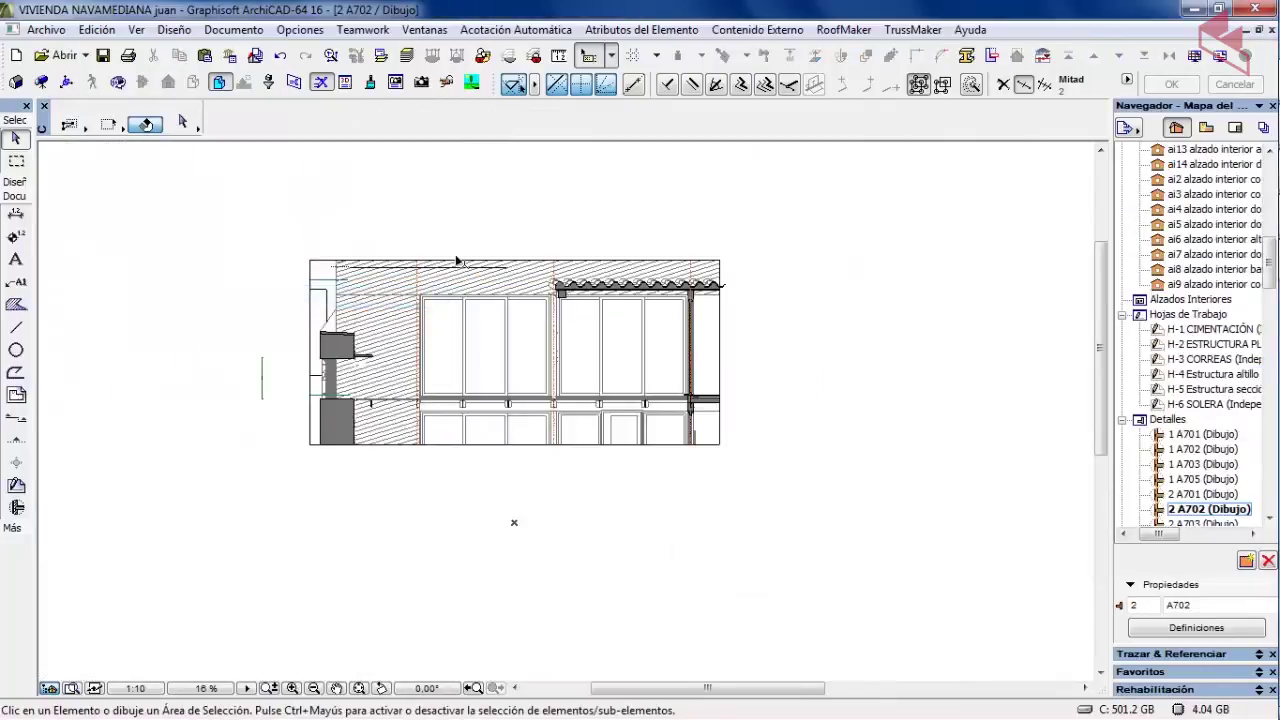
pyautogui.scroll(4, 457, 262)
pyautogui.scroll(-2, 374, 329)
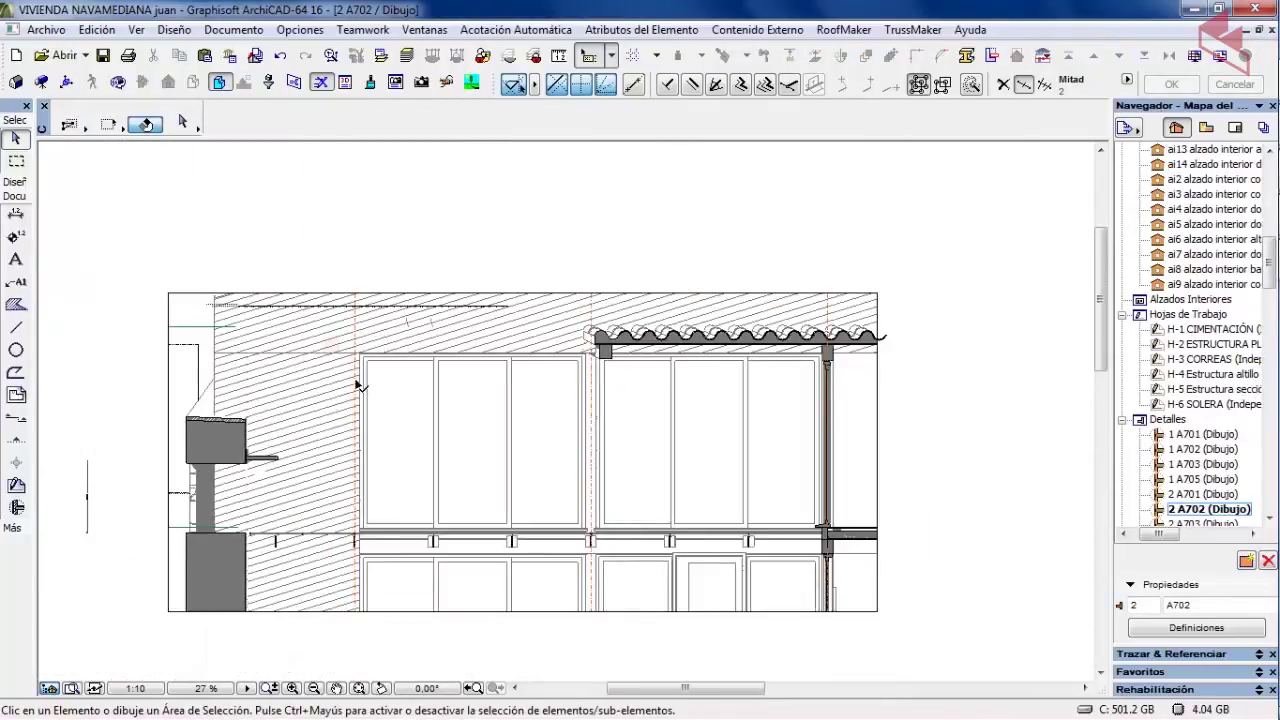
# - Inspect the roof in the detail drawing by selecting its Fibra de vidrio fill and tile arcs, then deselect and examine the supporting beam
pyautogui.scroll(4, 760, 366)
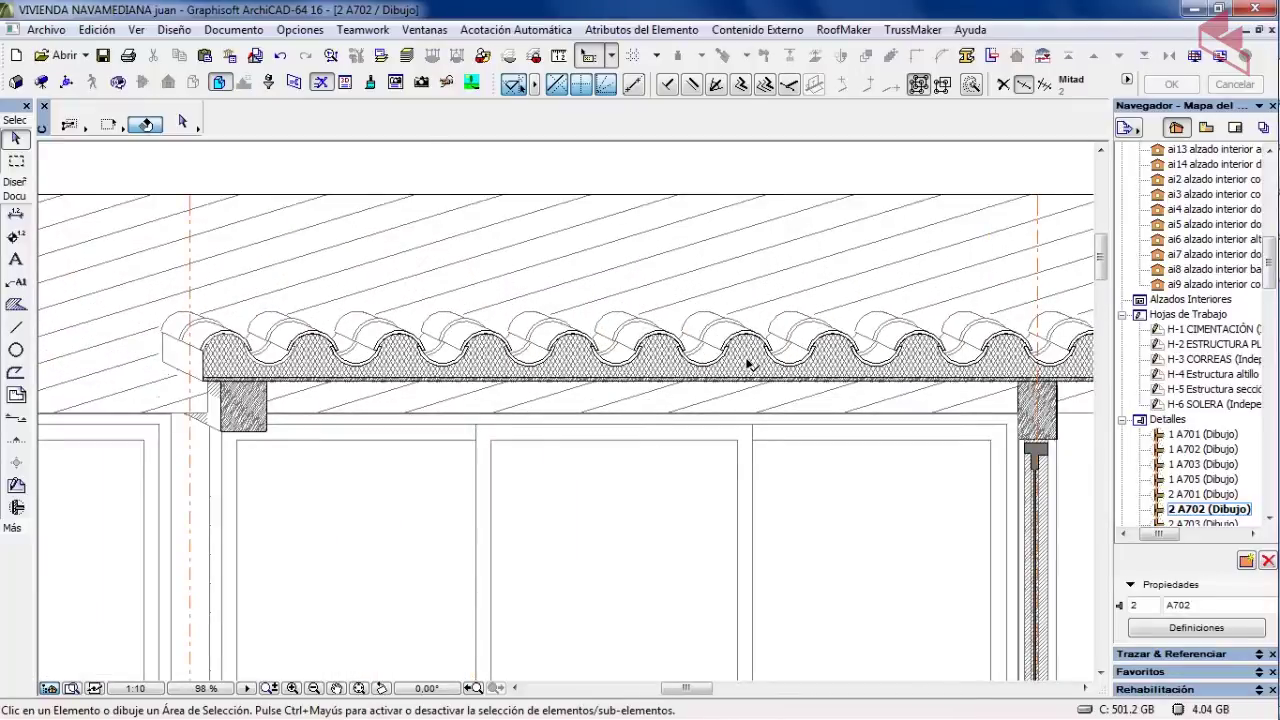
pyautogui.click(747, 362)
pyautogui.click(852, 375)
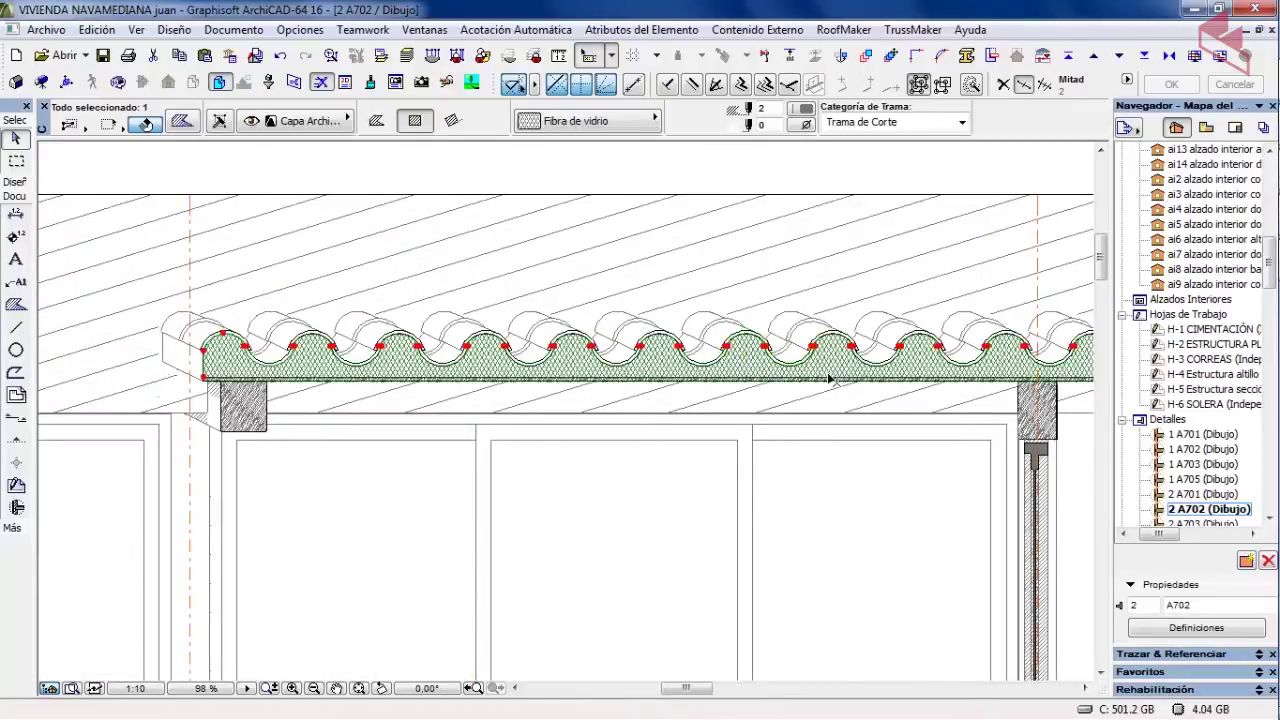
pyautogui.scroll(2, 834, 374)
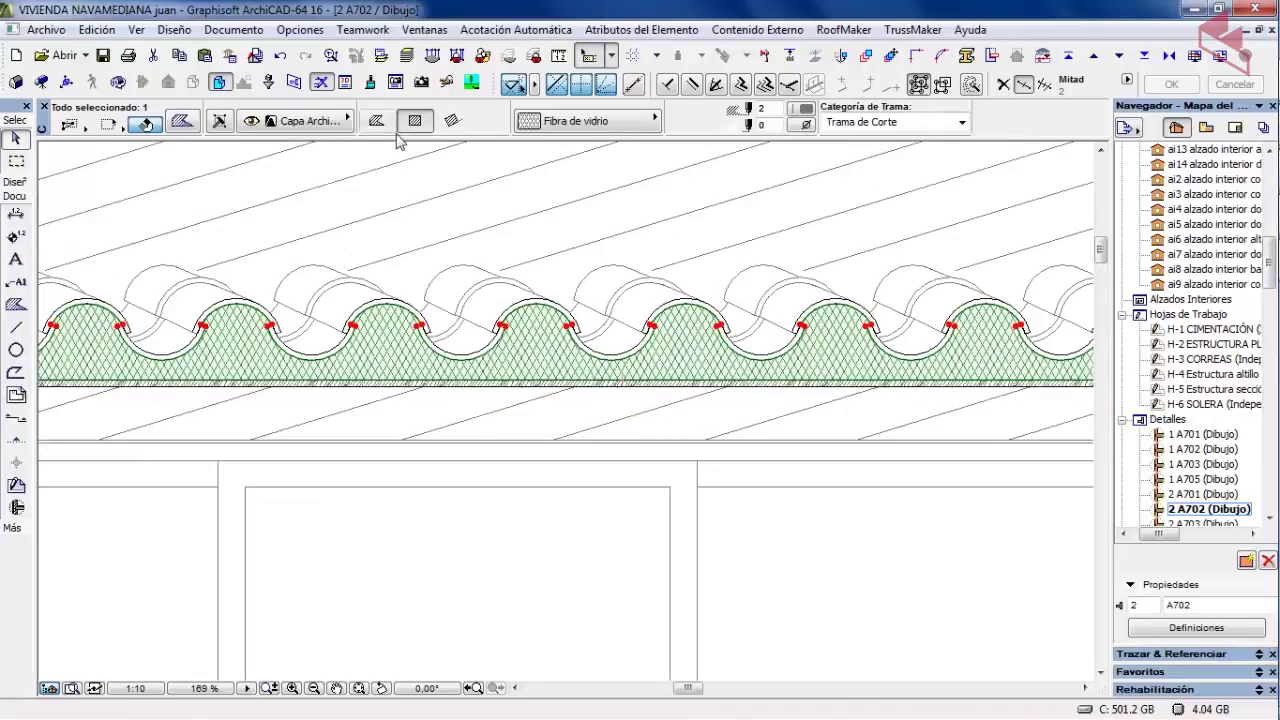
pyautogui.click(772, 297)
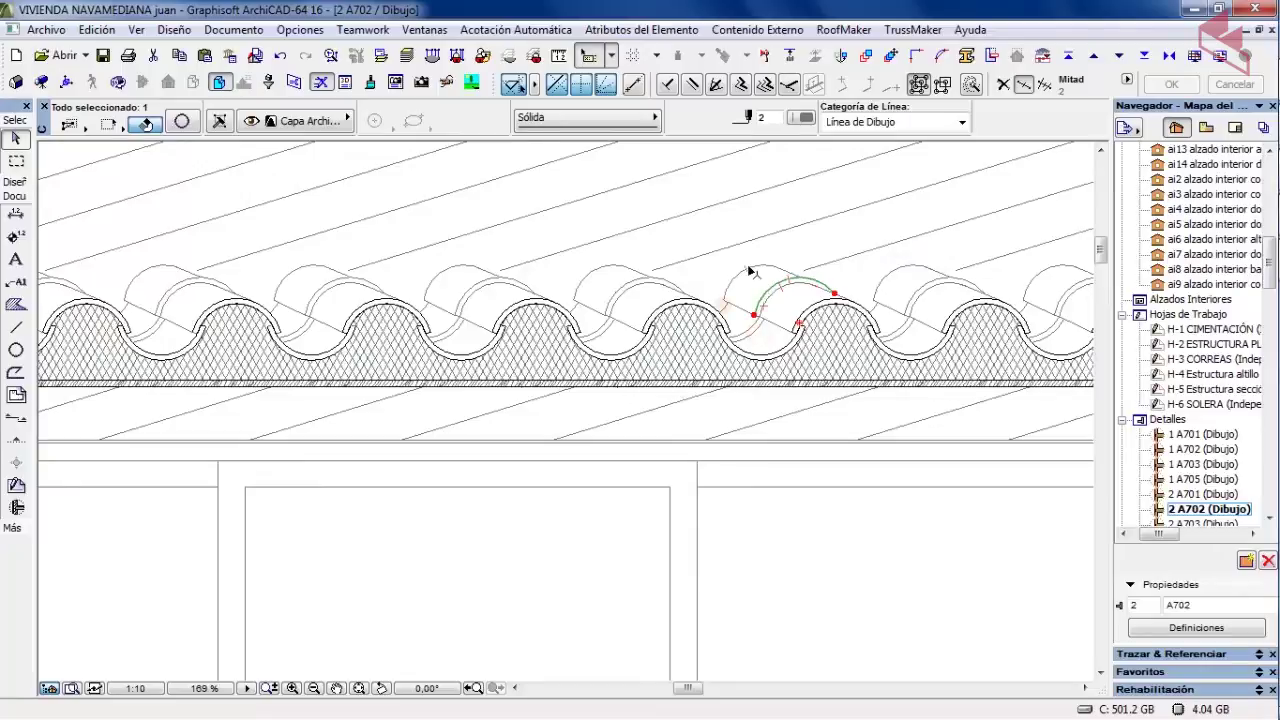
pyautogui.keyDown('shift'); pyautogui.click(730, 312); pyautogui.keyUp('shift')
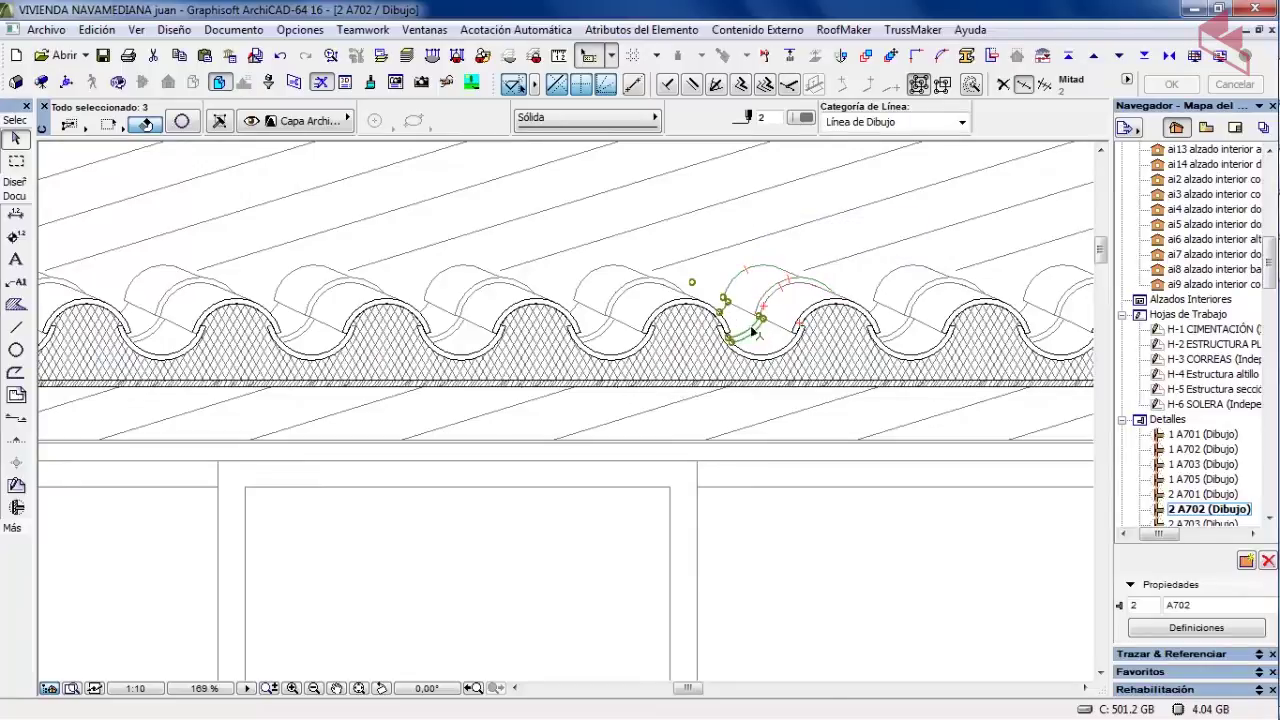
pyautogui.click(605, 378)
pyautogui.scroll(-3, 595, 390)
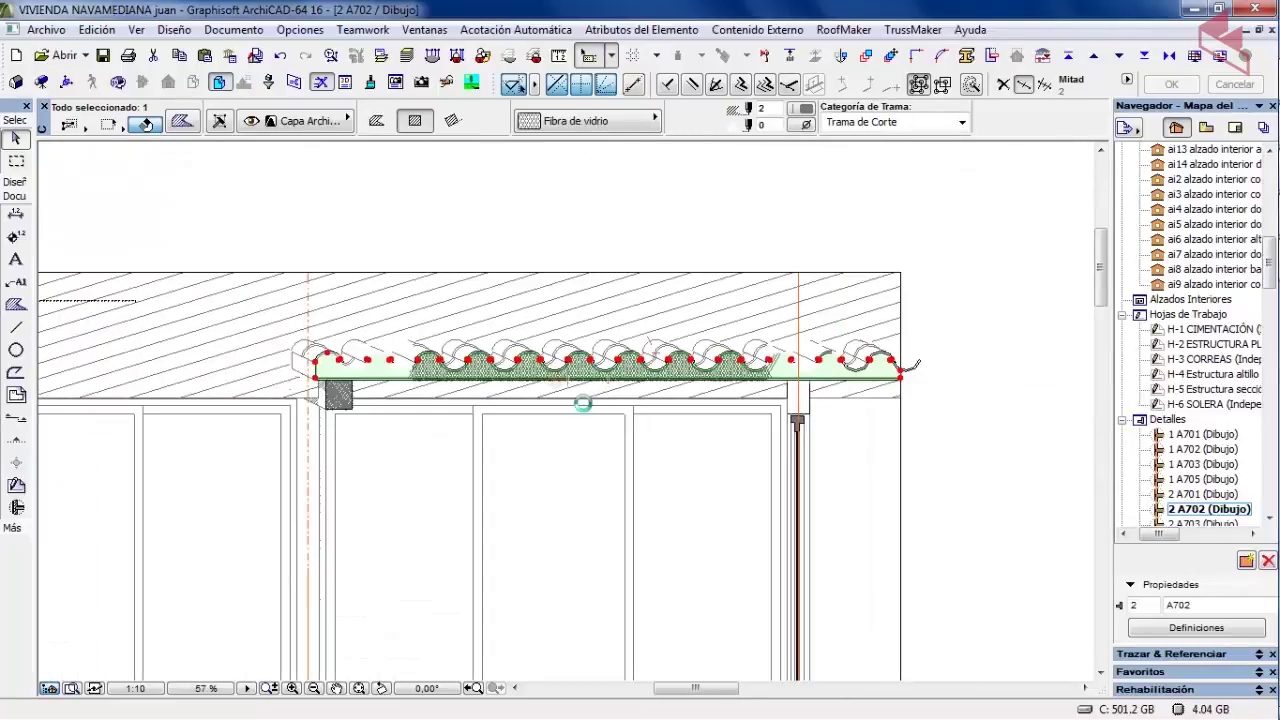
pyautogui.click(961, 428)
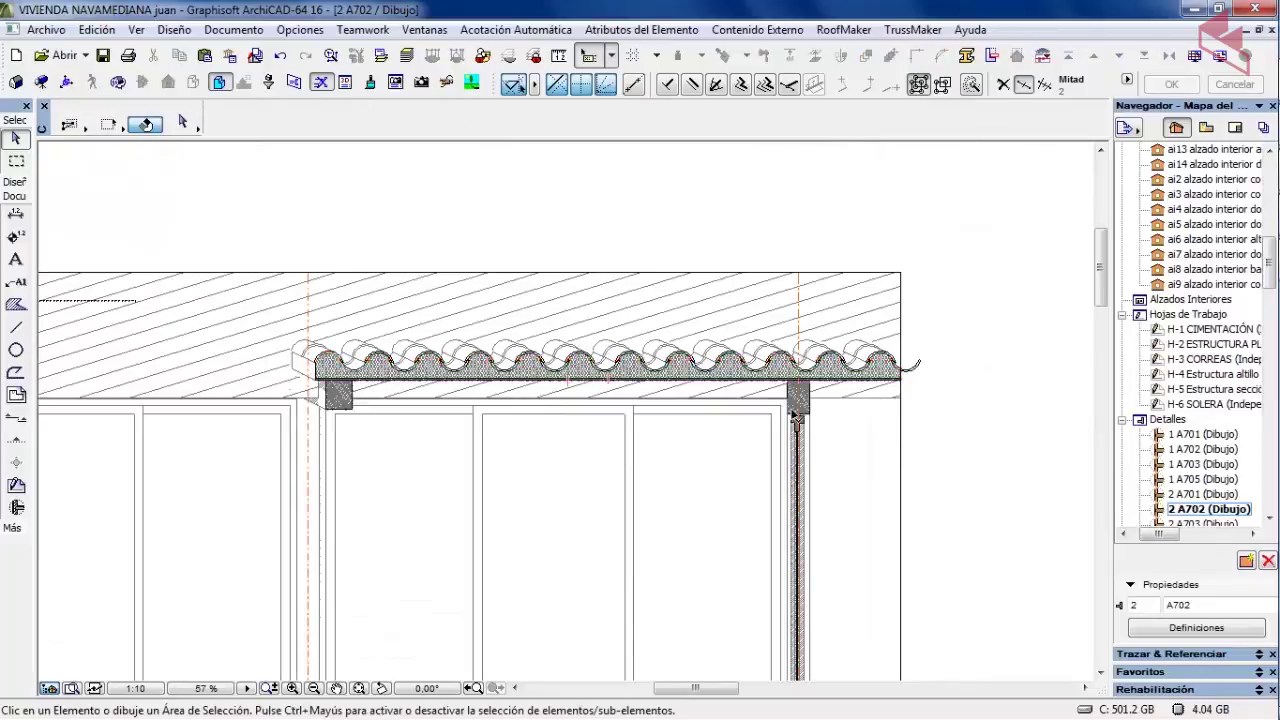
pyautogui.scroll(3, 769, 401)
pyautogui.scroll(-4, 760, 415)
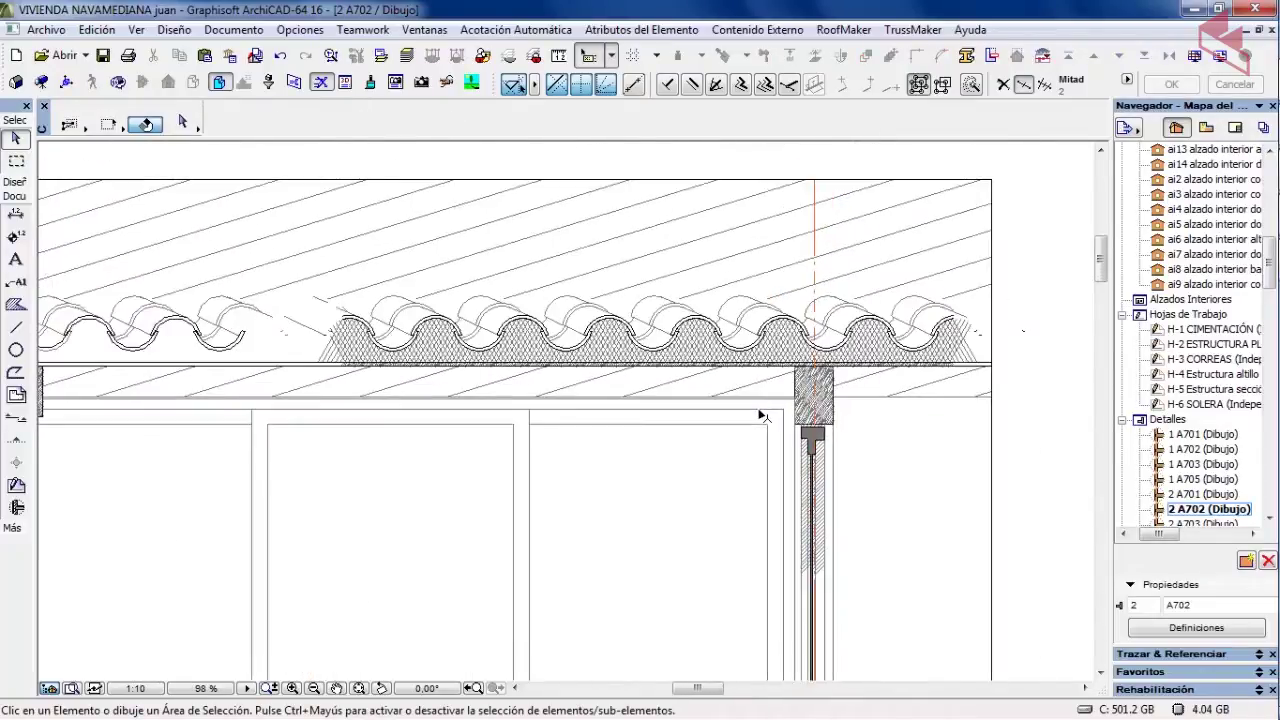
pyautogui.scroll(-2, 546, 532)
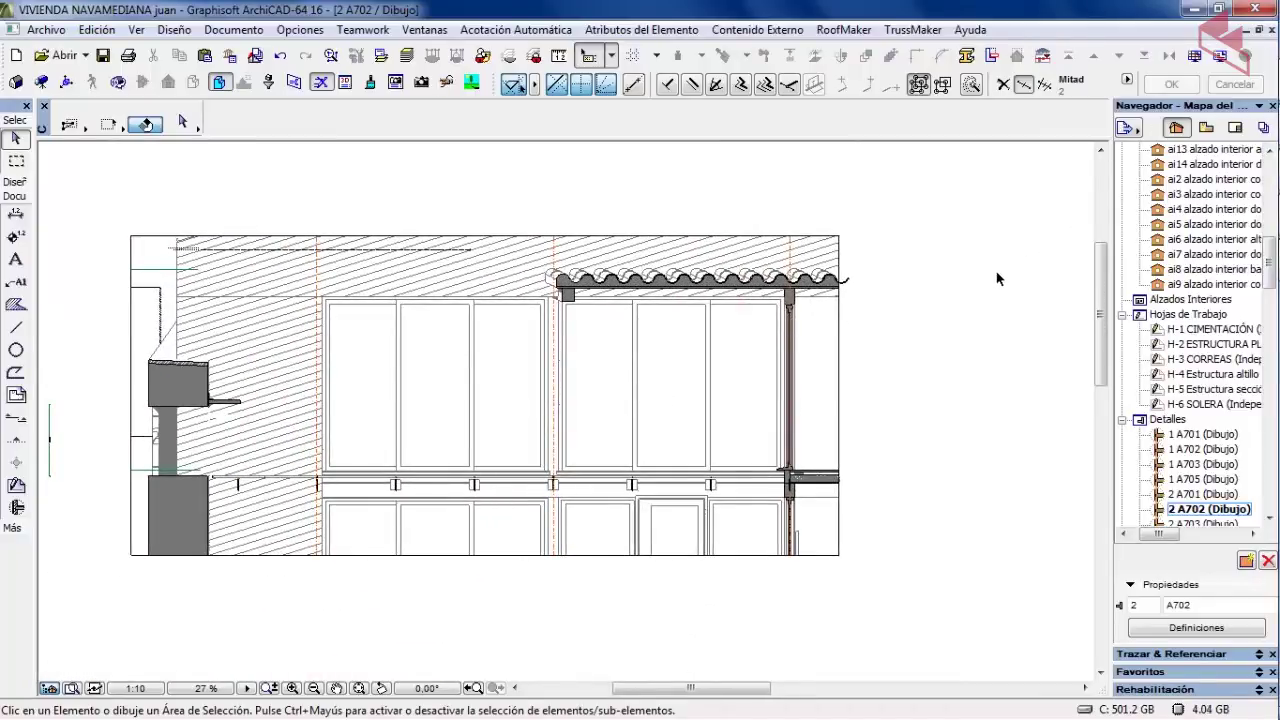
# - Open the layout A702 Detalles Terraza from the layout book and view the whole sheet
pyautogui.click(1235, 127)
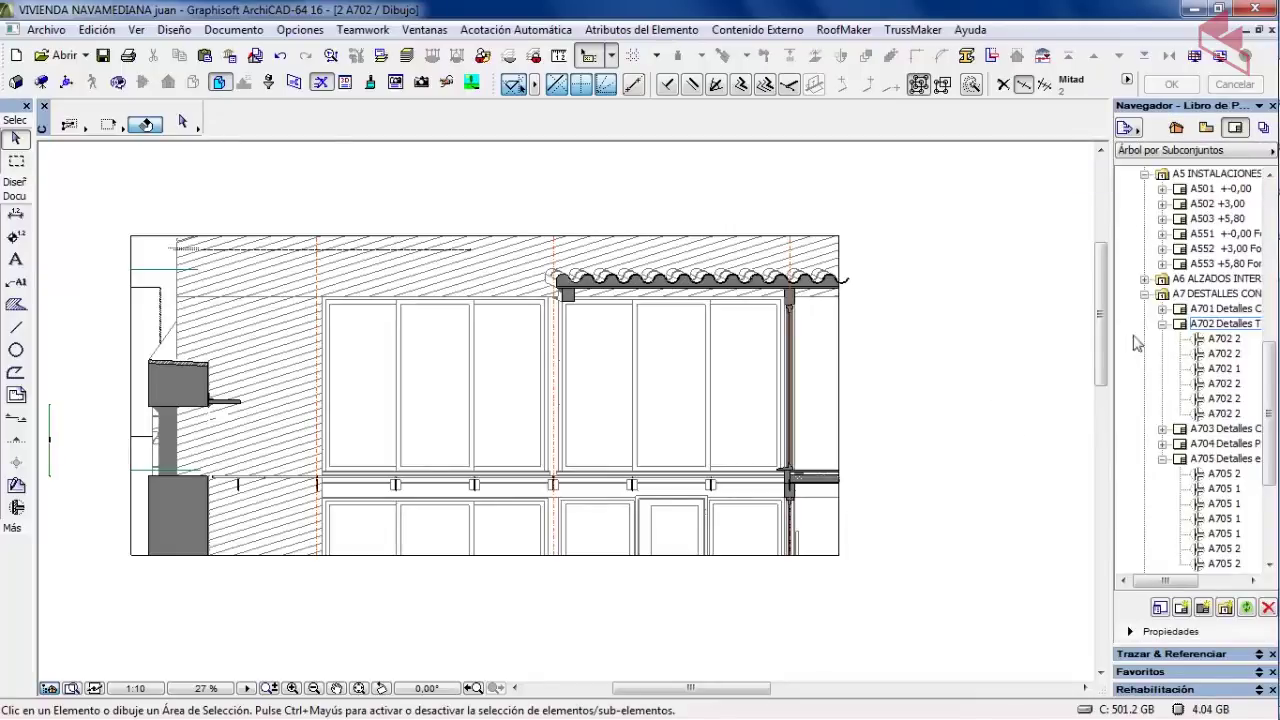
pyautogui.doubleClick(1232, 328)
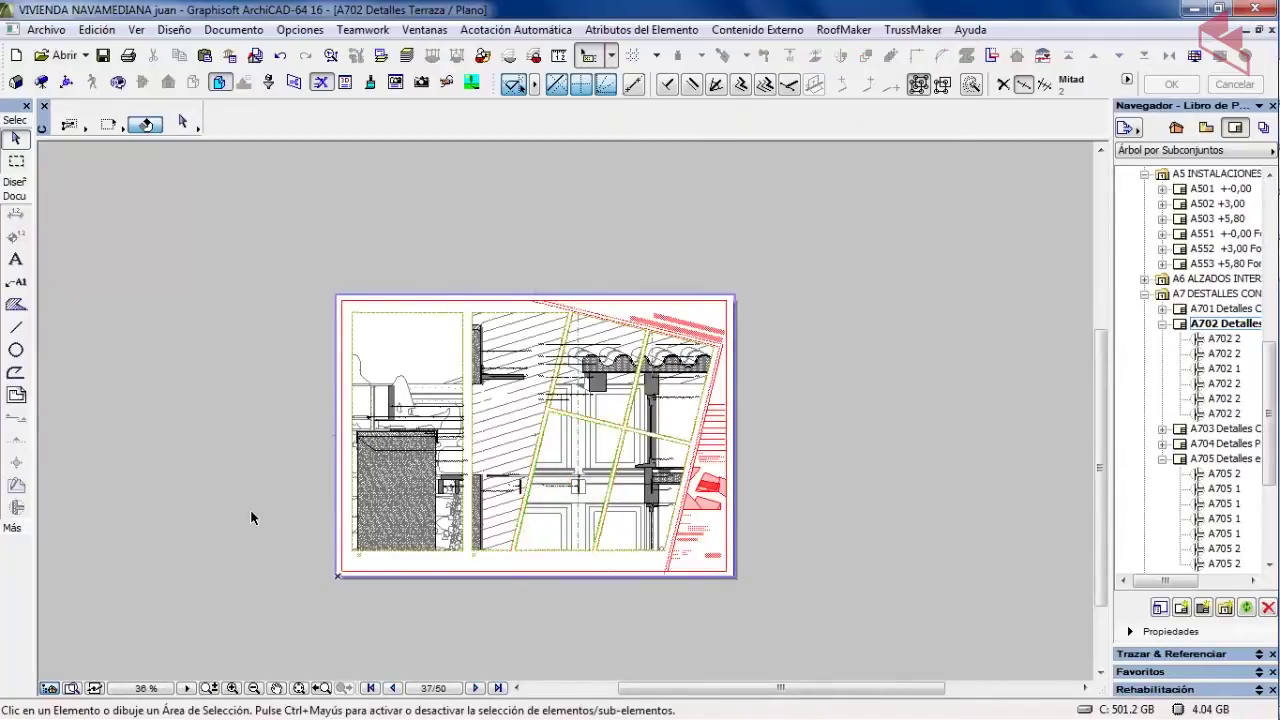
pyautogui.scroll(3, 630, 497)
pyautogui.moveTo(474, 356); pyautogui.dragTo(536, 400, button='middle')
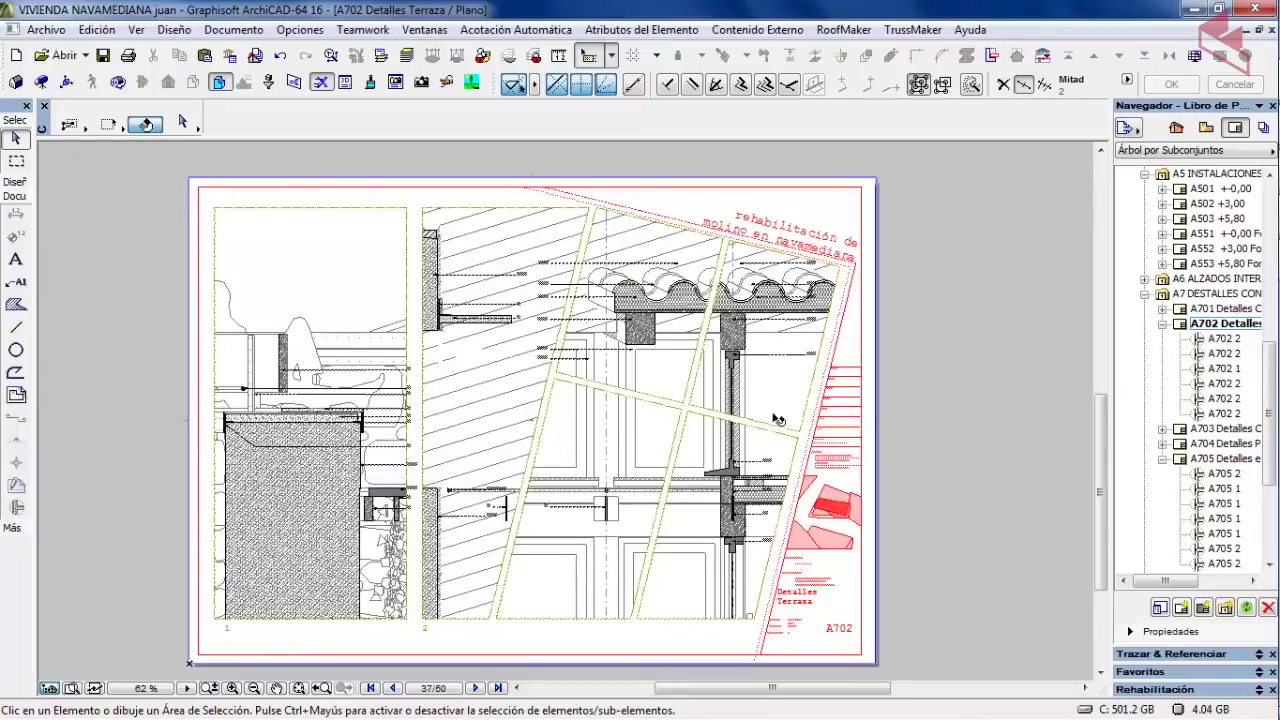
# - Select the drawings placed on layout A702 one after another to identify the area each covers, then clear the selection
pyautogui.click(1224, 340)
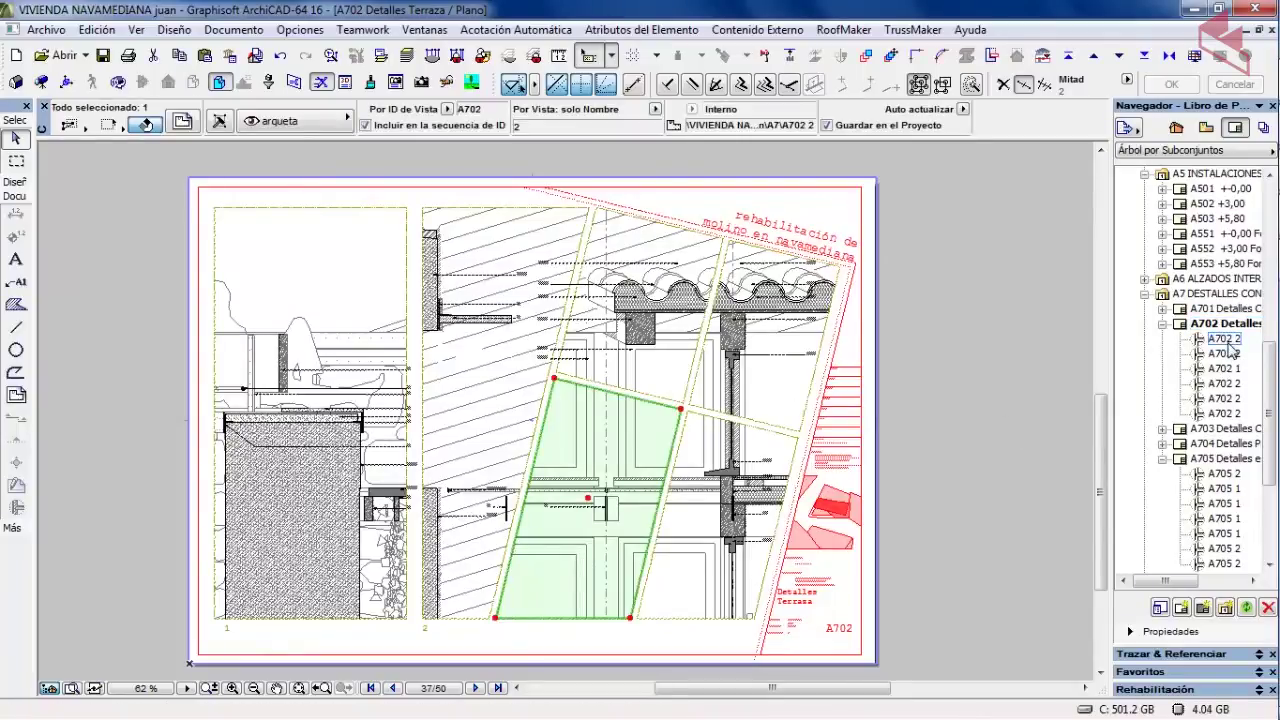
pyautogui.click(1224, 353)
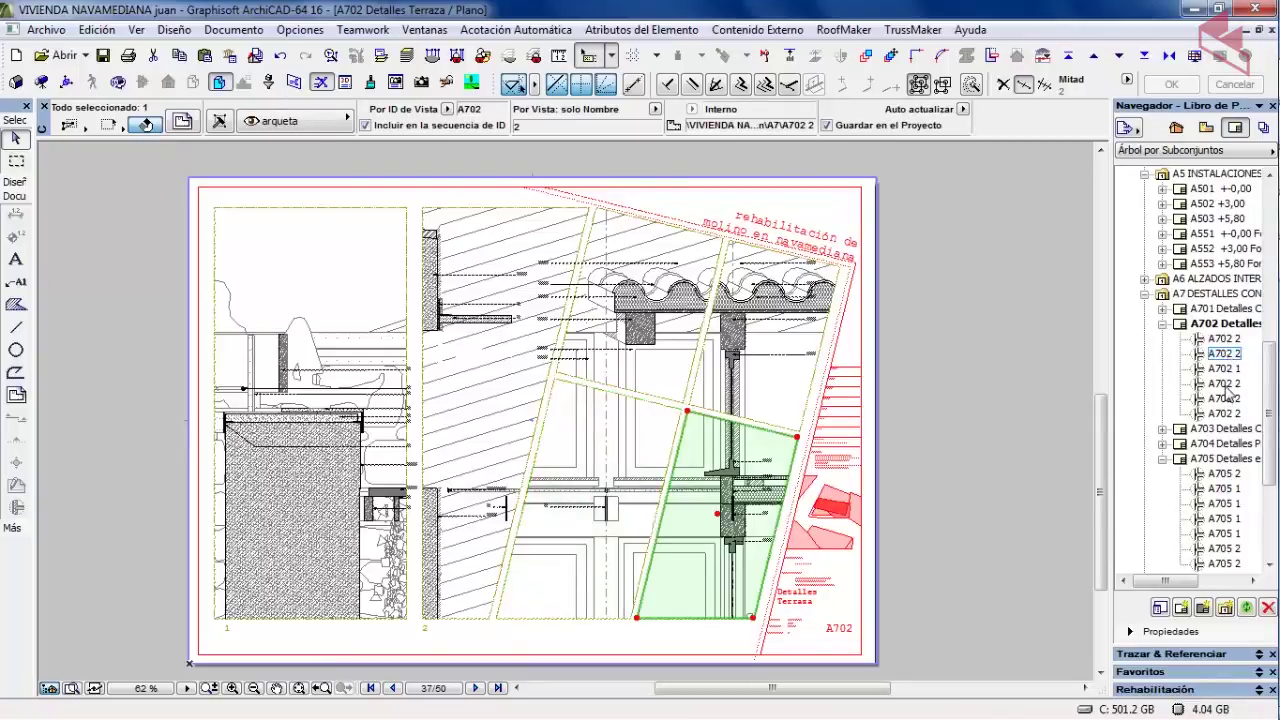
pyautogui.click(1224, 384)
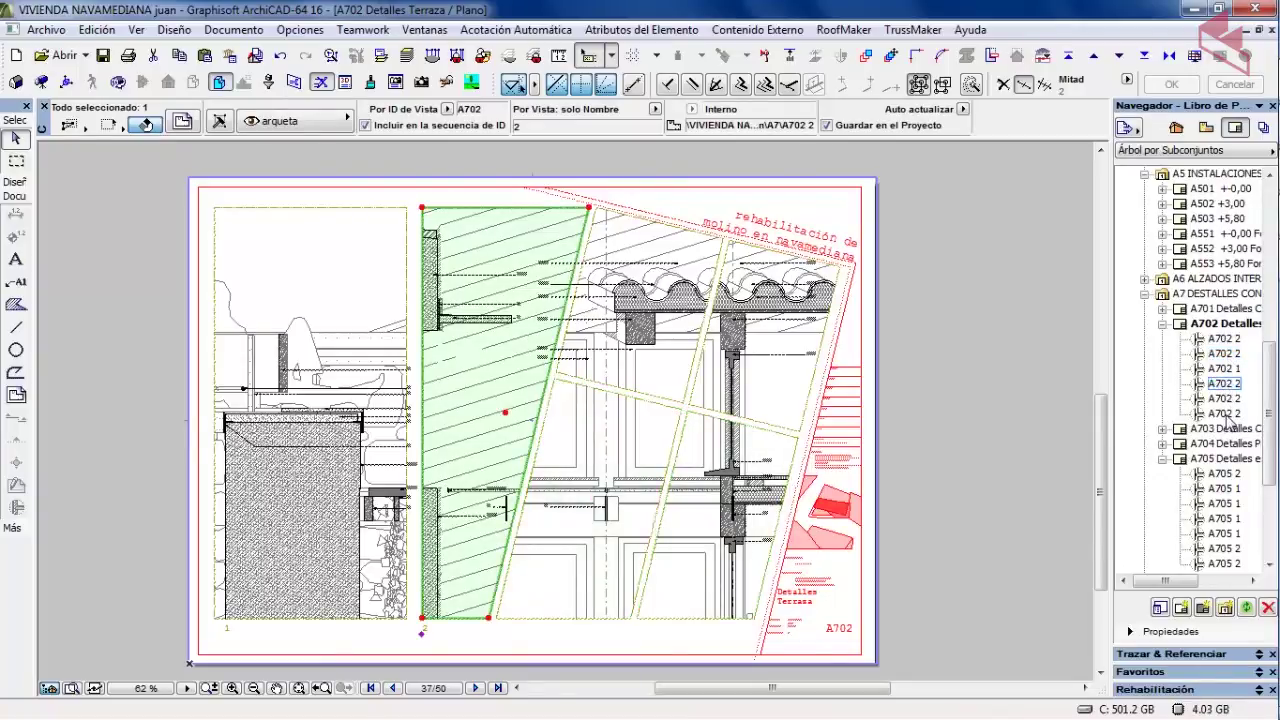
pyautogui.click(1226, 399)
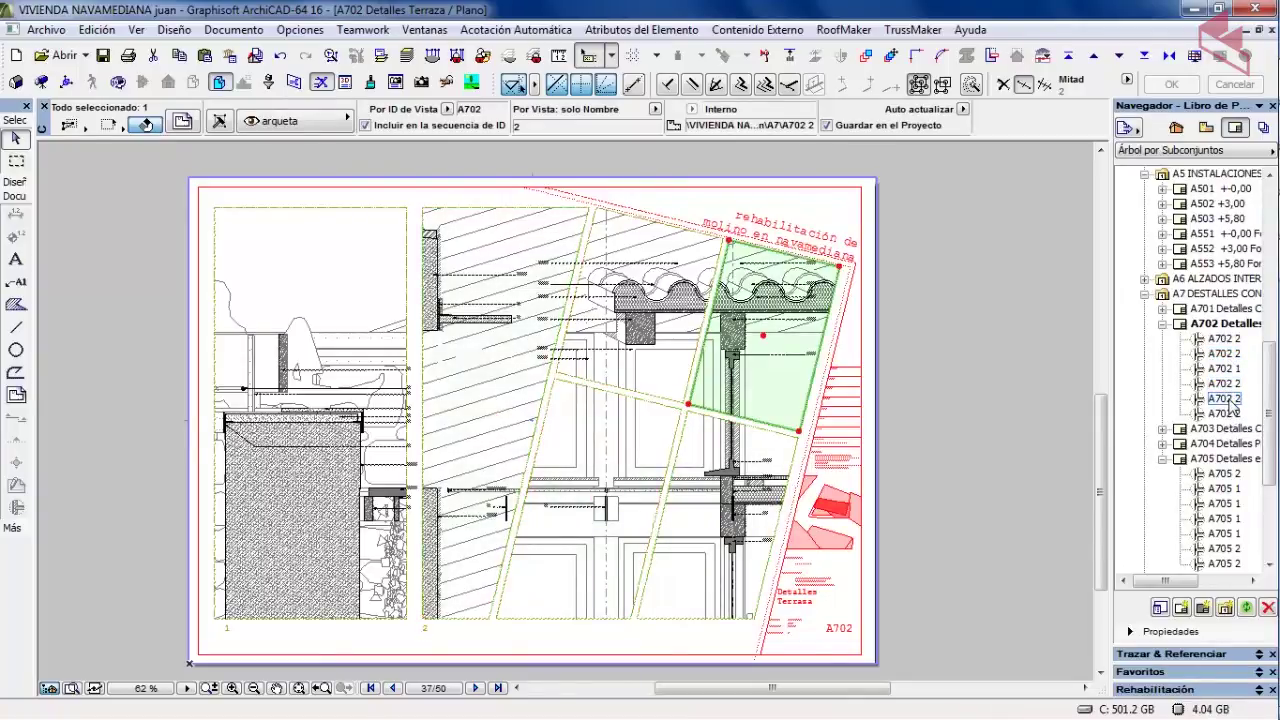
pyautogui.click(1222, 413)
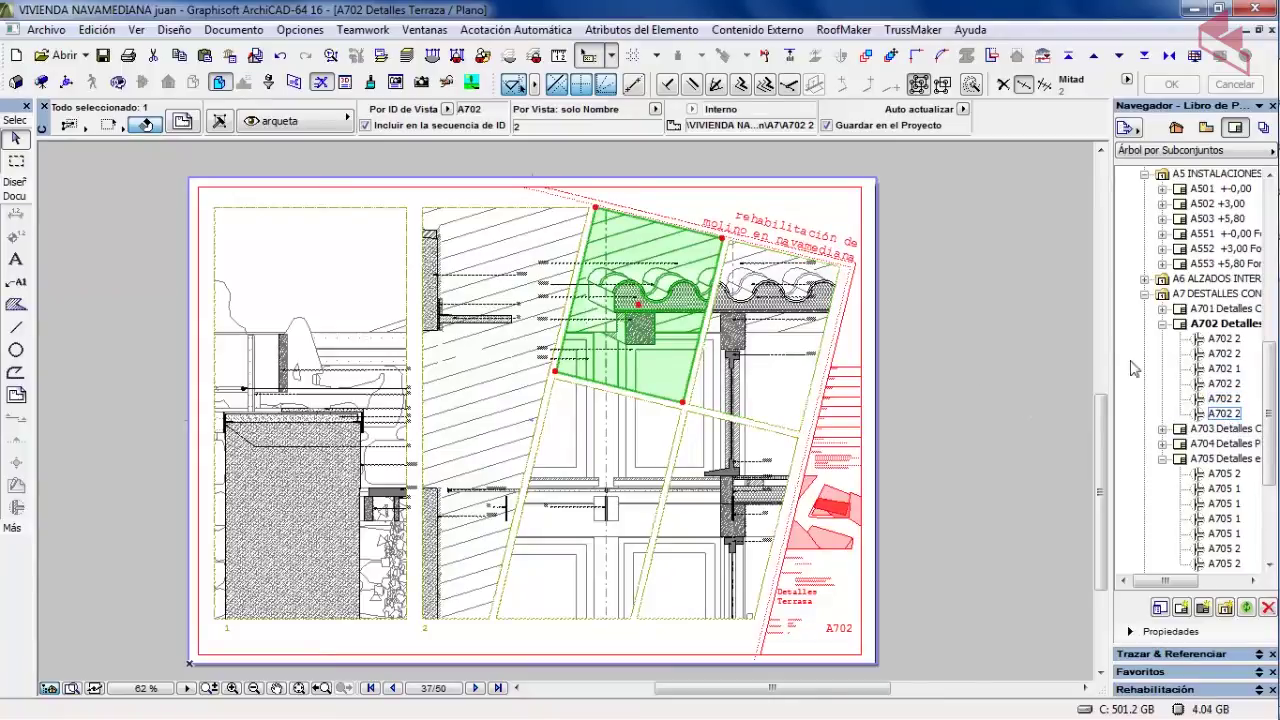
pyautogui.click(1226, 368)
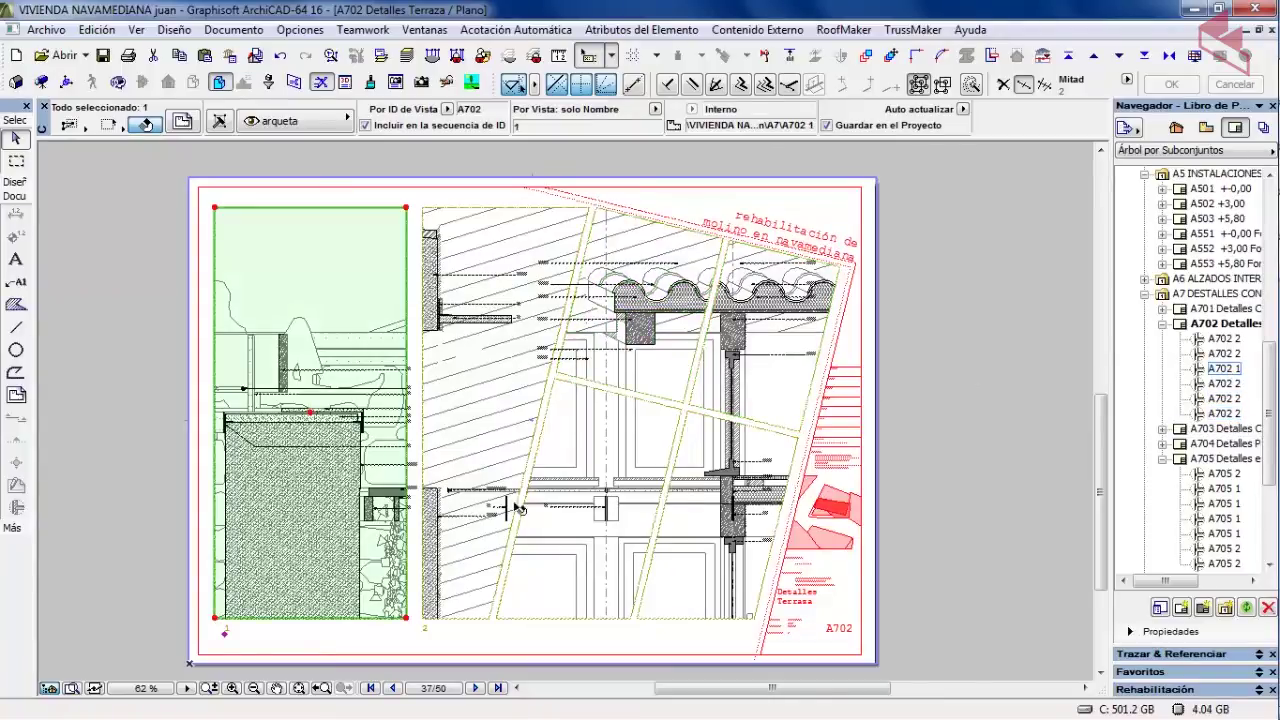
pyautogui.scroll(-3, 854, 414)
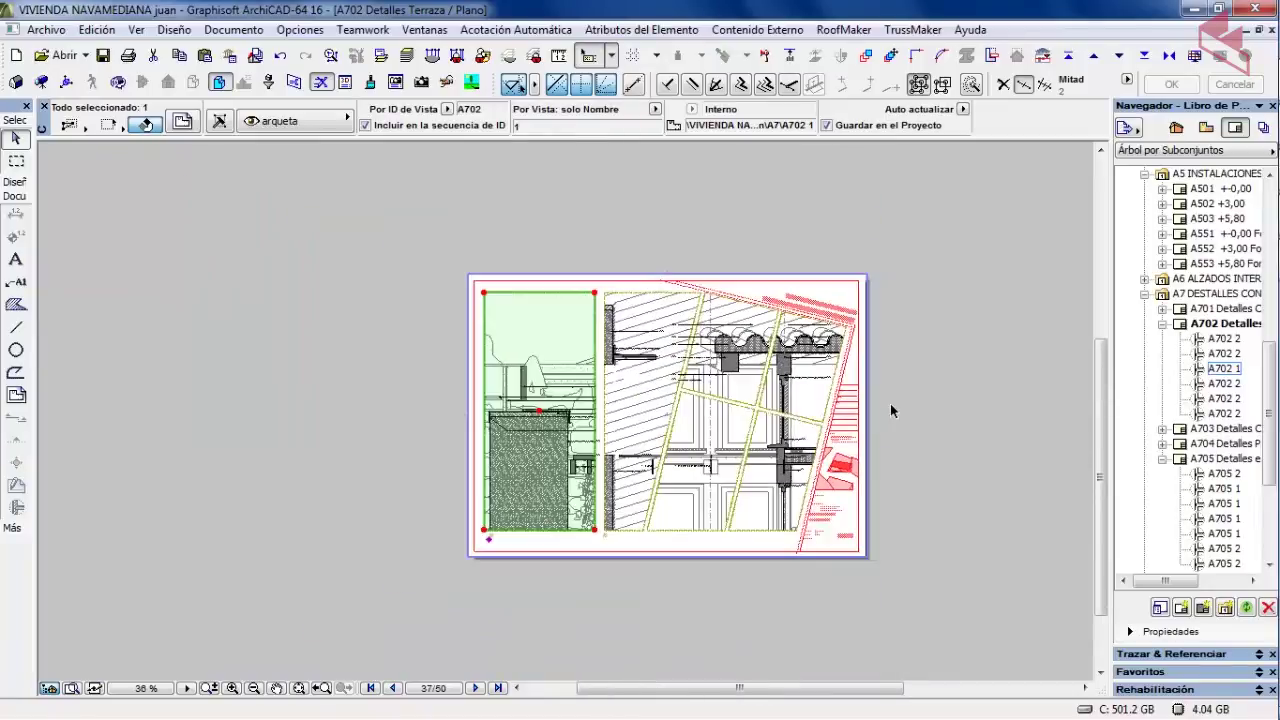
pyautogui.moveTo(891, 410); pyautogui.dragTo(635, 442, button='middle')
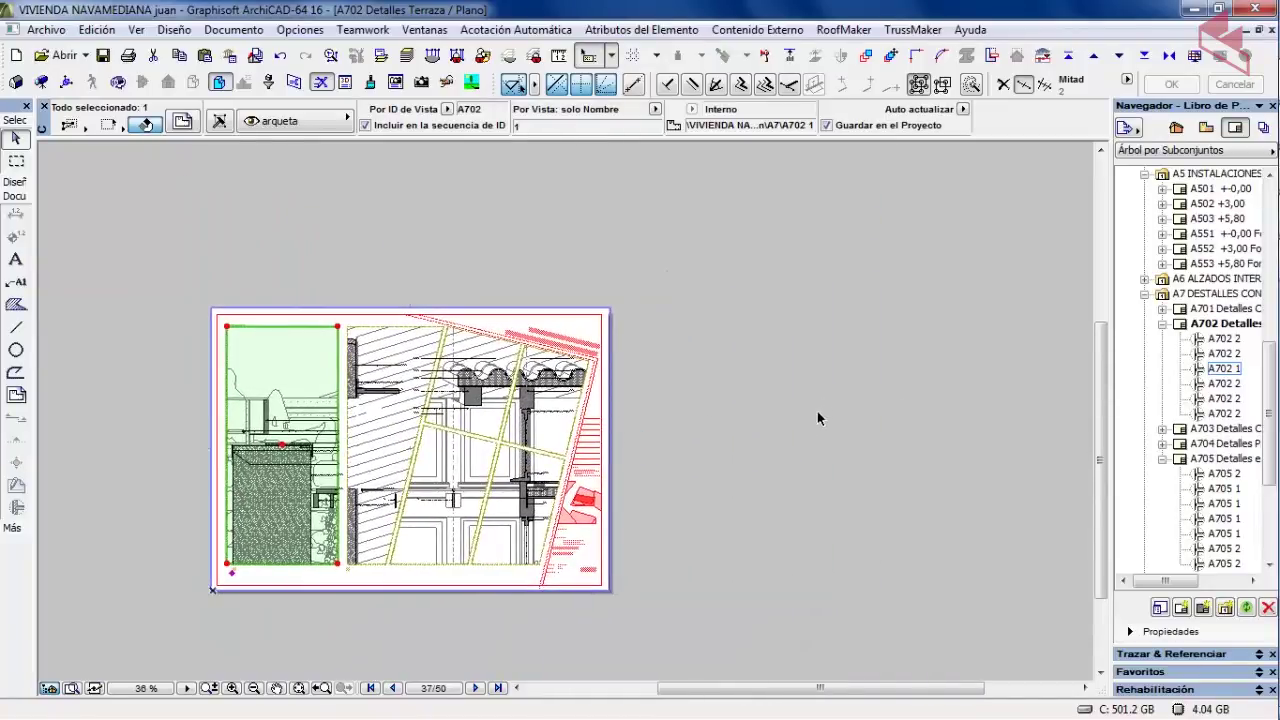
pyautogui.click(781, 421)
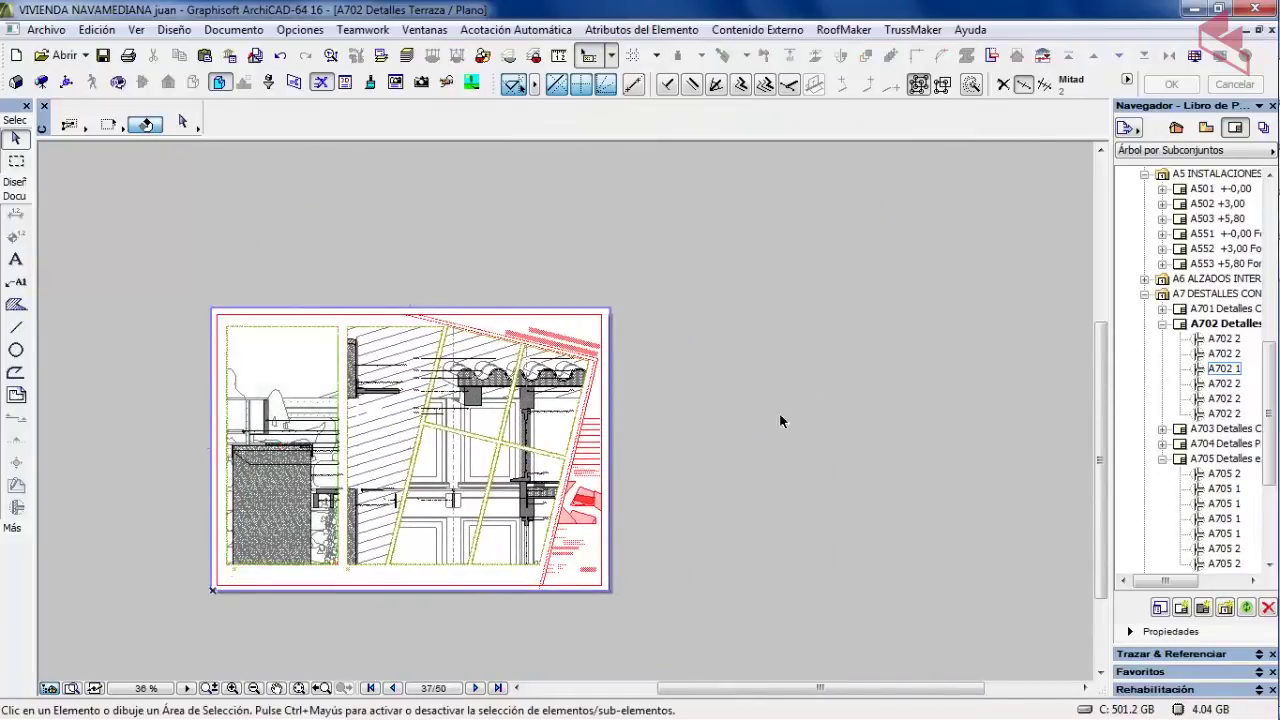
# - Copy the roof-corner drawing beside the title block to the empty area outside the sheet
pyautogui.click(573, 400)
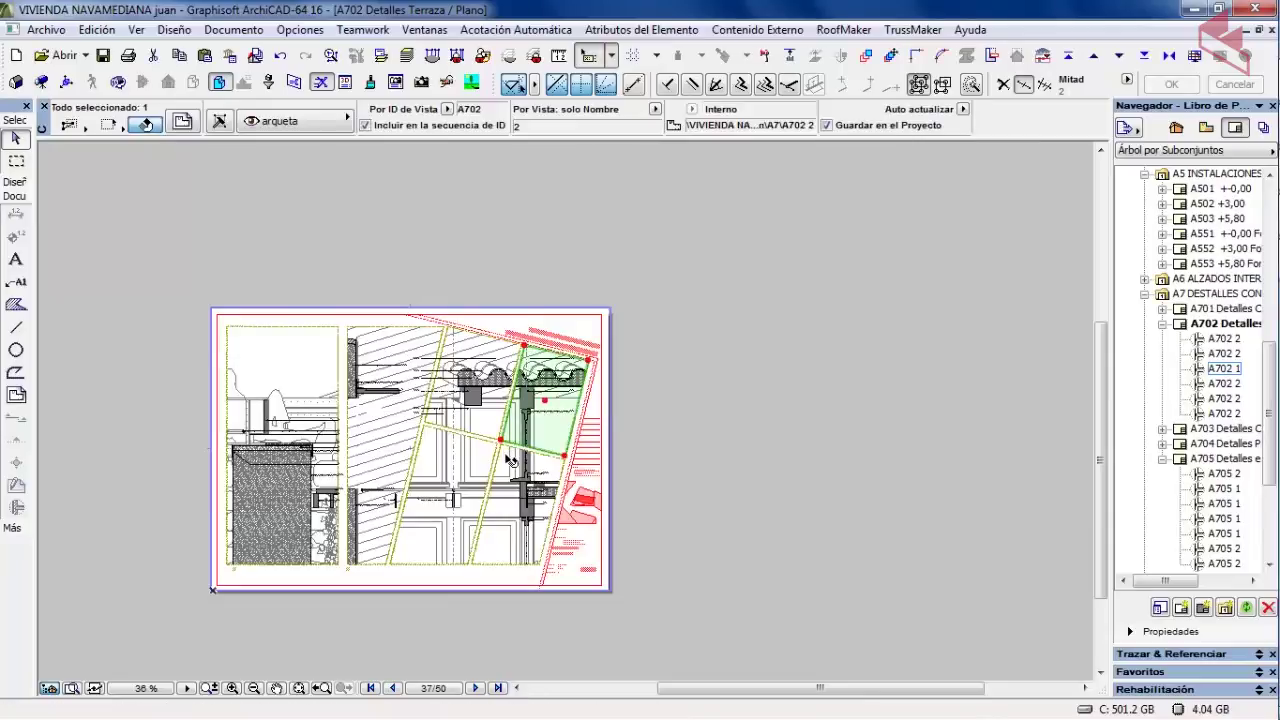
pyautogui.click(544, 404)
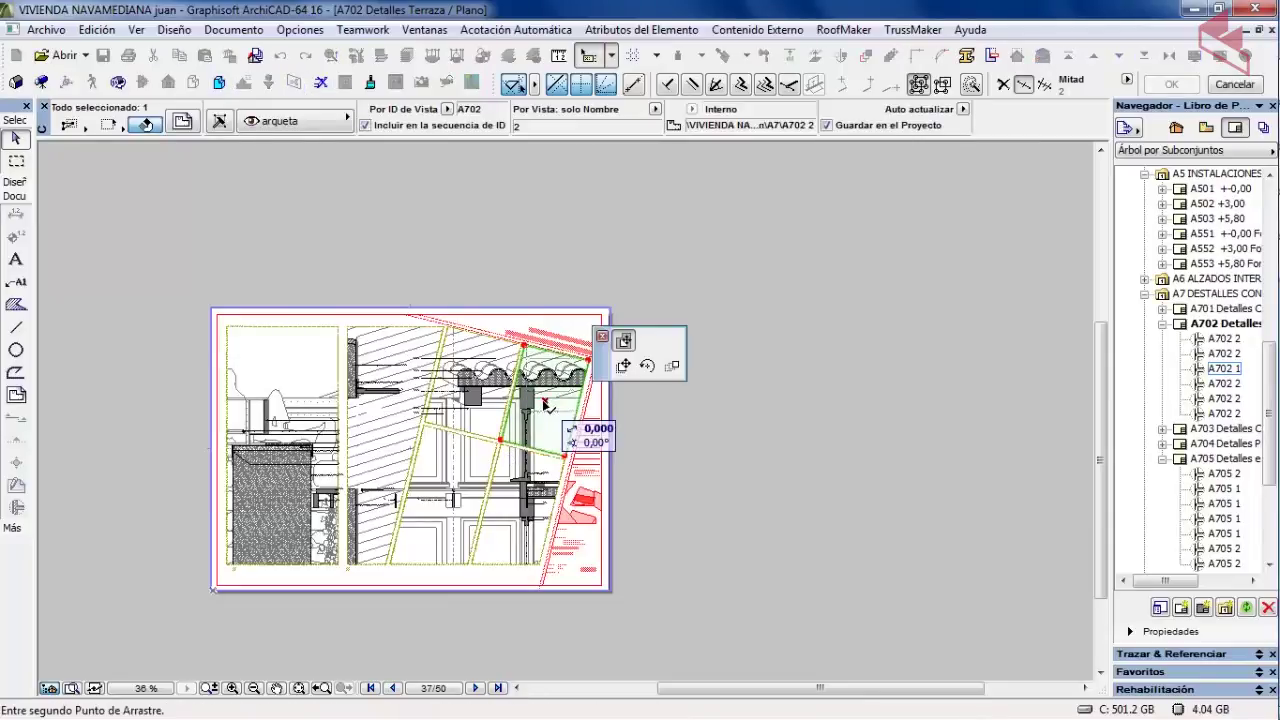
pyautogui.click(623, 366)
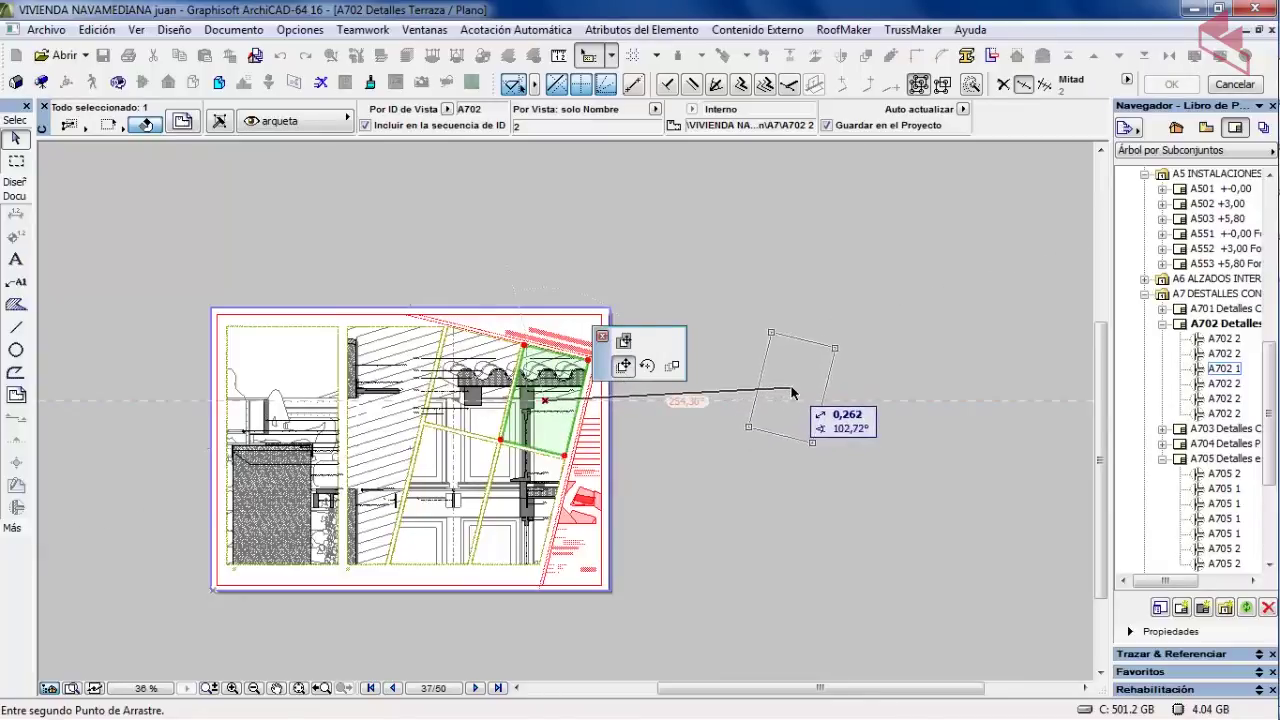
pyautogui.press('ctrl')
pyautogui.scroll(-2, 850, 400)
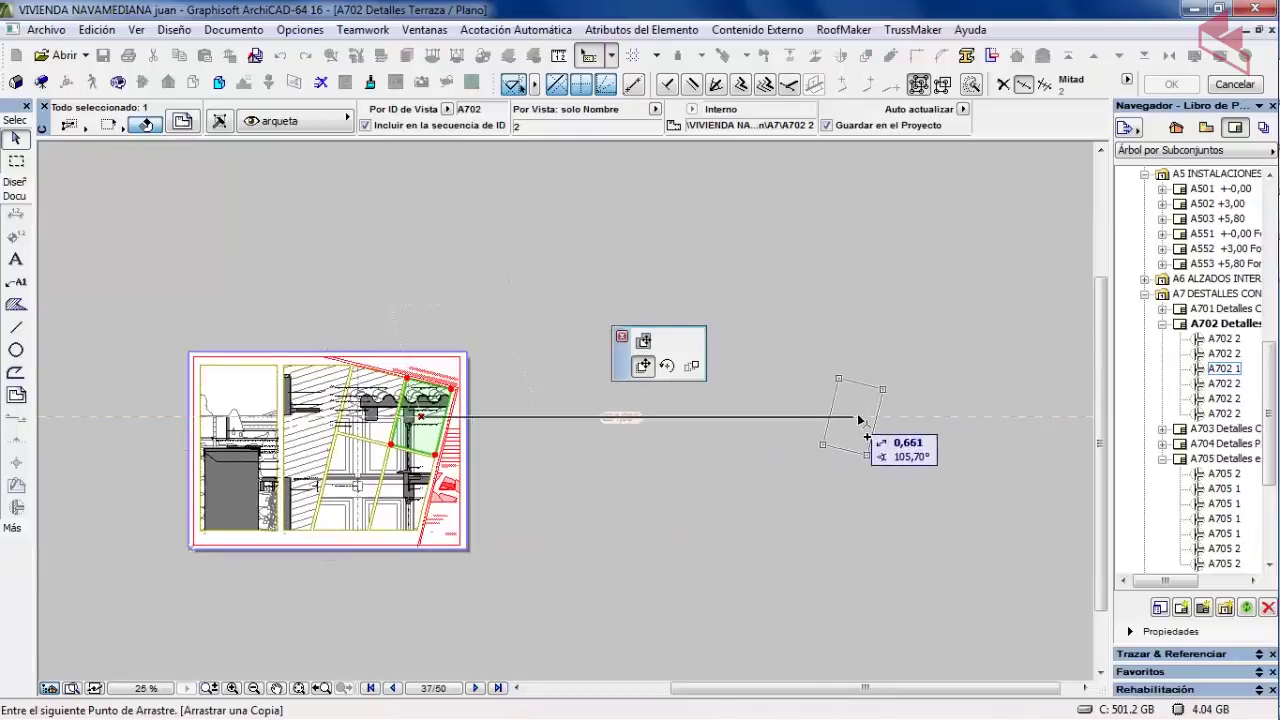
pyautogui.click(877, 426)
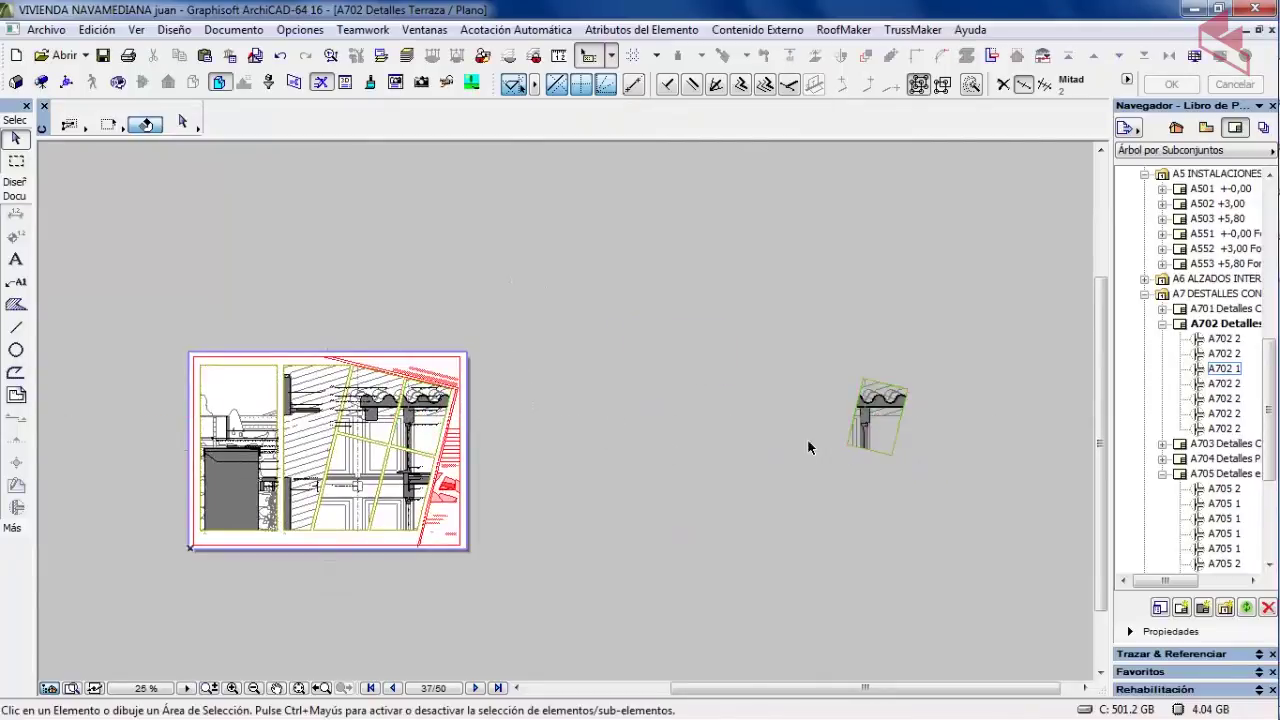
# - Enlarge the copied drawing's frame by stretching its corners outward to expose more of the full detail behind the crop
pyautogui.click(862, 418)
pyautogui.click(863, 381)
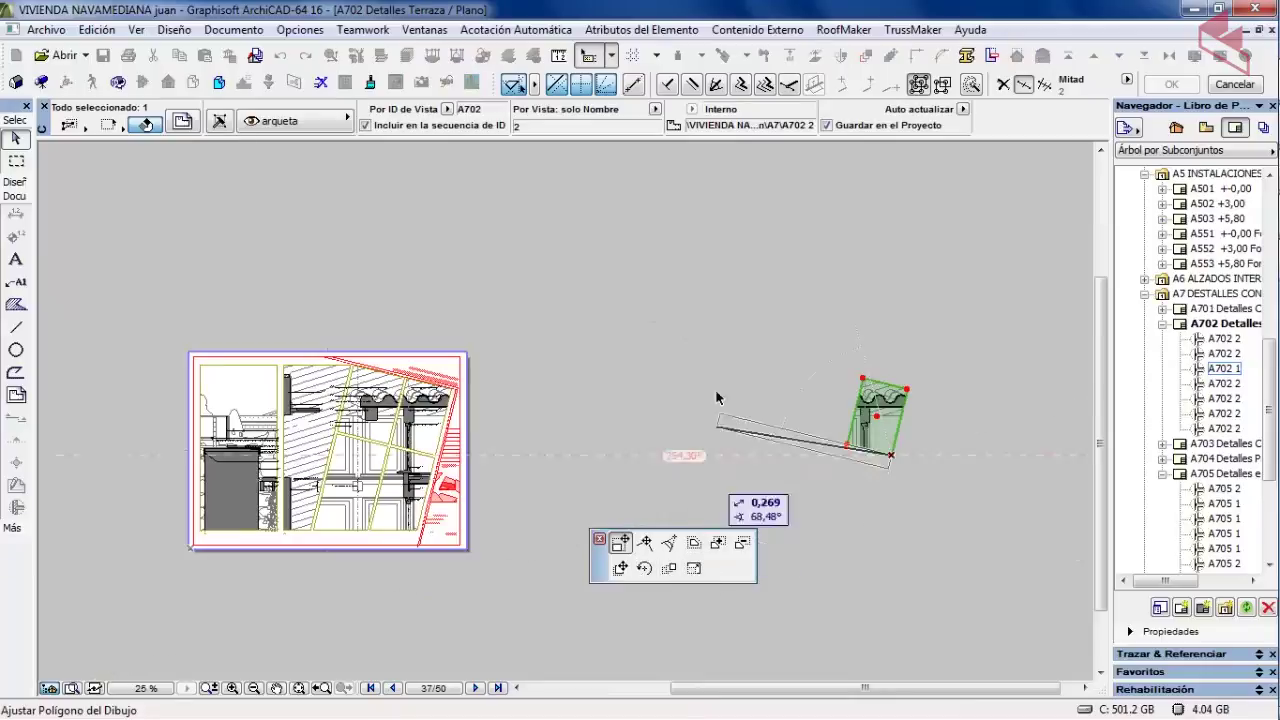
pyautogui.click(736, 305)
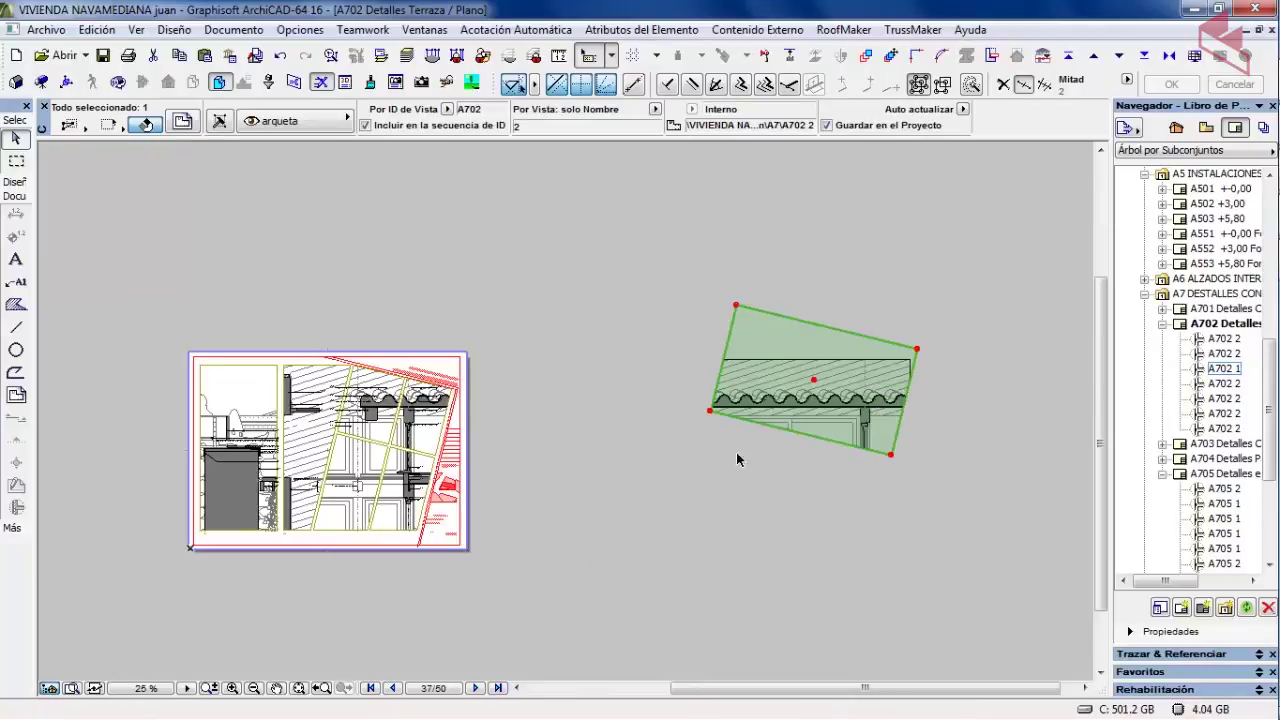
pyautogui.click(711, 414)
pyautogui.click(608, 566)
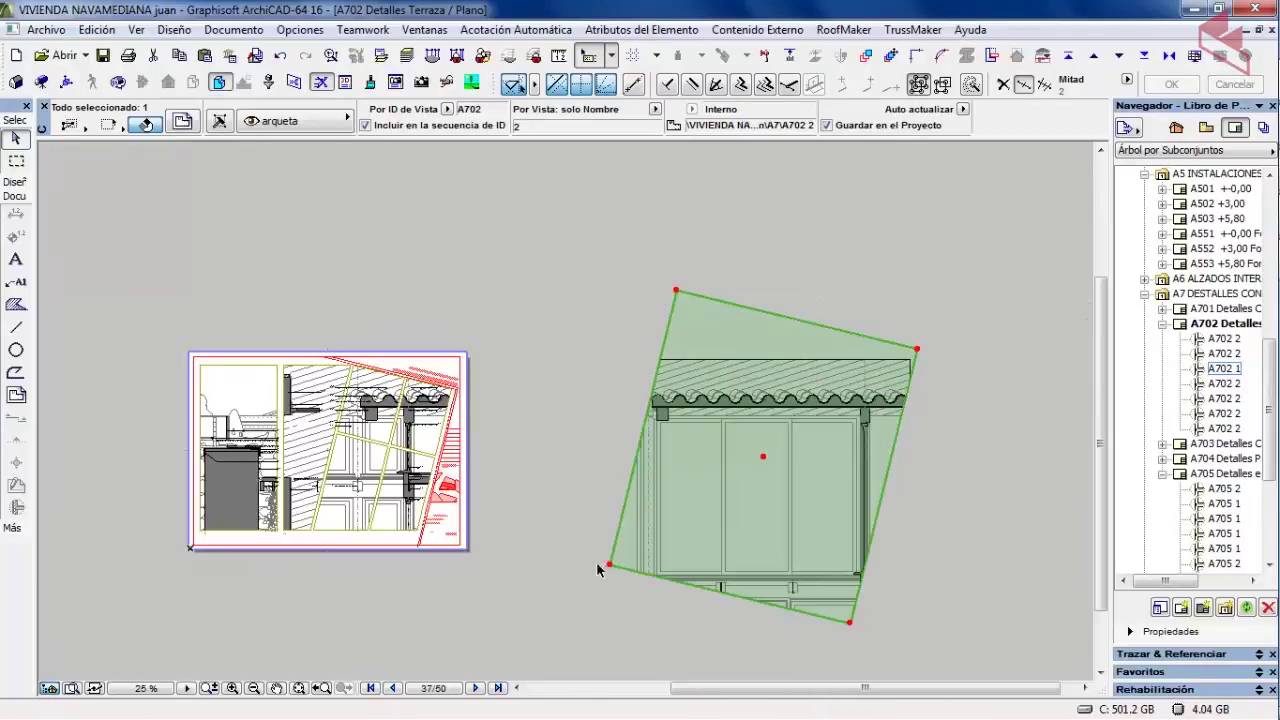
pyautogui.click(917, 352)
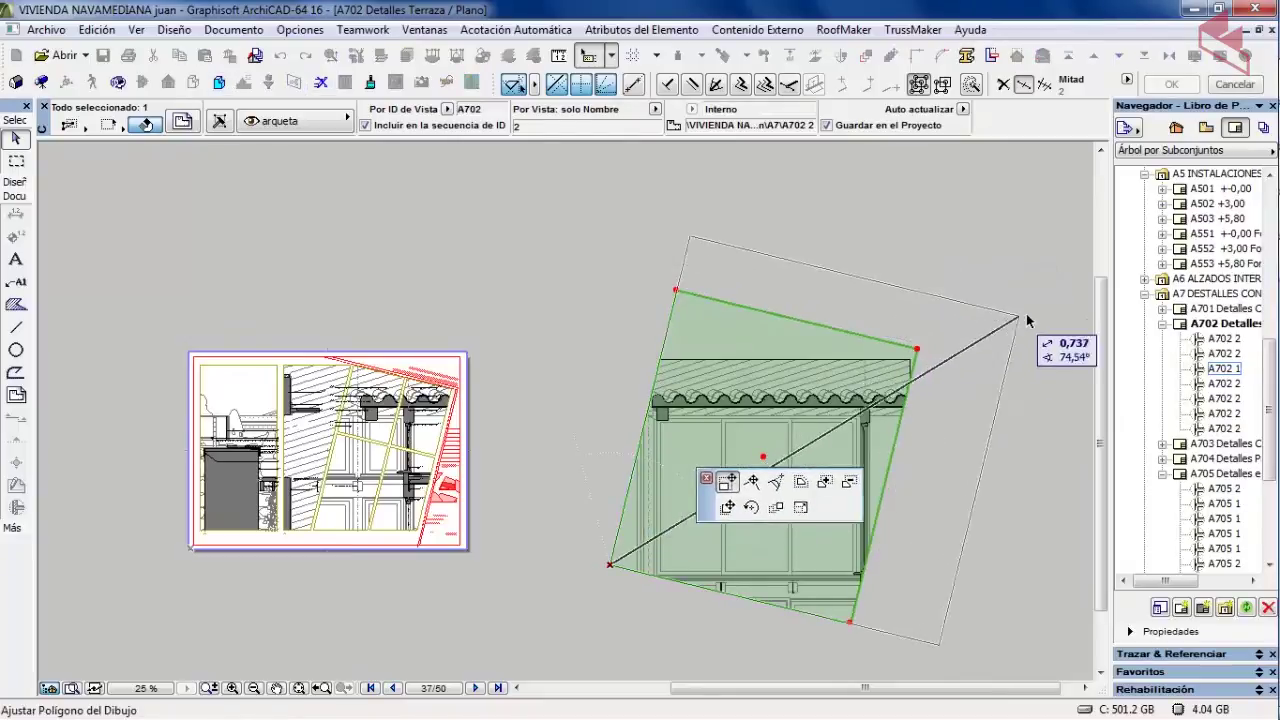
pyautogui.click(1040, 318)
pyautogui.scroll(-1, 660, 465)
pyautogui.scroll(-2, 660, 465)
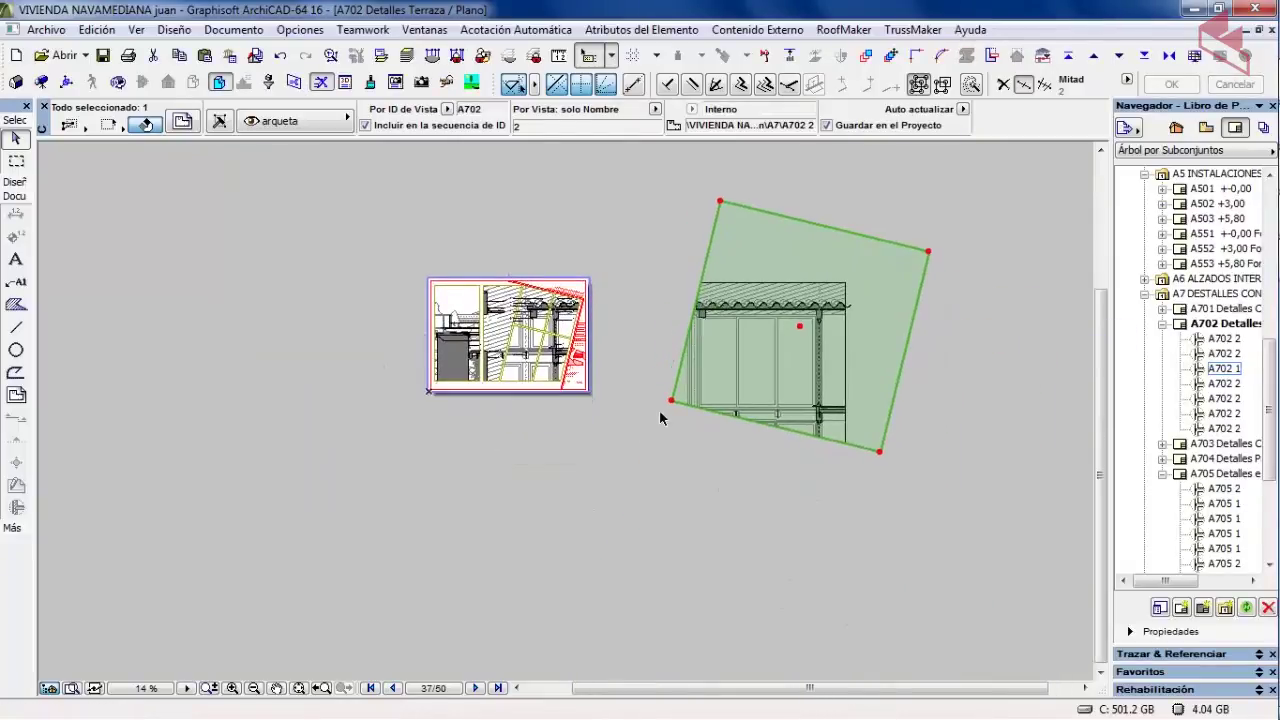
pyautogui.click(672, 402)
pyautogui.click(586, 584)
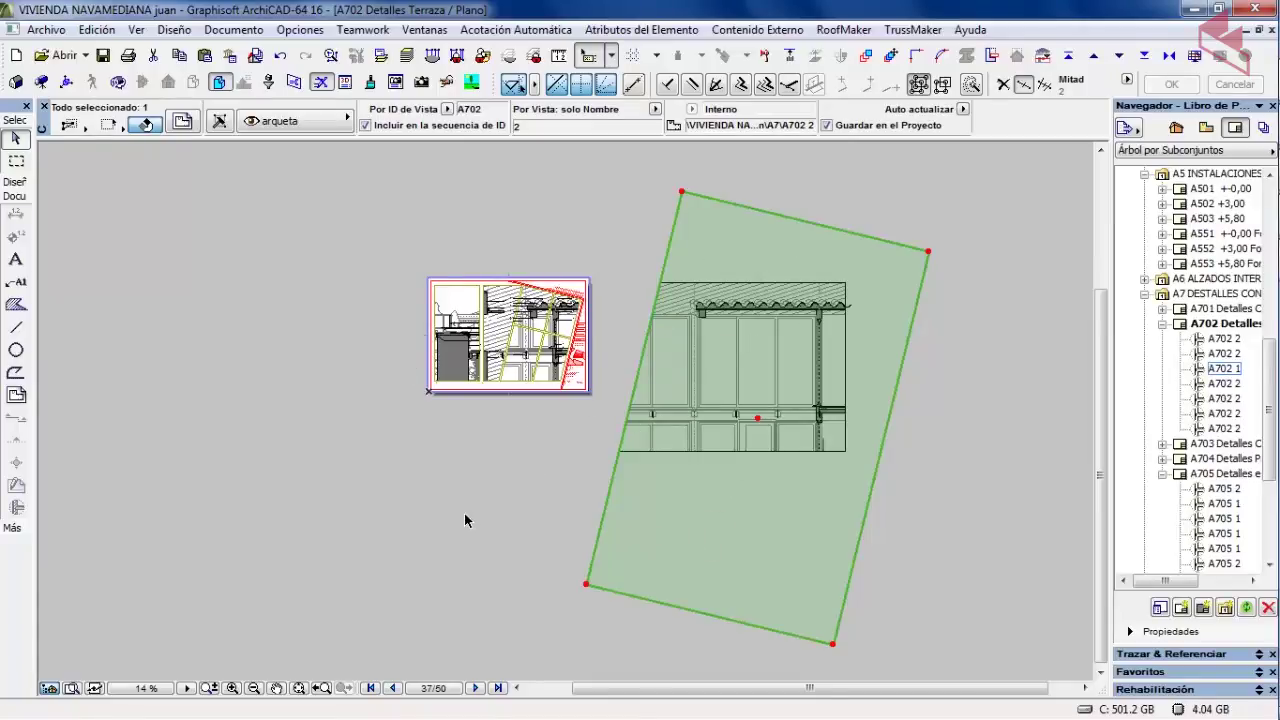
# - Delete the enlarged drawing copy outside the sheet and return to the full A702 layout
pyautogui.press('Delete')
pyautogui.scroll(4, 540, 285)
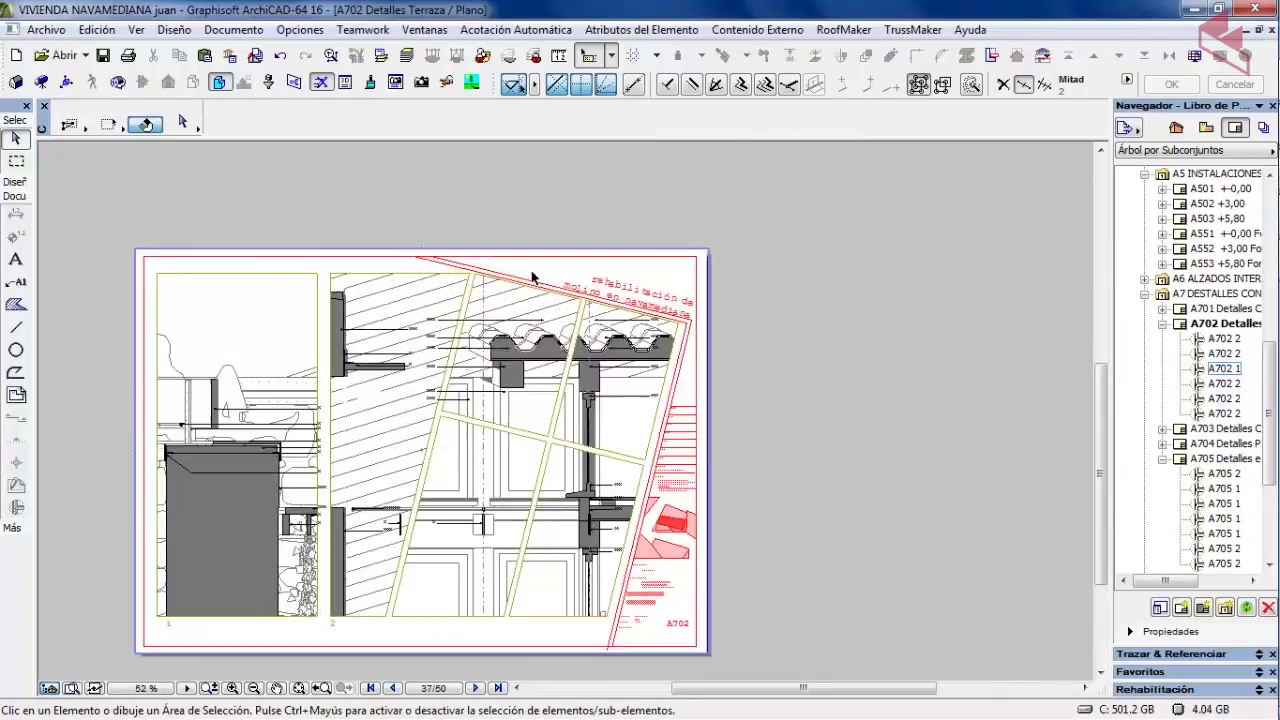
pyautogui.scroll(1, 500, 437)
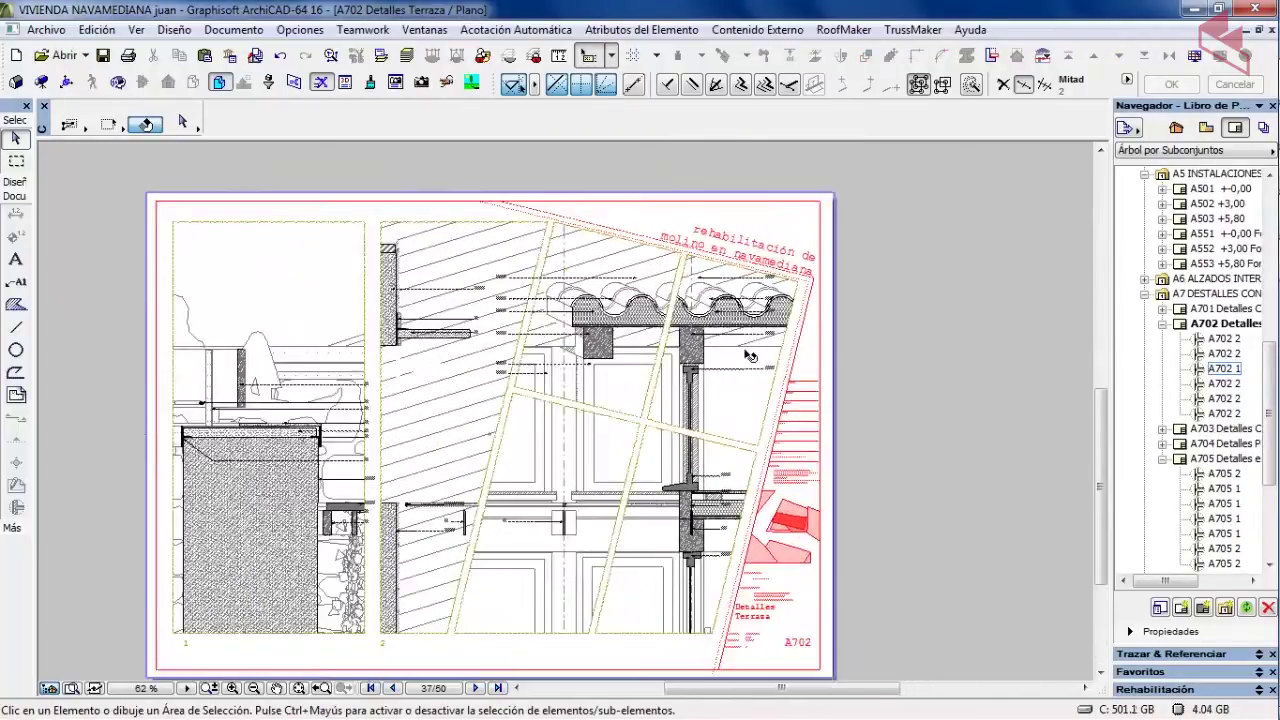
pyautogui.scroll(-1, 563, 604)
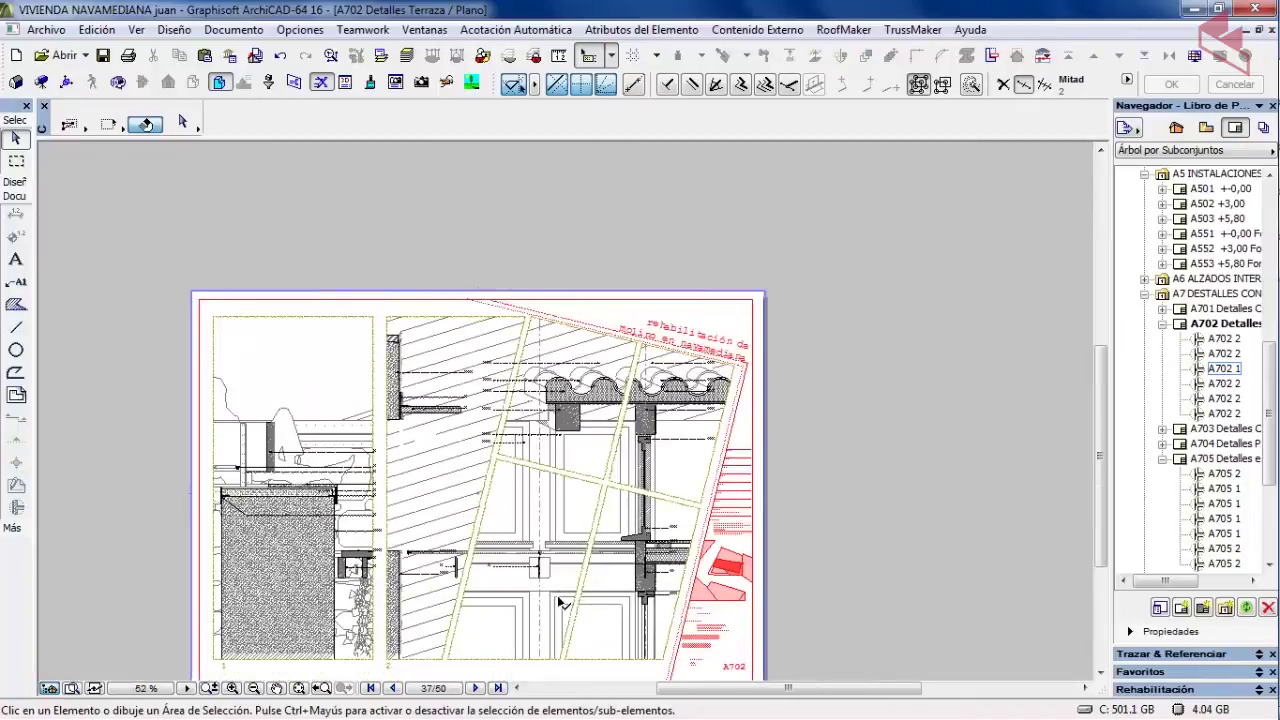
pyautogui.moveTo(560, 603); pyautogui.dragTo(660, 480, button='middle')
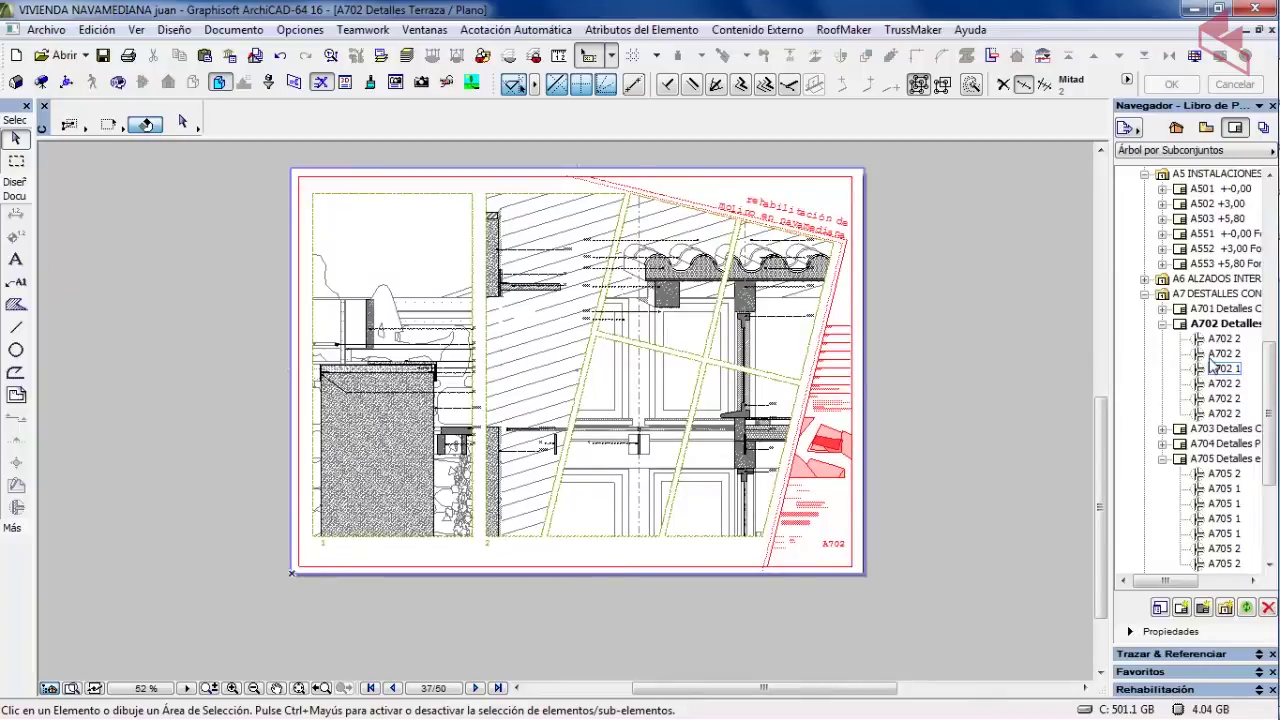
# - From detail 2 A702 in the project map, select its marker in the source view and examine its location in section SL3
pyautogui.click(1176, 127)
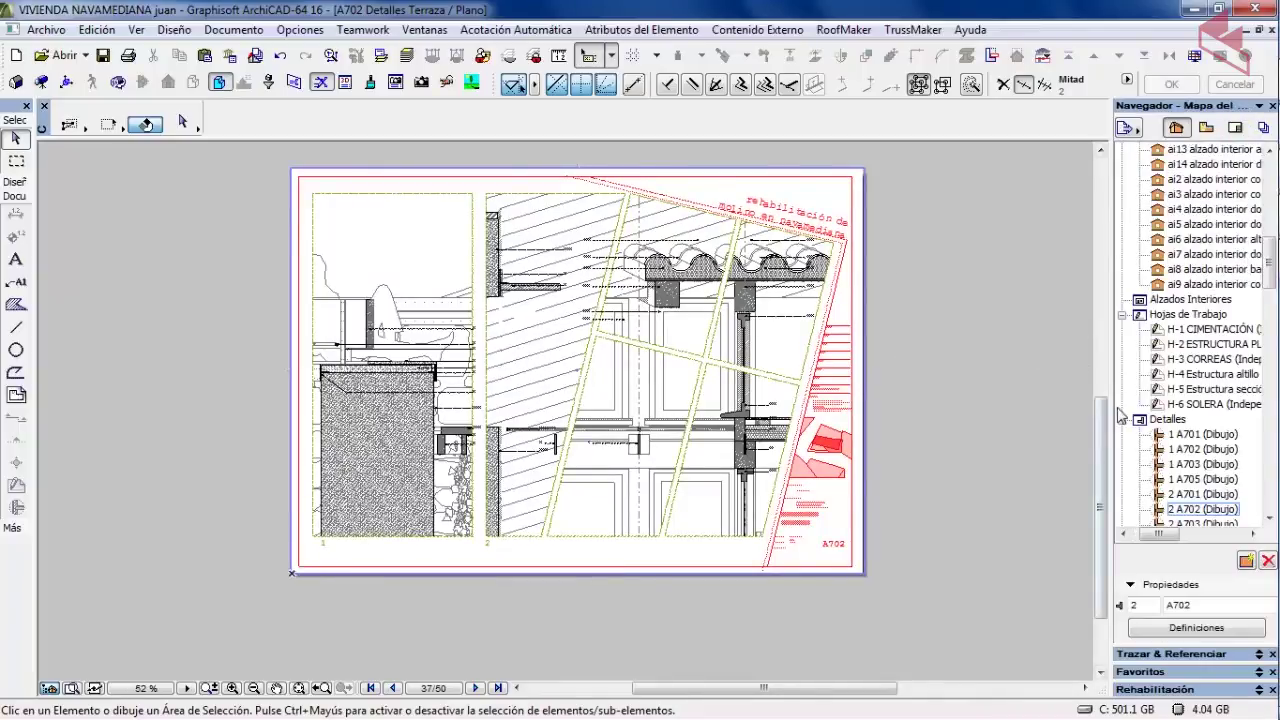
pyautogui.rightClick(1207, 512)
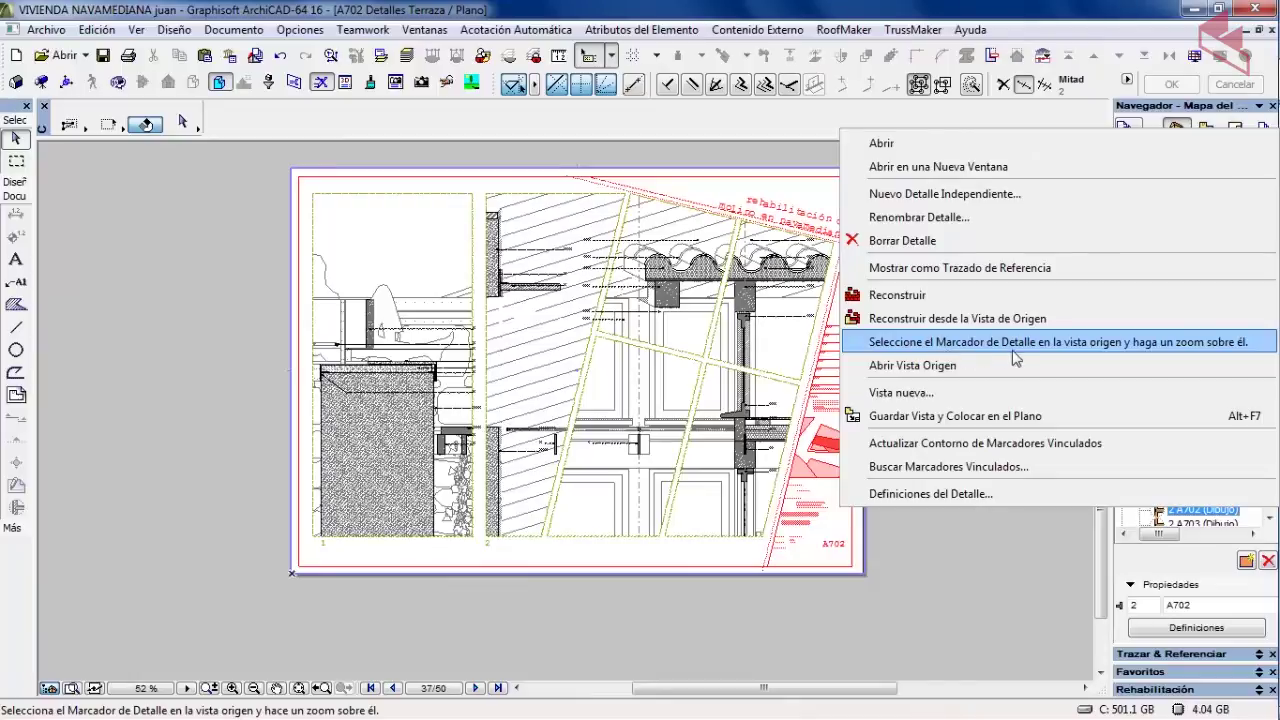
pyautogui.click(1157, 343)
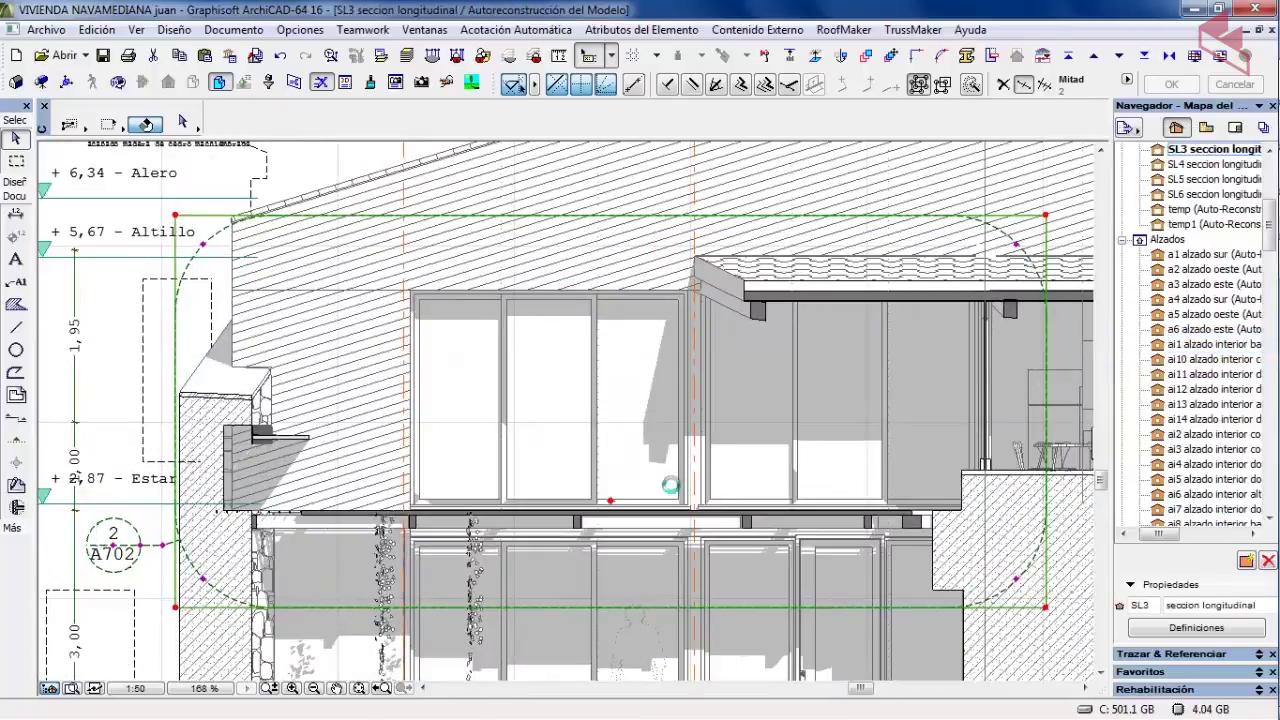
pyautogui.scroll(-2, 516, 204)
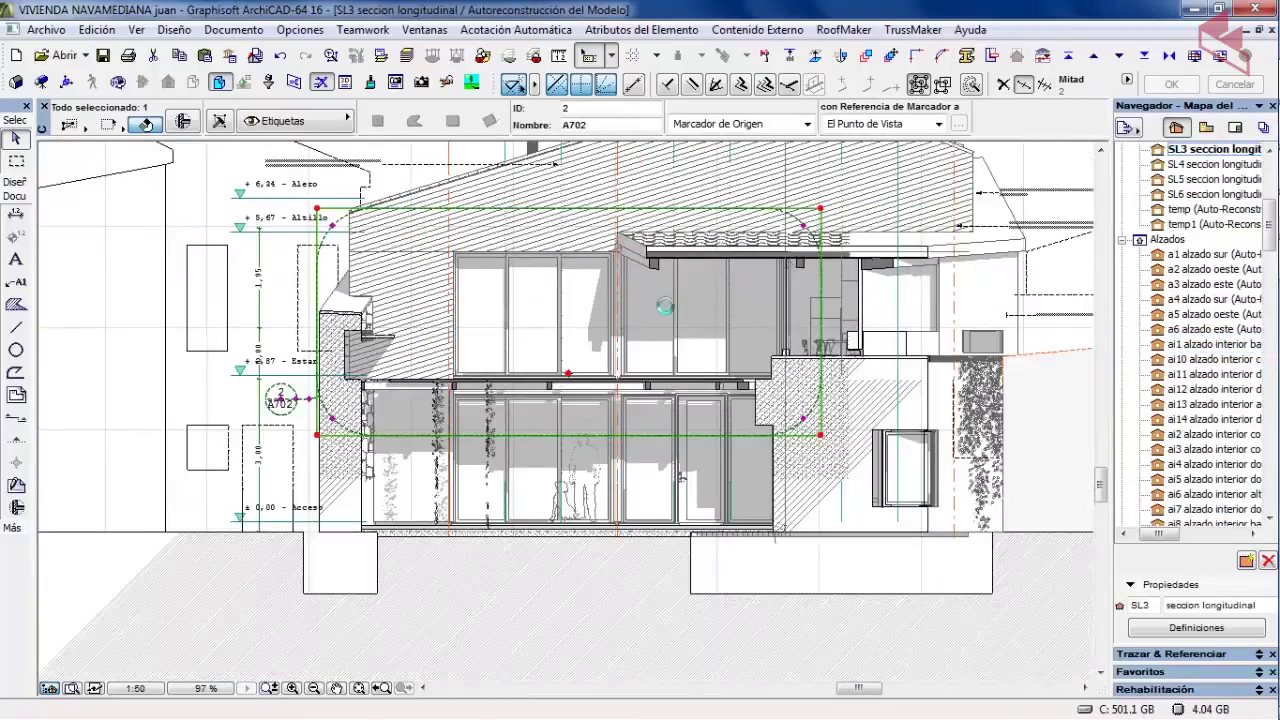
pyautogui.scroll(-1, 362, 317)
pyautogui.moveTo(362, 318); pyautogui.dragTo(339, 427, button='middle')
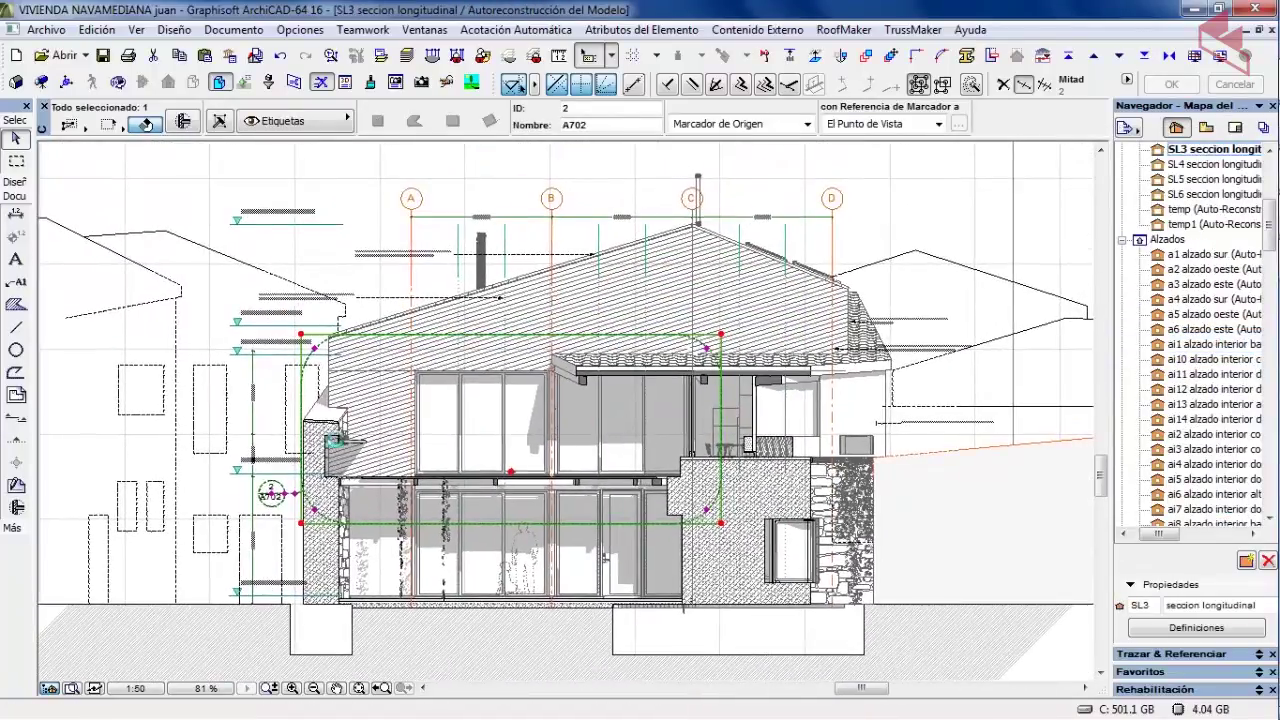